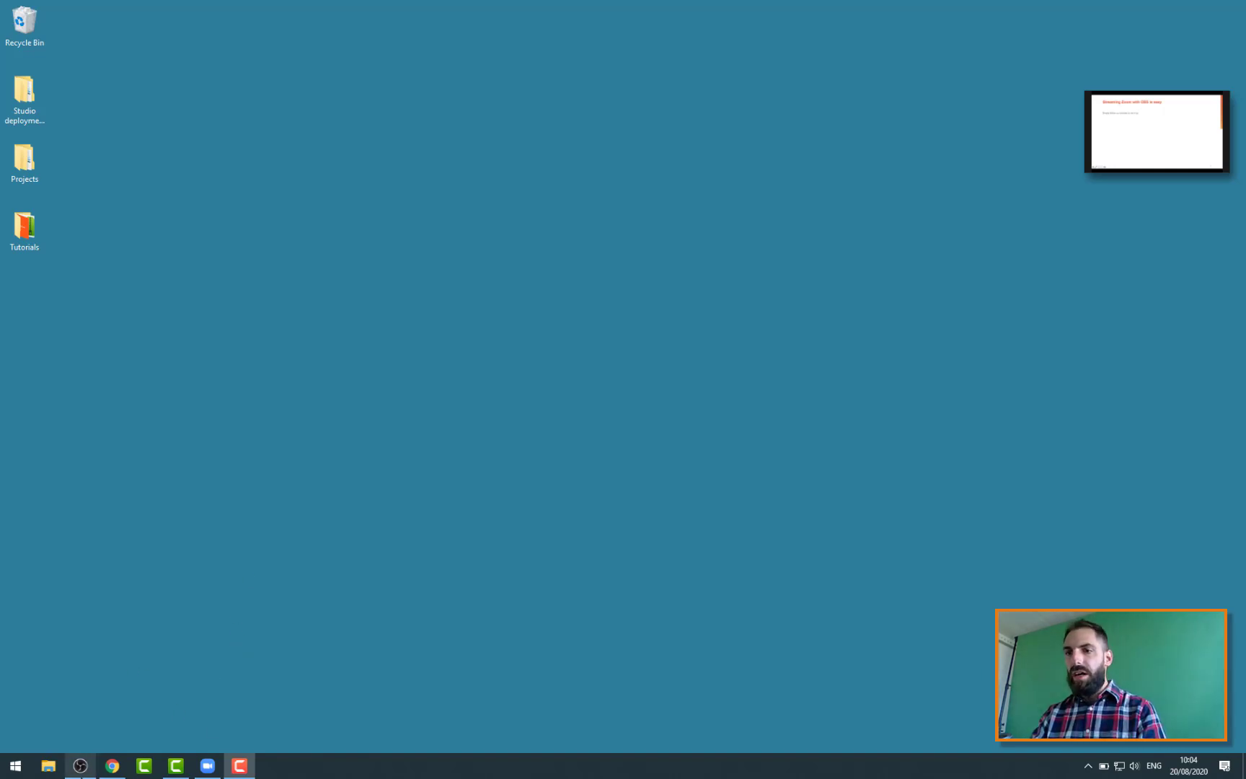
Restore the OBS Studio 25.0.8 window from the taskbar.
click(78, 770)
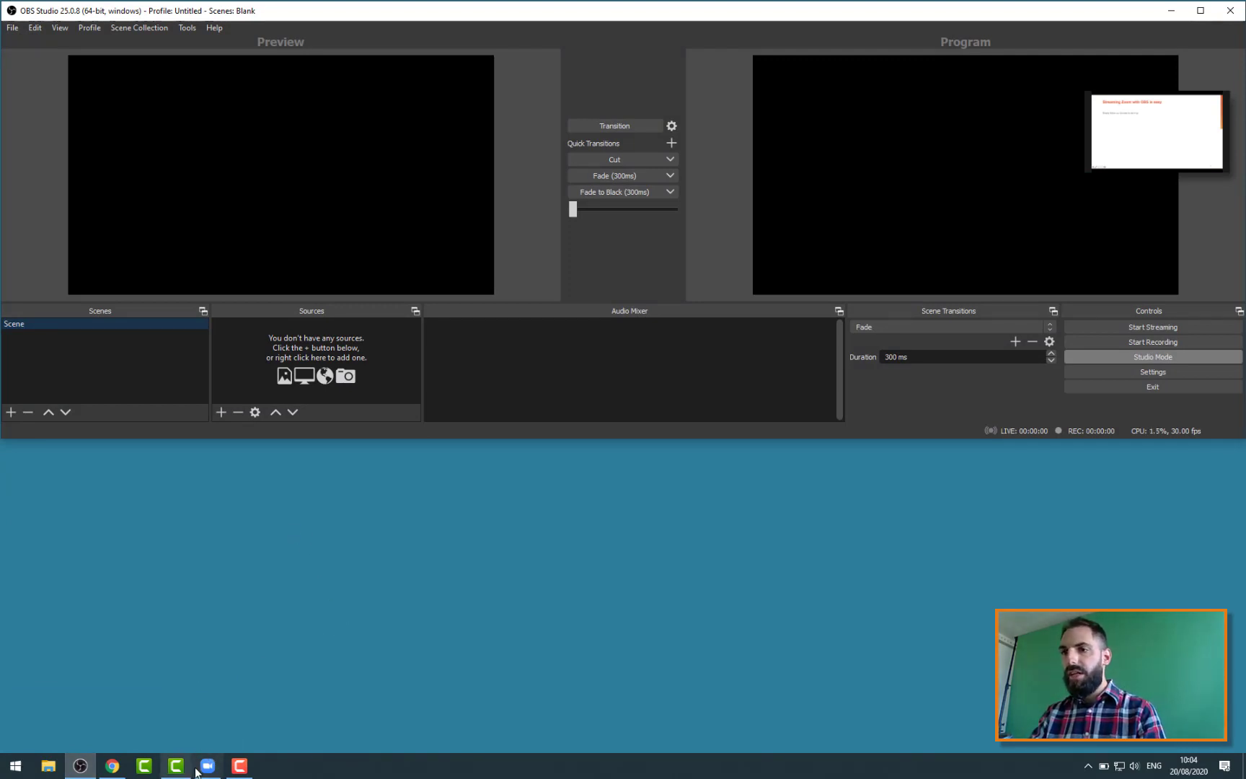
Expand the Zoom meeting to its full window with the shared slide and fit it beneath OBS.
click(327, 726)
click(210, 768)
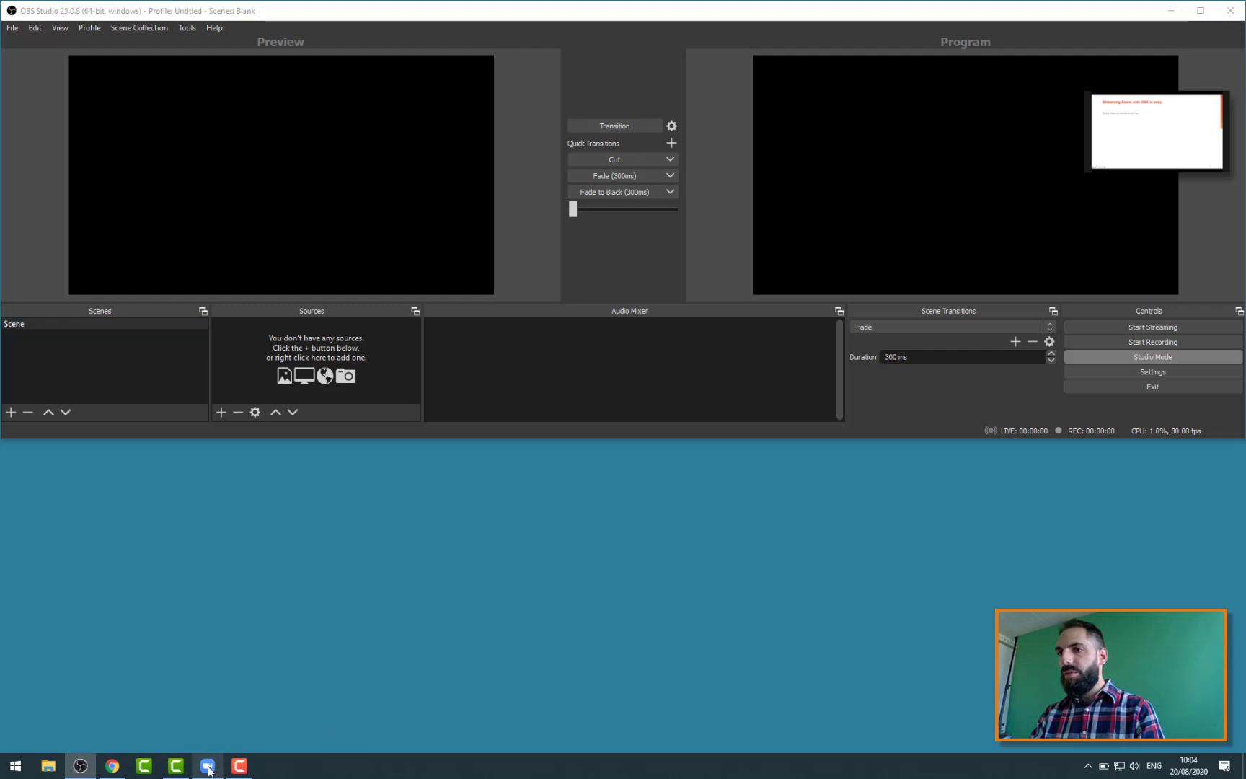
mouse_move(1168, 114)
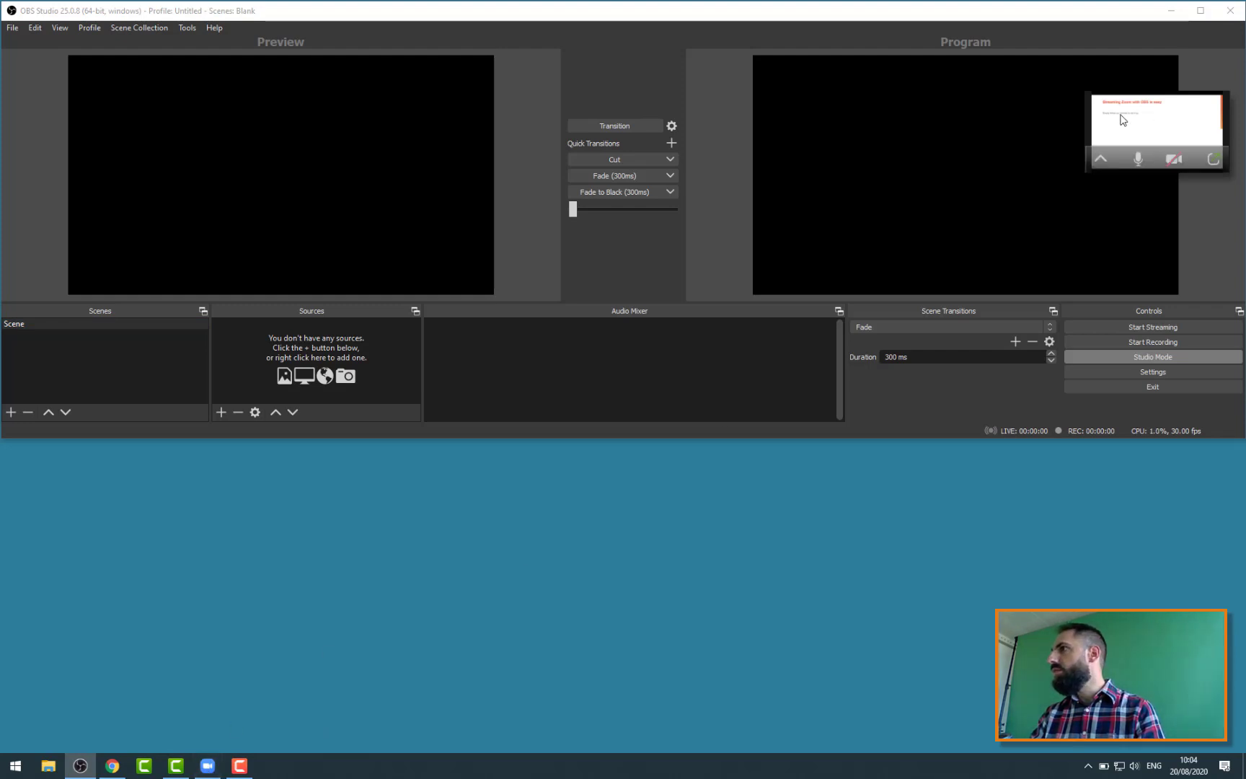
click(1062, 189)
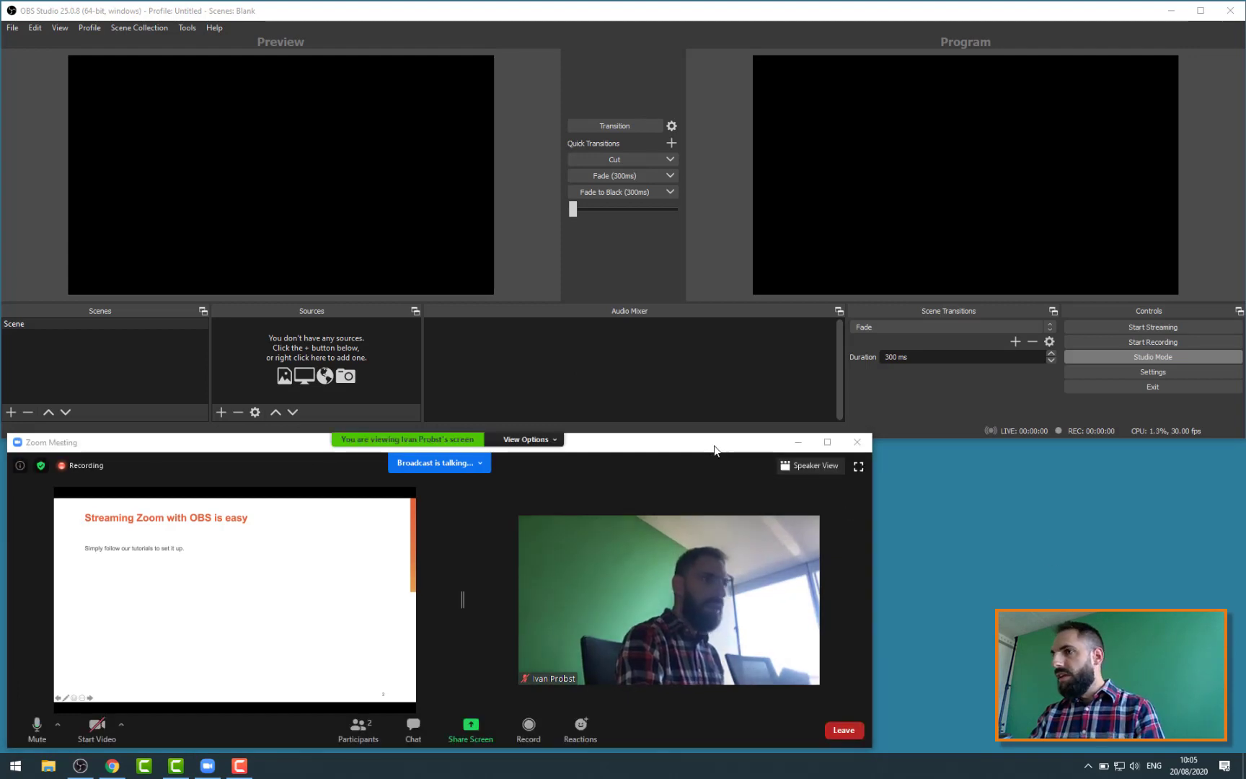
drag(710, 448, 708, 450)
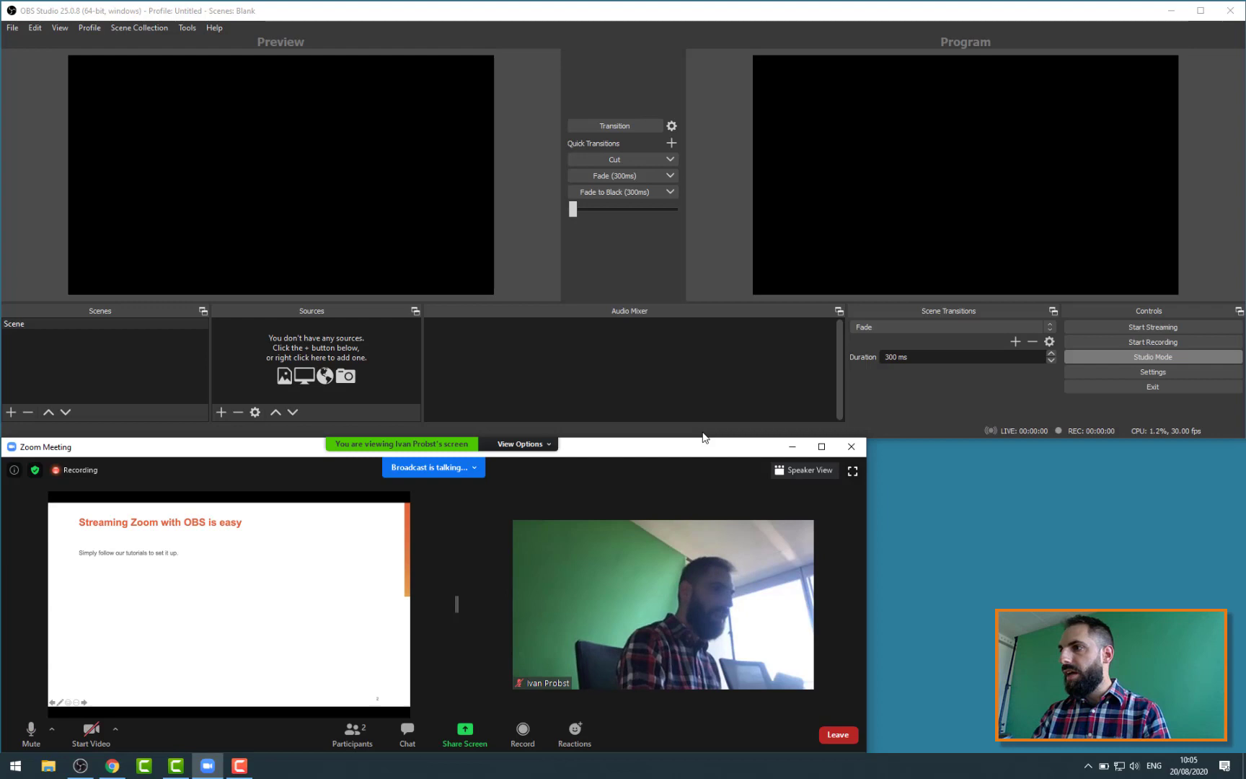
mouse_move(711, 453)
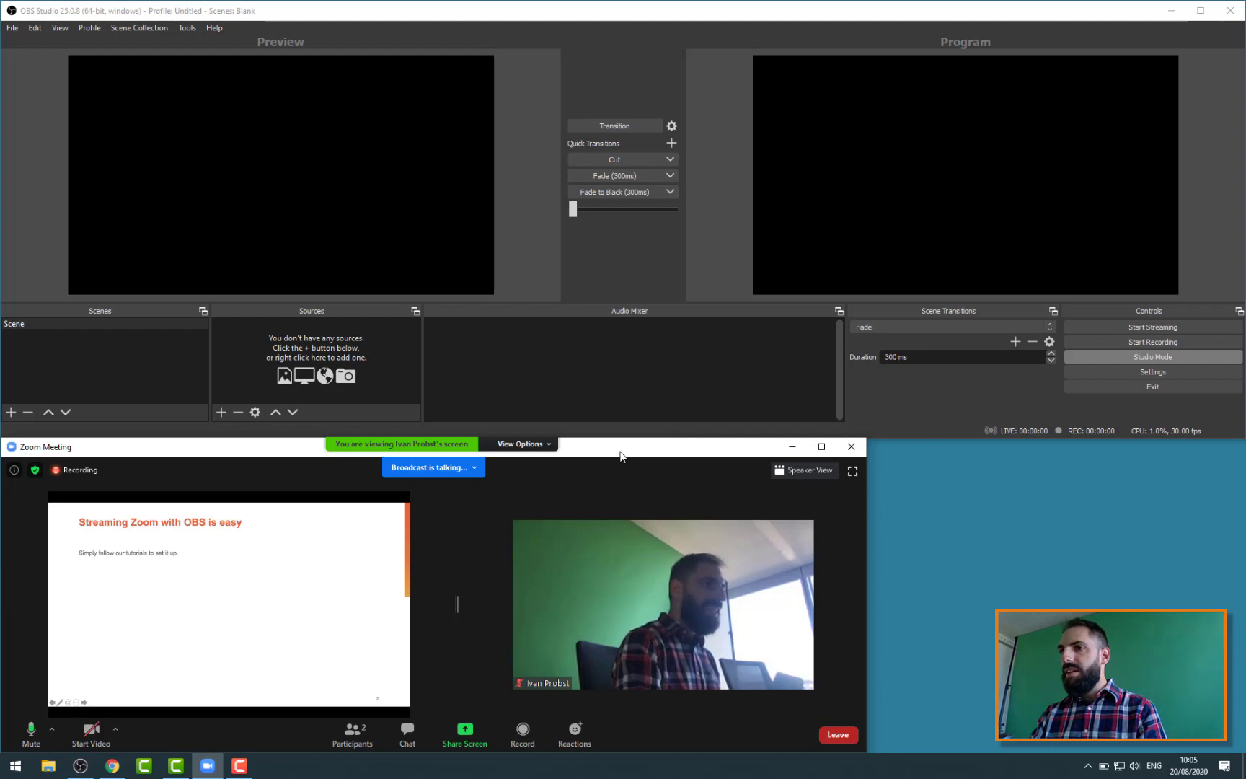
mouse_move(620, 455)
mouse_down()
mouse_move(623, 477)
mouse_move(688, 359)
mouse_move(700, 363)
mouse_move(669, 354)
mouse_move(641, 450)
mouse_move(622, 453)
mouse_up()
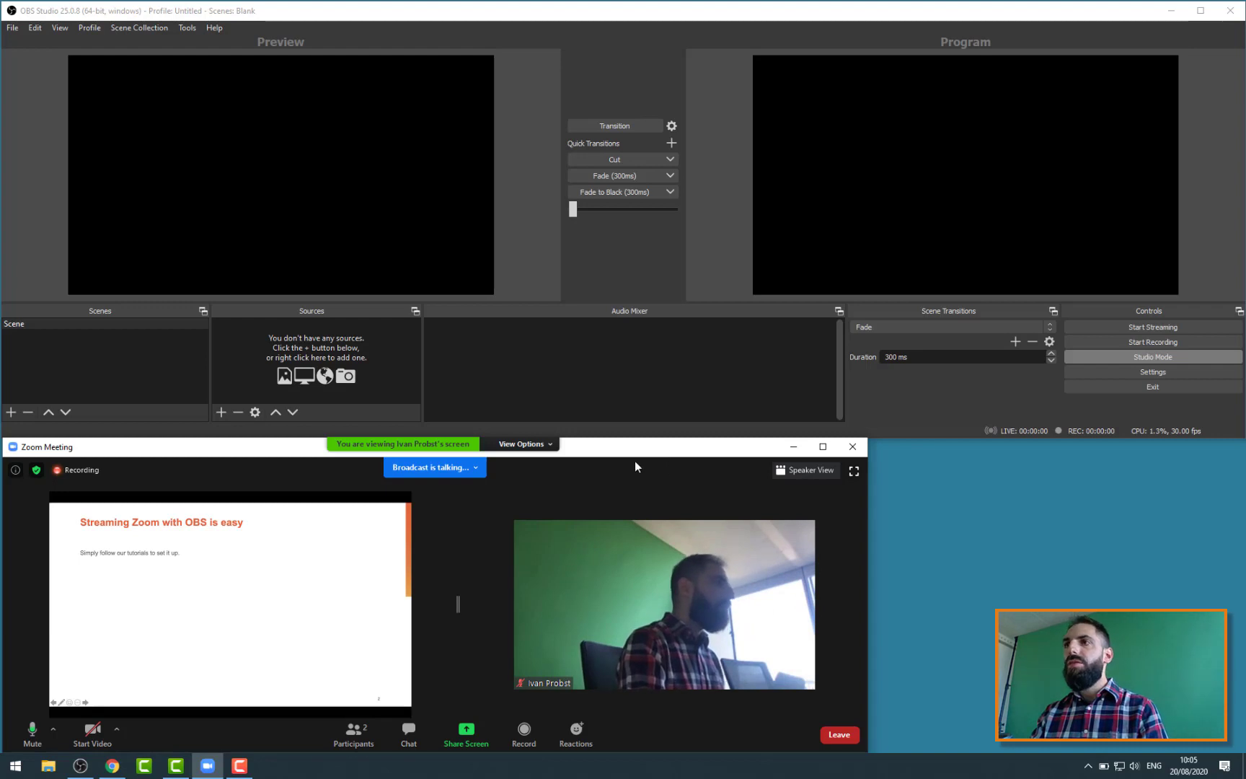
Import OBS_template.json from Desktop\Studio deployment kit\OBS template as a scene collection.
click(127, 28)
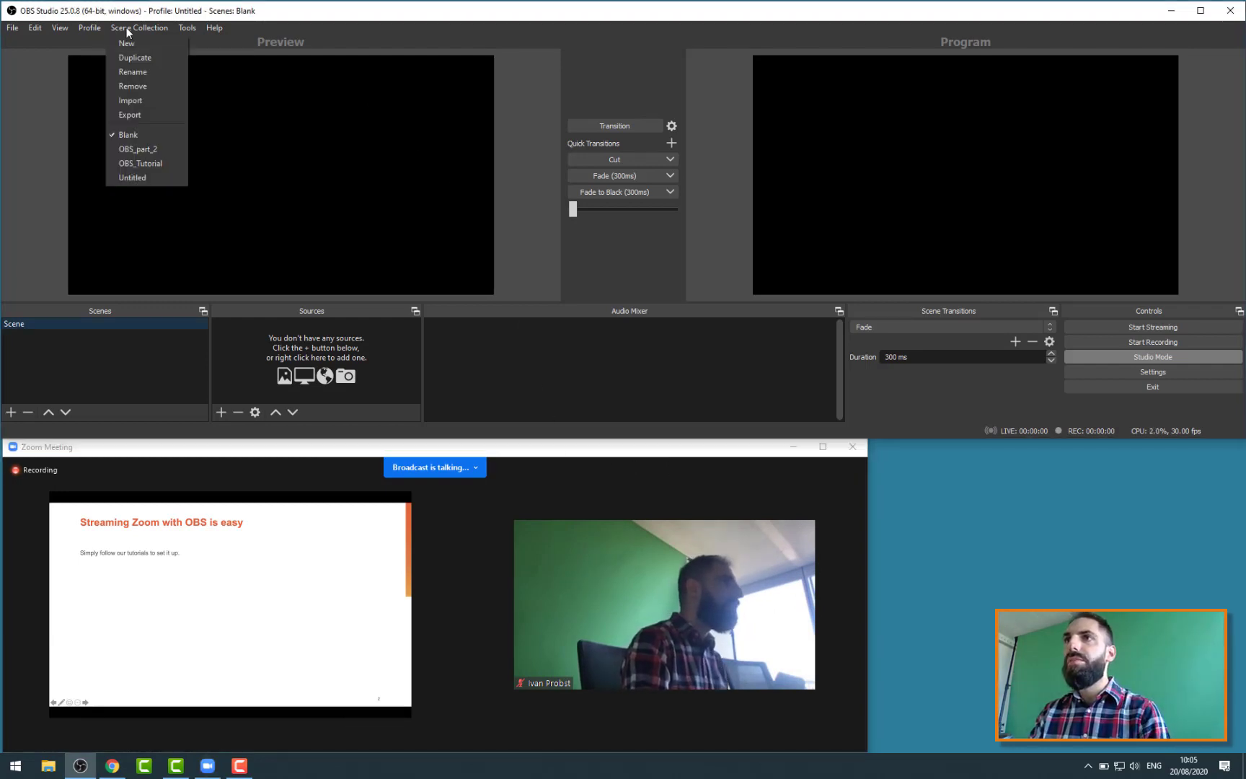
click(144, 98)
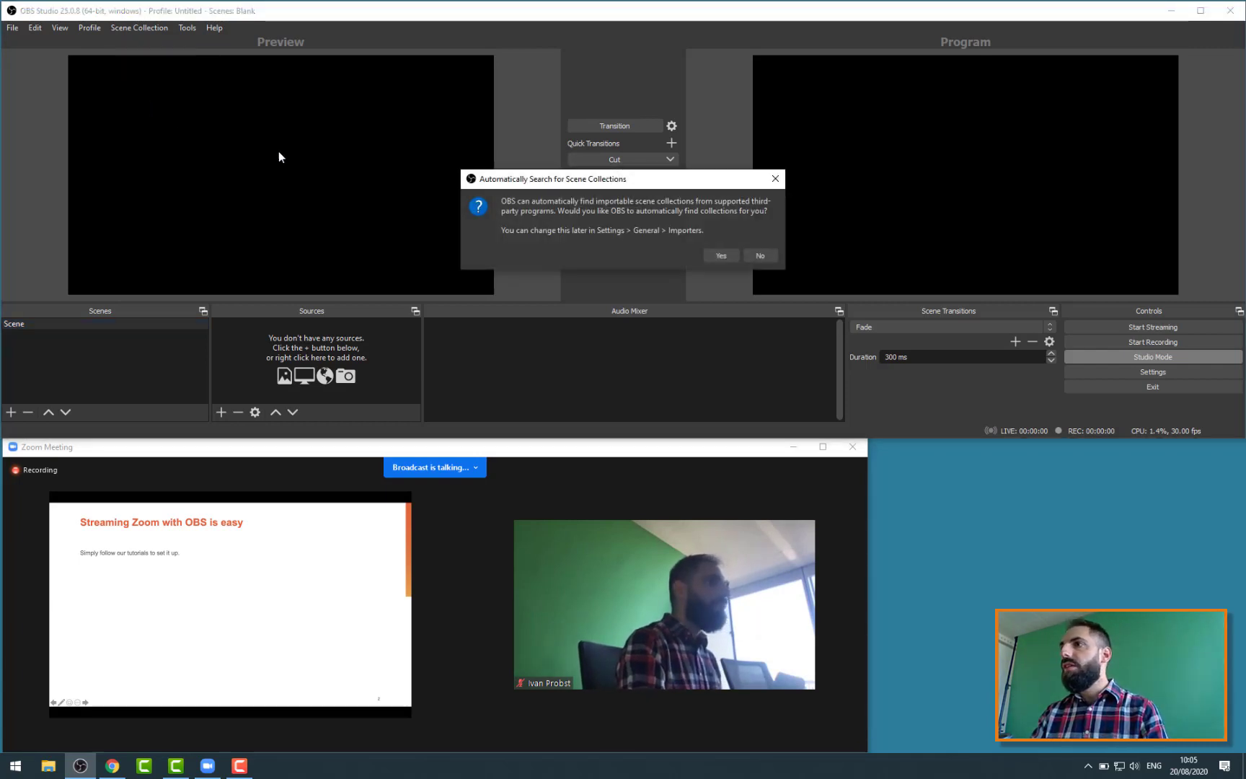
click(729, 255)
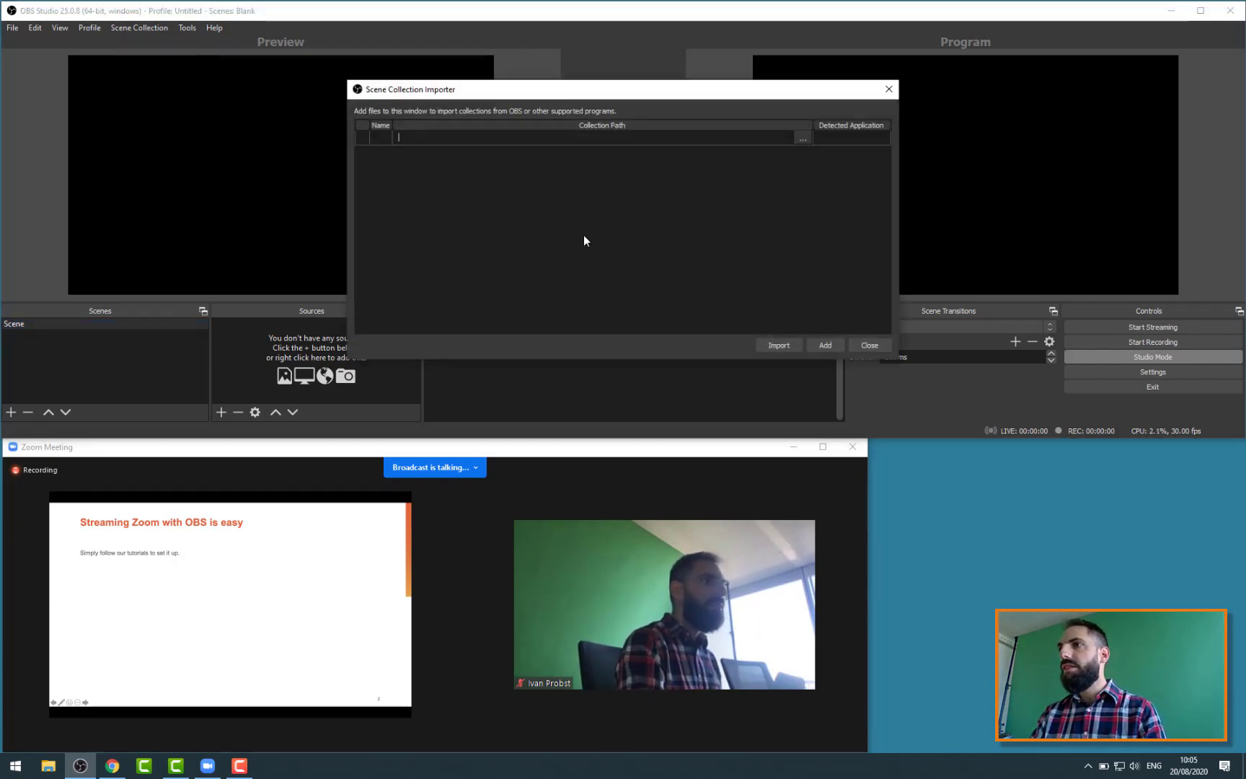
click(799, 137)
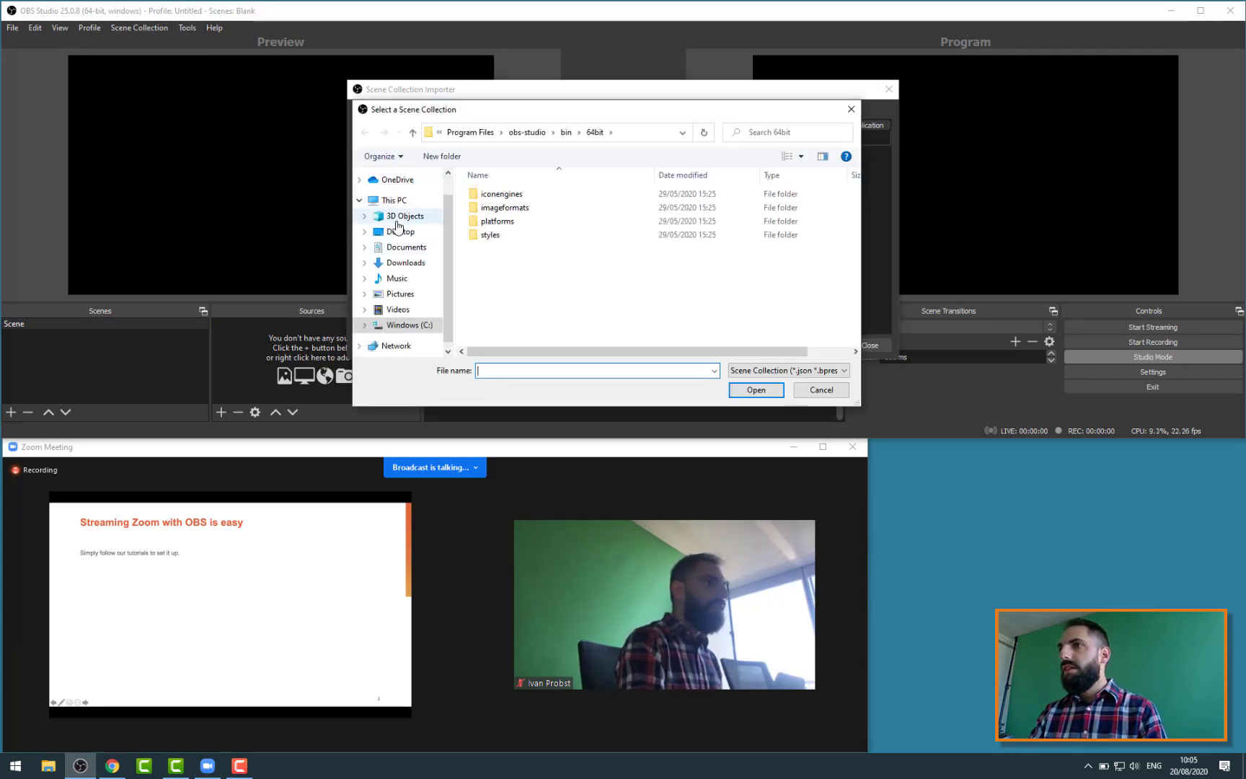
click(398, 218)
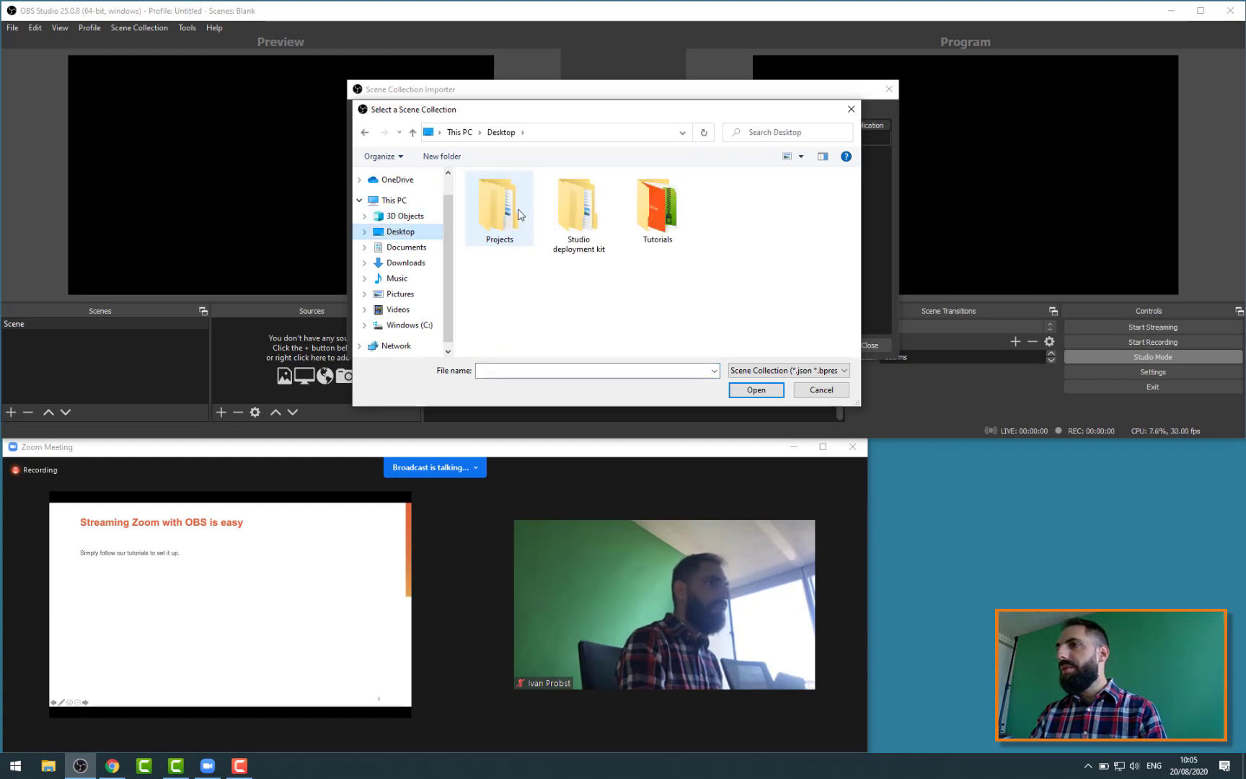
double_click(546, 247)
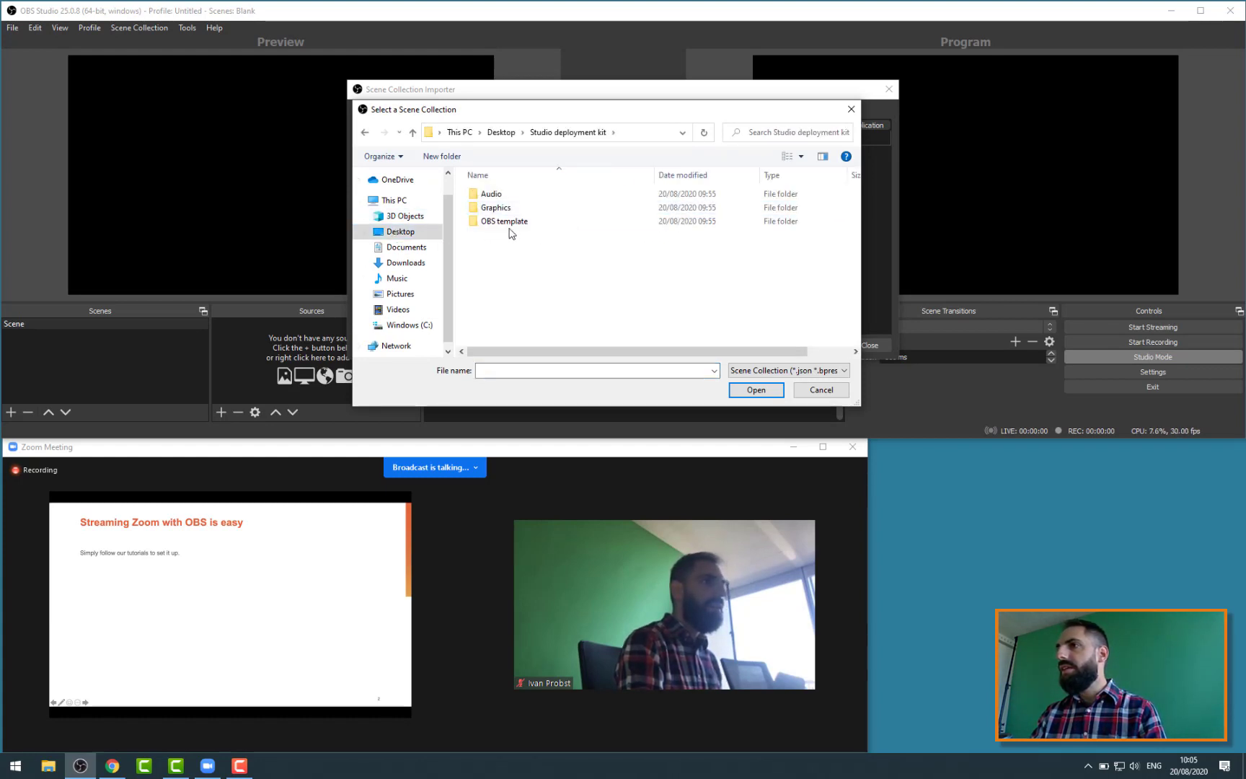
double_click(515, 221)
click(513, 195)
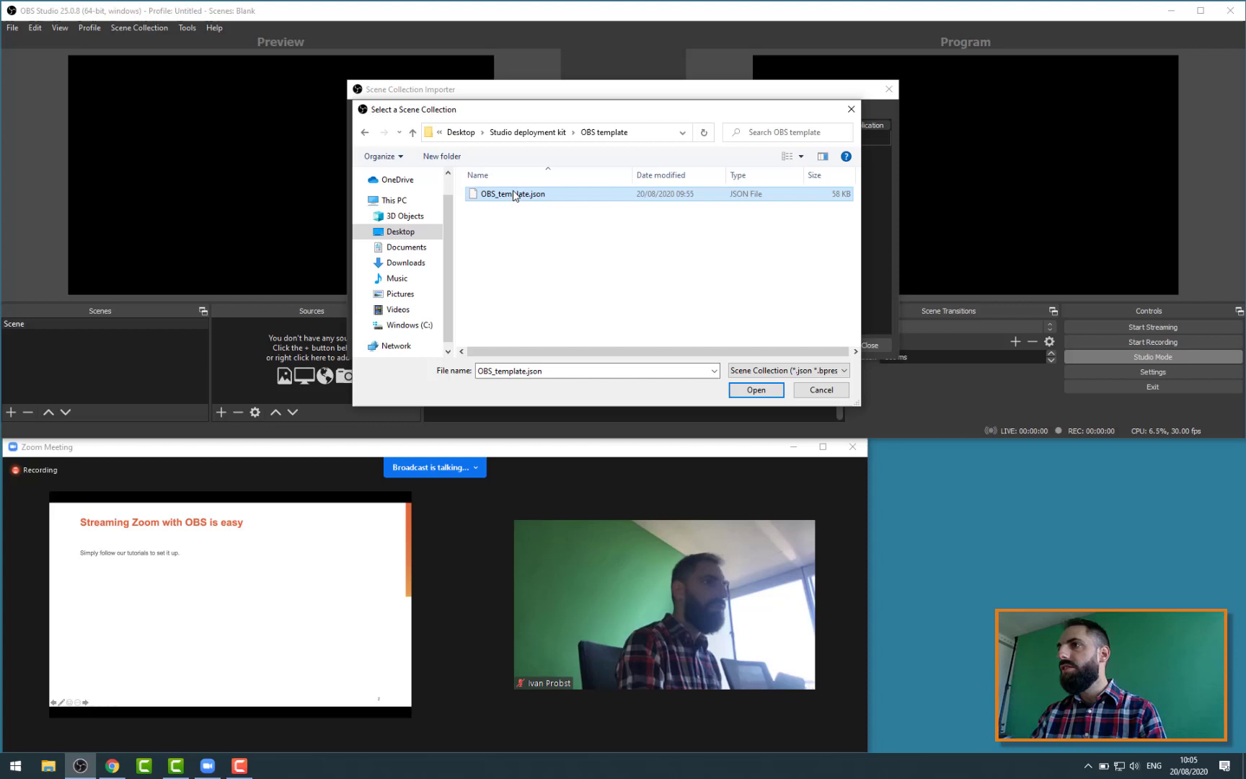
click(737, 390)
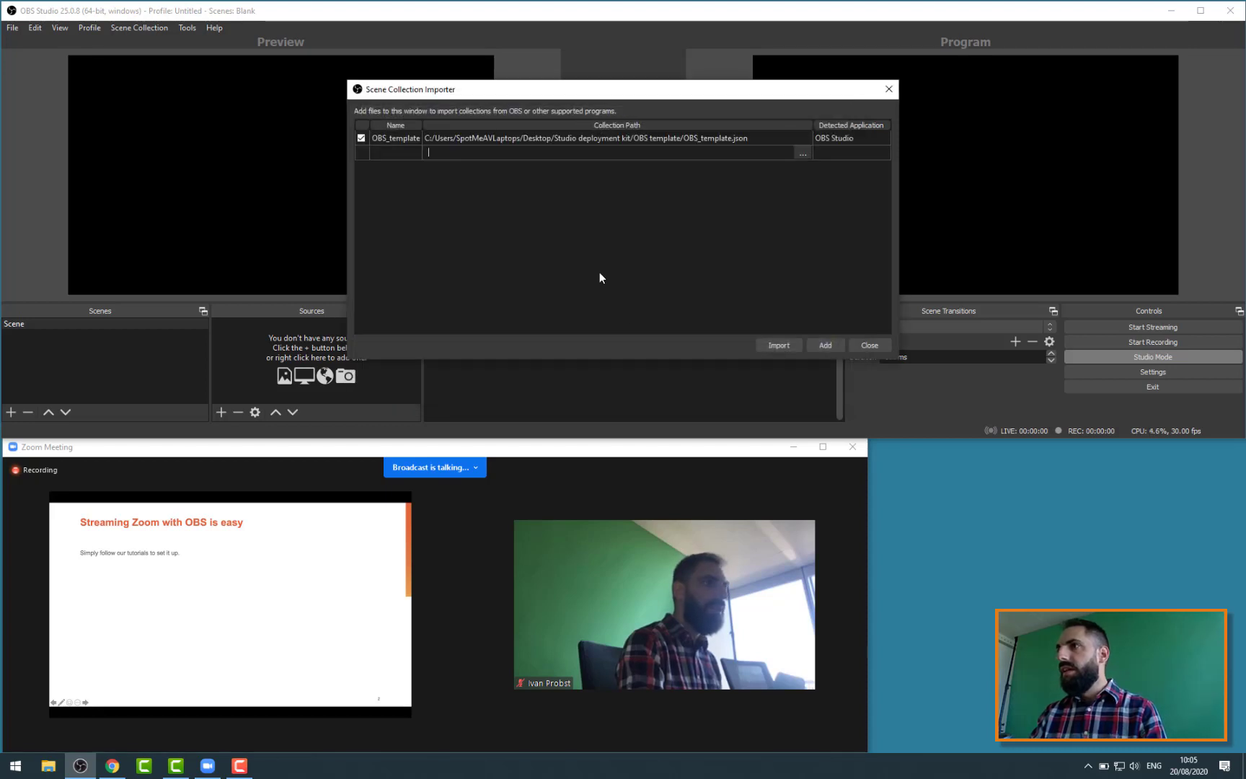
click(778, 346)
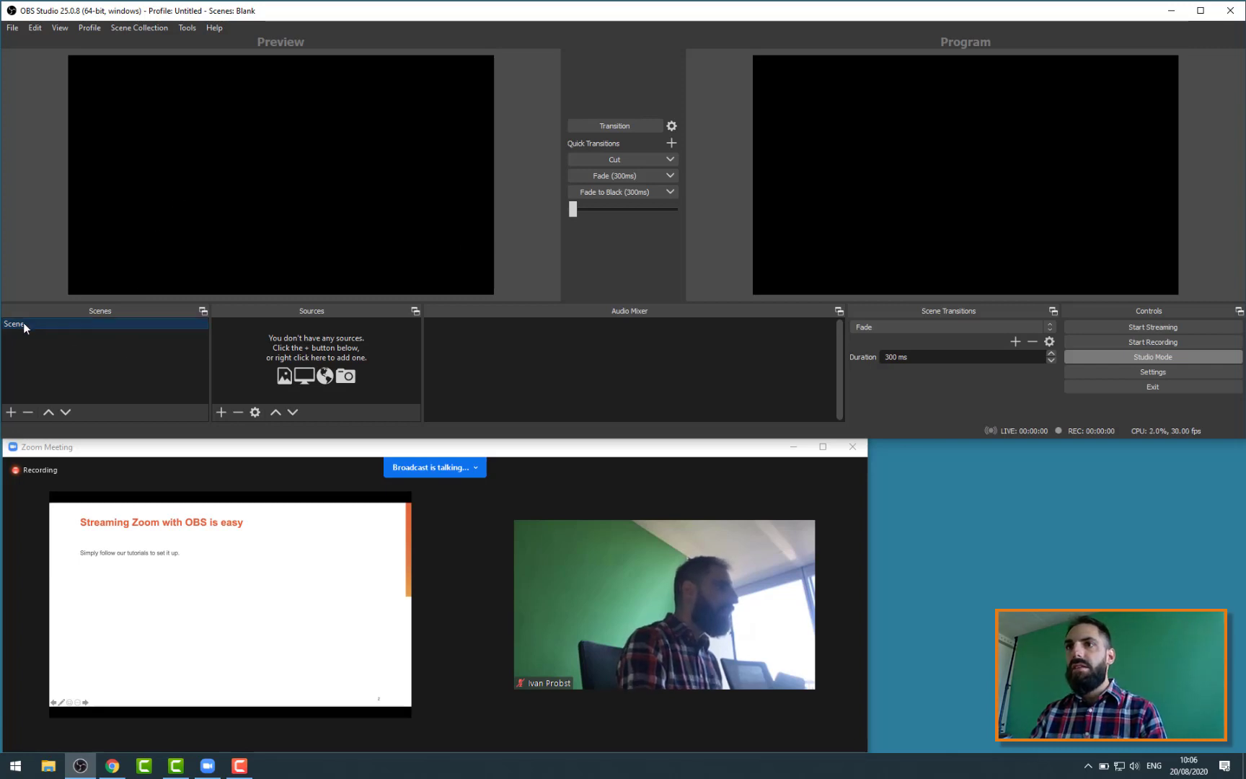
Switch to the OBS_template scene collection.
click(156, 28)
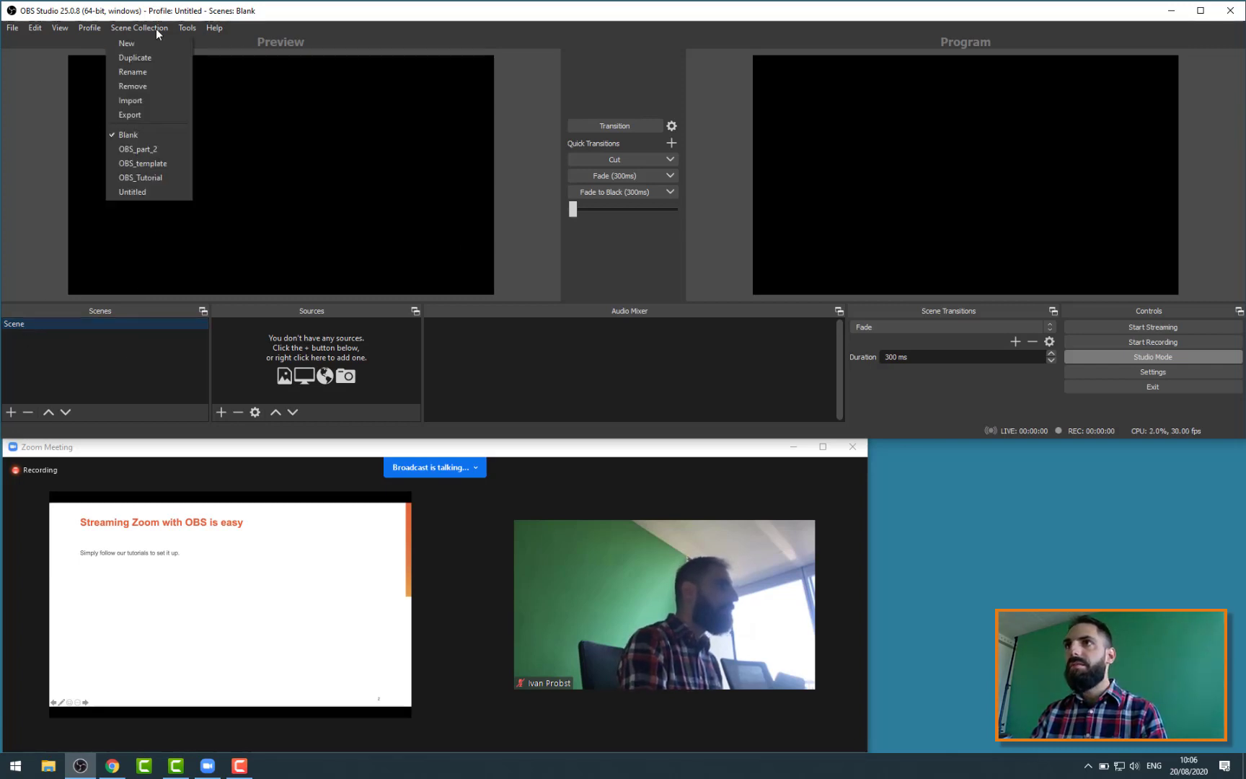
click(148, 165)
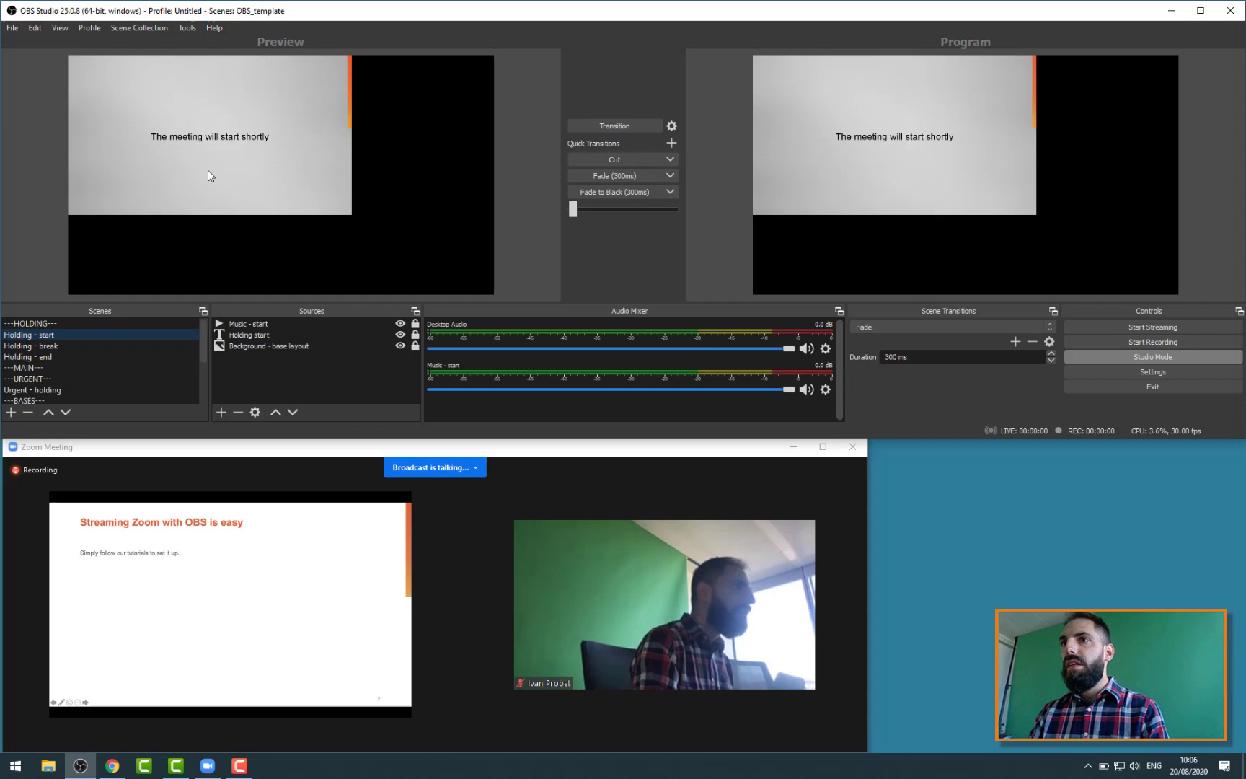
click(165, 30)
Set the Base (Canvas) Resolution to 1280x720 in Video settings and apply it.
click(136, 27)
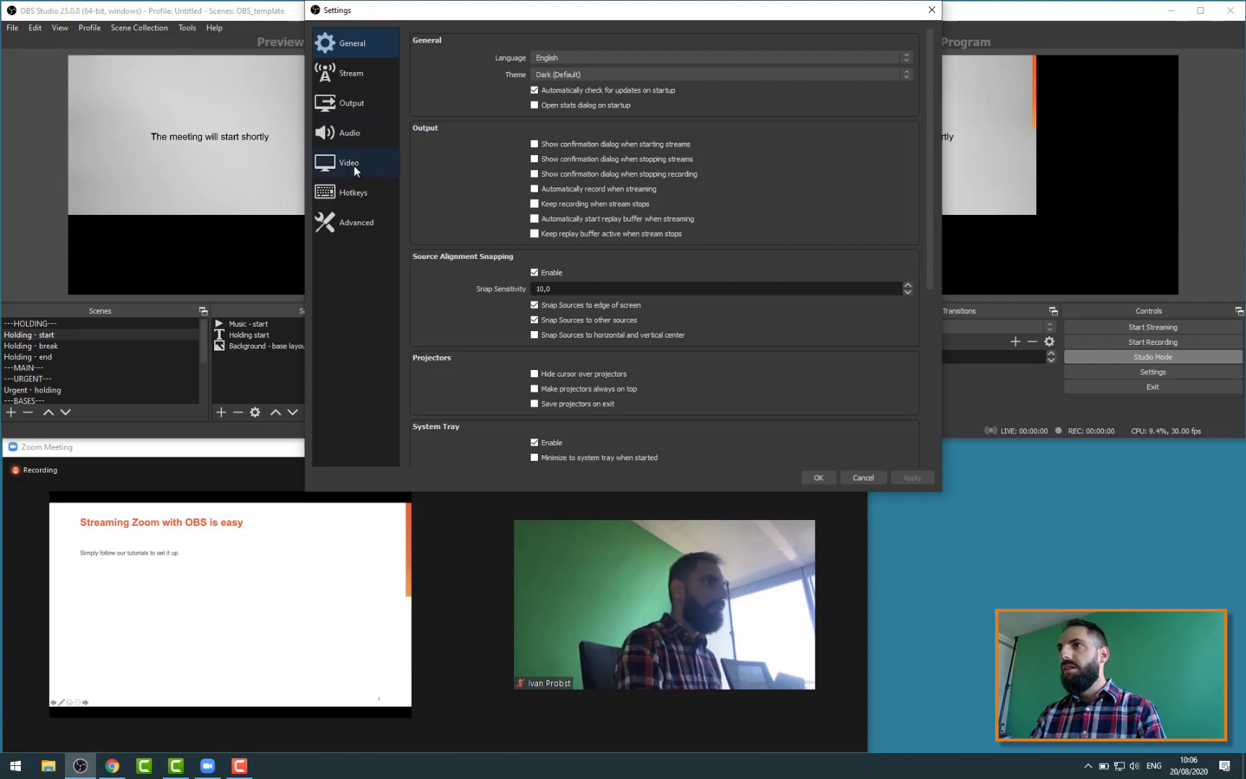
click(353, 166)
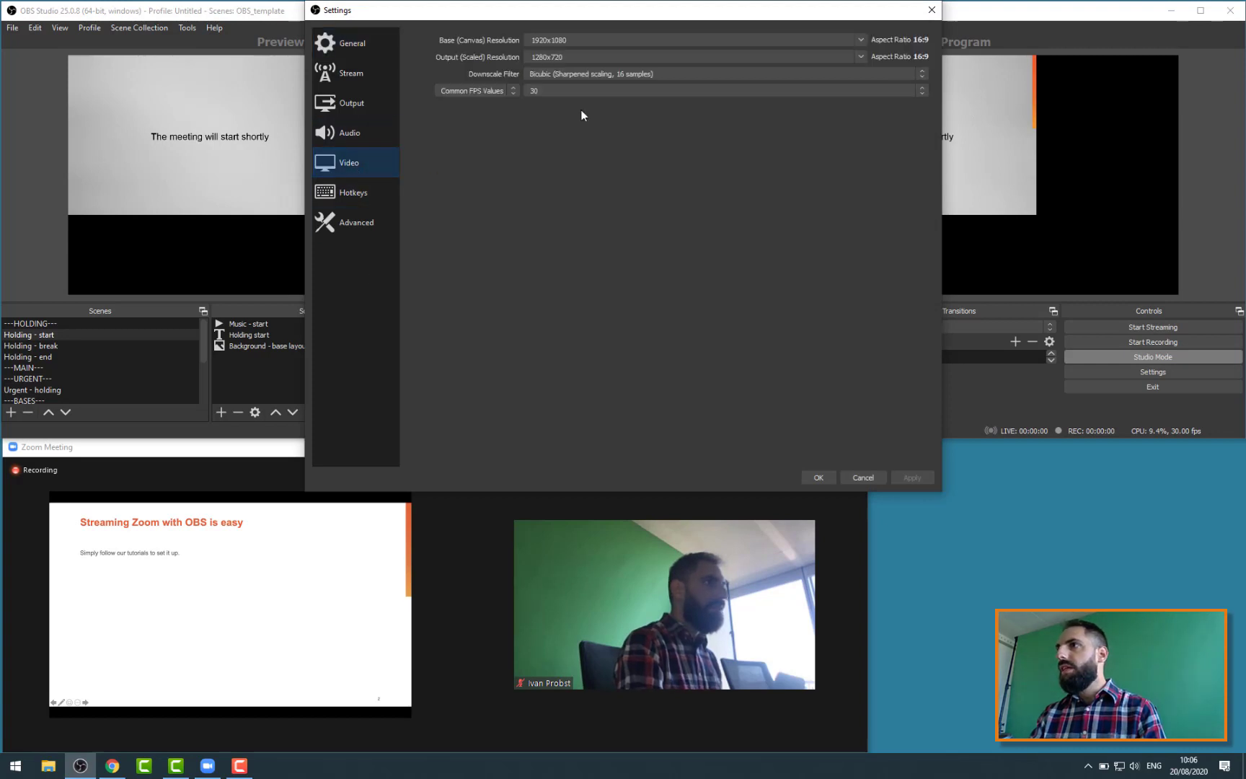
click(861, 40)
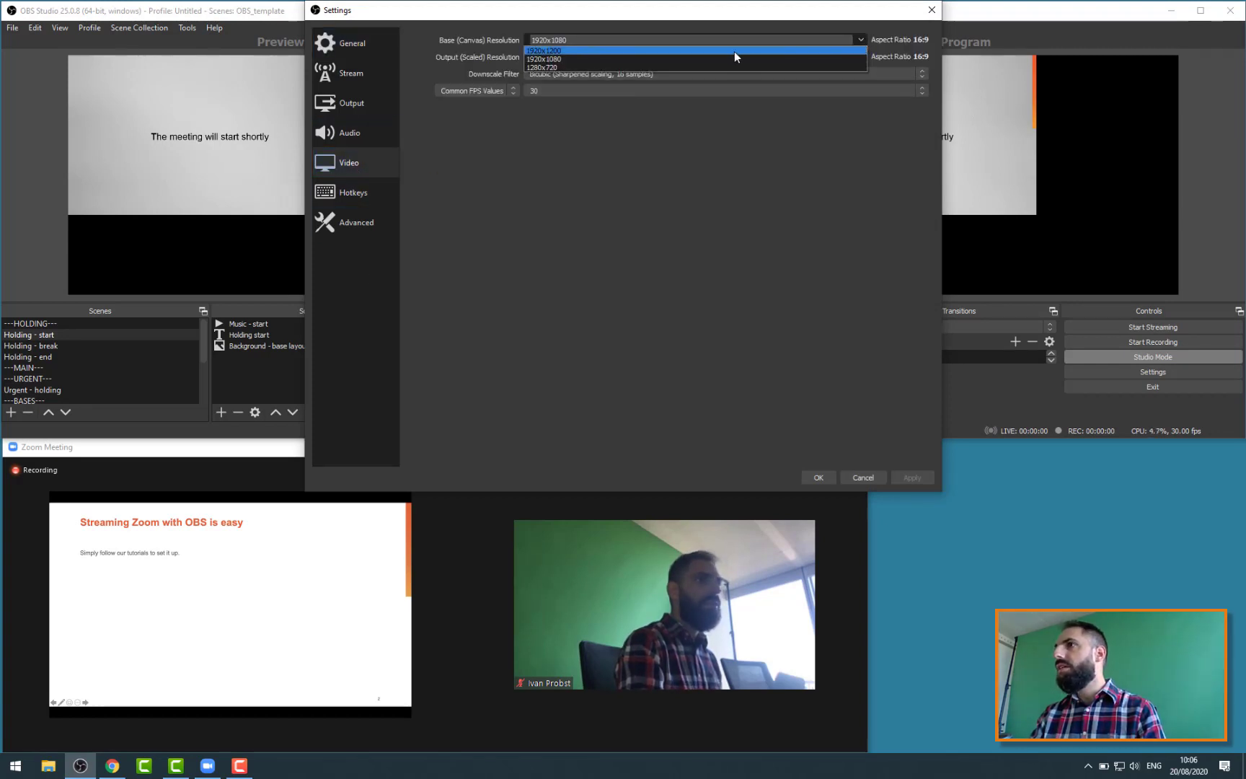
click(606, 68)
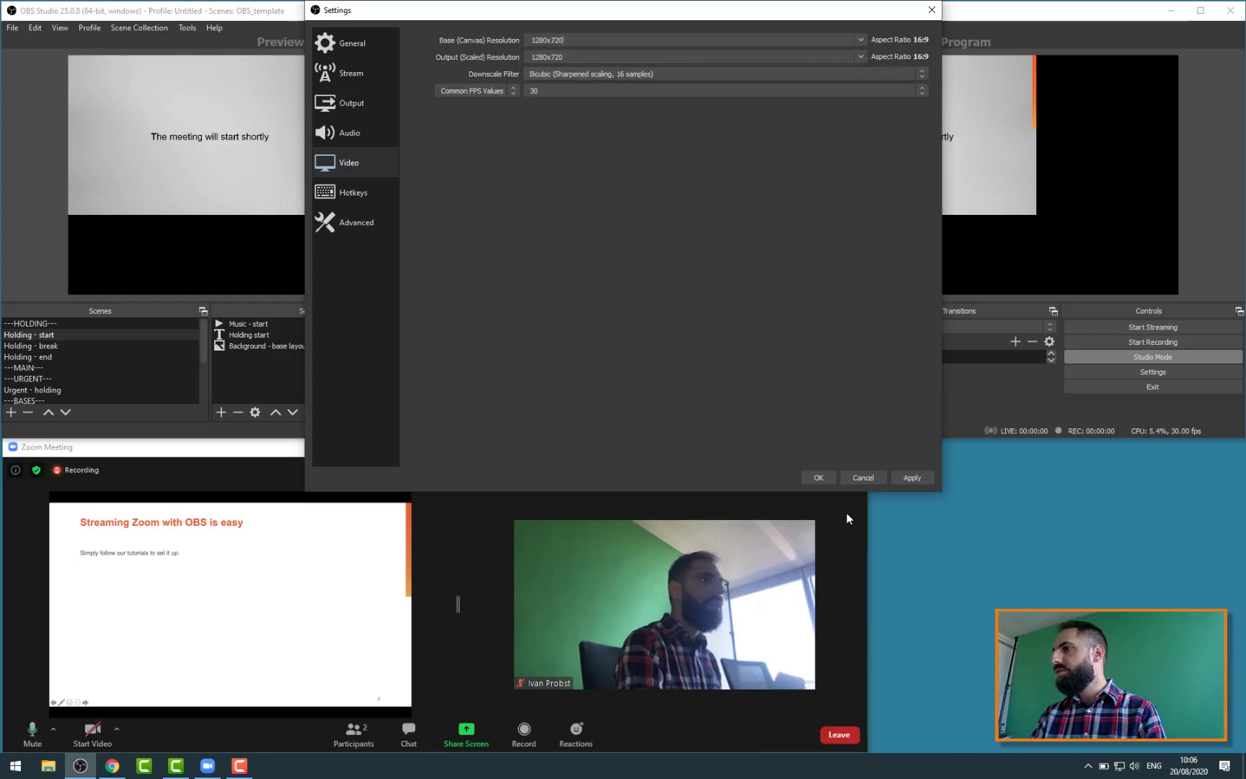
click(907, 475)
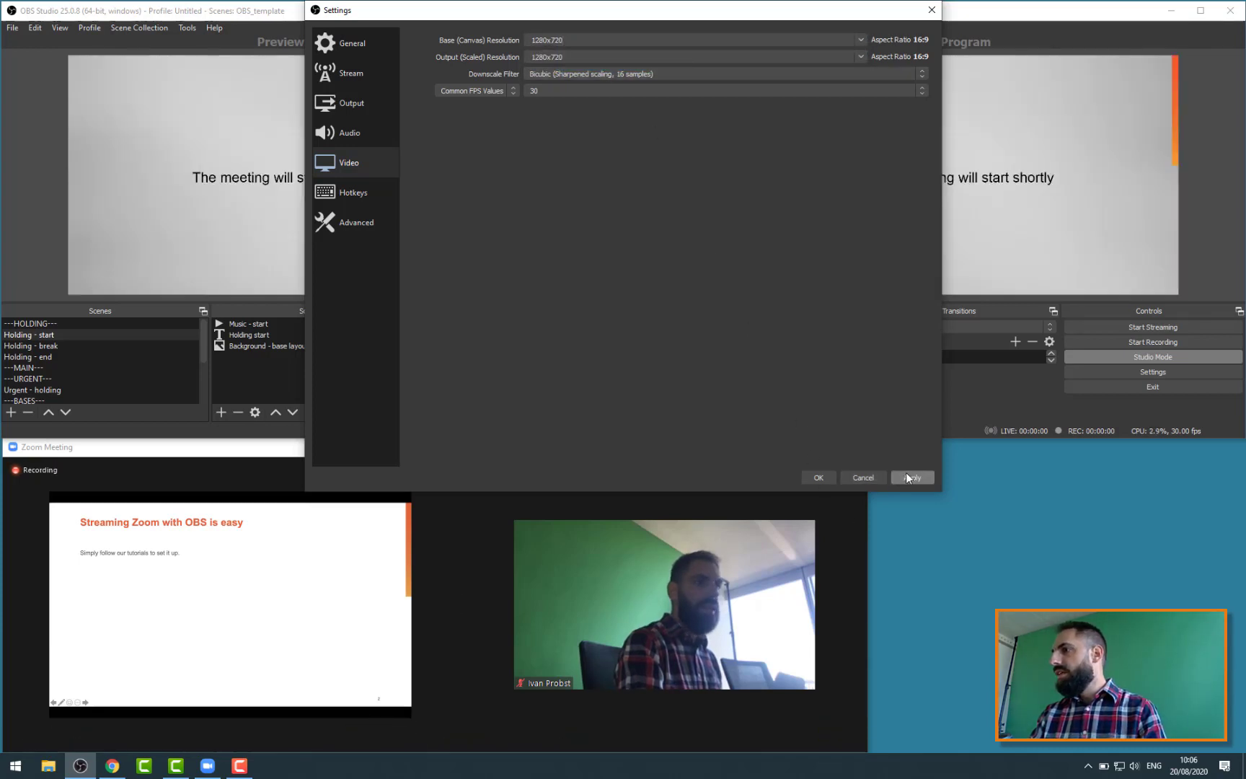
click(824, 478)
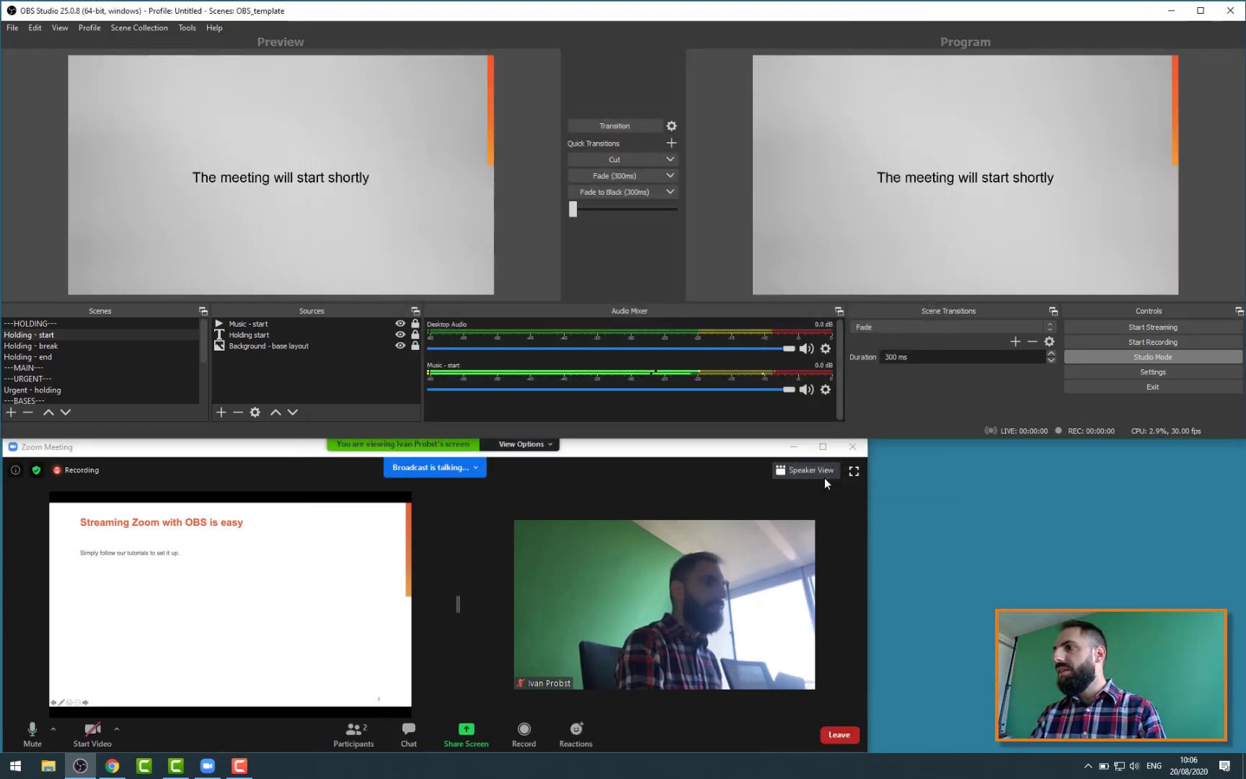
Preview the Holding - start, Holding - break and Holding - end scenes in turn.
click(127, 347)
click(117, 357)
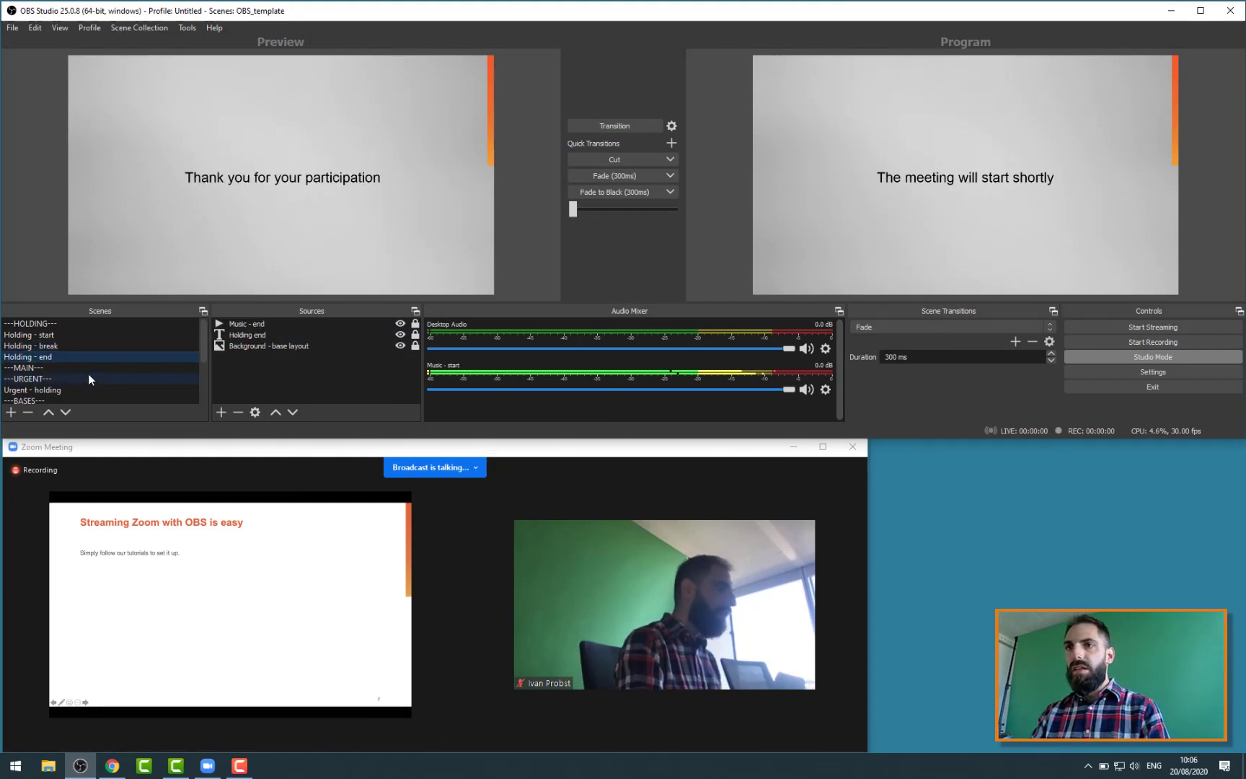
scroll(116, 356, down, 2)
scroll(121, 353, up, 2)
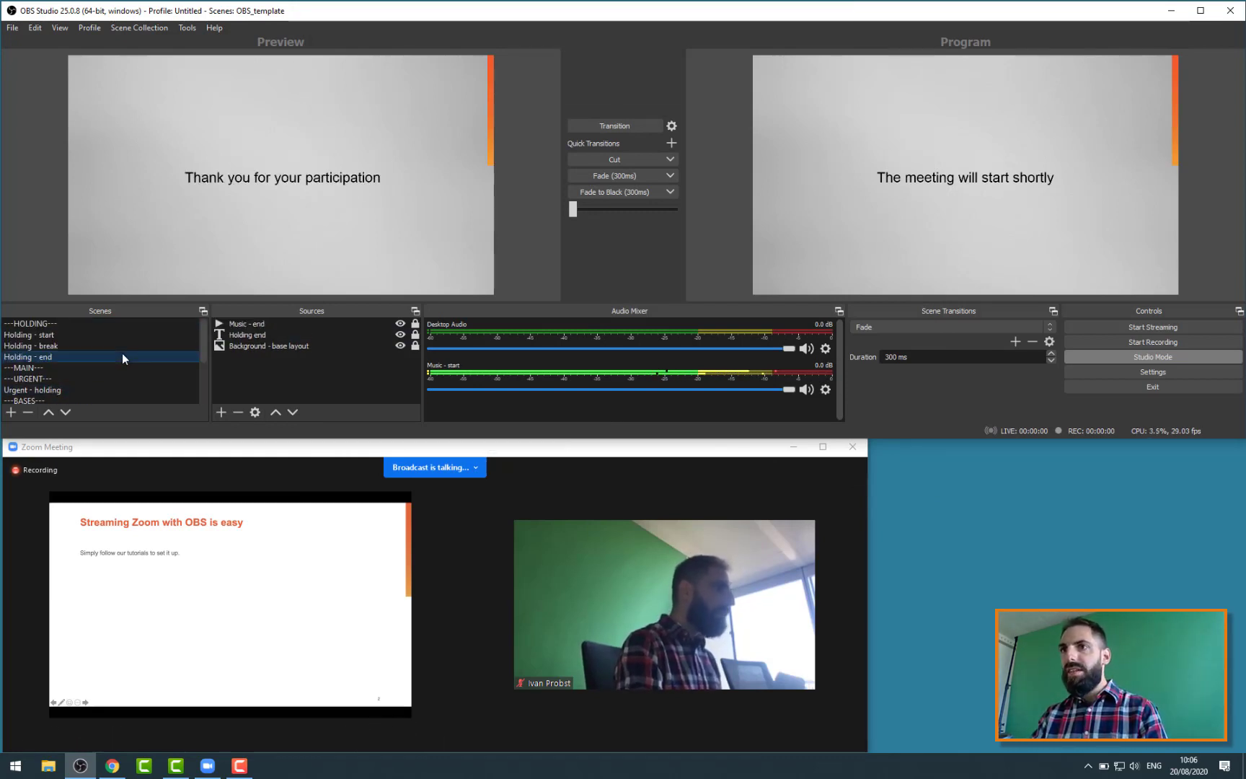
click(74, 335)
click(74, 343)
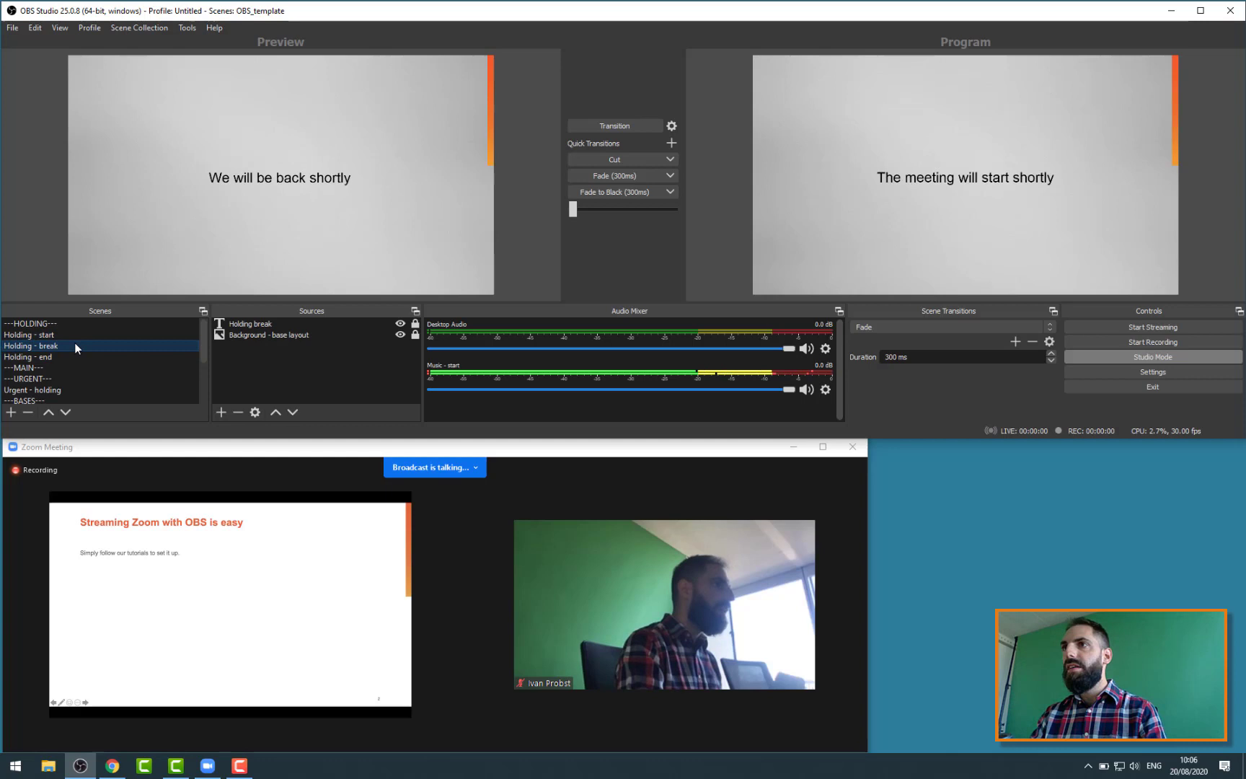
click(73, 354)
click(71, 334)
click(73, 346)
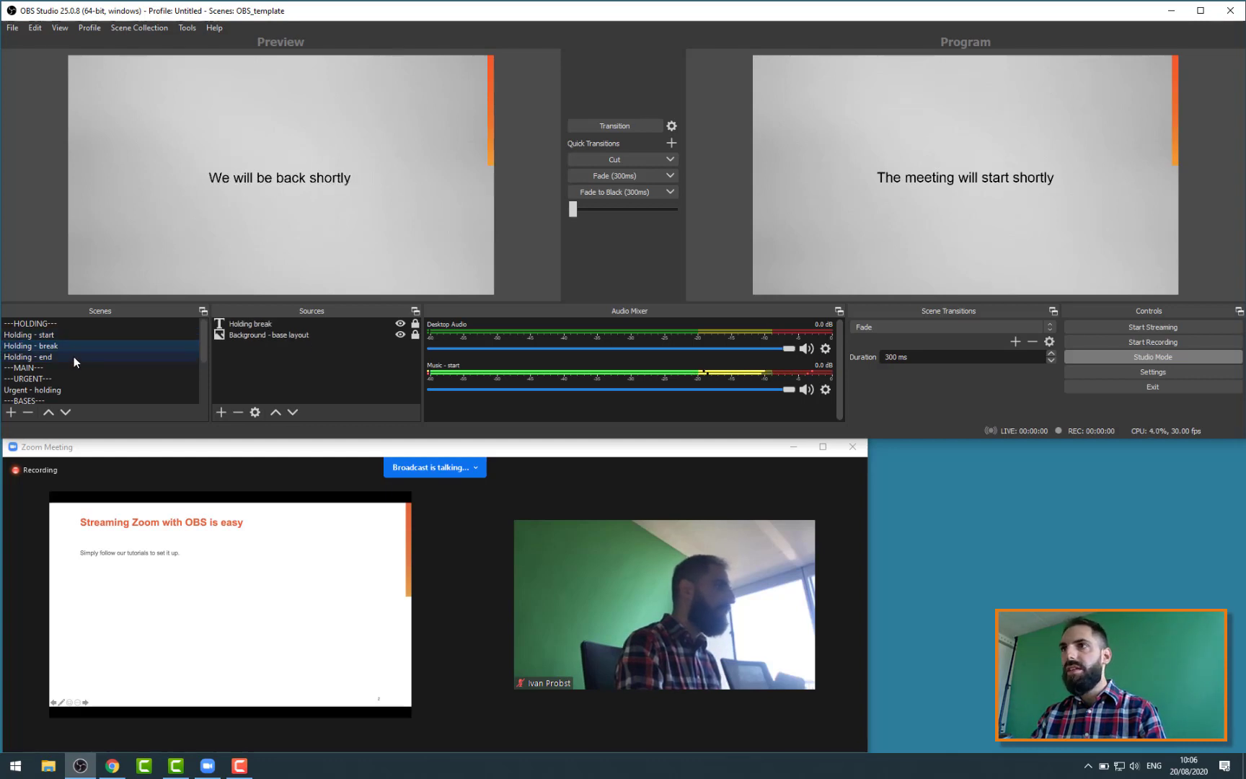
click(74, 357)
click(69, 336)
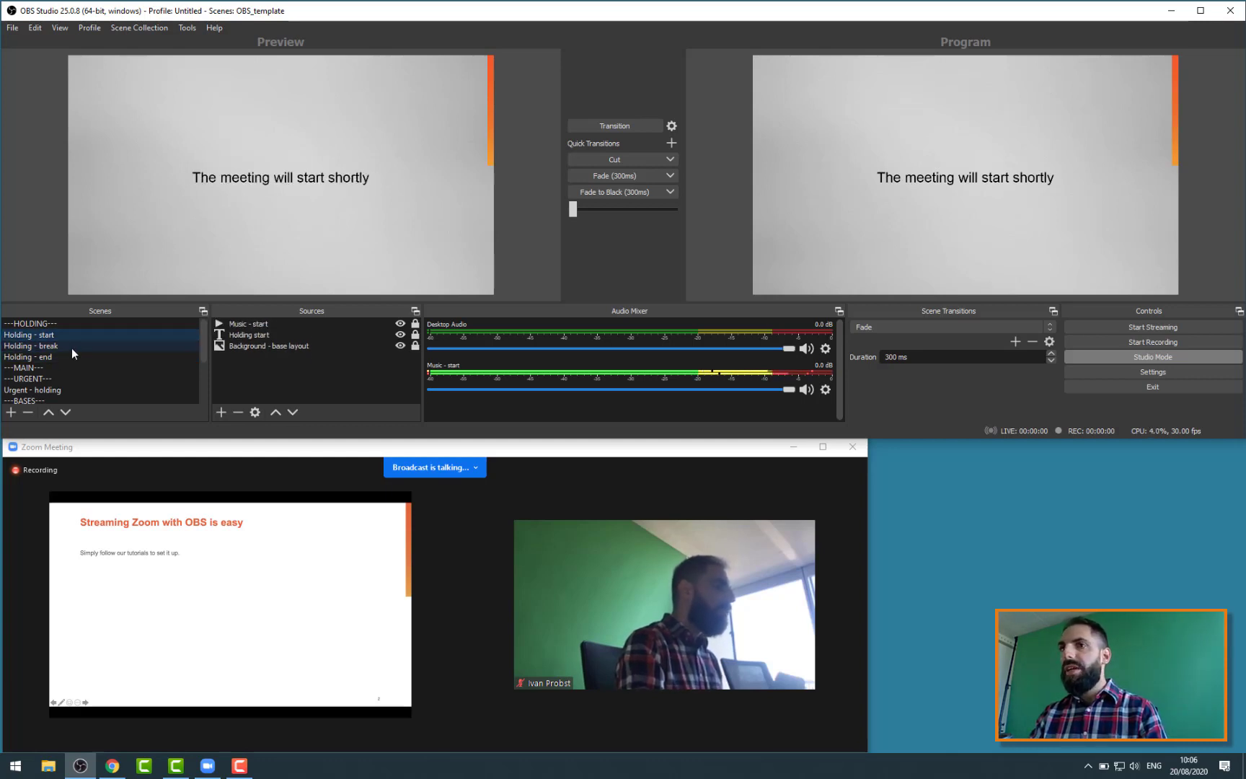
click(71, 347)
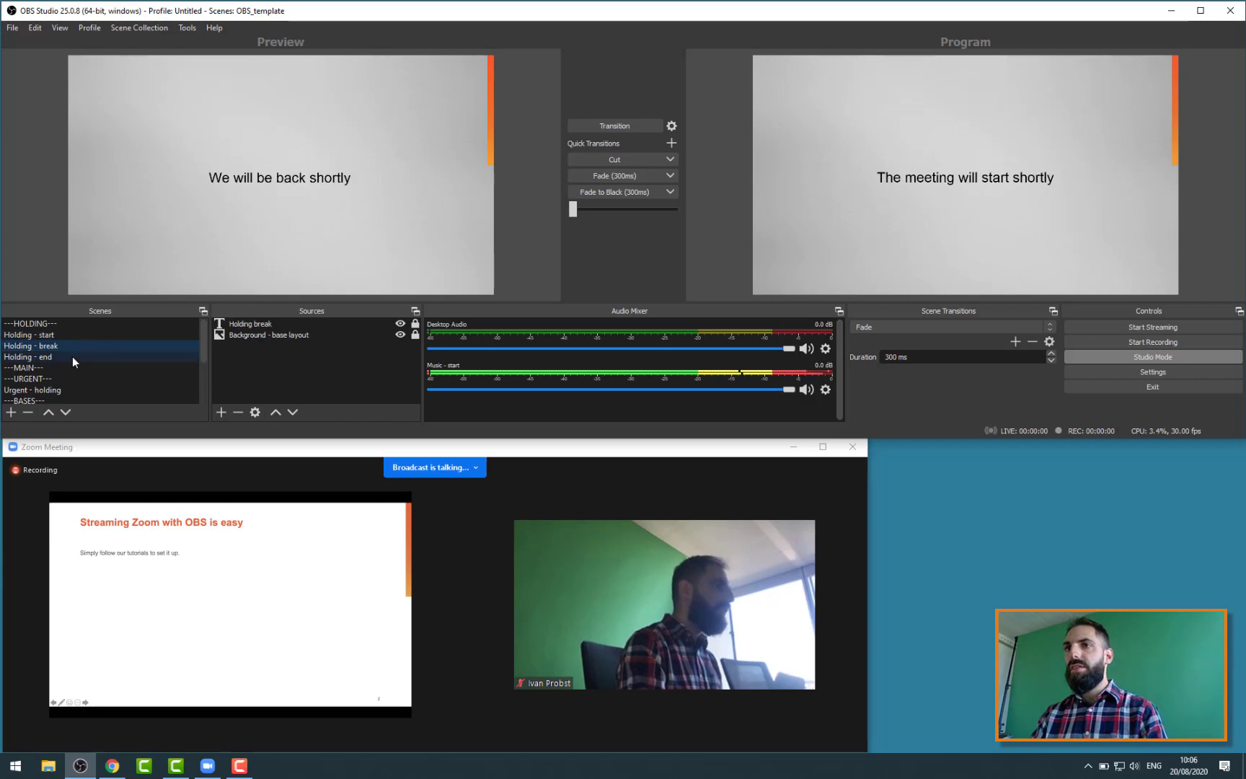
click(72, 356)
scroll(81, 339, down, 1)
scroll(81, 339, down, 1)
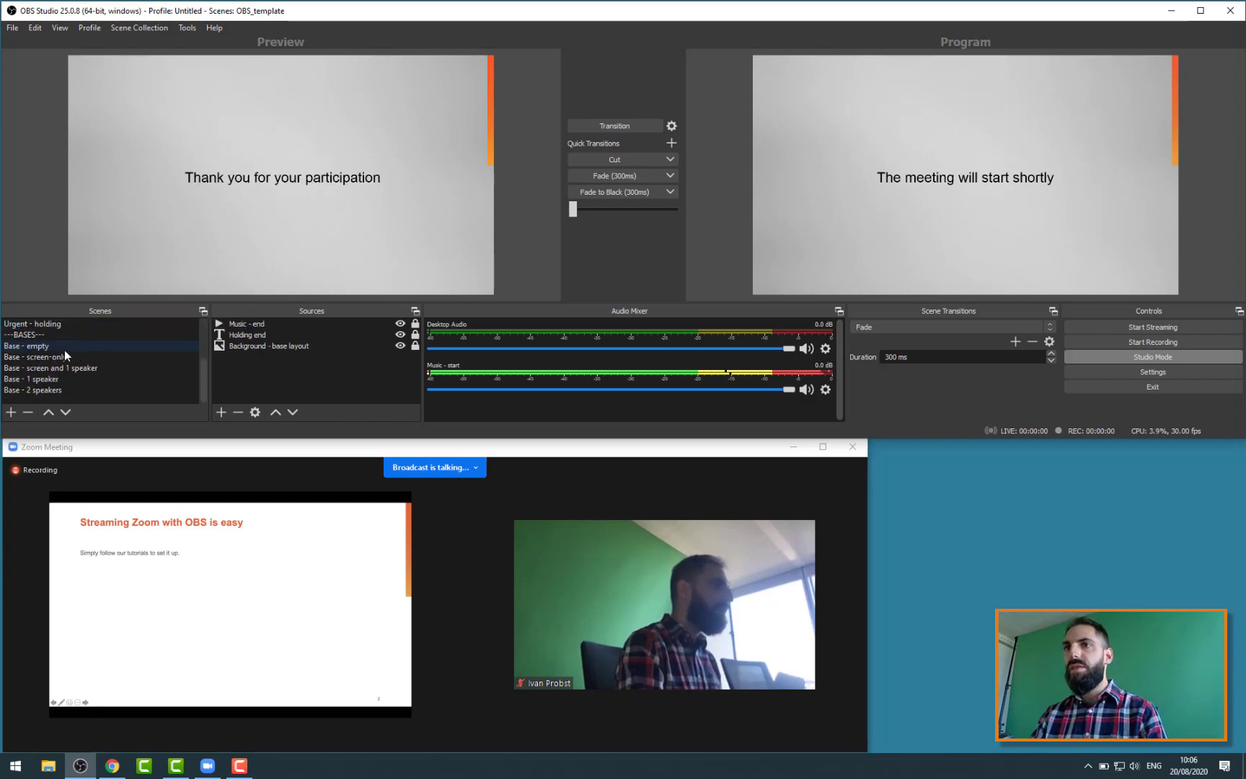
Preview the Base scenes: screen-only, screen and 1 speaker, 1 speaker, and 2 speakers.
click(65, 356)
click(65, 368)
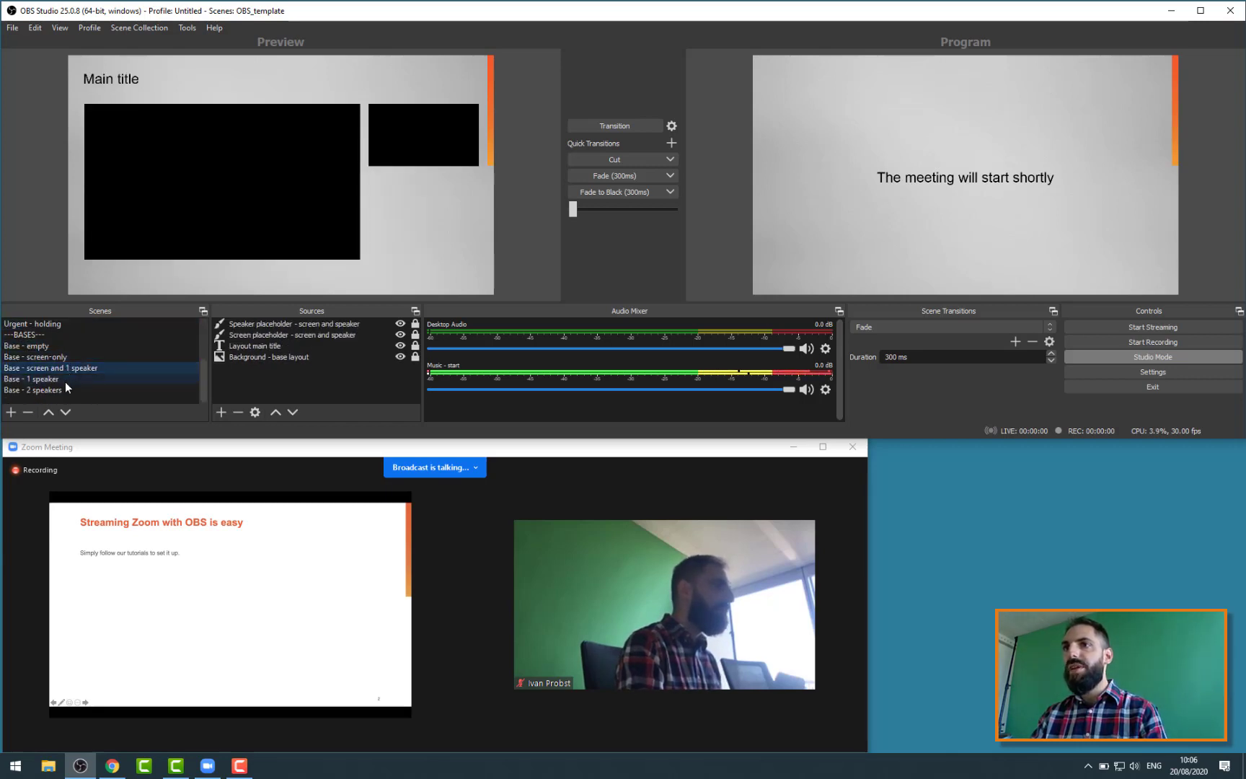
click(65, 380)
click(62, 390)
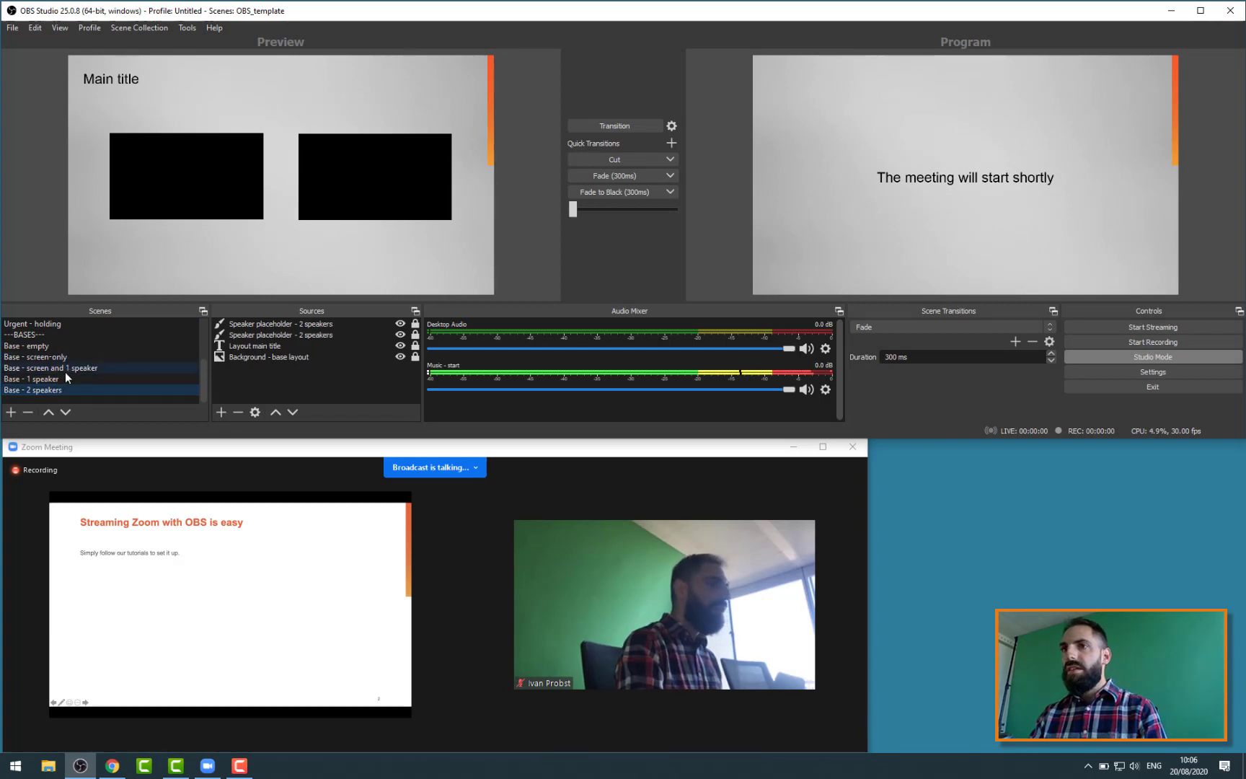
click(63, 376)
scroll(67, 364, up, 2)
scroll(62, 368, down, 1)
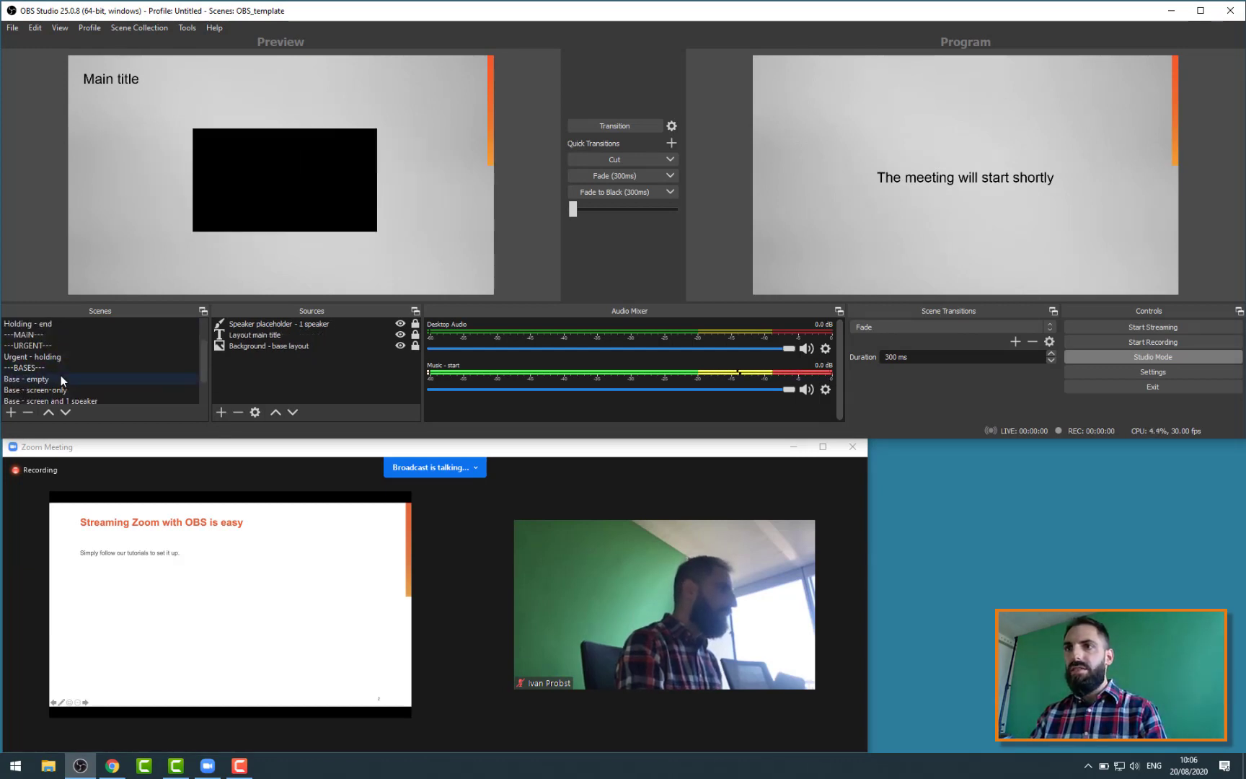
Preview Urgent - holding, recheck the holding scenes, and finish on Base - empty.
click(64, 356)
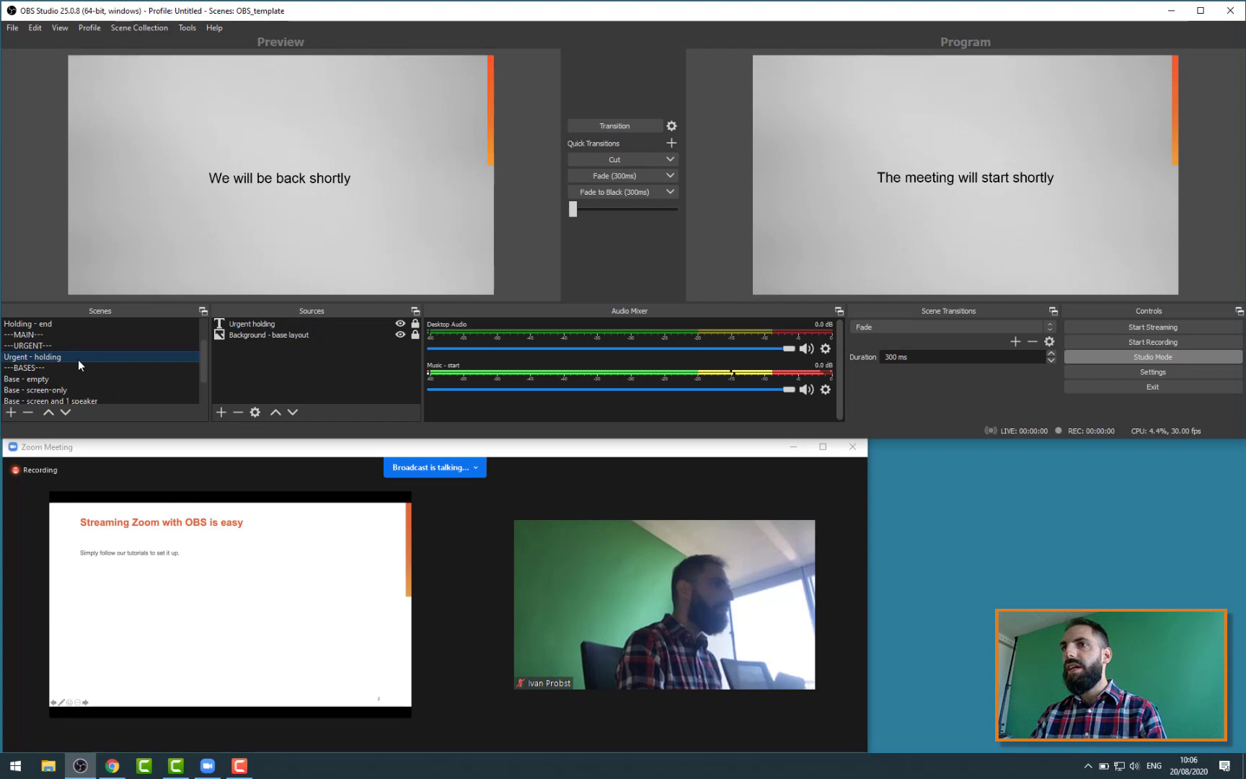
scroll(77, 359, up, 1)
click(63, 335)
click(63, 345)
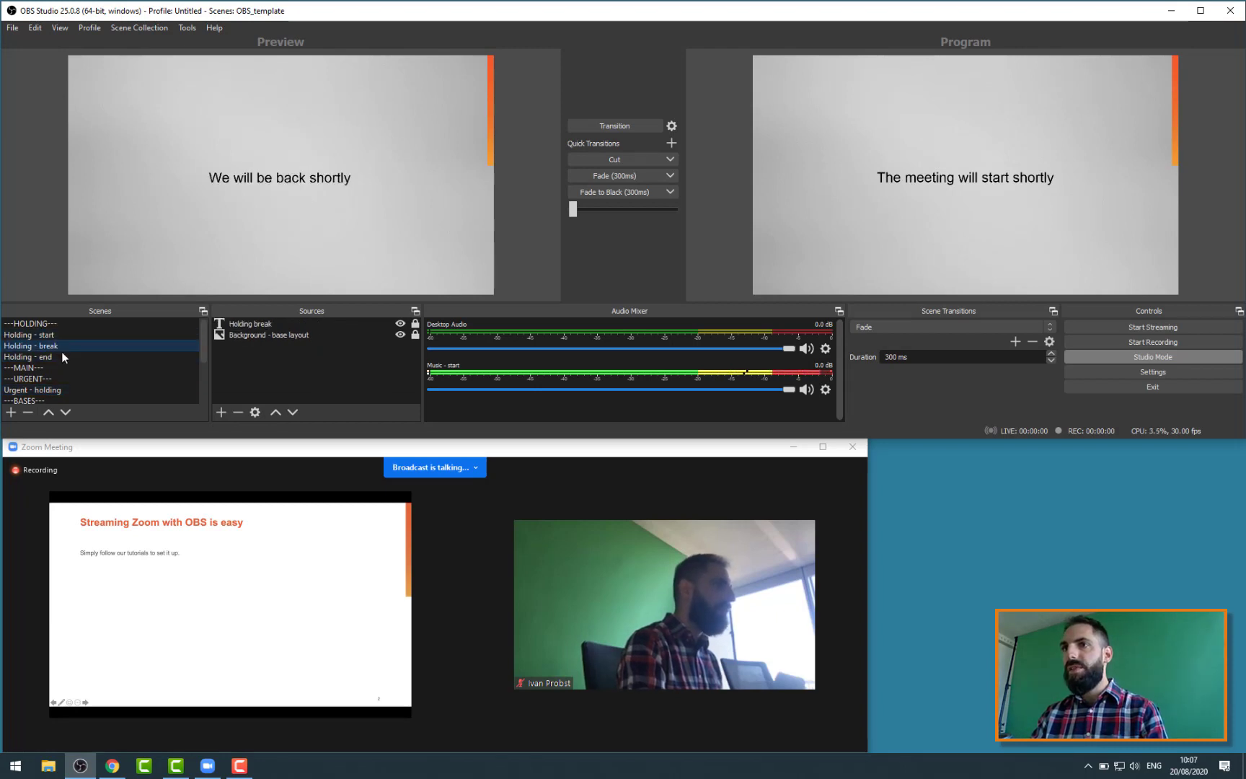
click(62, 354)
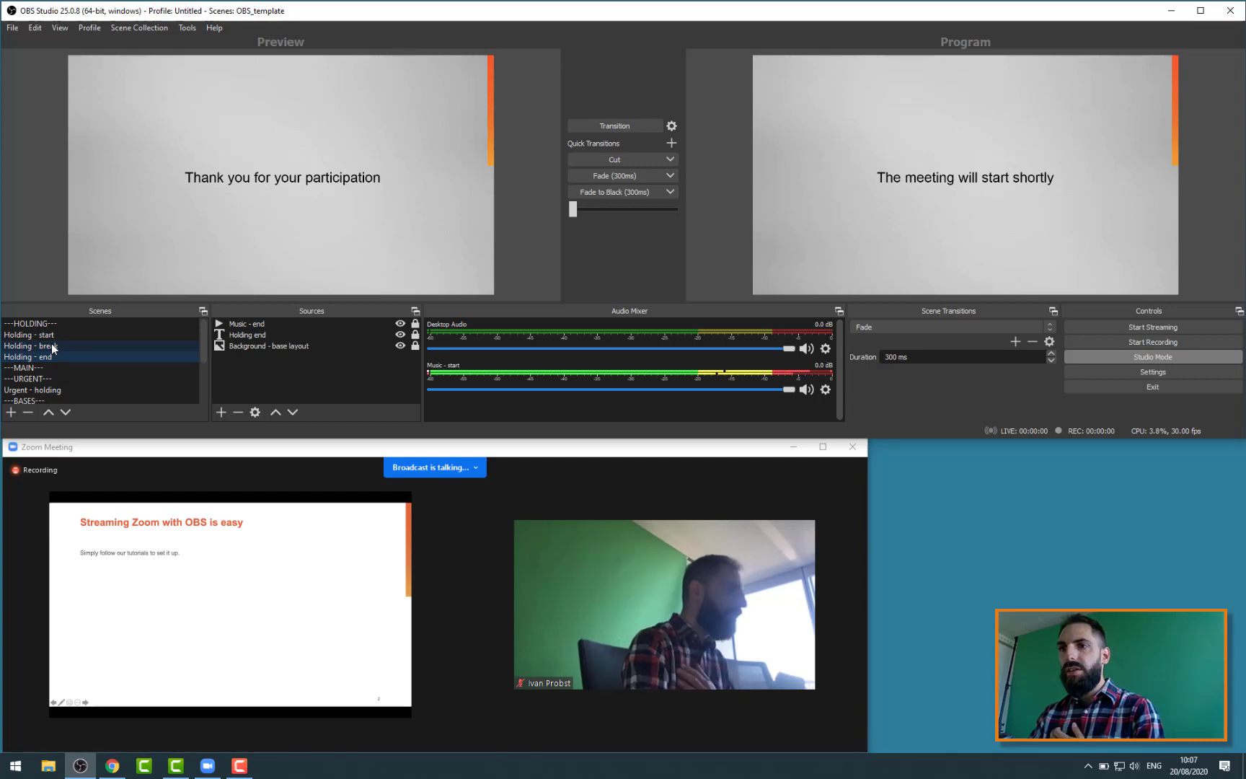
scroll(75, 361, down, 2)
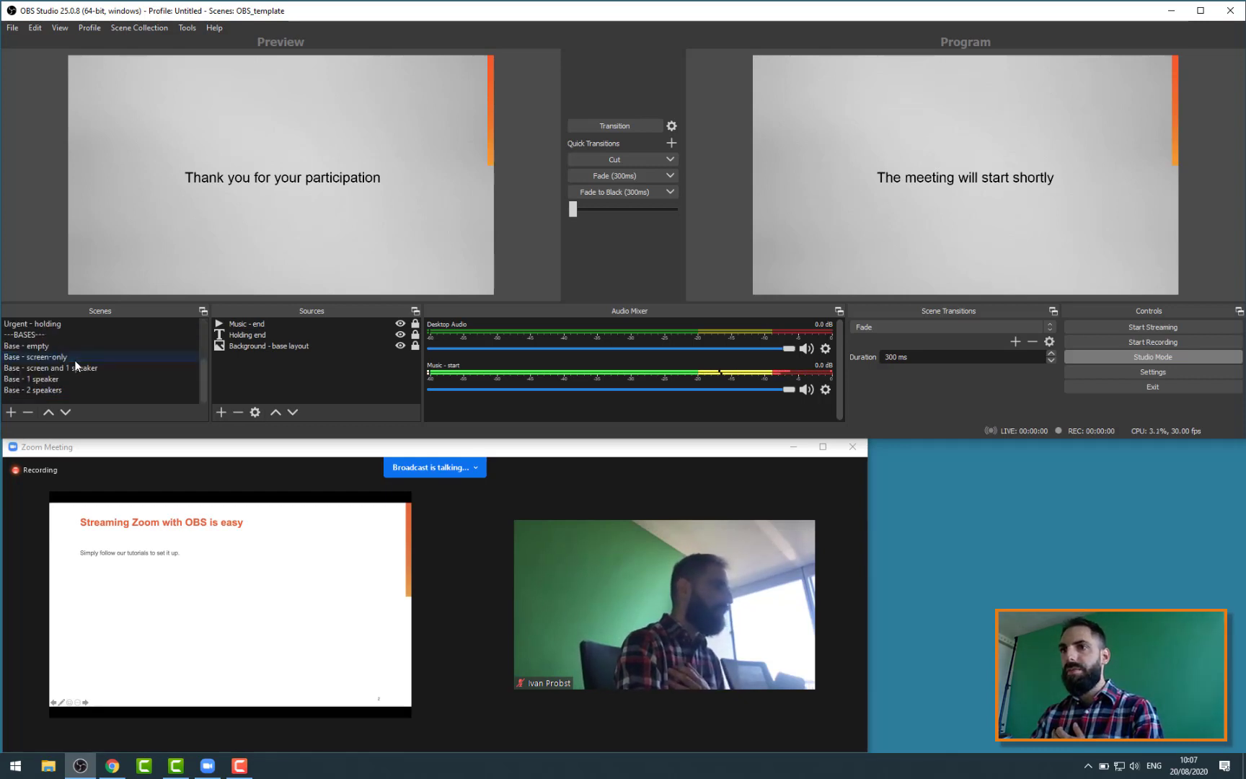
mouse_move(295, 569)
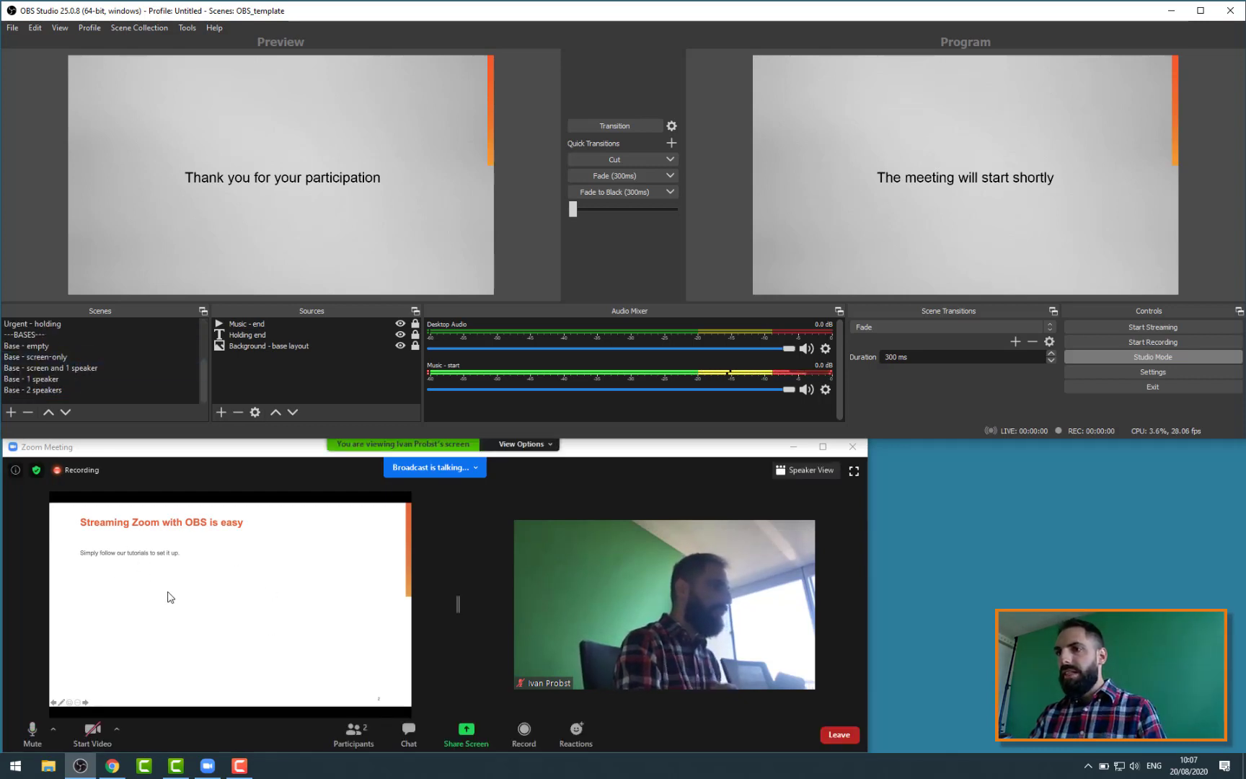
mouse_move(761, 617)
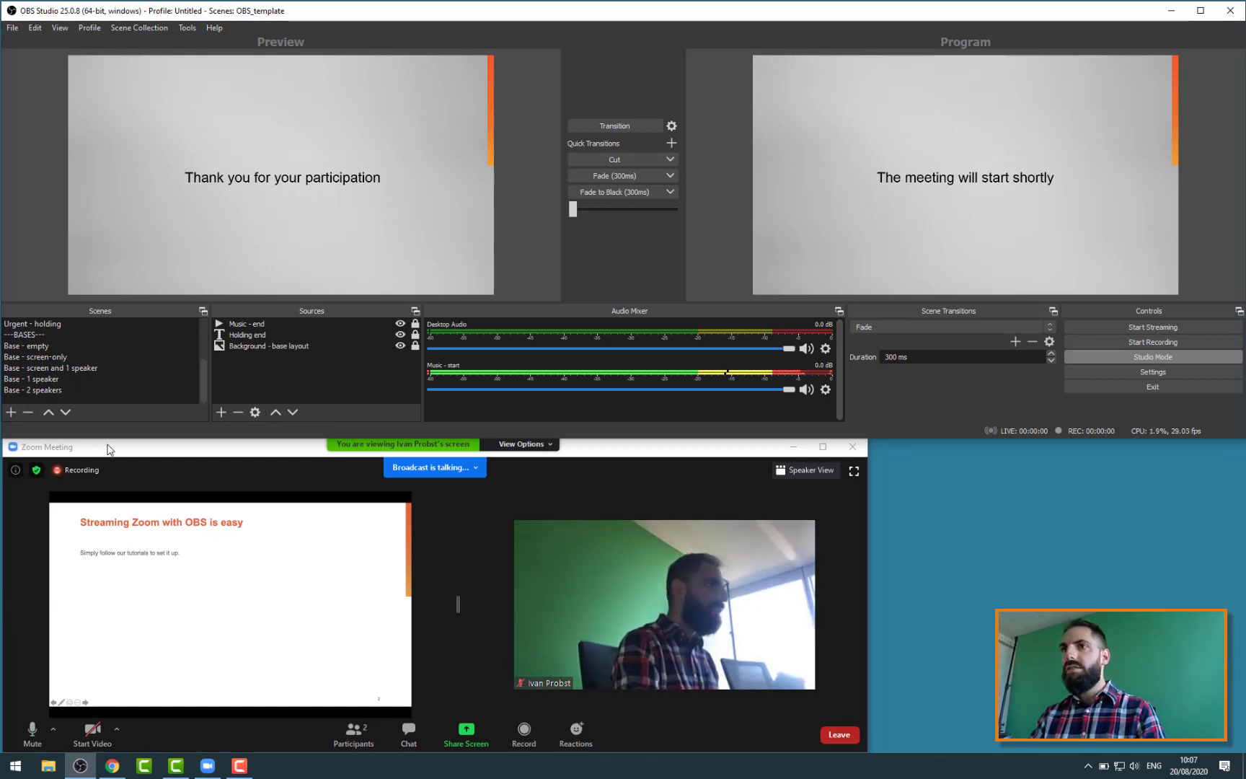
scroll(111, 345, up, 2)
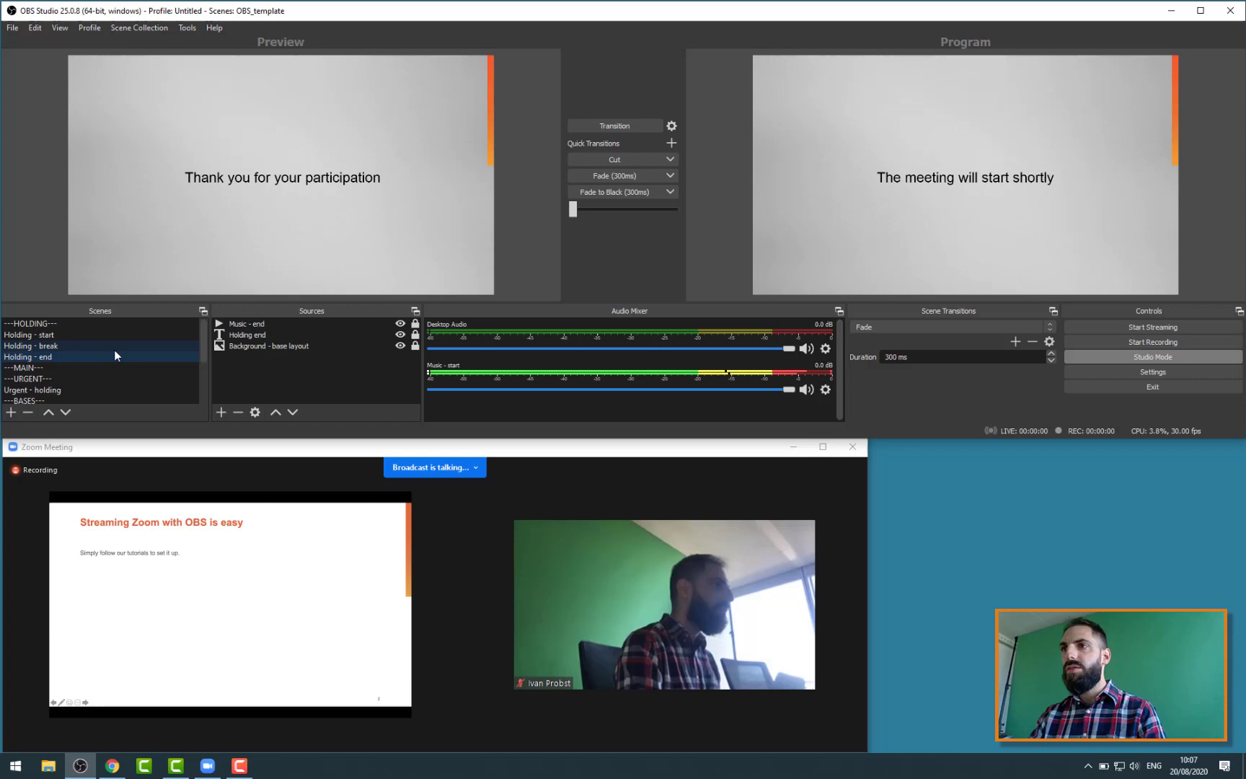
scroll(114, 350, down, 2)
click(80, 347)
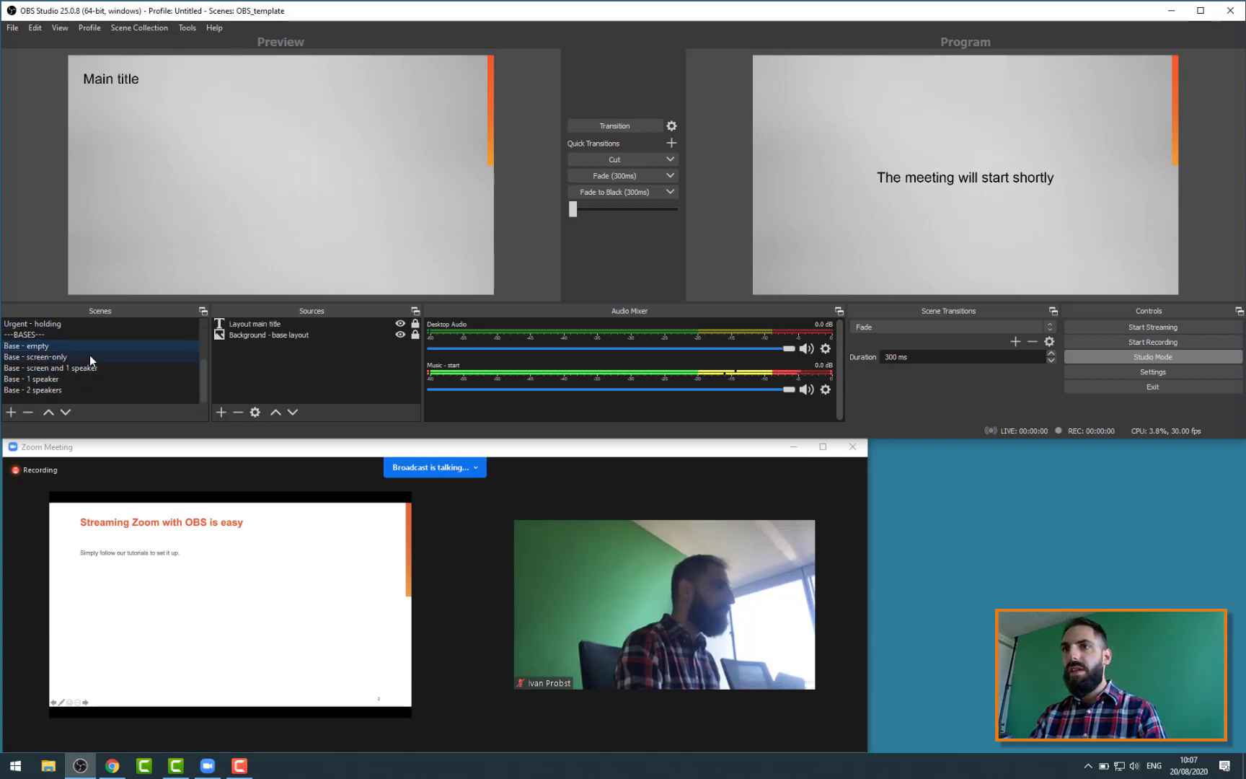
Show Base - screen-only in preview, with its Main title and black screen placeholder.
click(90, 355)
click(87, 367)
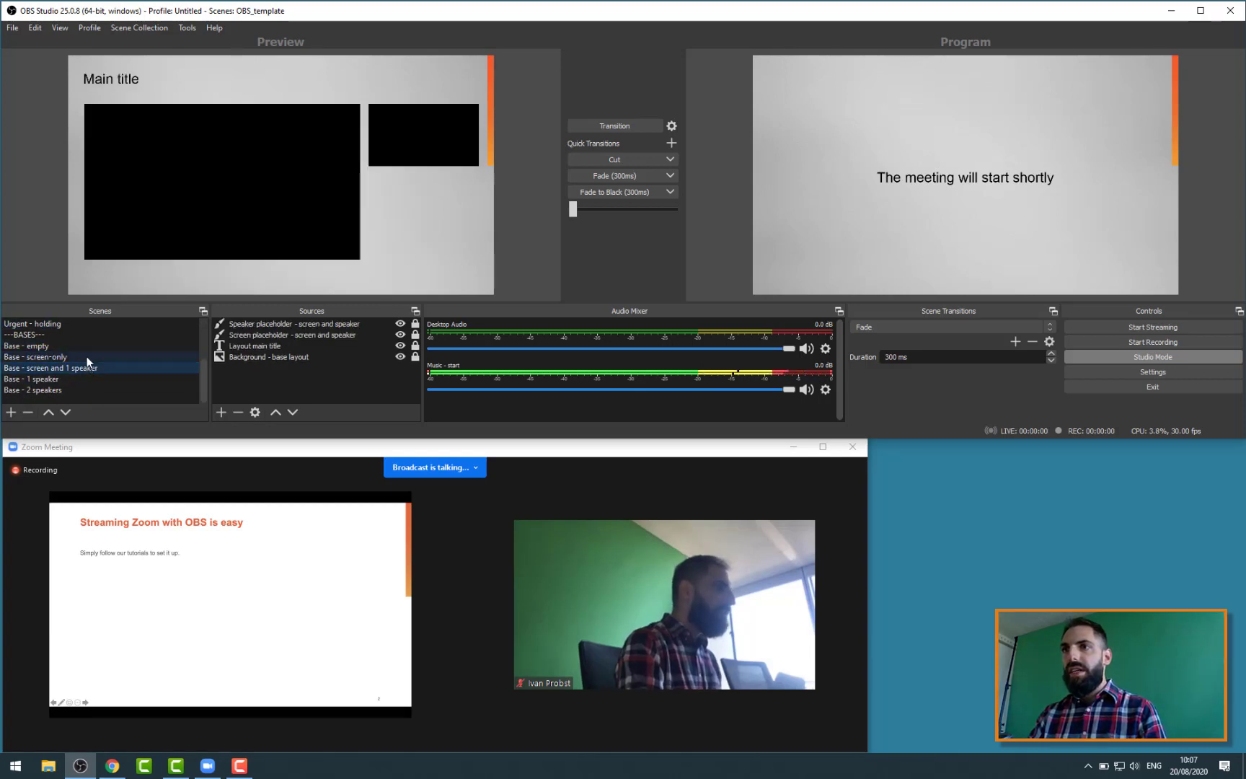
click(87, 356)
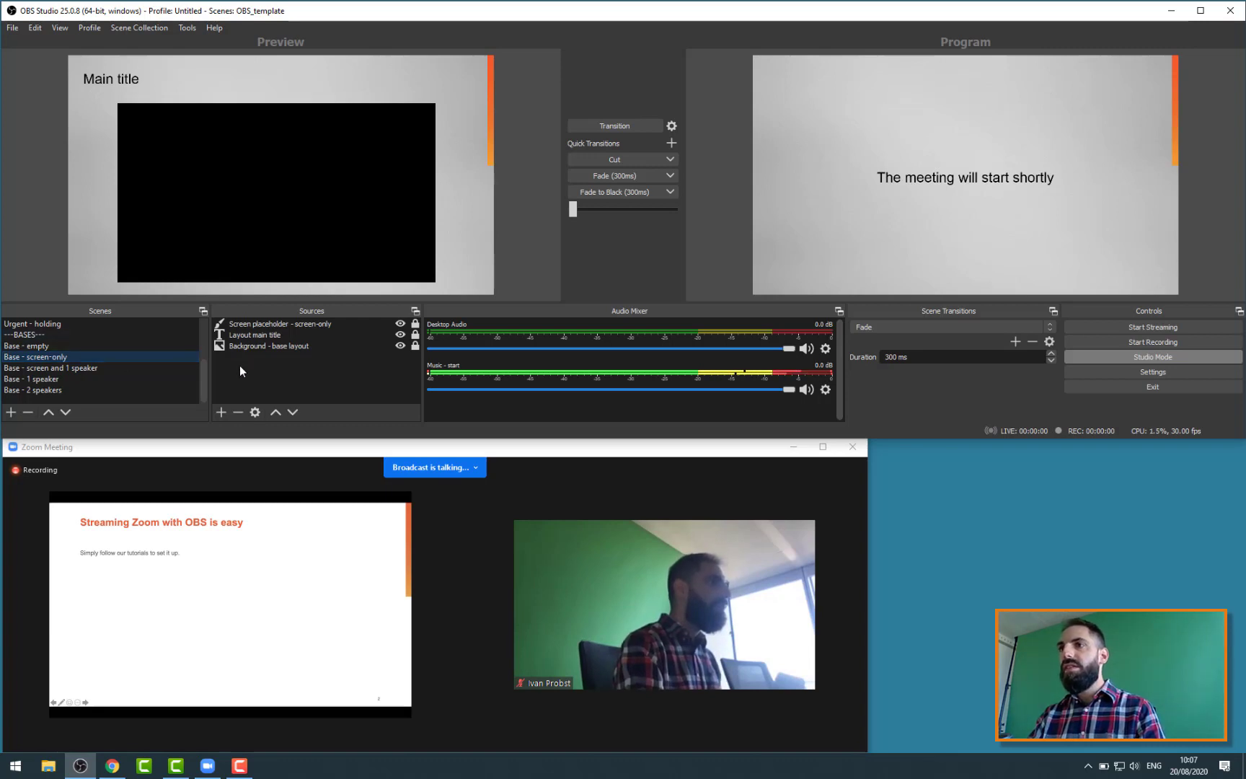
Add a Display Capture source named 'Screen share' with Capture Cursor unticked.
click(221, 412)
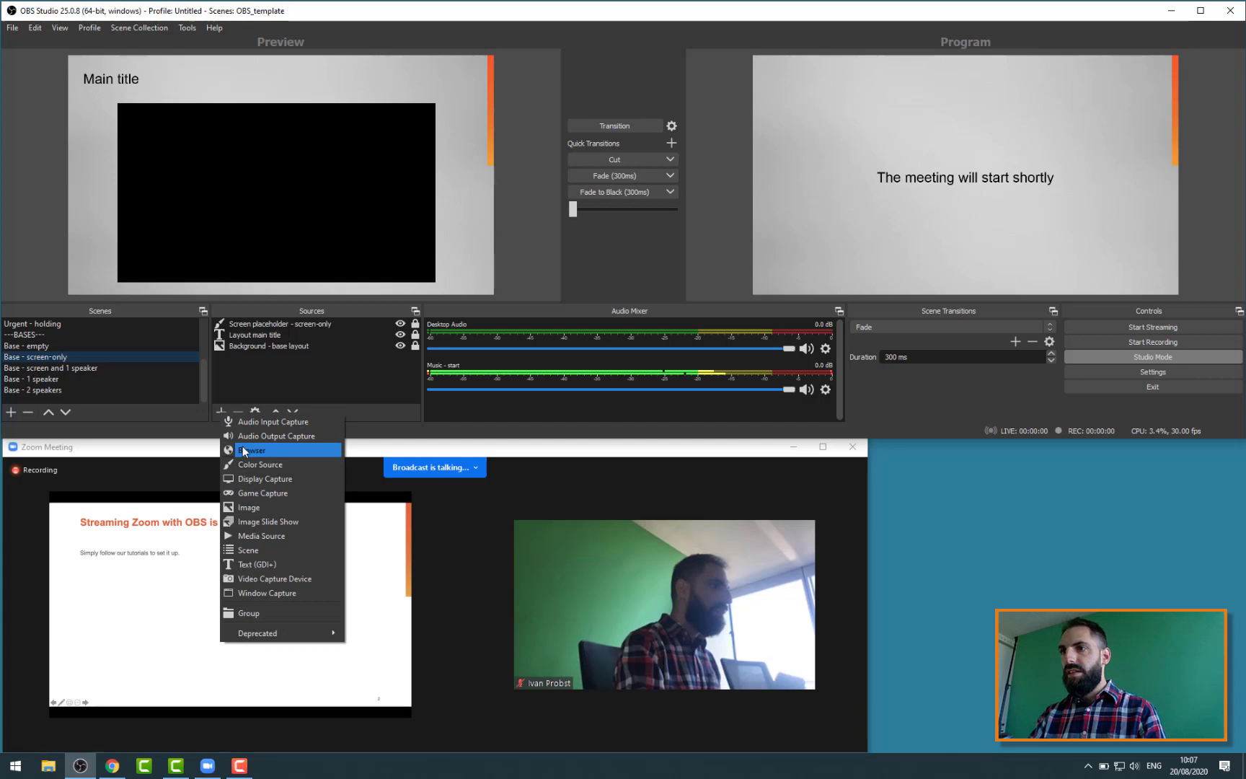
click(252, 479)
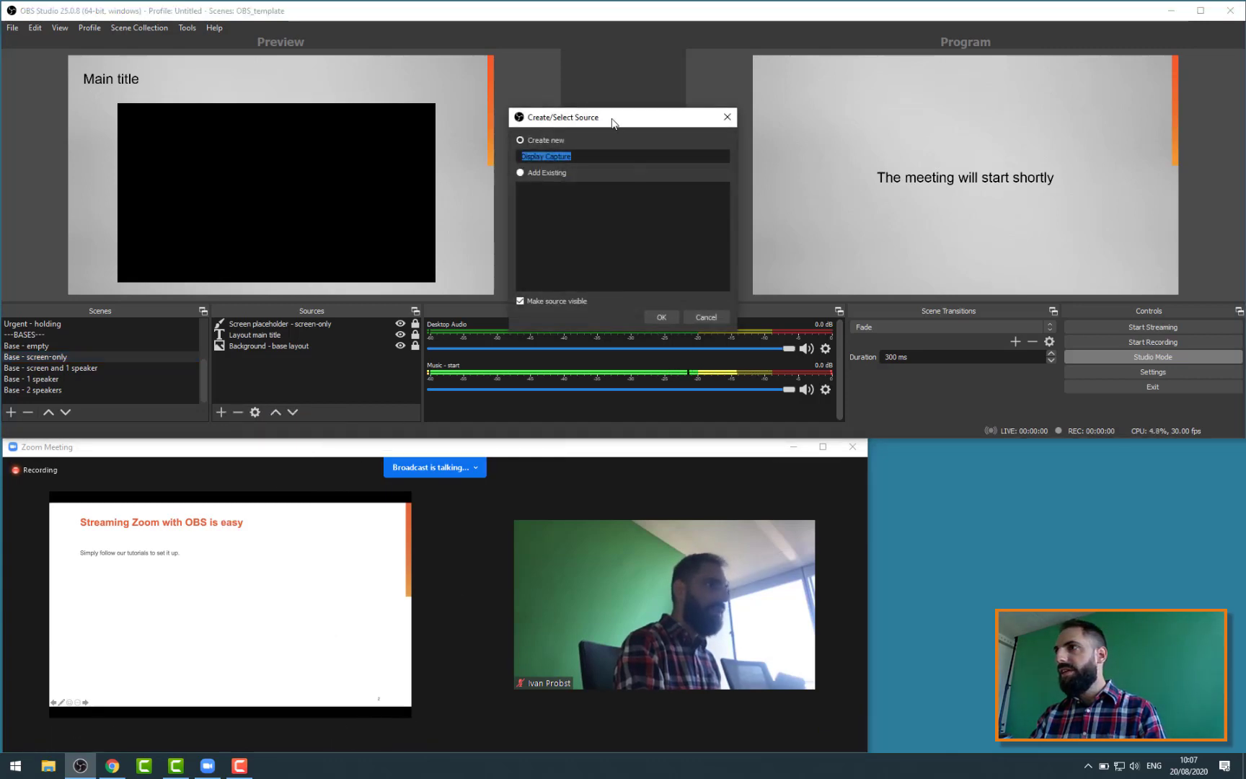
text(Scre)
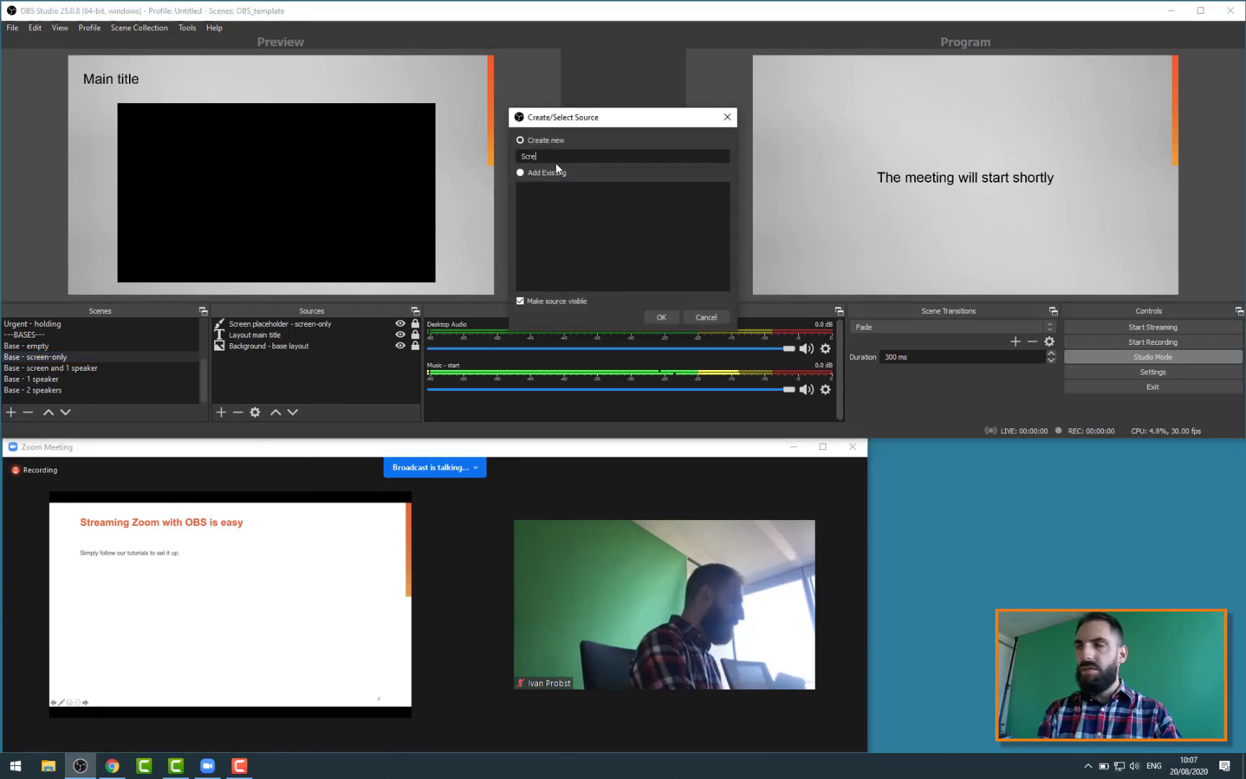
text(en)
key(BackSpace)
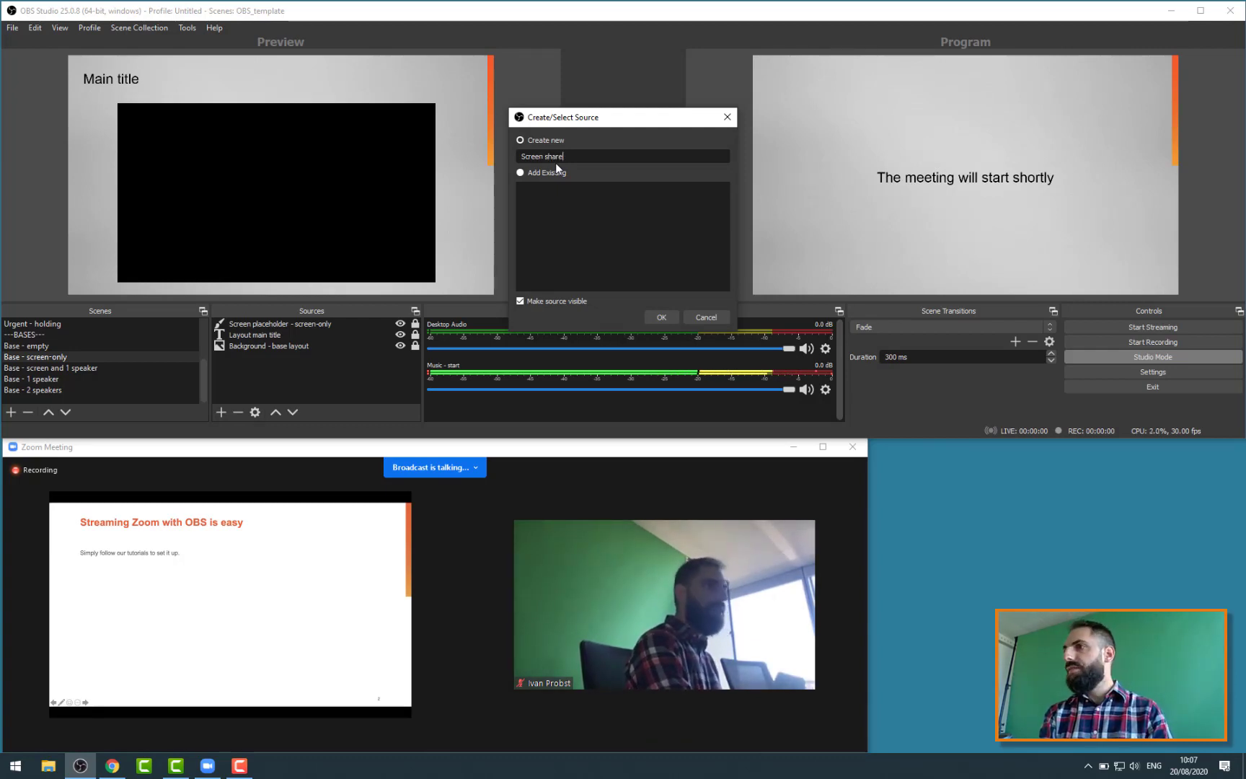
text(n share)
key(Return)
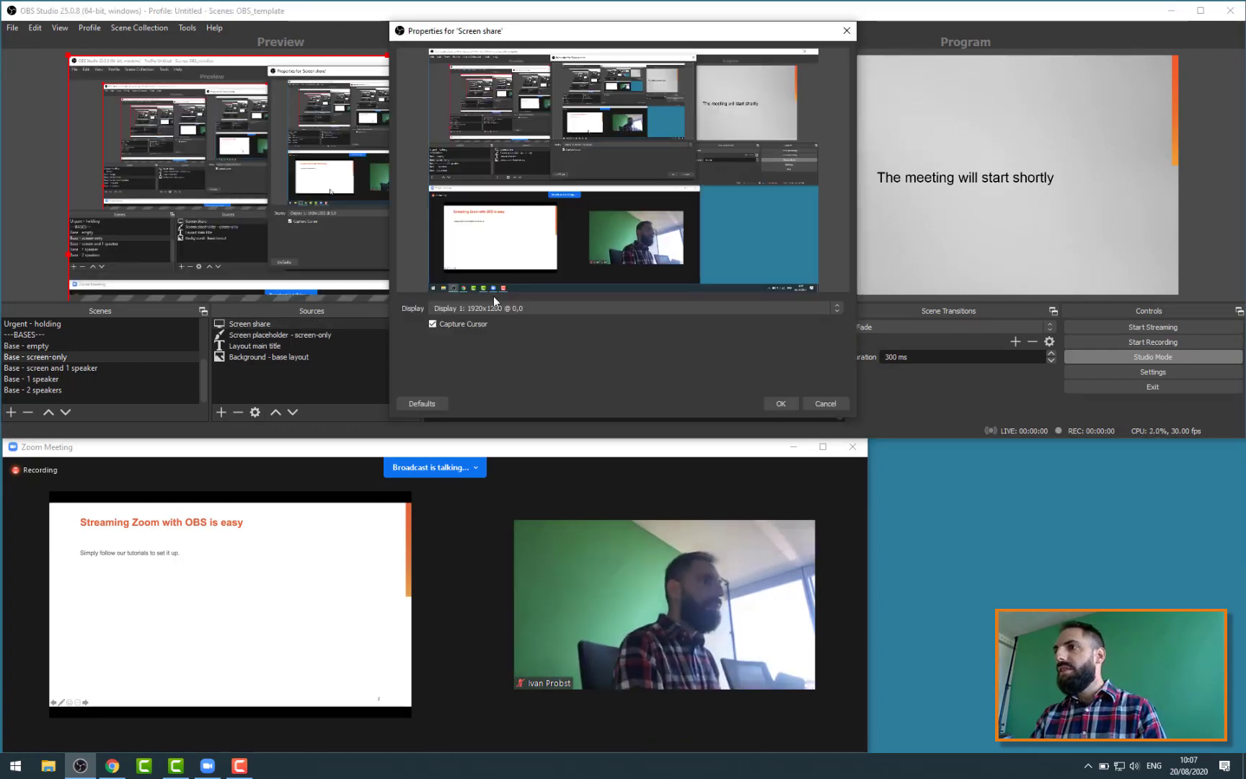
click(461, 325)
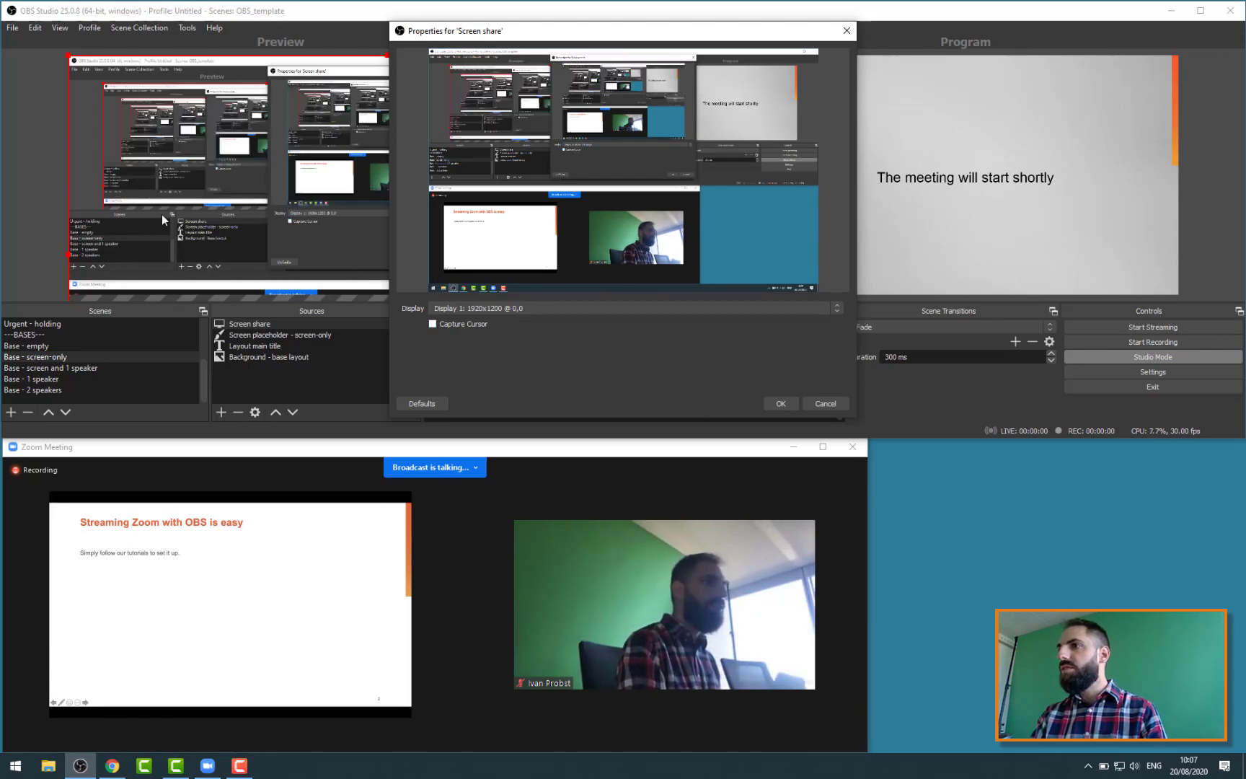
Scale and move the Screen share capture onto the placeholder, trimming the slide's black bars.
click(780, 404)
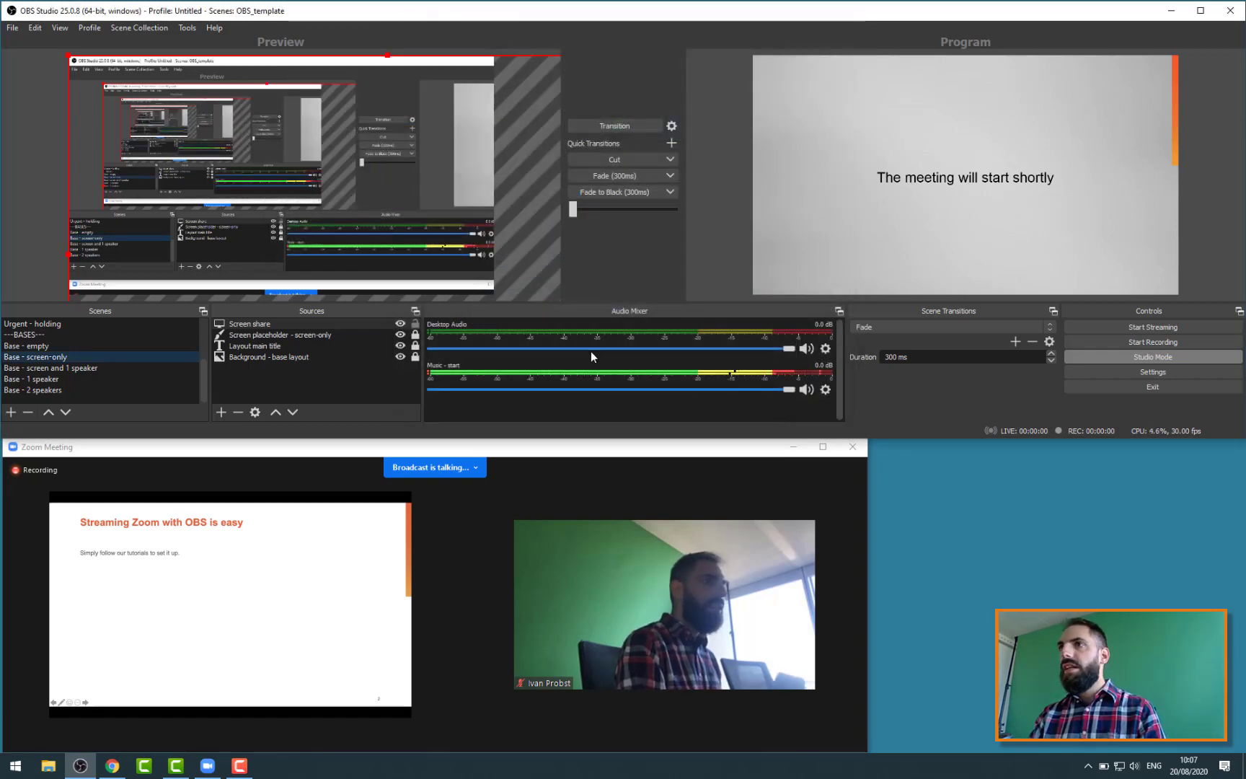
drag(72, 59, 220, 107)
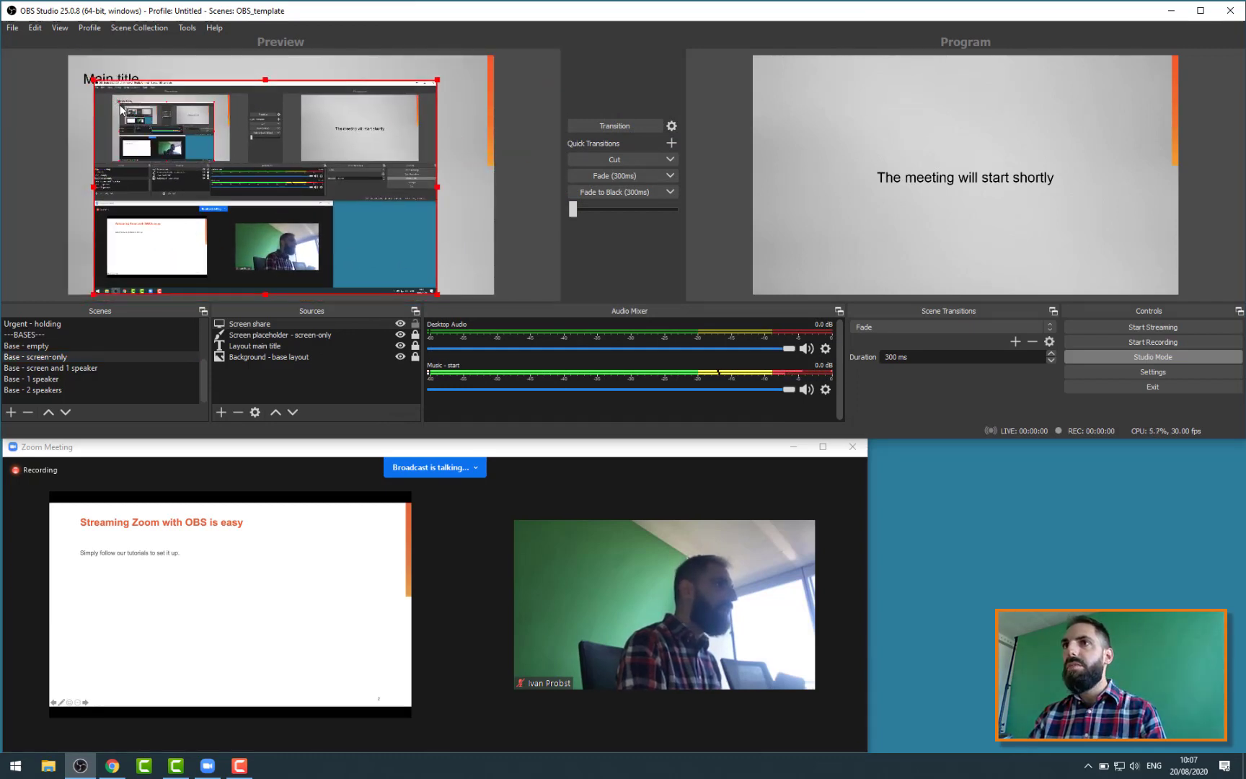
drag(91, 81, 119, 103)
drag(197, 184, 264, 208)
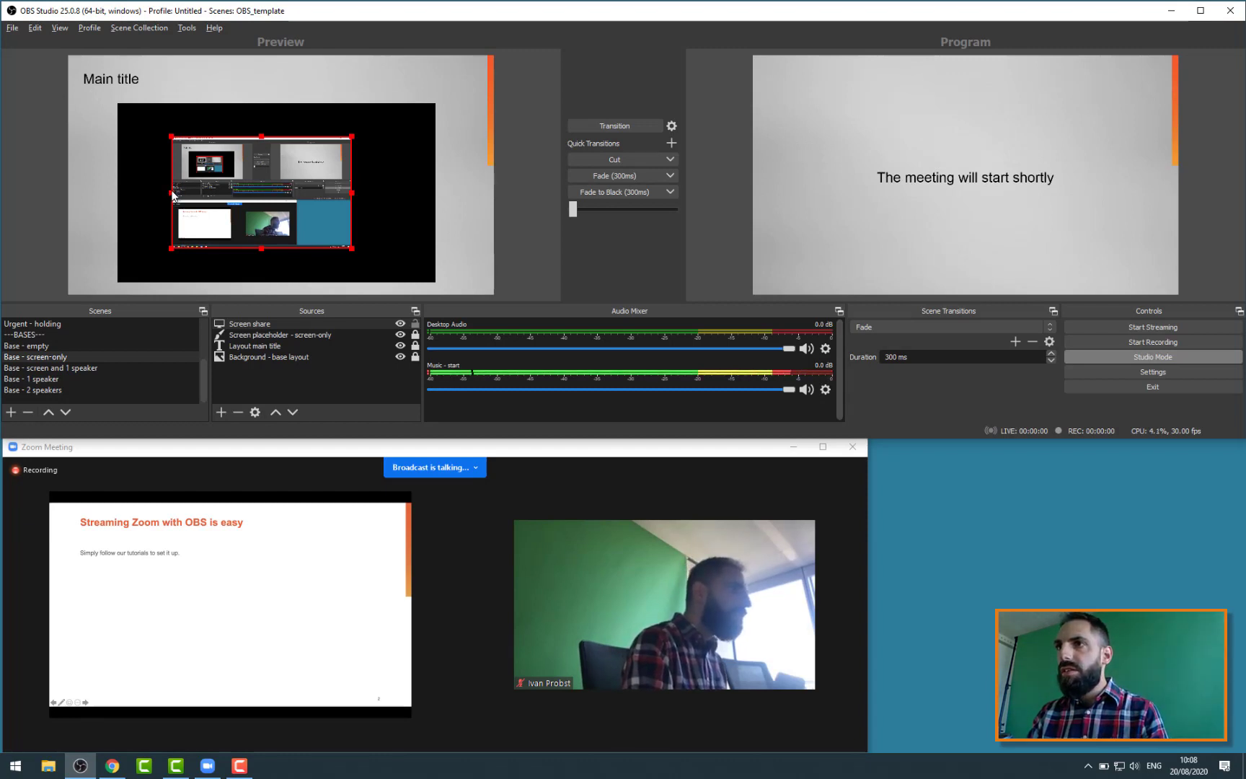
drag(174, 195, 180, 196)
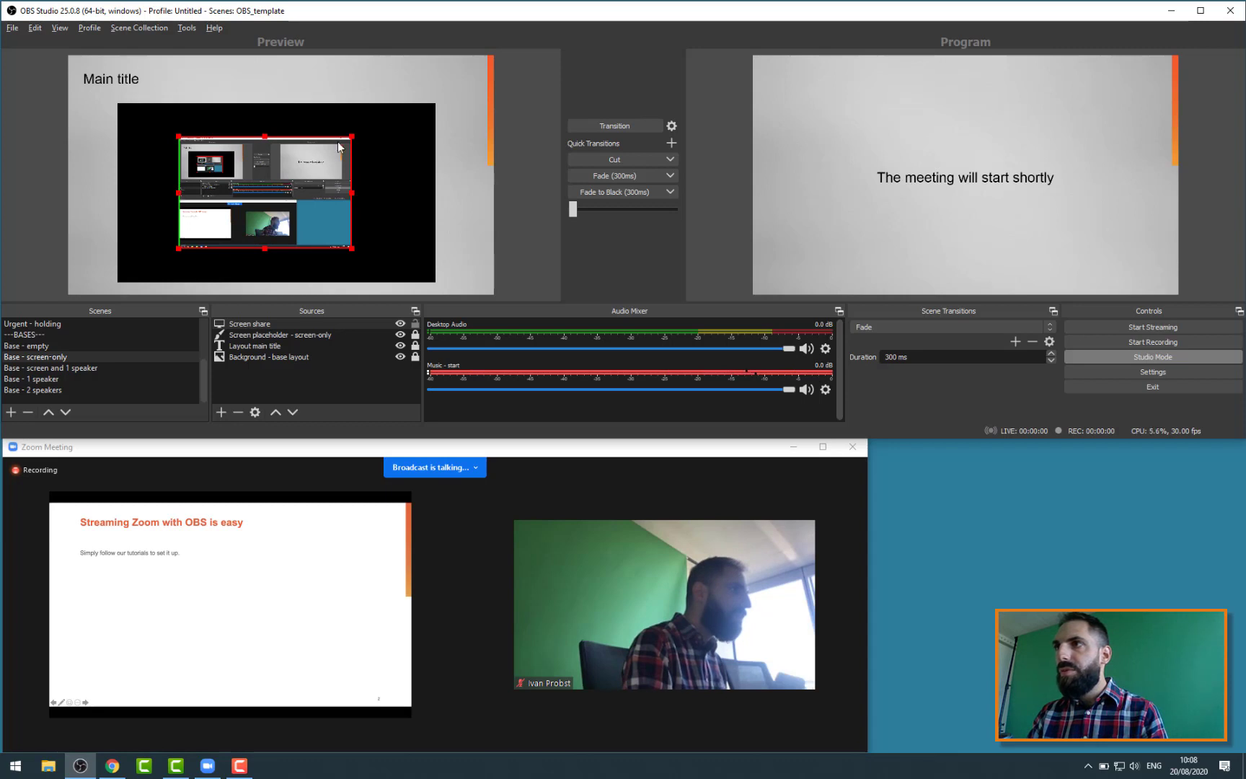
drag(351, 136, 406, 239)
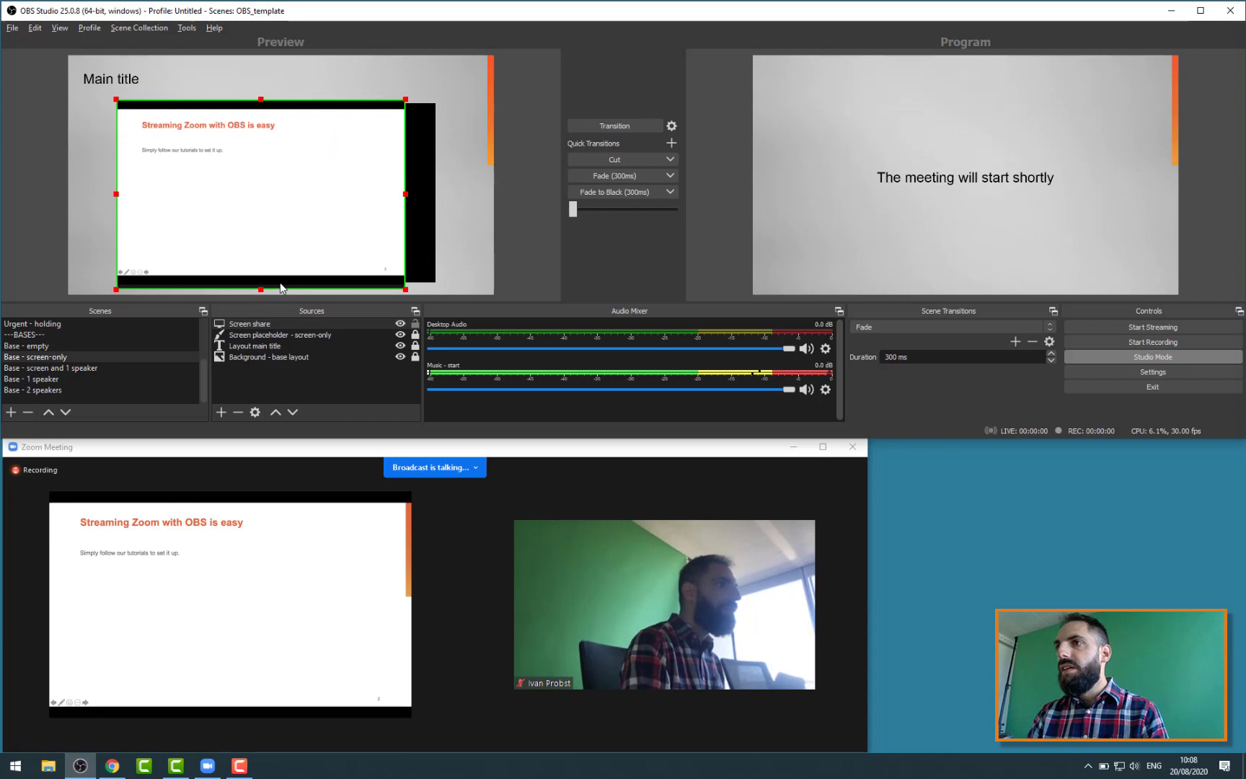
drag(261, 289, 262, 275)
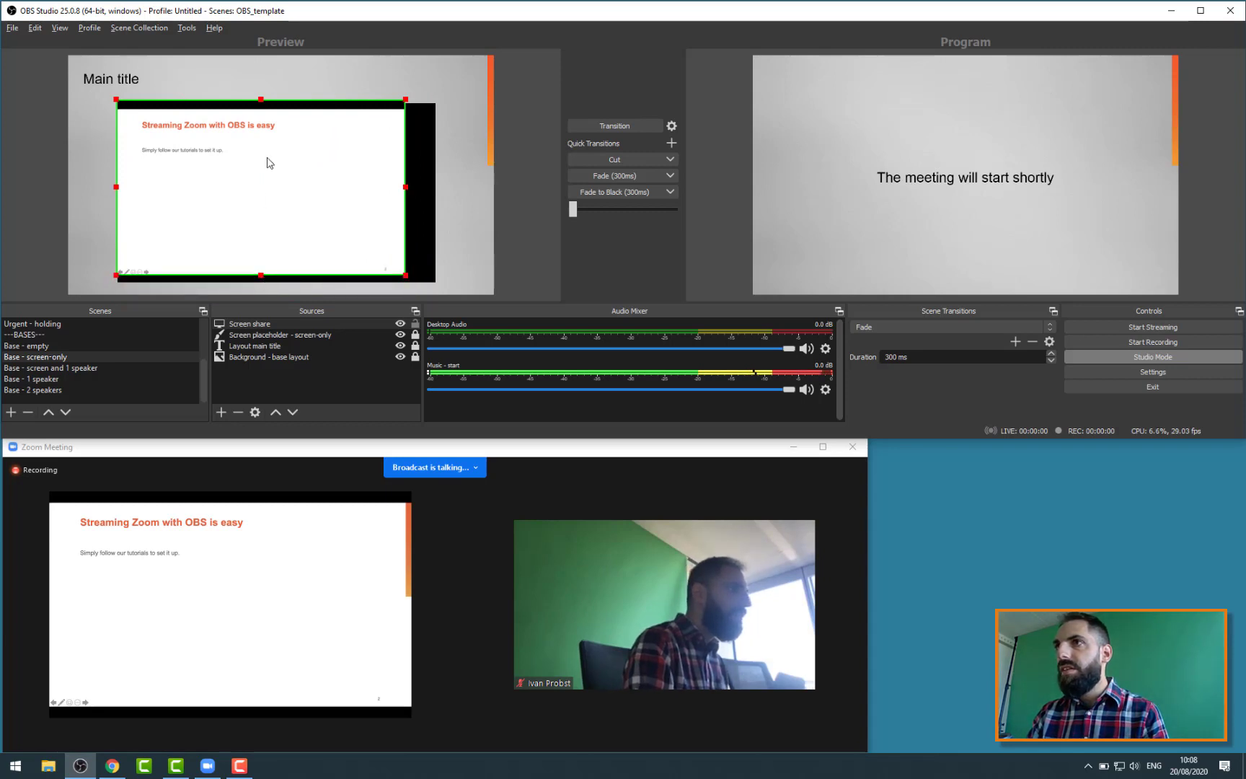
drag(260, 106, 261, 116)
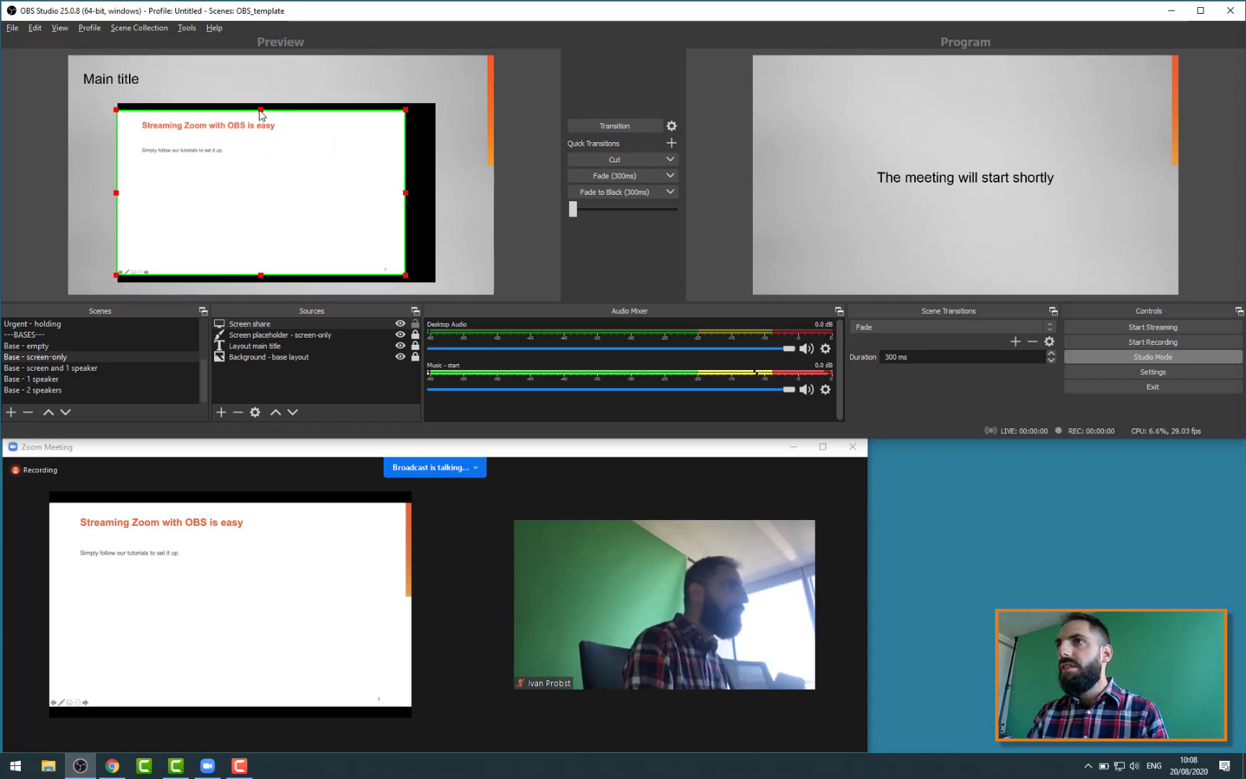
click(498, 227)
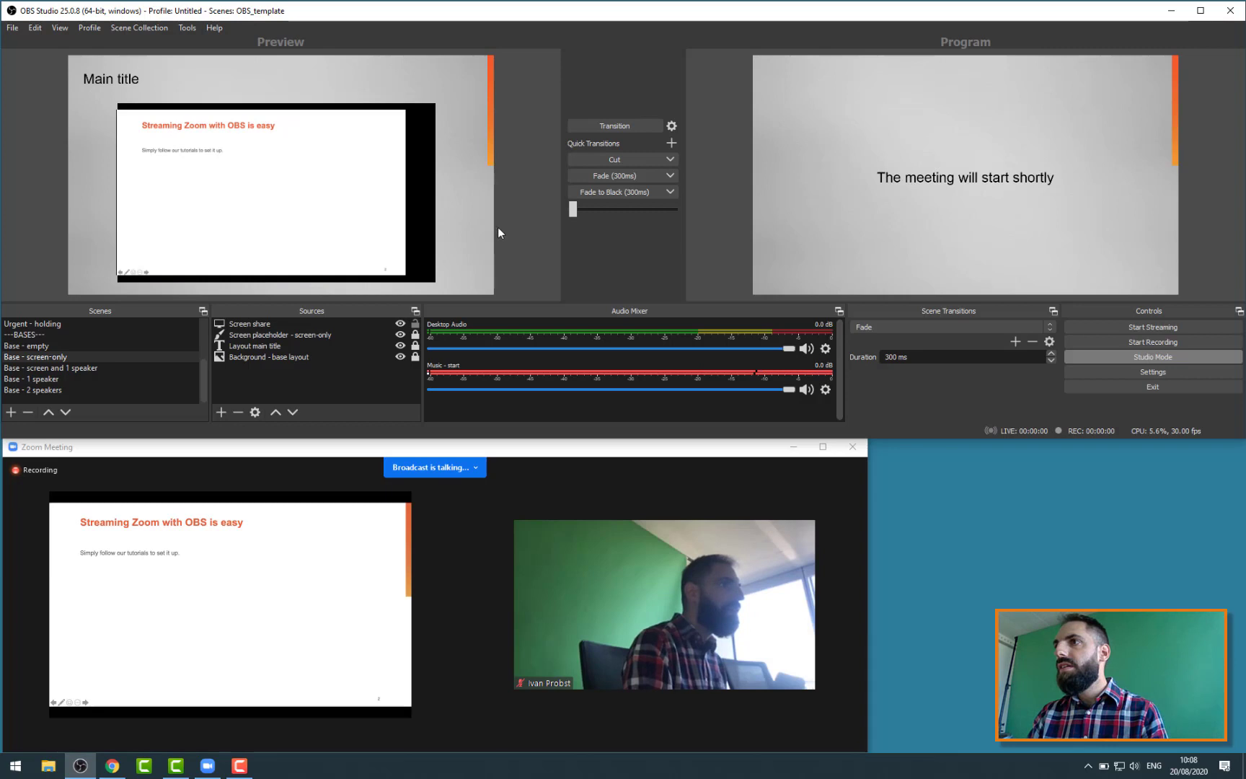
click(407, 228)
Alt-crop the capture's left edge, then reposition and resize it over the placeholder.
key(alt)
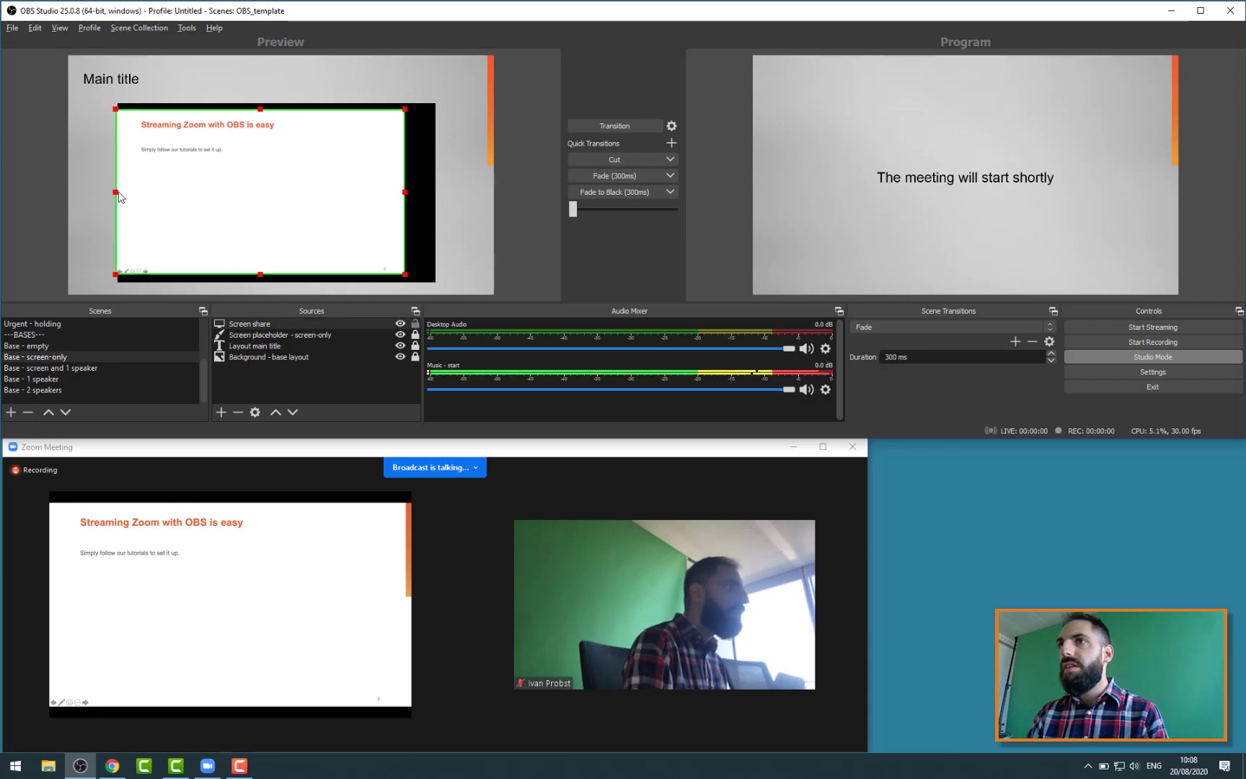
drag(117, 194, 189, 194)
click(106, 199)
click(324, 183)
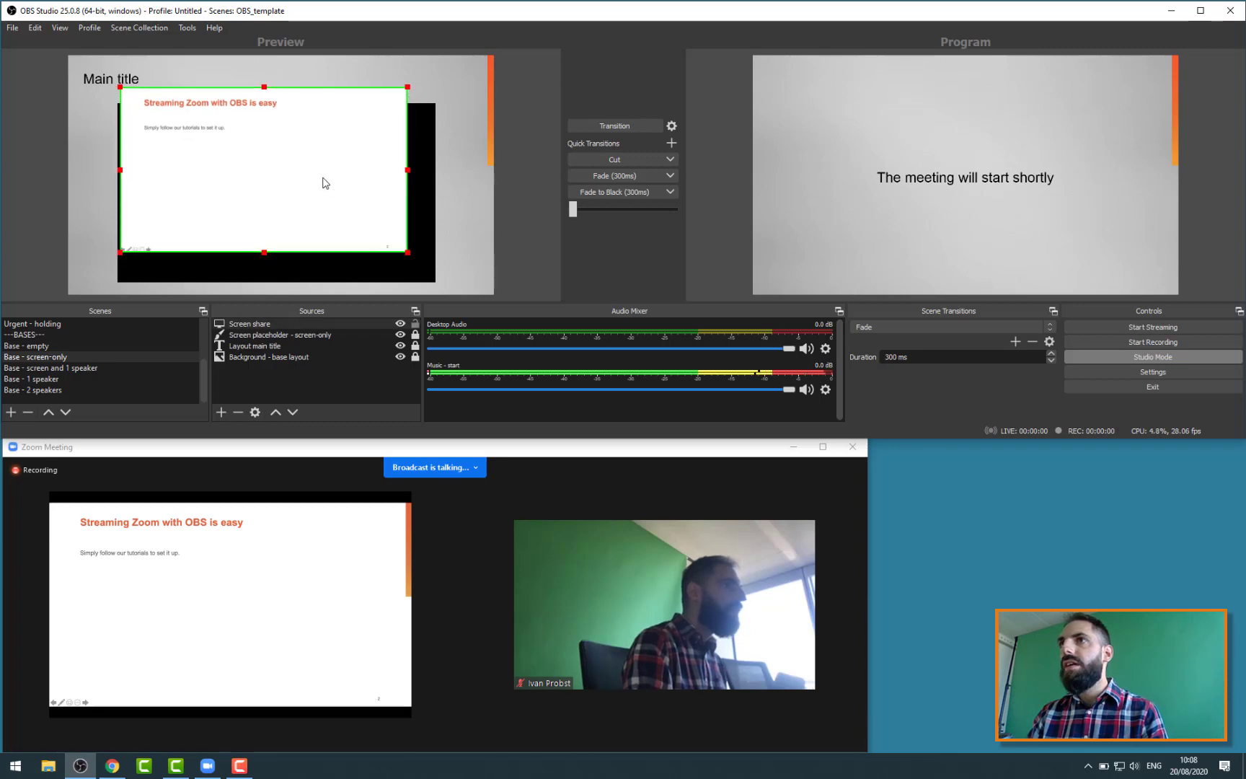
drag(325, 182, 321, 196)
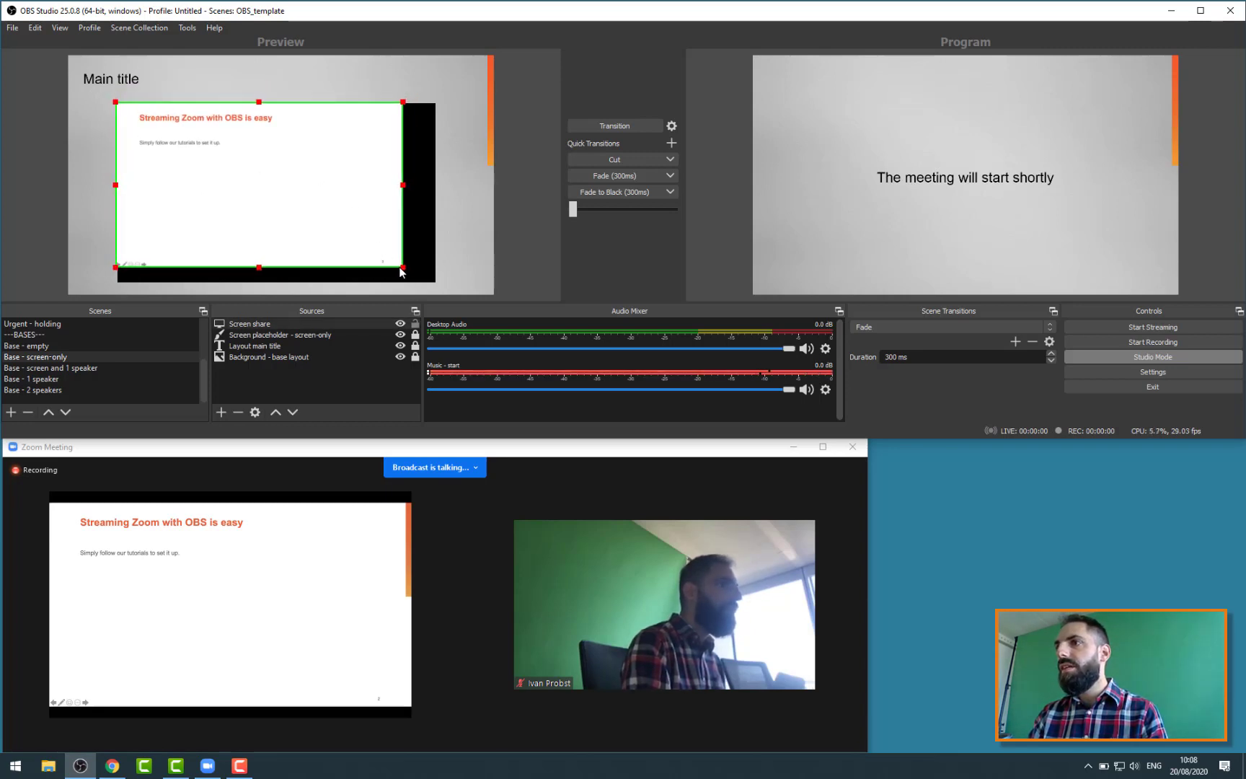
drag(401, 271, 438, 288)
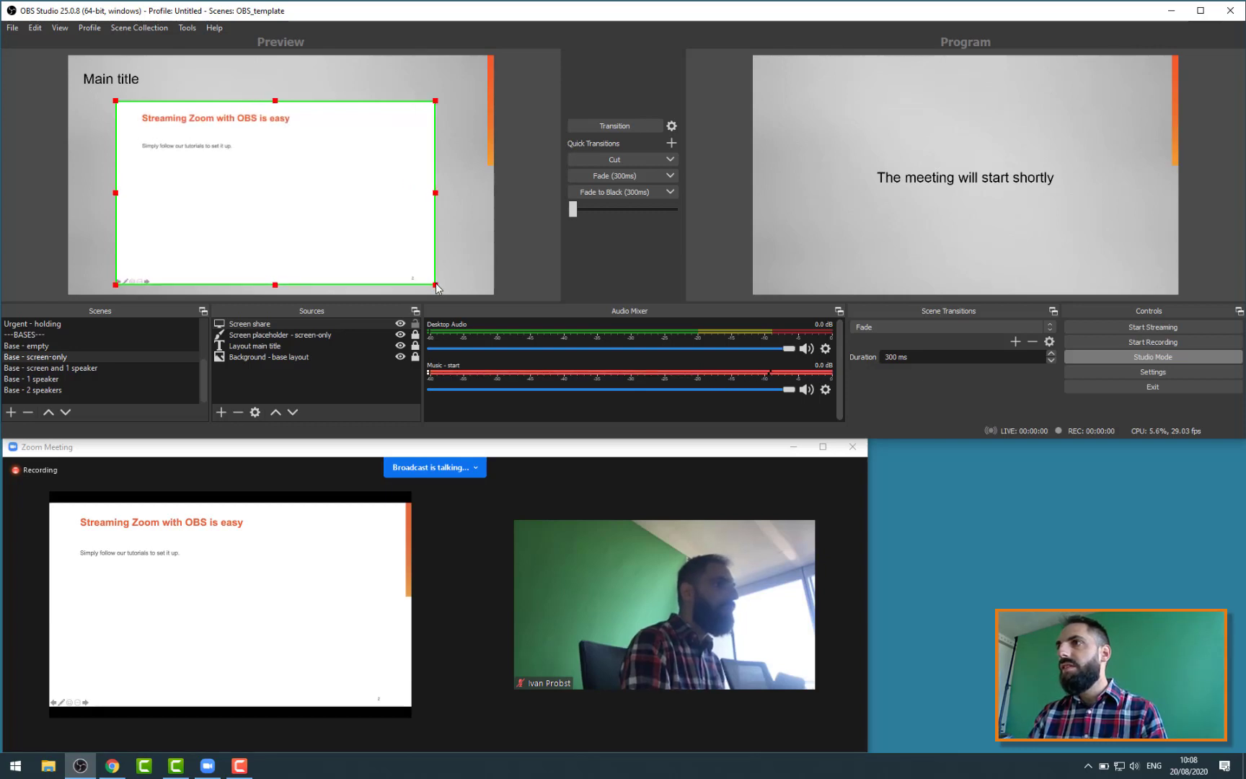
Fine-tune the Screen share alignment with small Up and Right arrow nudges.
click(484, 217)
click(342, 215)
drag(359, 208, 359, 209)
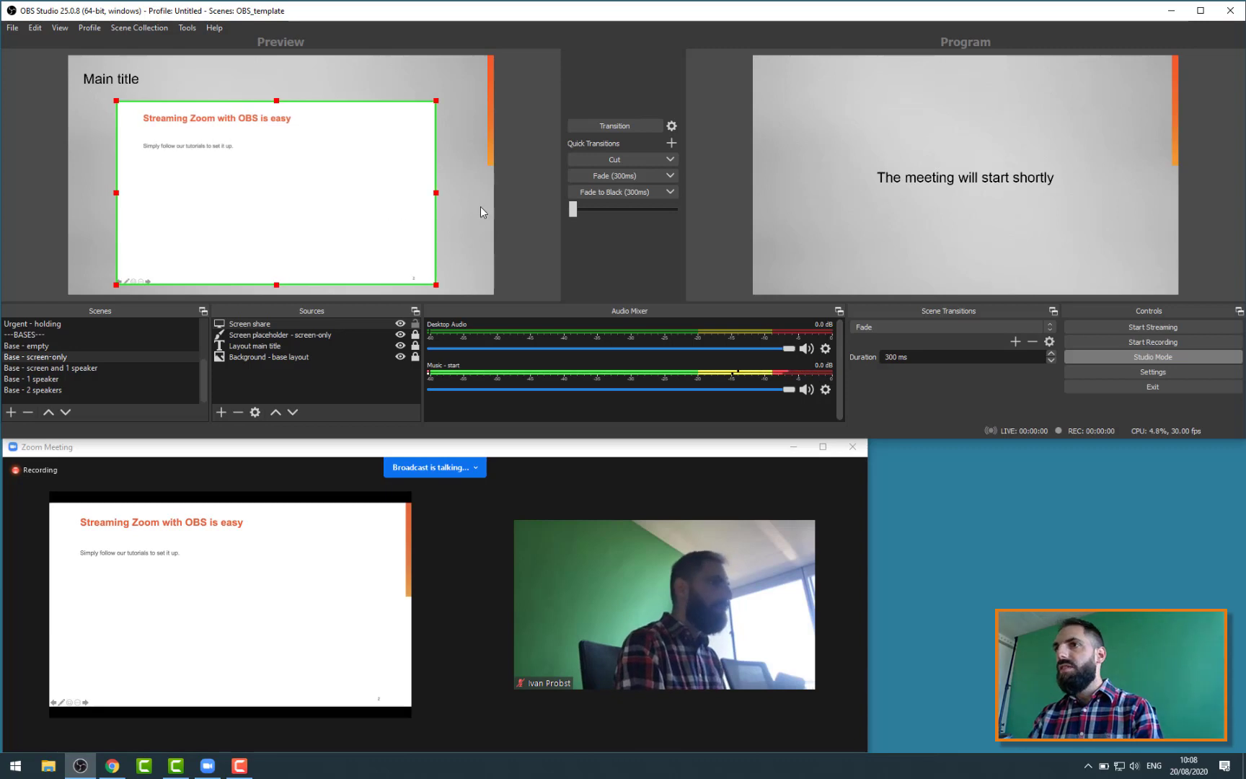
key(Up)
key(Up)
click(483, 194)
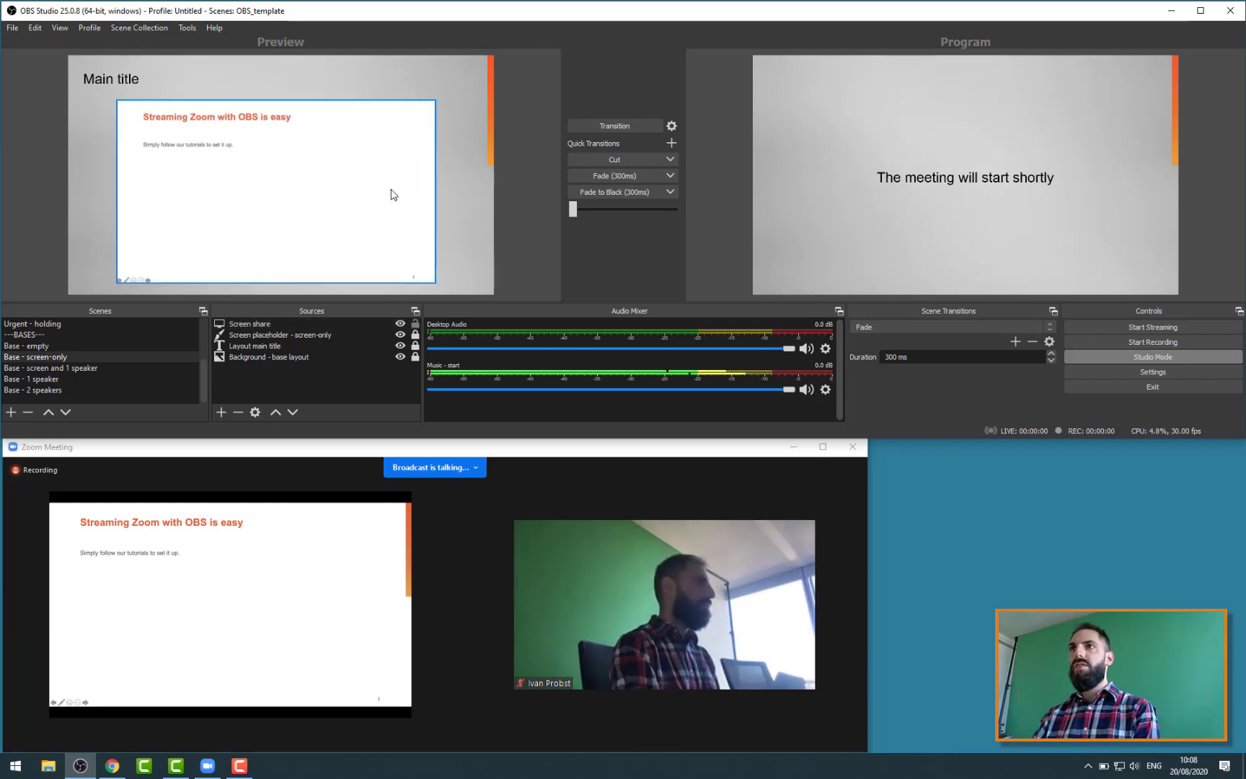
click(346, 187)
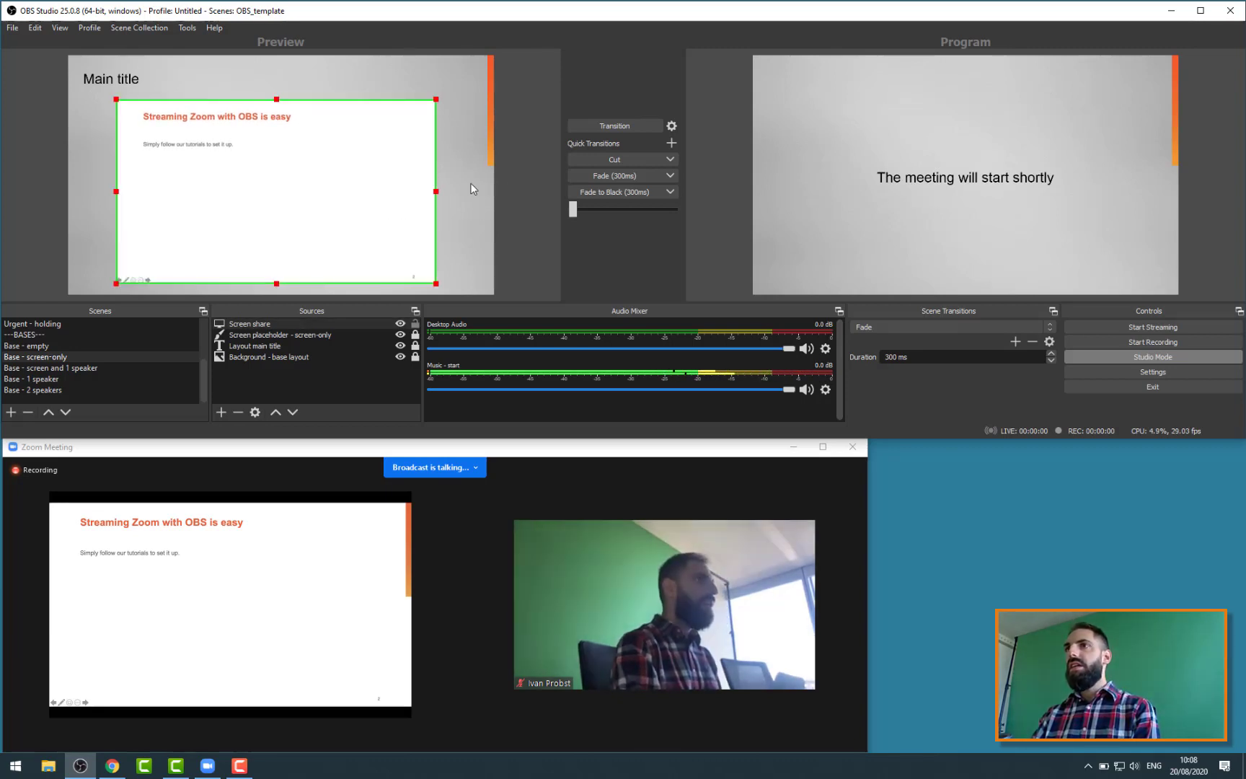
key(Right)
key(Right)
click(508, 199)
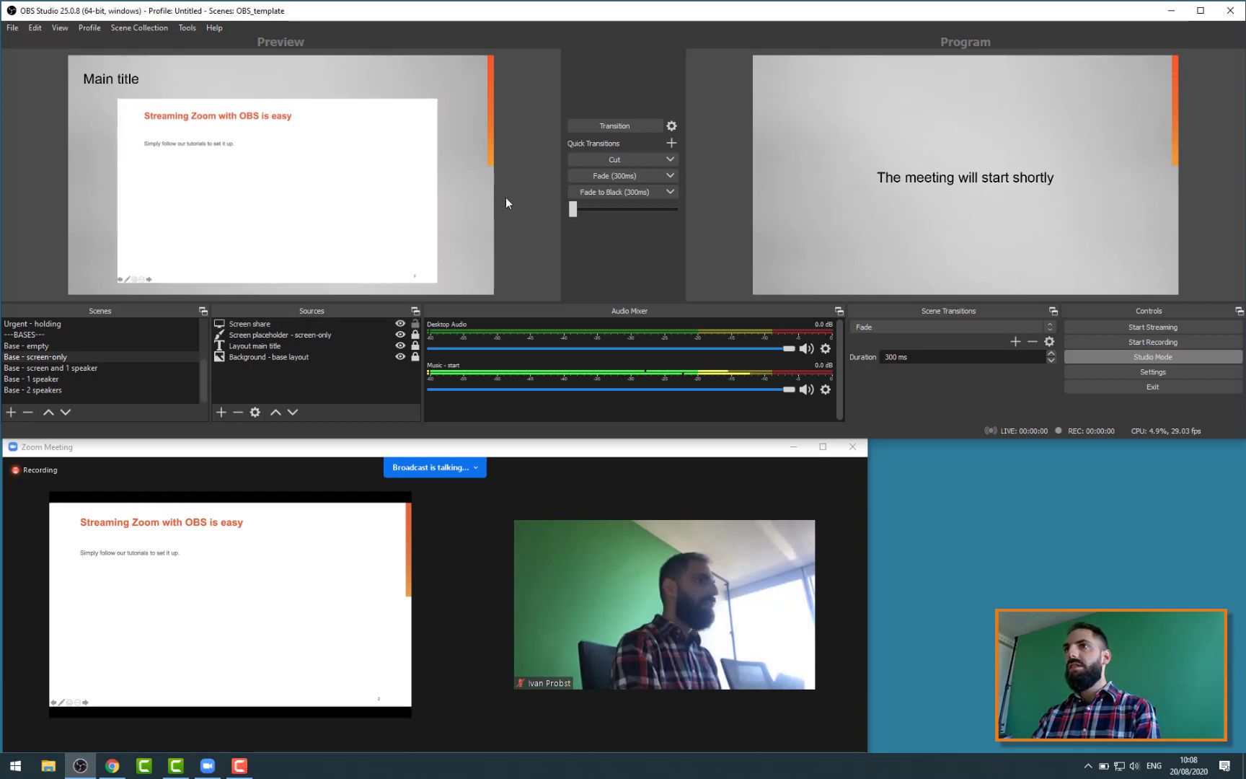
Lock the Screen share source and hide Screen placeholder - screen-only, keeping the capture visible.
double_click(326, 328)
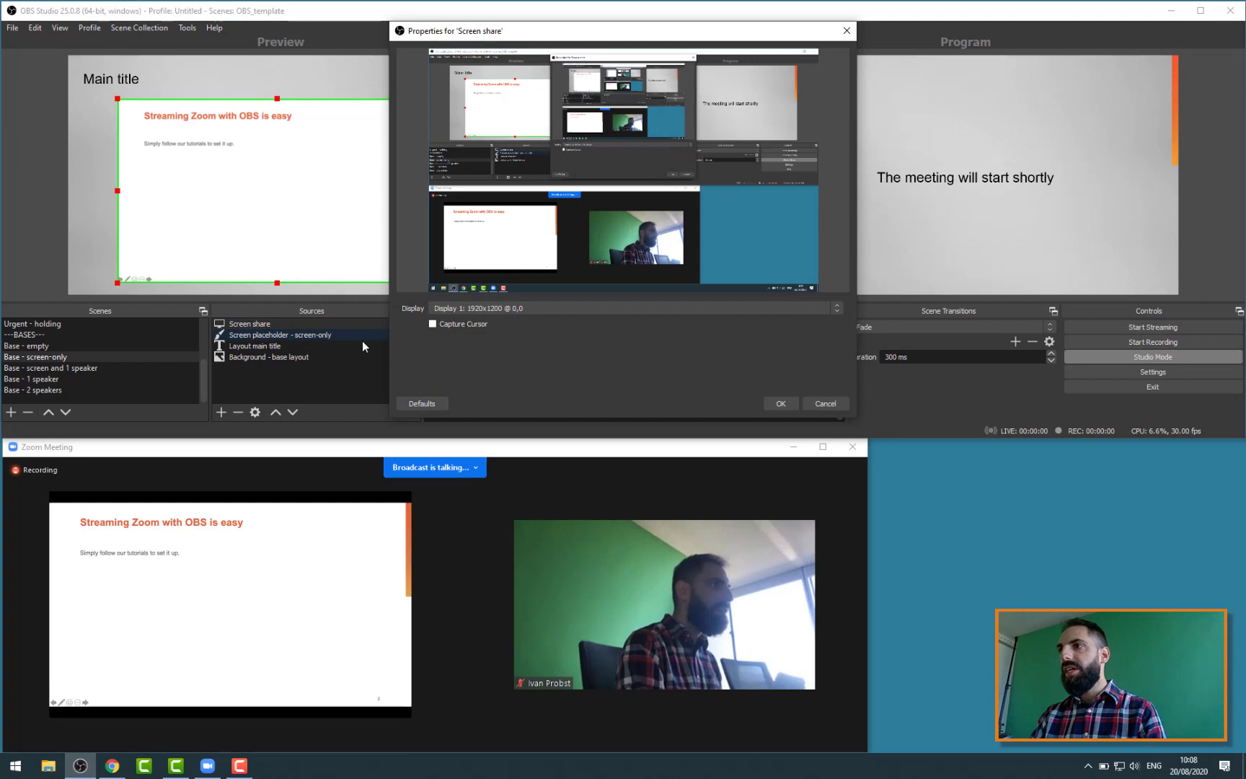
click(813, 403)
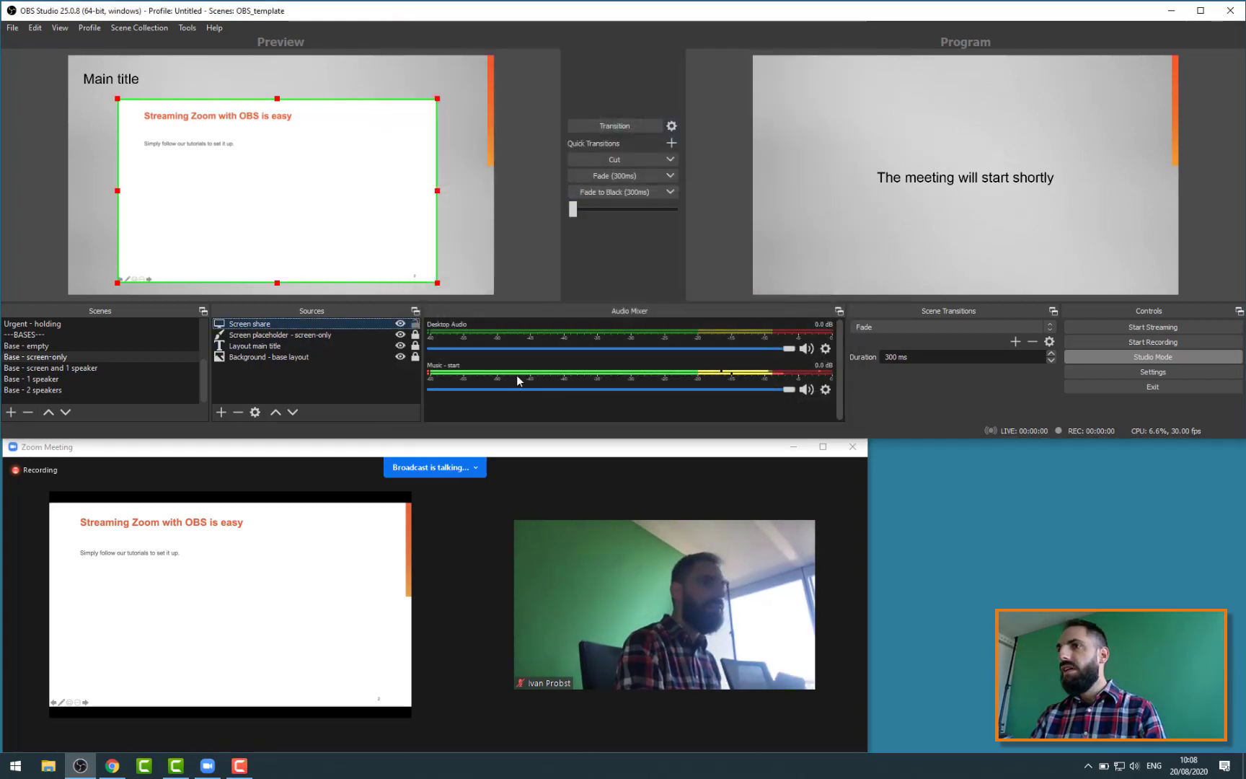
click(415, 329)
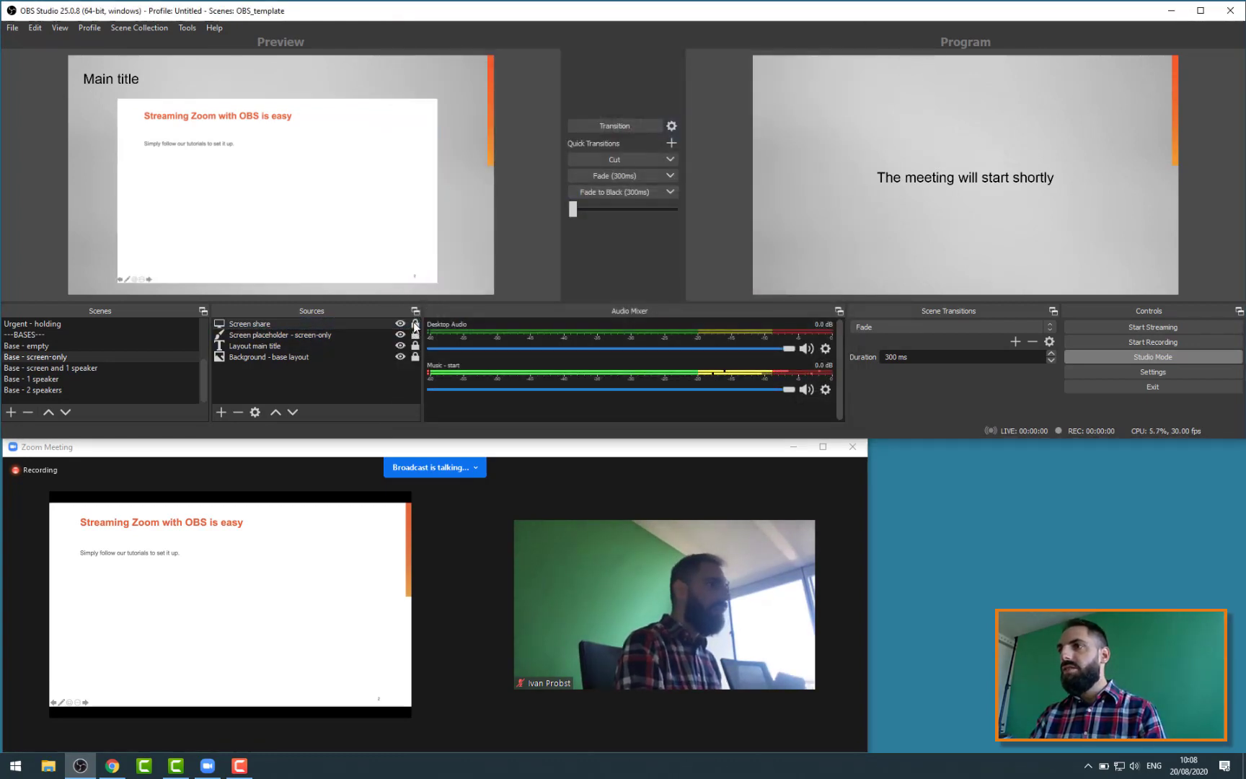
click(269, 332)
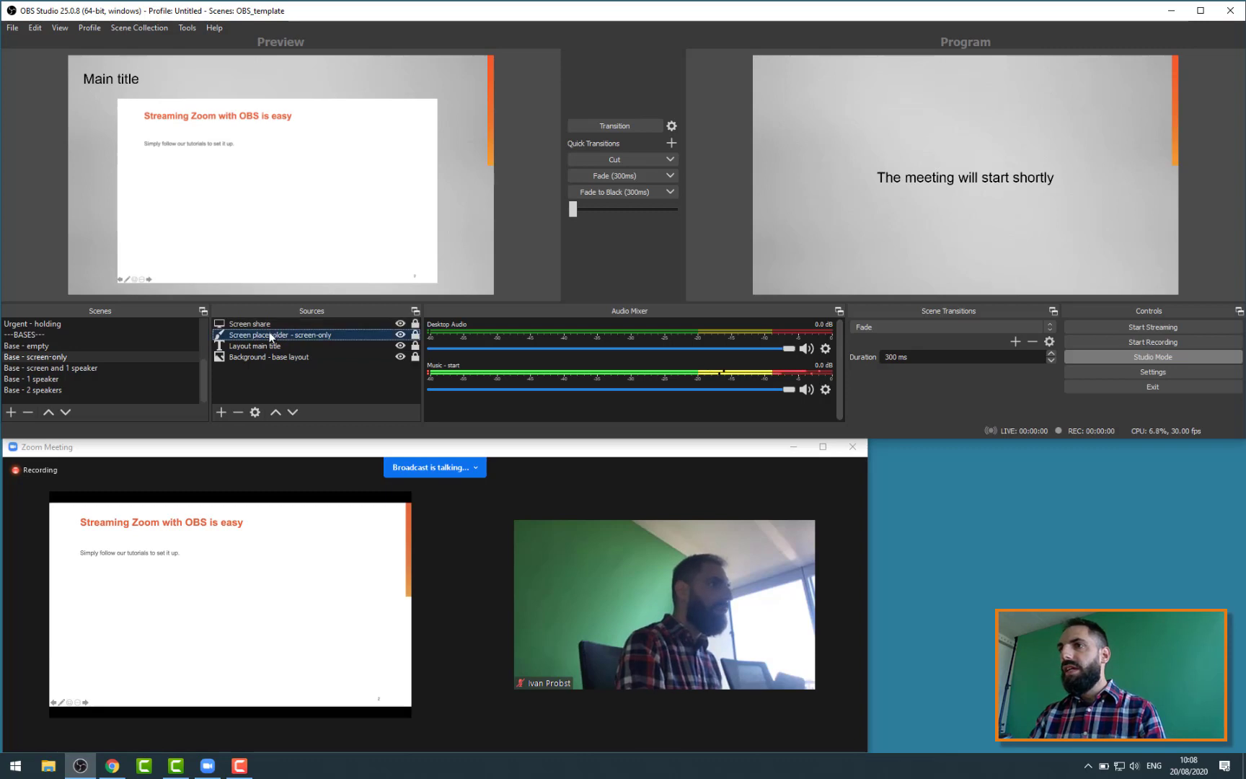
click(402, 325)
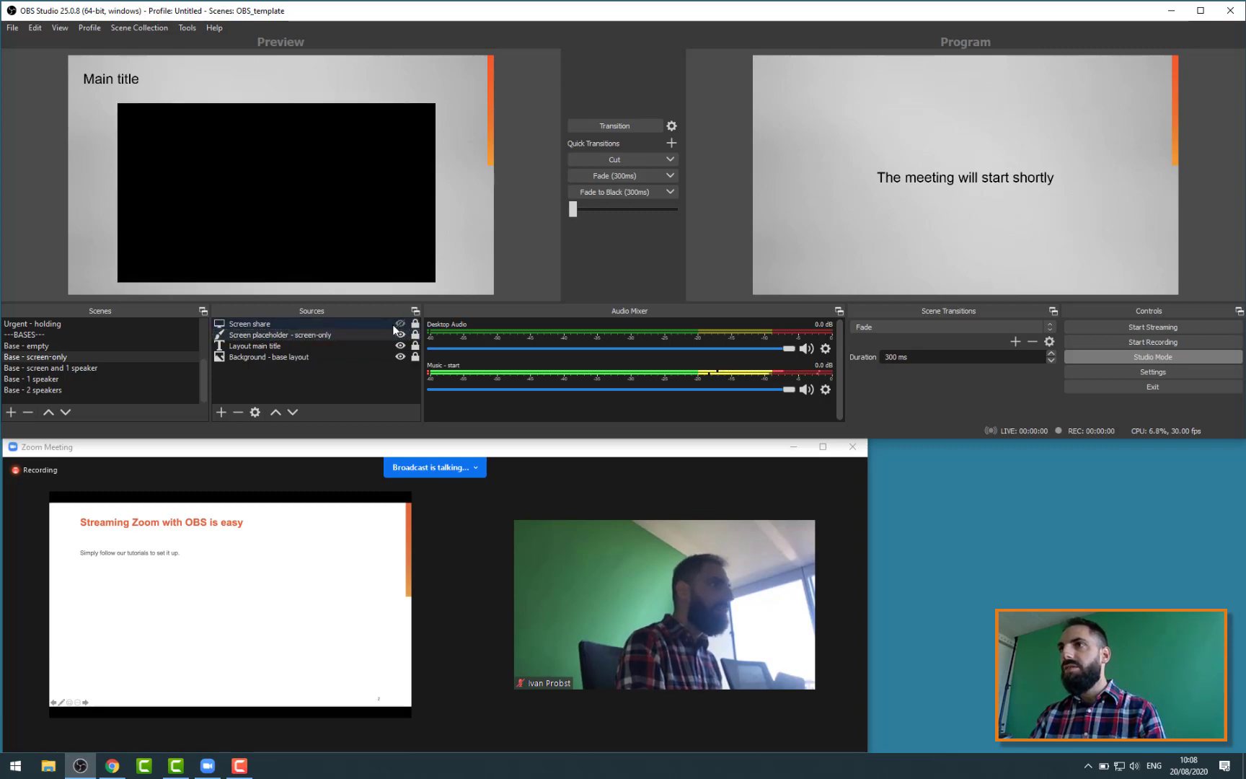
click(401, 325)
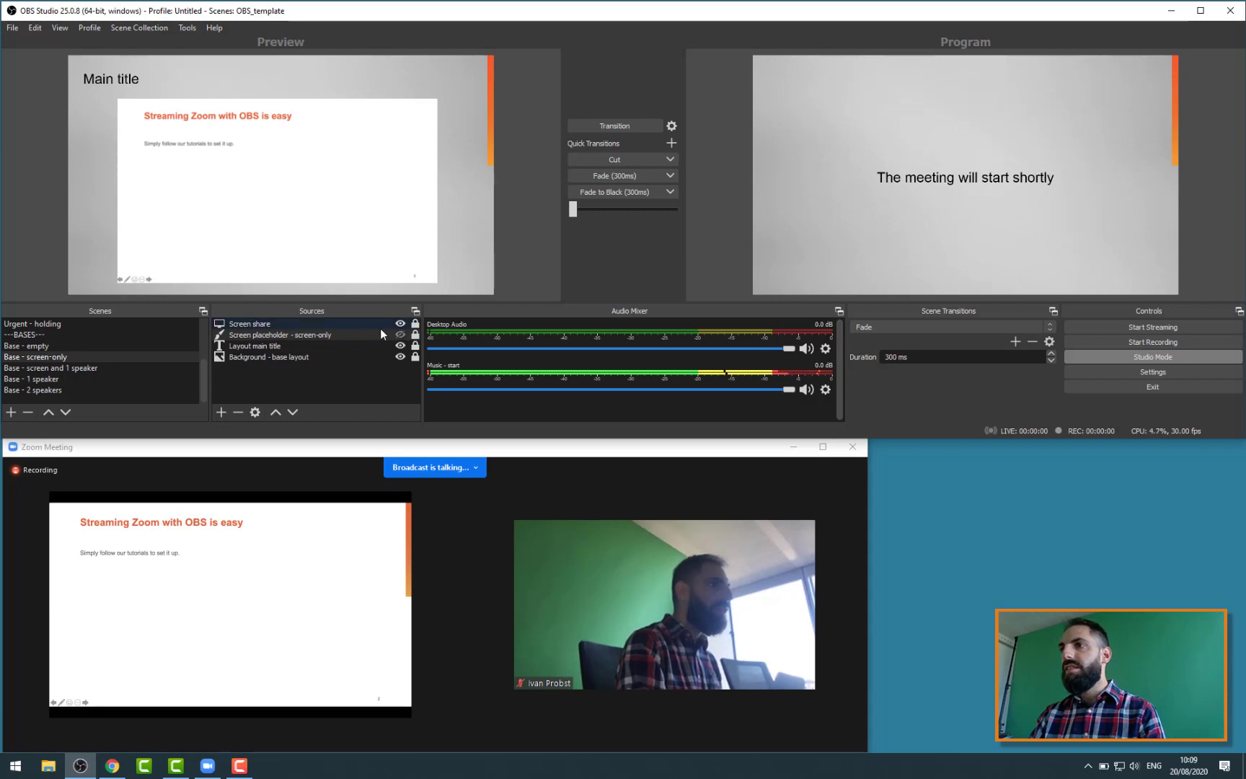
click(400, 334)
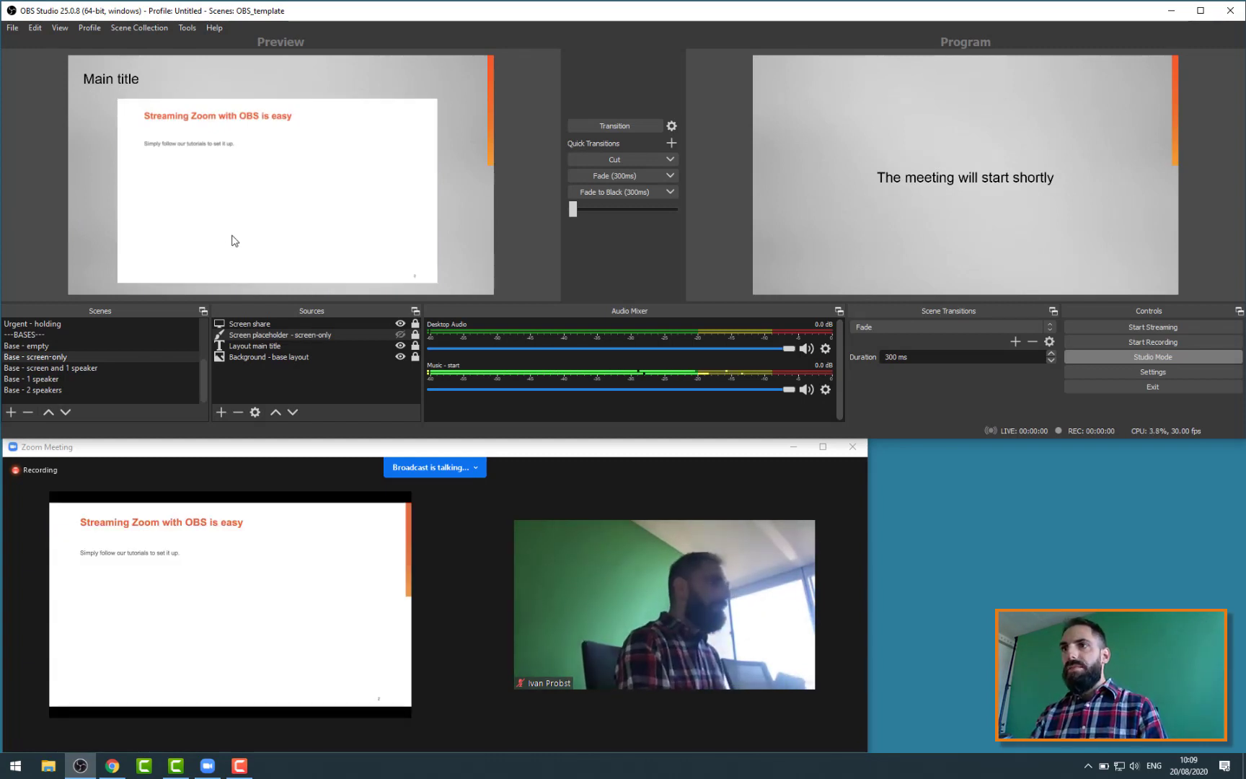
Duplicate Base - screen-only as 'MAIN - screen-only' and place it under the ---MAIN--- heading.
right_click(57, 362)
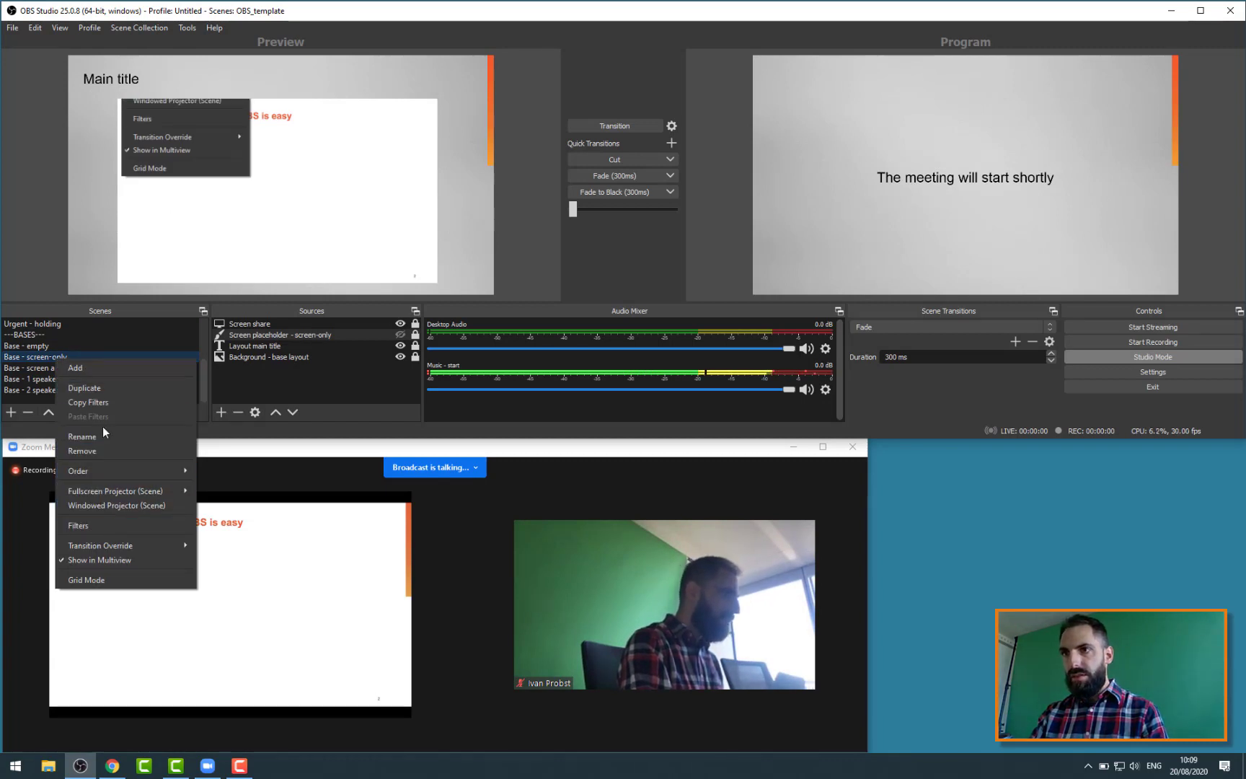
click(106, 390)
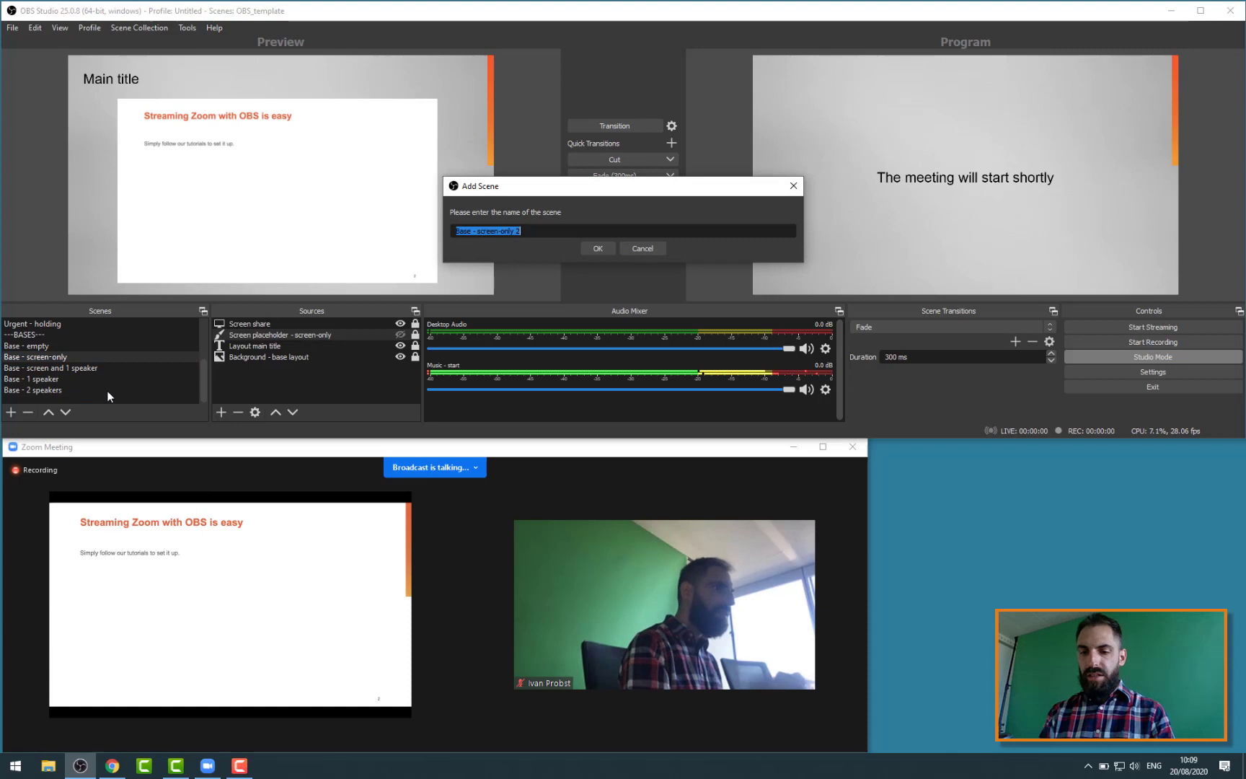
key(End)
key(shift+End)
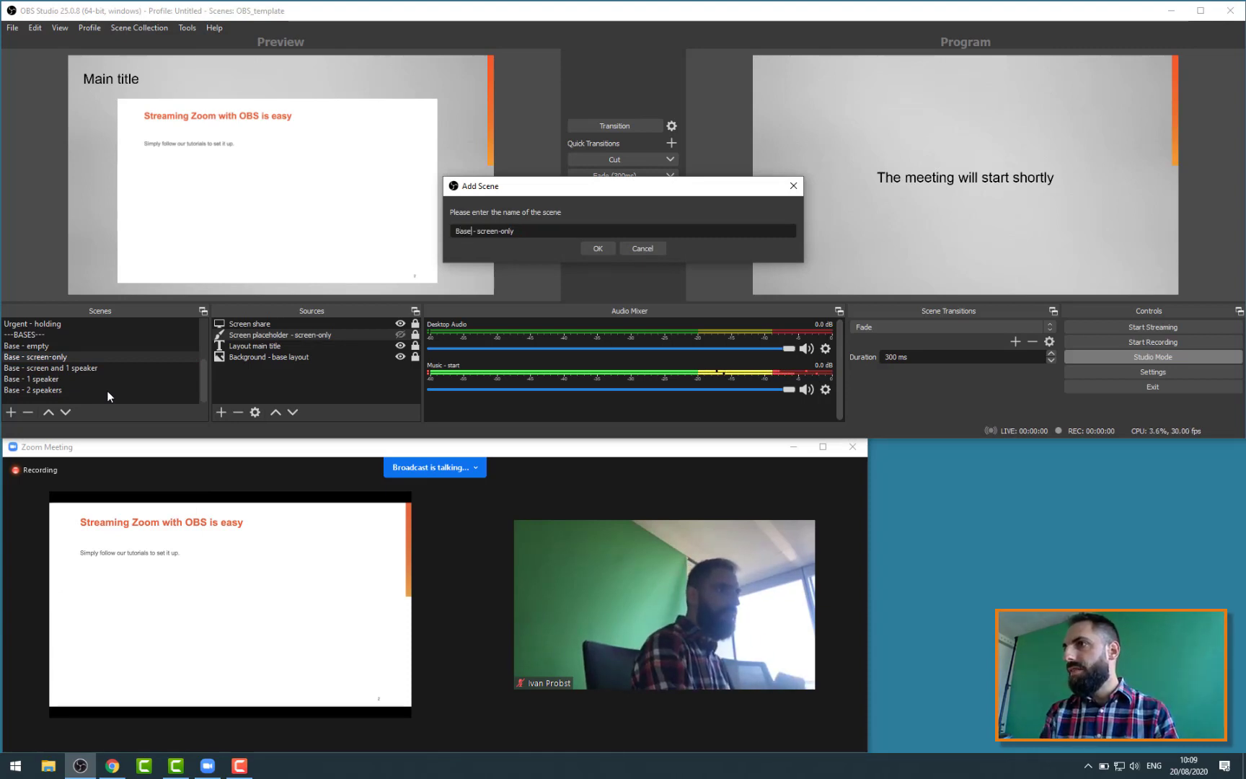
key(BackSpace)
key(BackSpace)
key(BackSpace)
key(BackSpace)
text(MAIN)
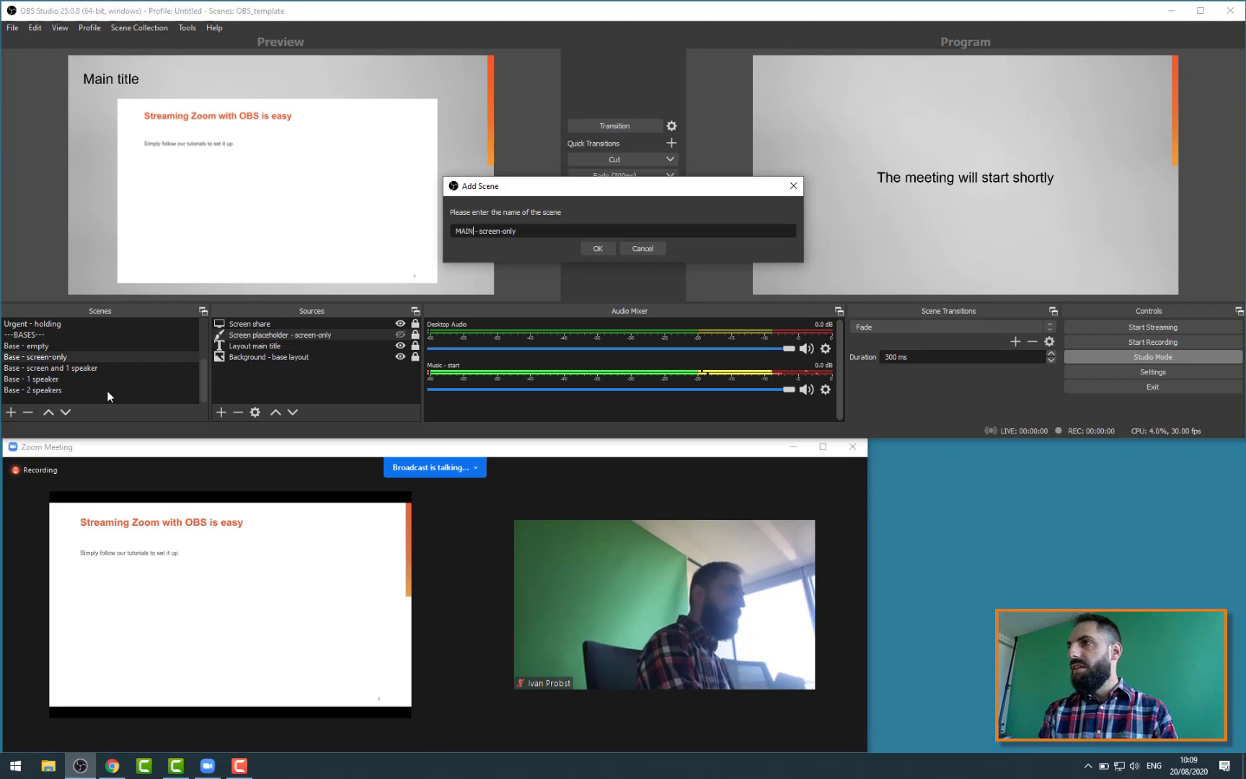
key(Return)
mouse_move(110, 390)
mouse_down()
mouse_move(117, 321)
mouse_move(108, 379)
mouse_up()
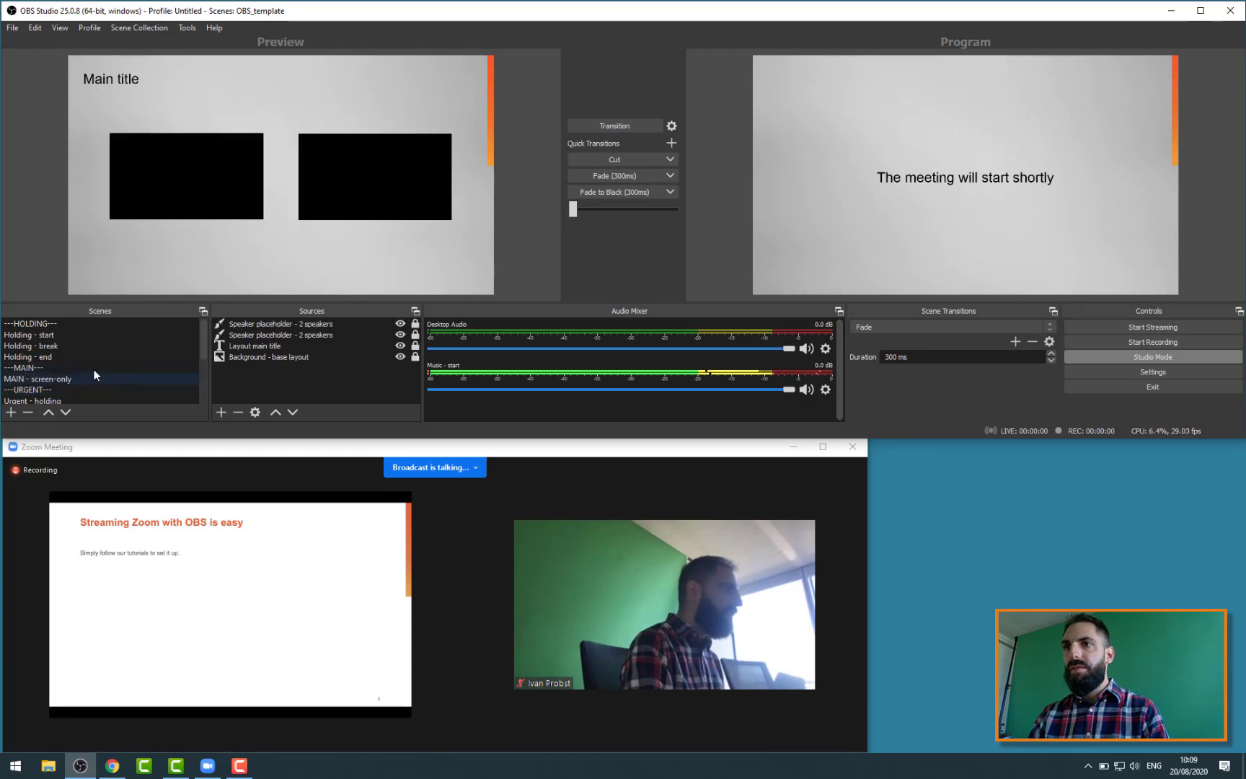
Compare MAIN - screen-only's sources against the original Base - screen-only scene.
click(66, 378)
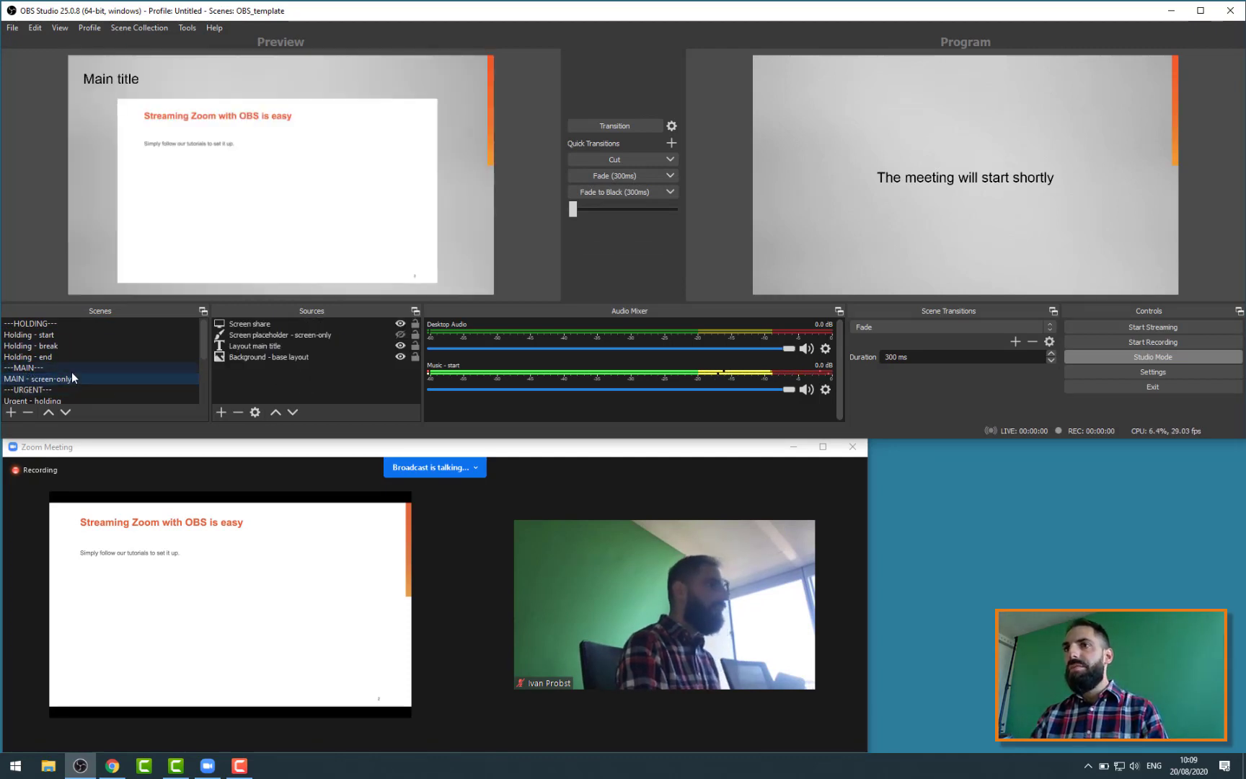
scroll(88, 361, down, 1)
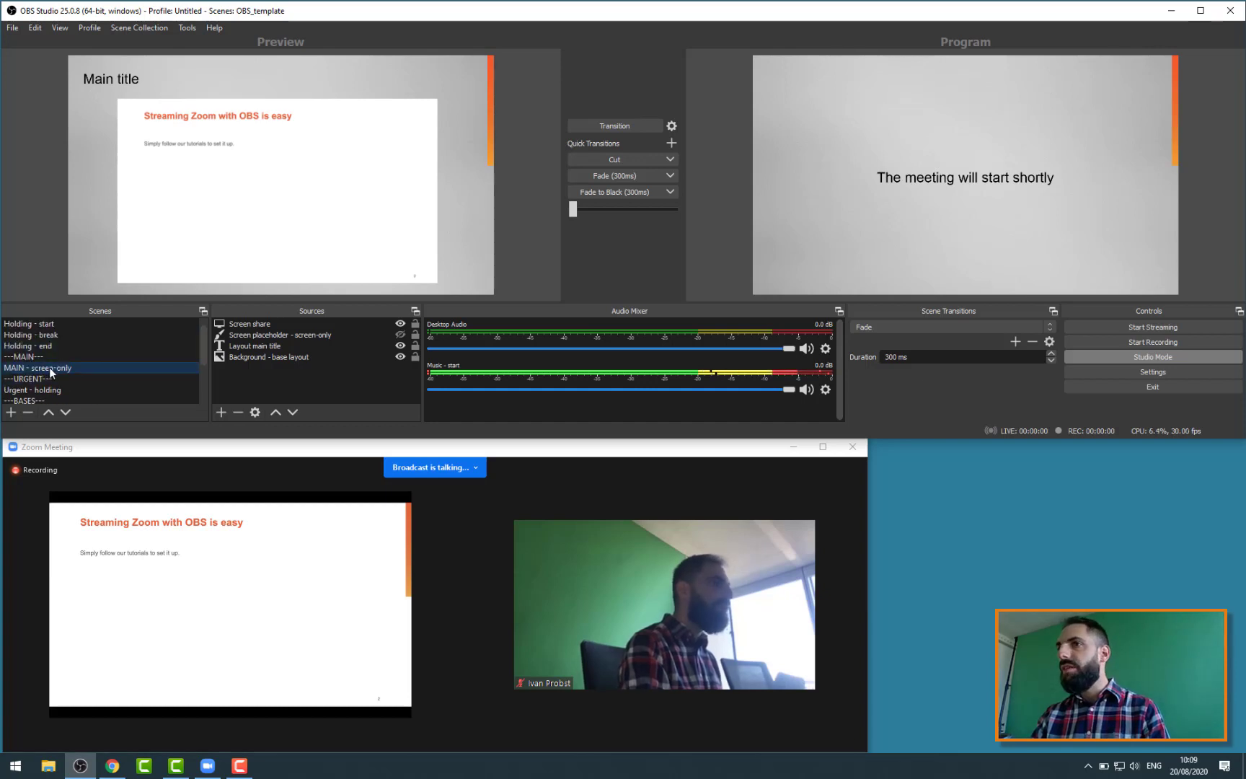
scroll(50, 368, down, 2)
click(58, 357)
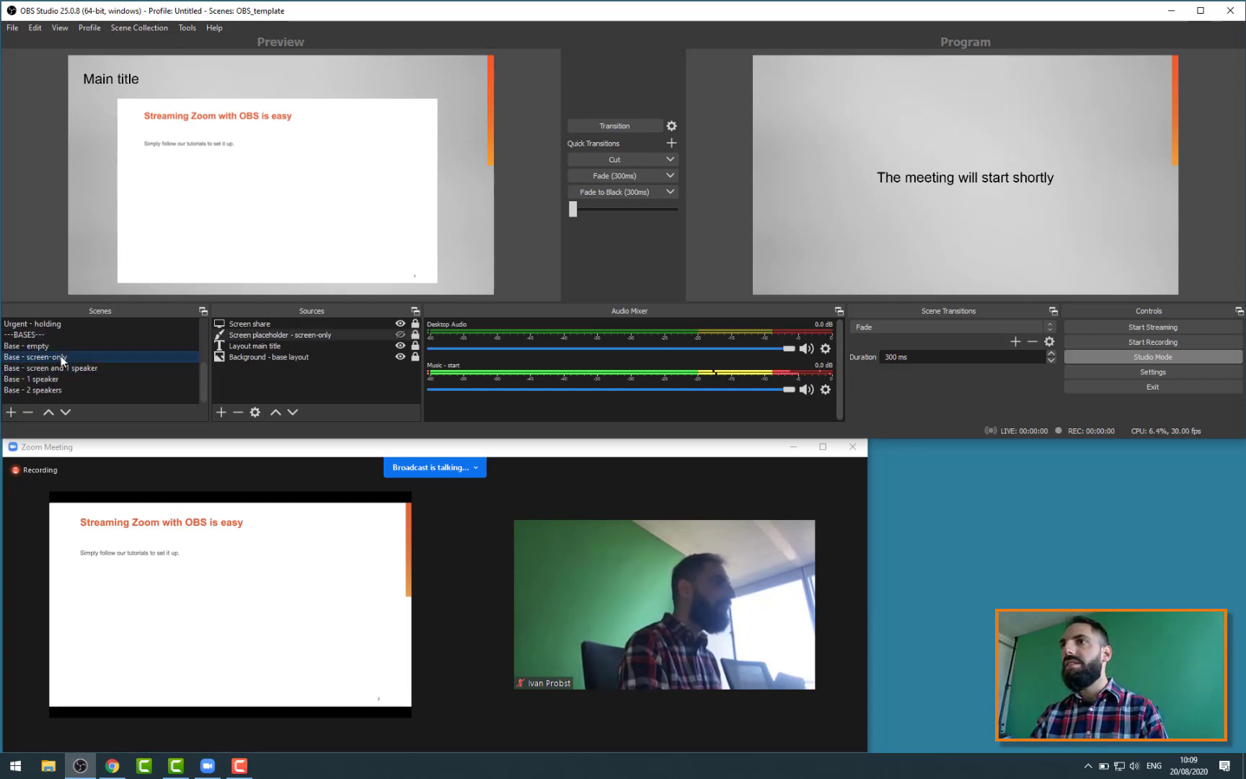
scroll(62, 356, up, 3)
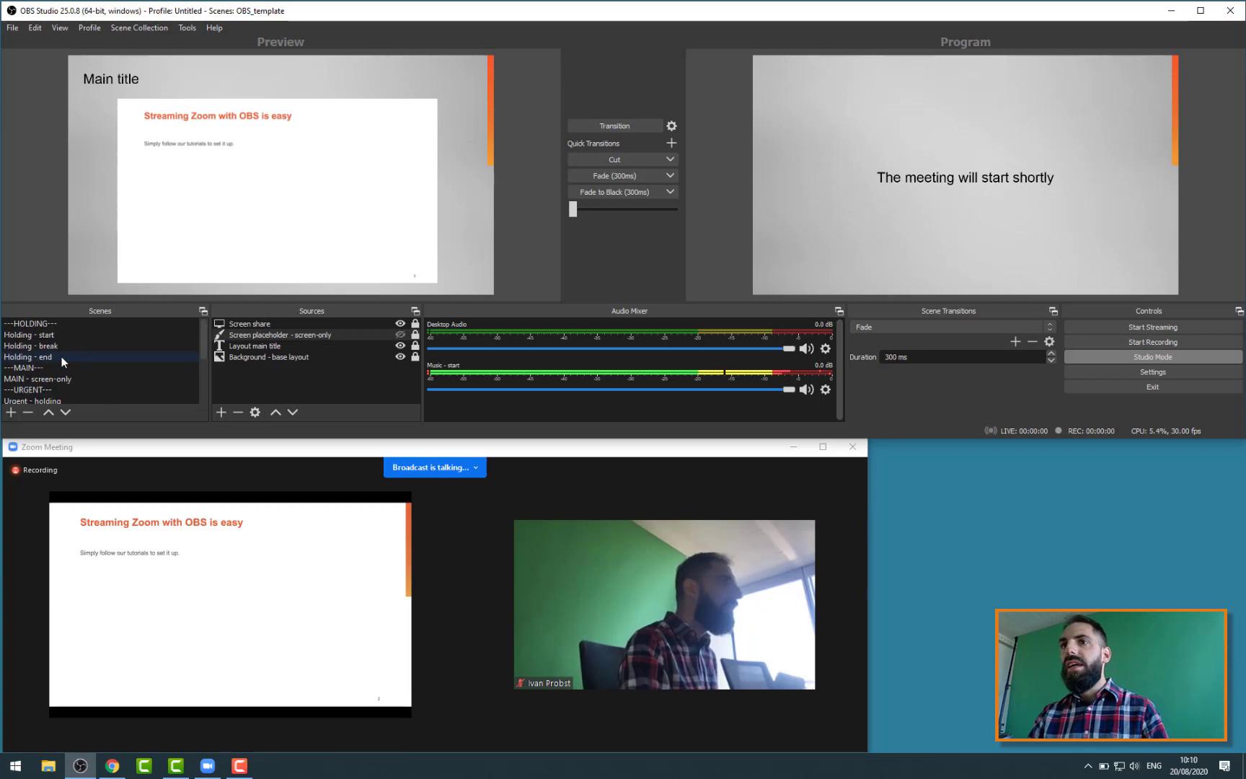
click(52, 375)
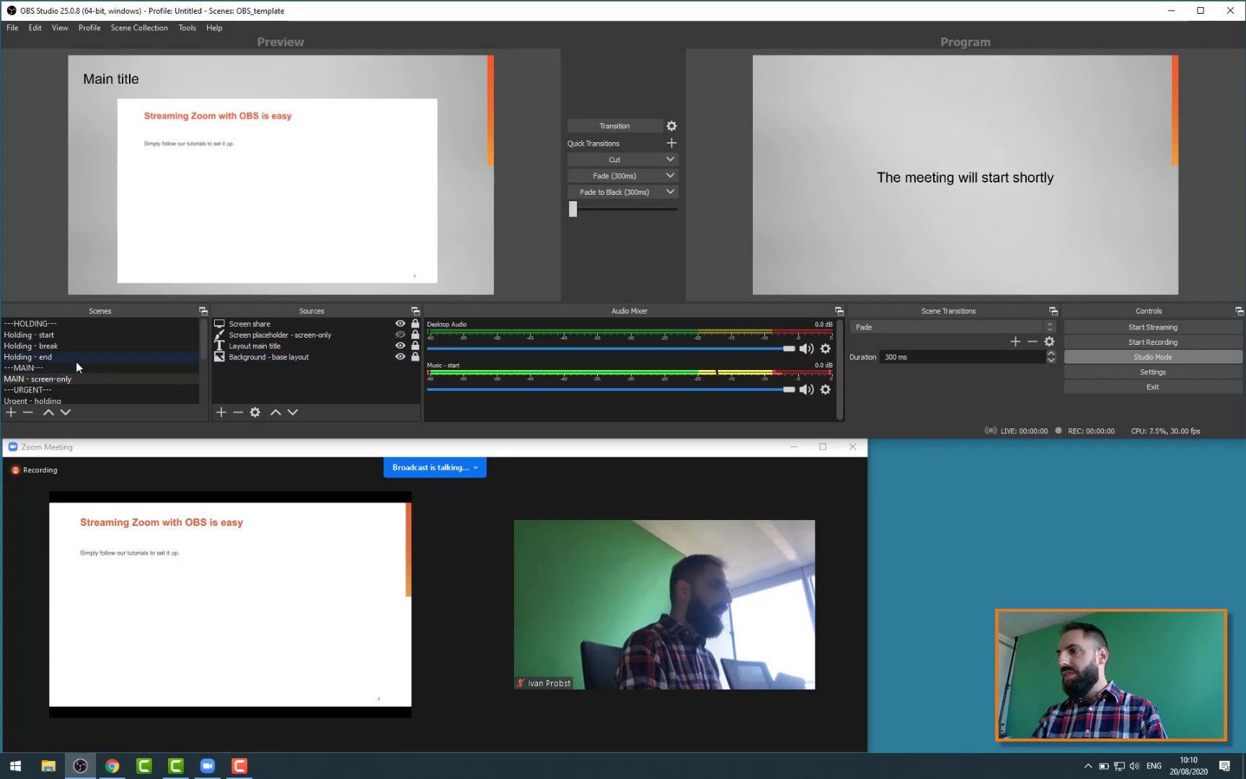
scroll(80, 357, down, 3)
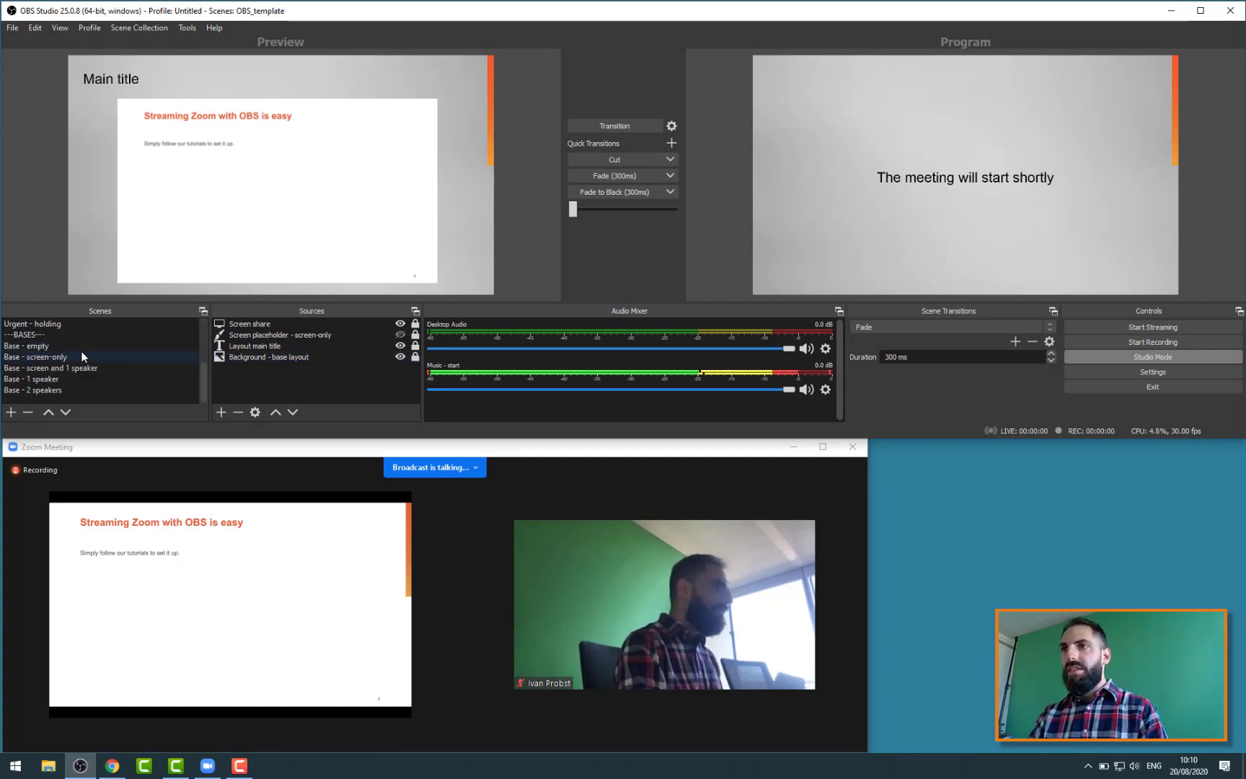
Add the existing Screen share capture to the Base - screen and 1 speaker scene.
click(80, 368)
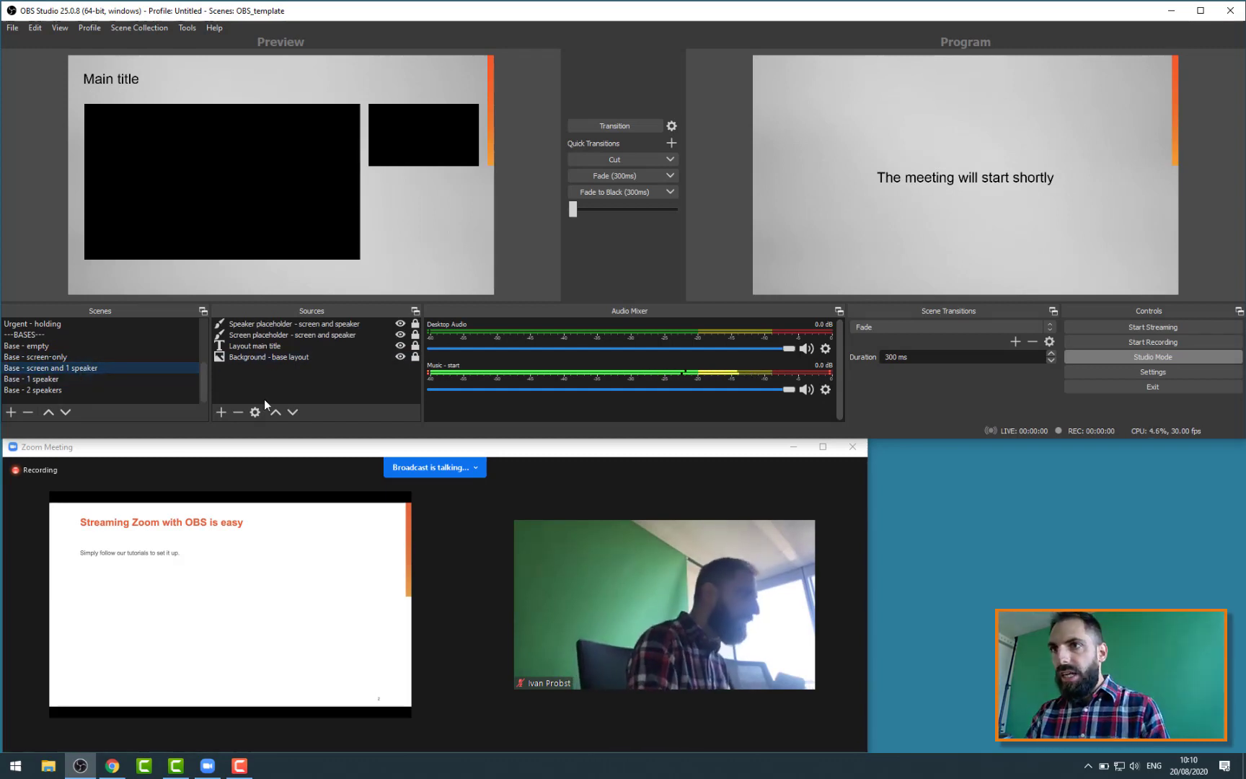
click(220, 412)
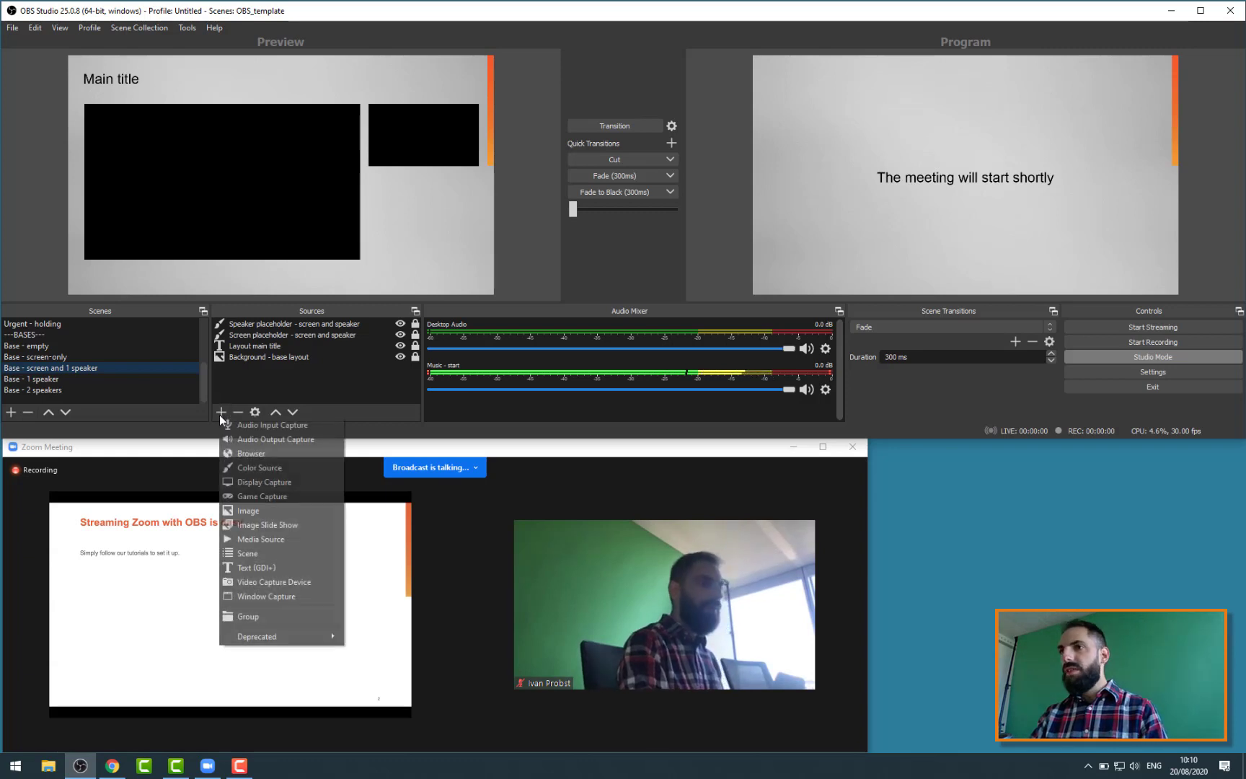
click(257, 486)
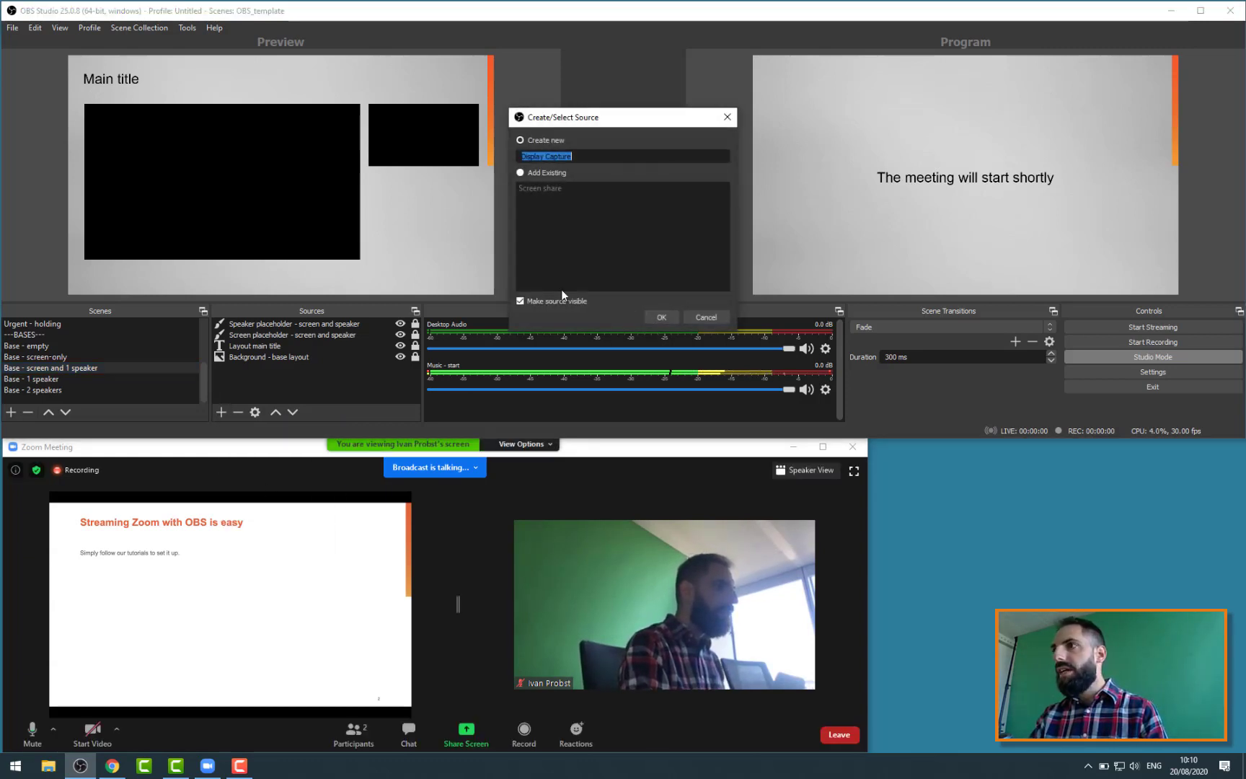
click(545, 172)
click(545, 186)
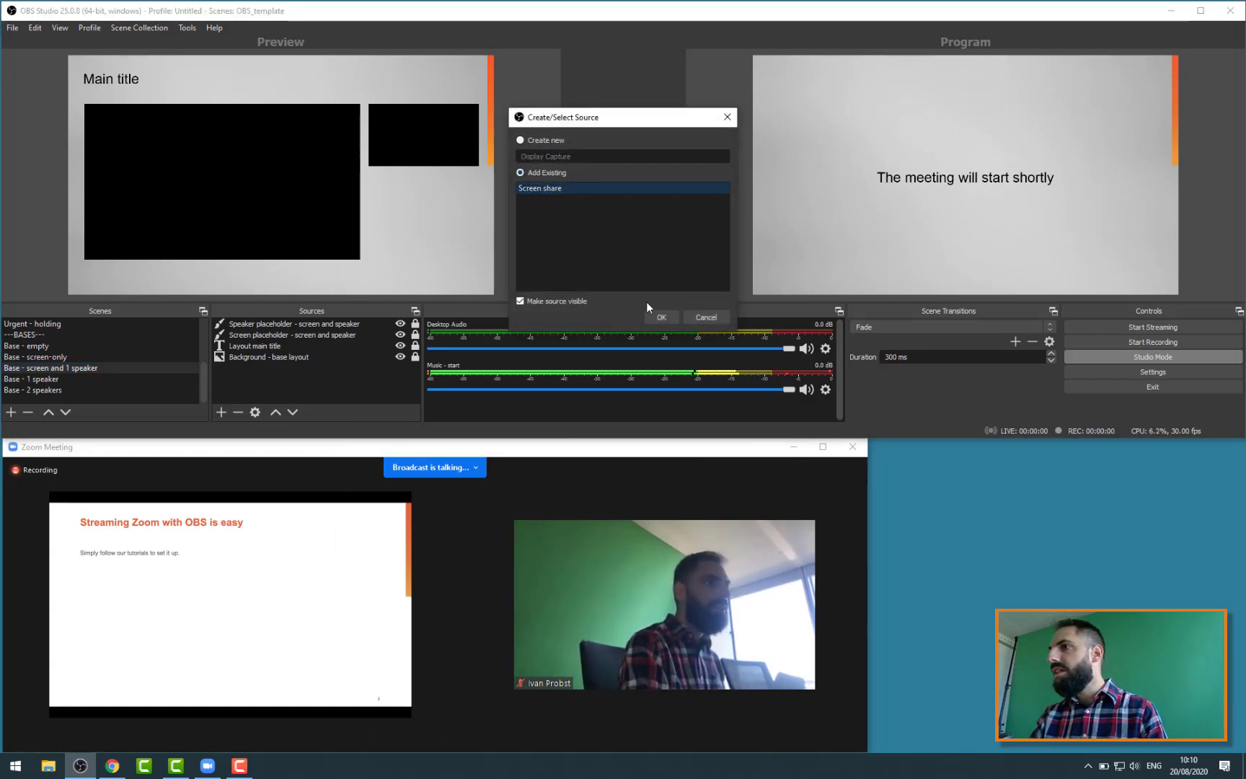
click(658, 316)
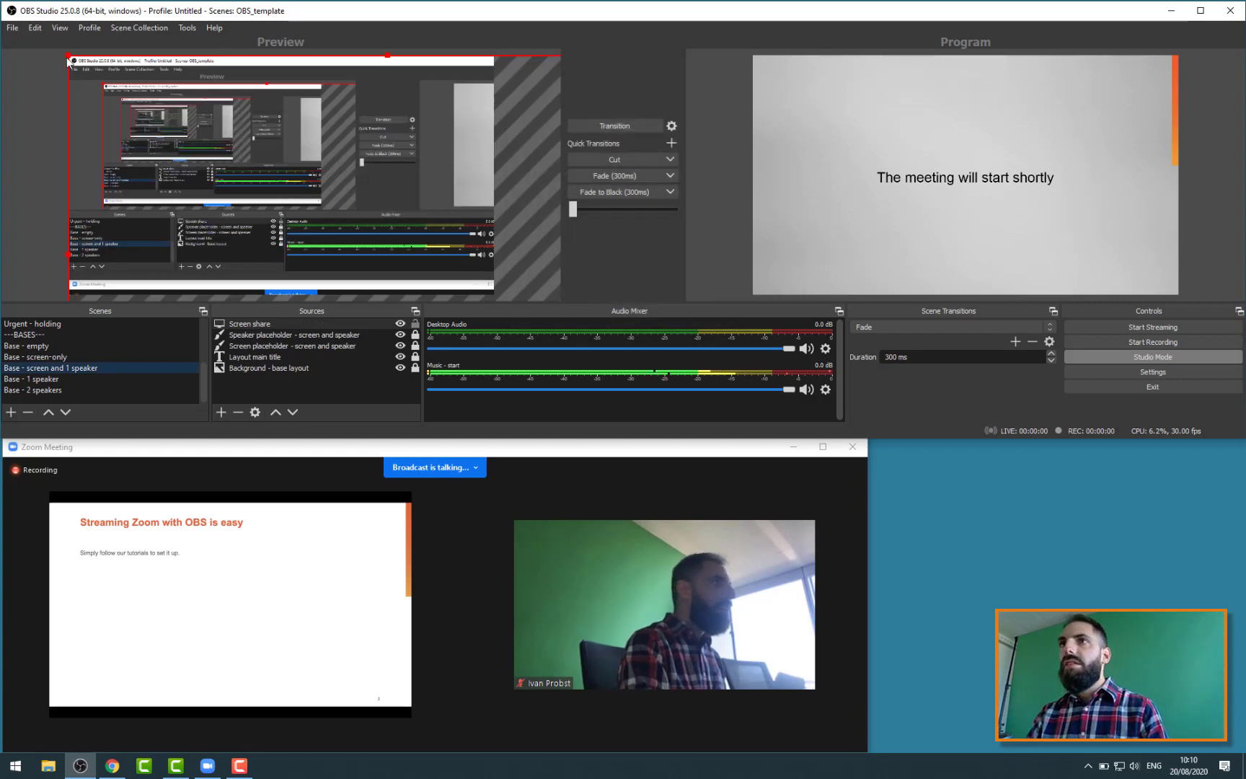
Resize and nudge the Screen share capture to fit the left slide area.
drag(71, 58, 144, 159)
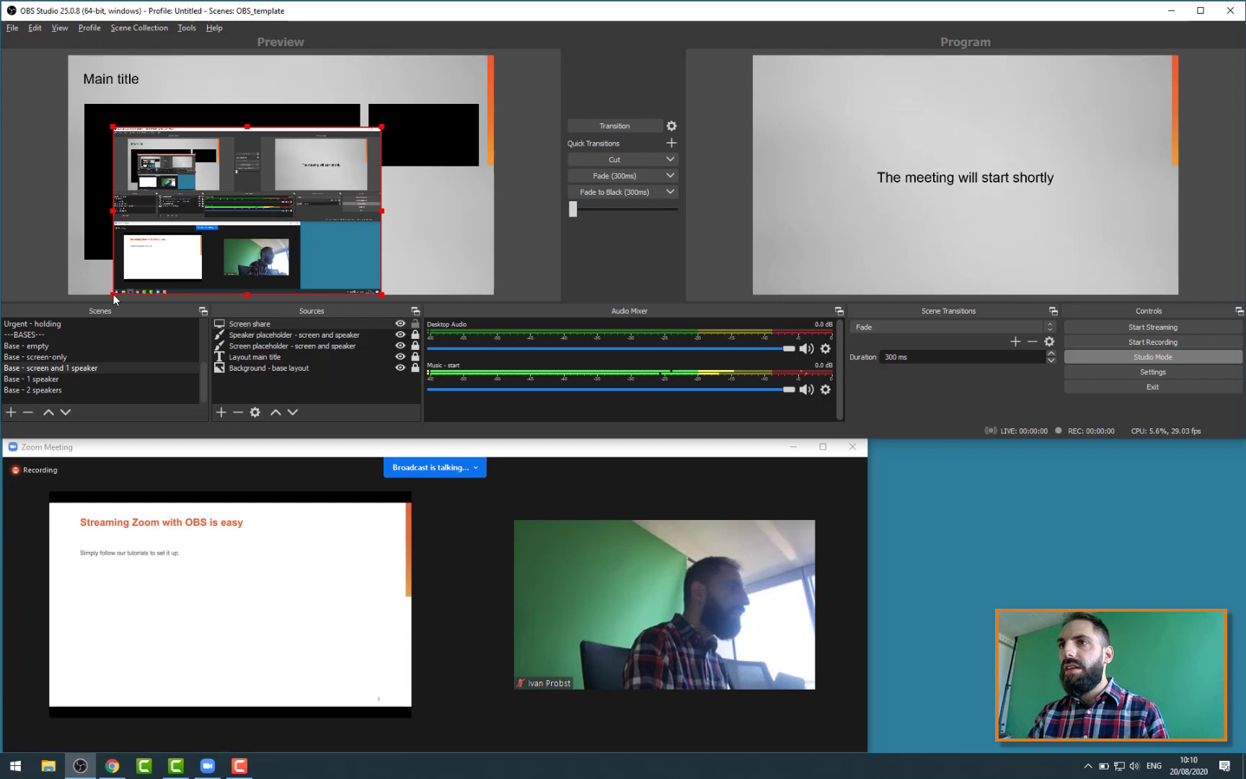
drag(113, 297, 130, 280)
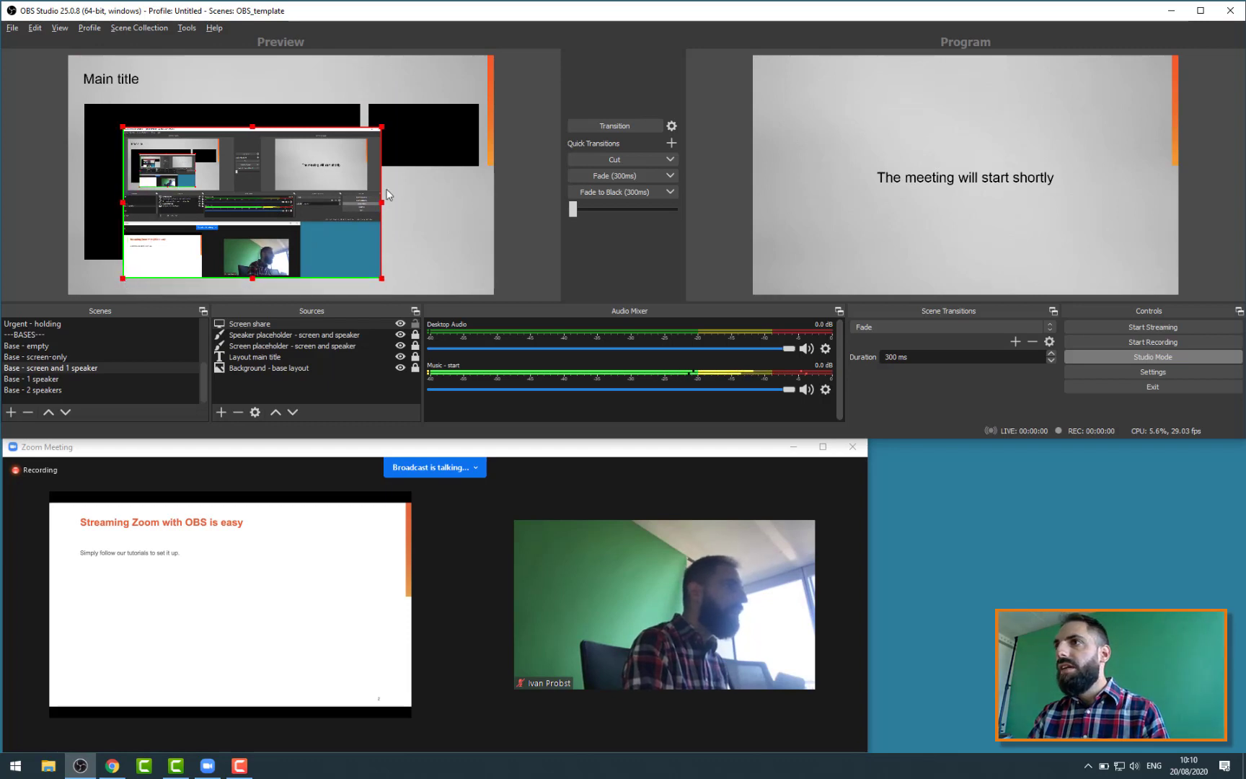
drag(382, 126, 389, 272)
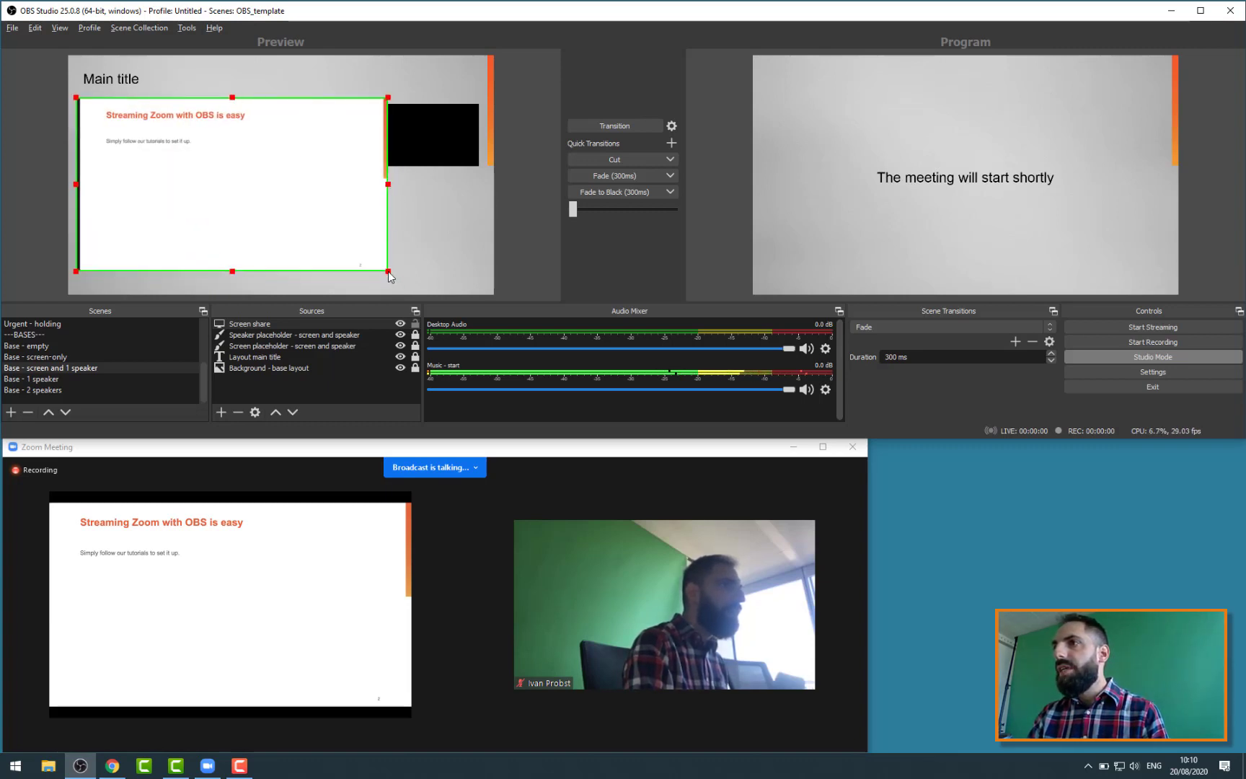
drag(77, 98, 82, 103)
click(420, 139)
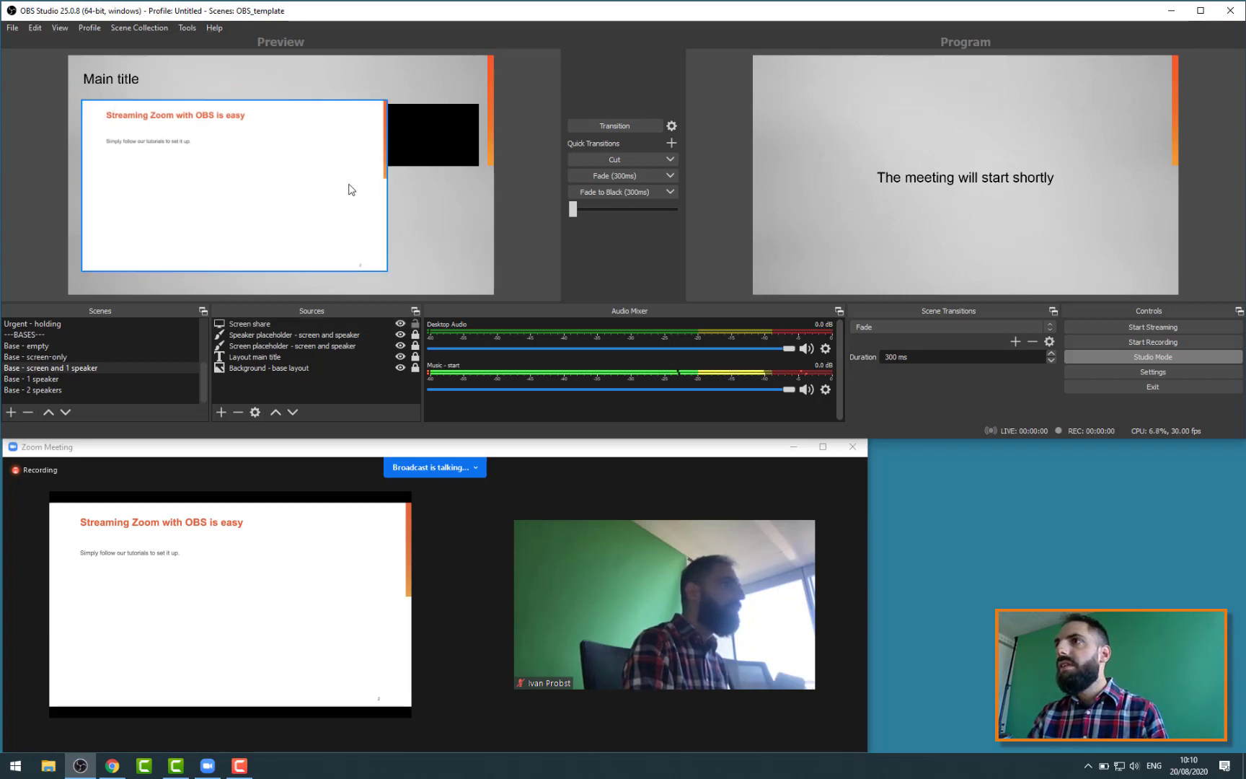
drag(296, 180, 294, 177)
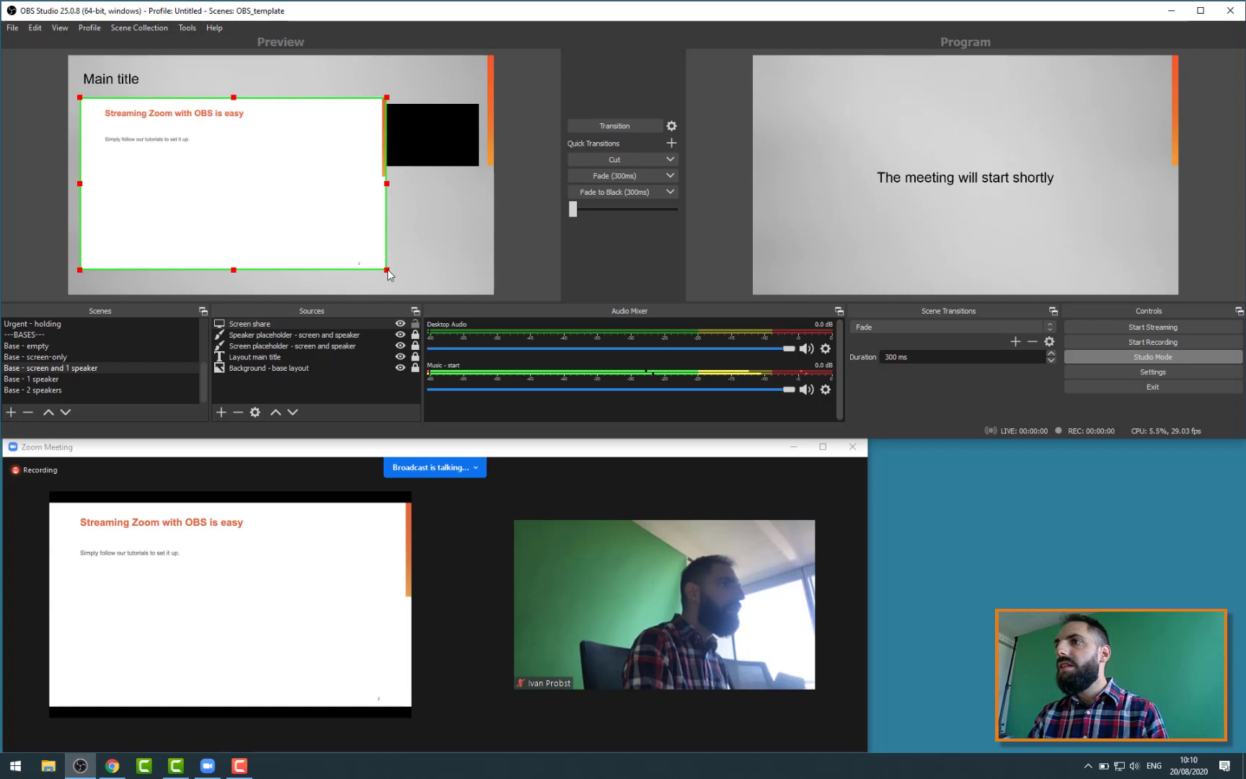
drag(388, 272, 361, 265)
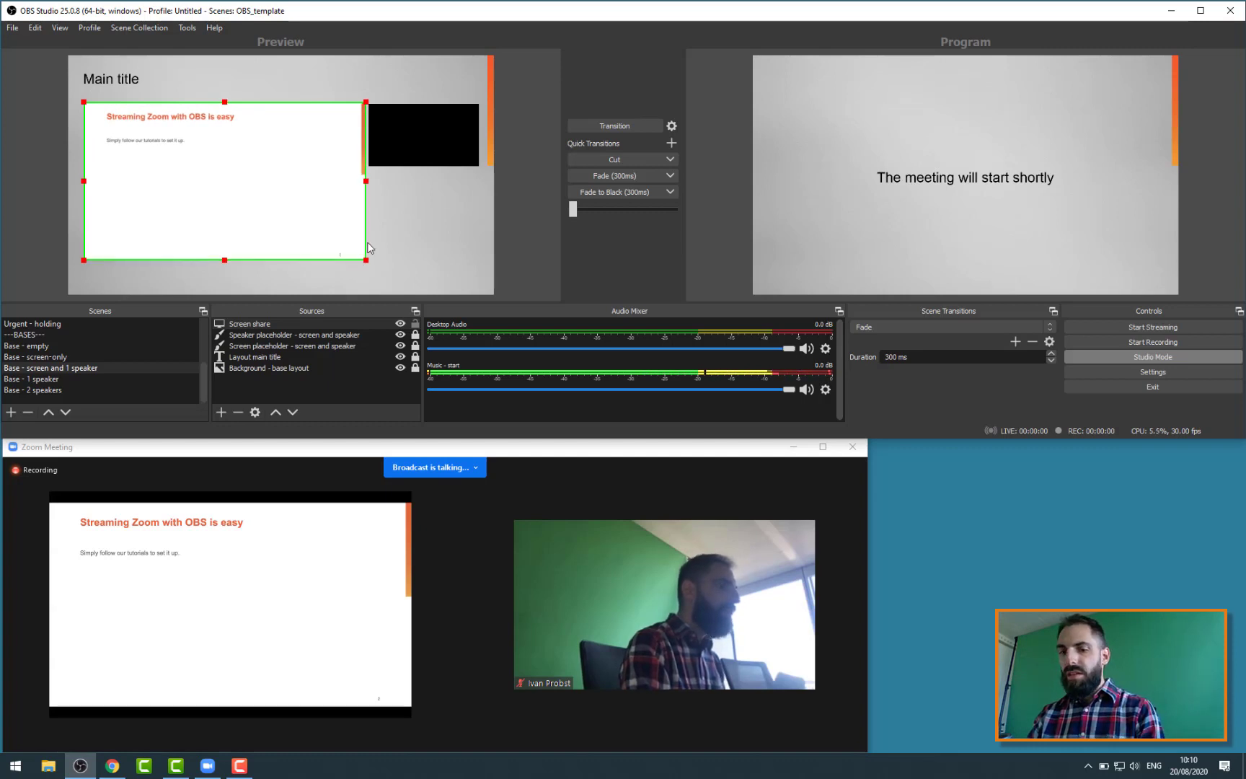
key(Left)
key(Left)
key(Down)
key(Down)
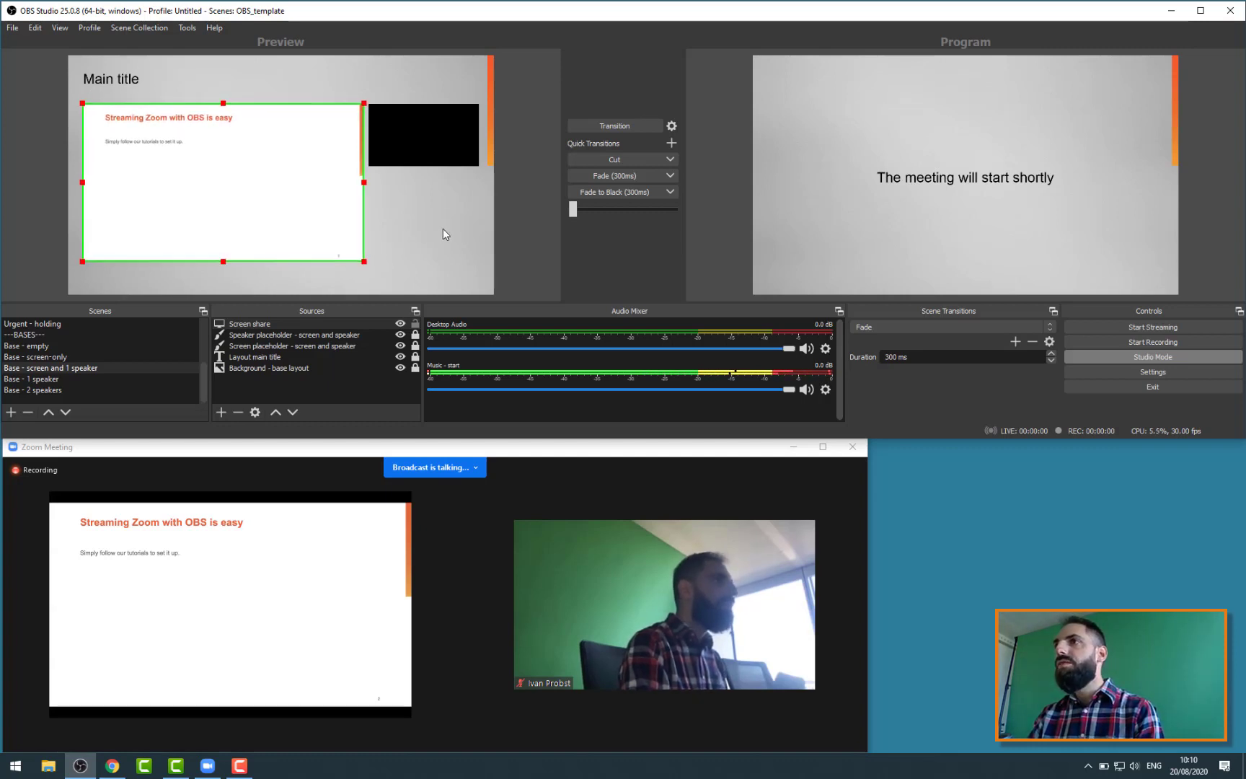
click(443, 228)
click(334, 192)
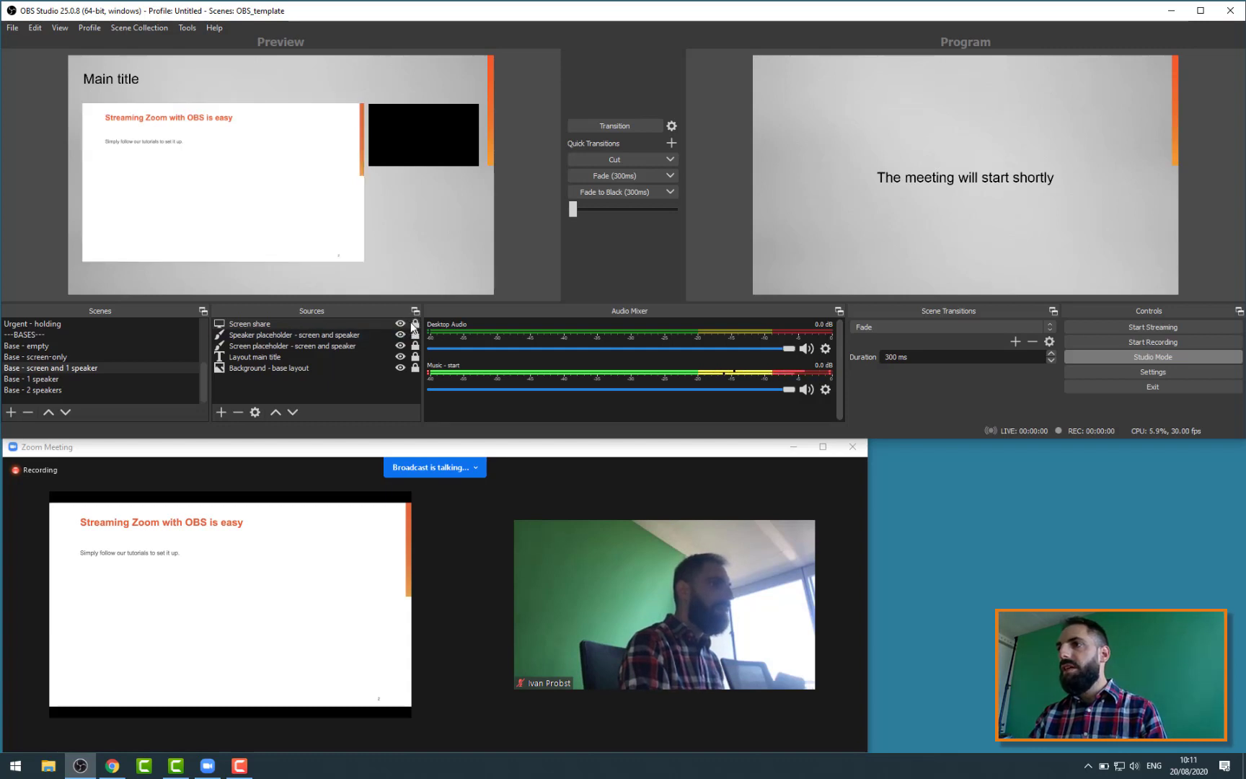
Hide the large Screen placeholder while keeping Screen share and the speaker box visible.
click(400, 323)
click(400, 335)
click(400, 335)
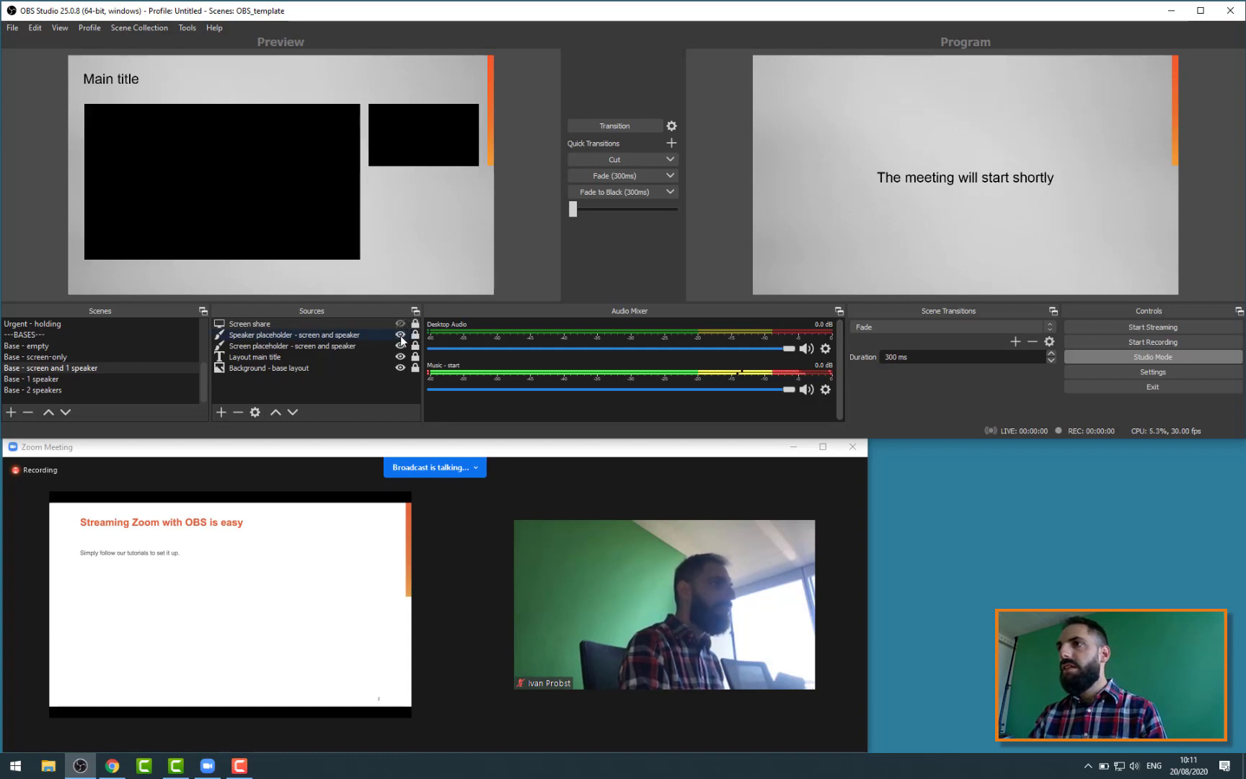
click(400, 346)
click(401, 324)
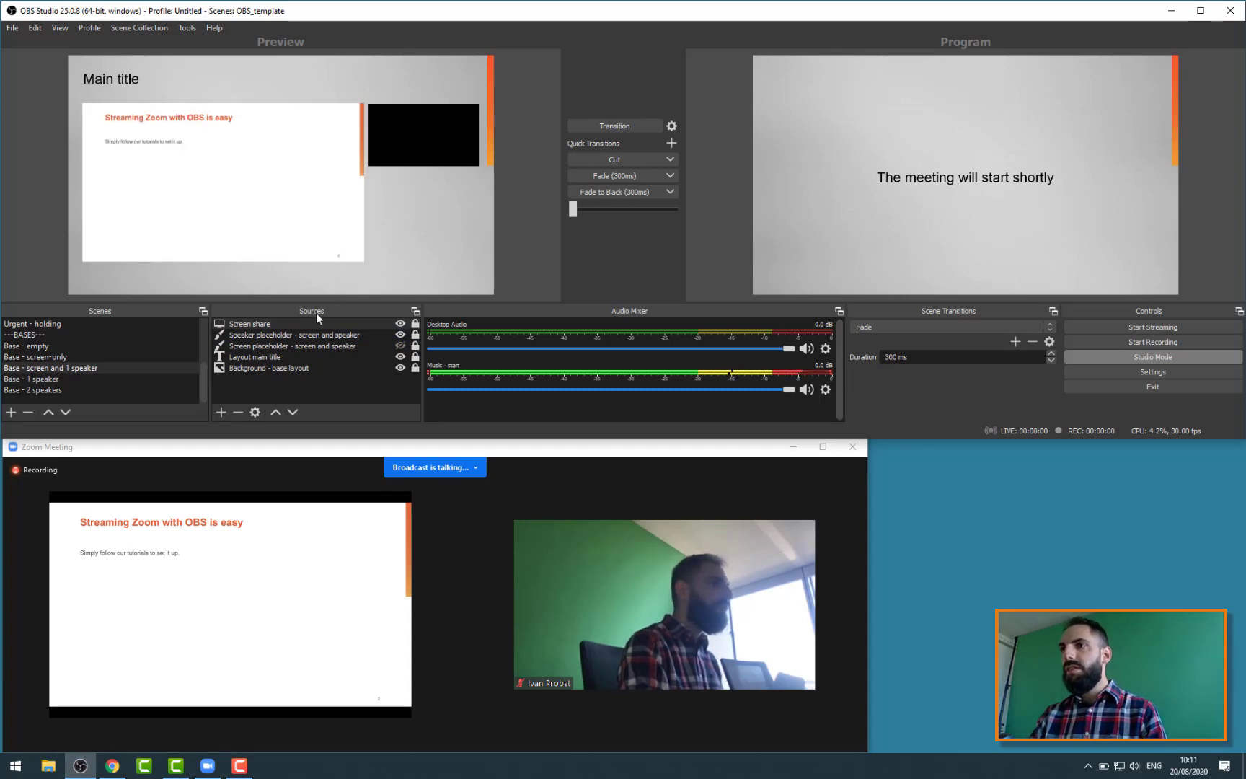
Create a new display capture called 'Active speaker' with default properties.
click(222, 412)
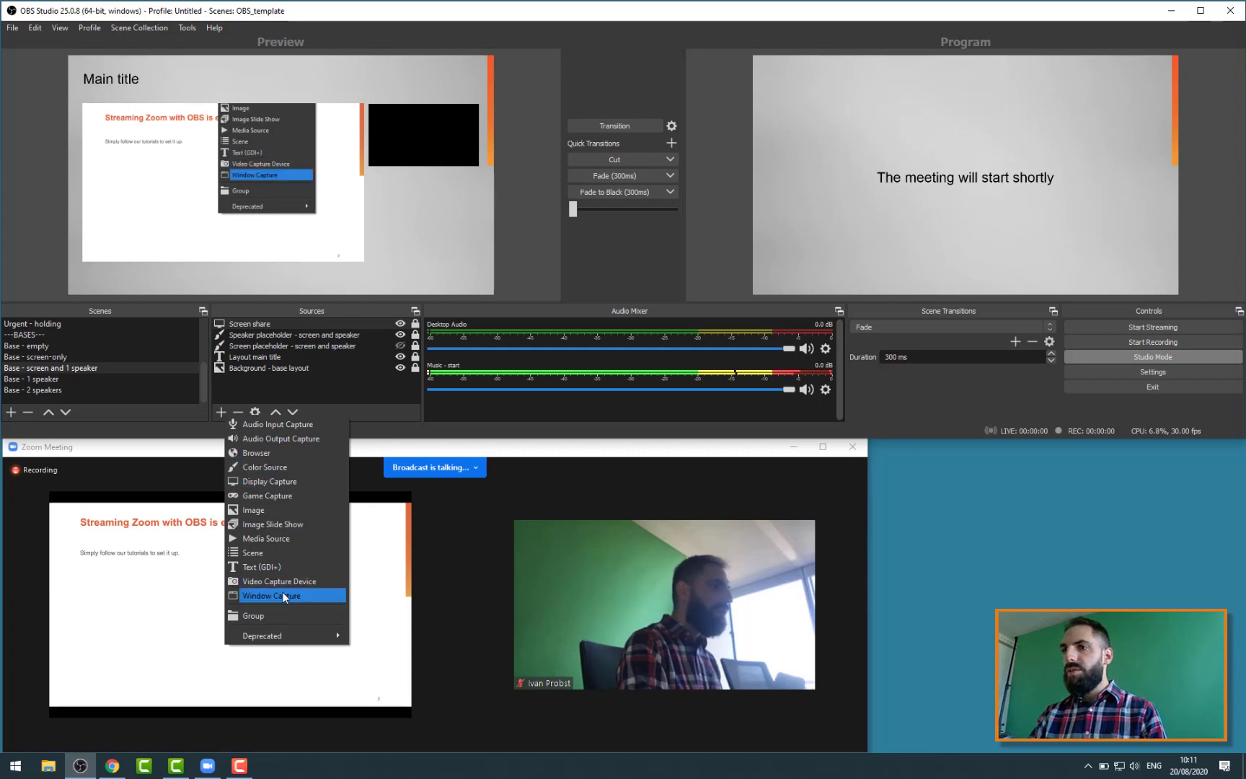
click(264, 480)
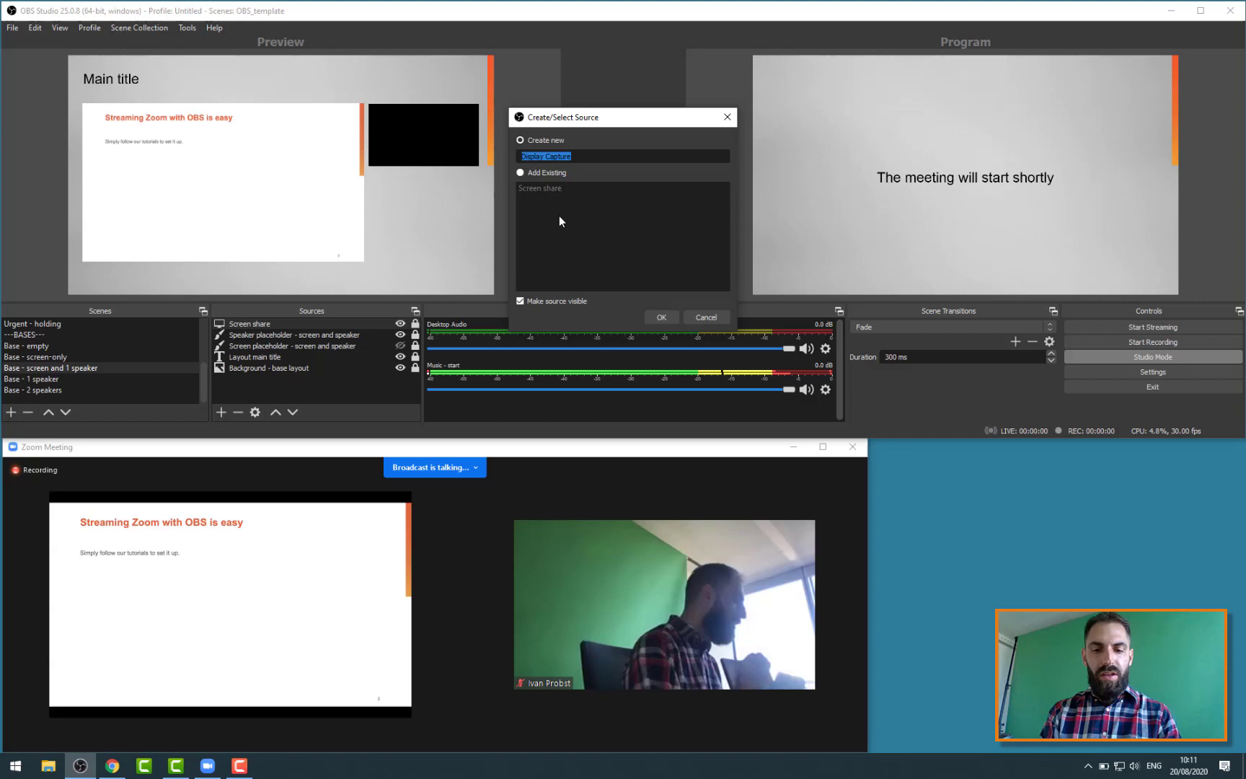
text(Acti)
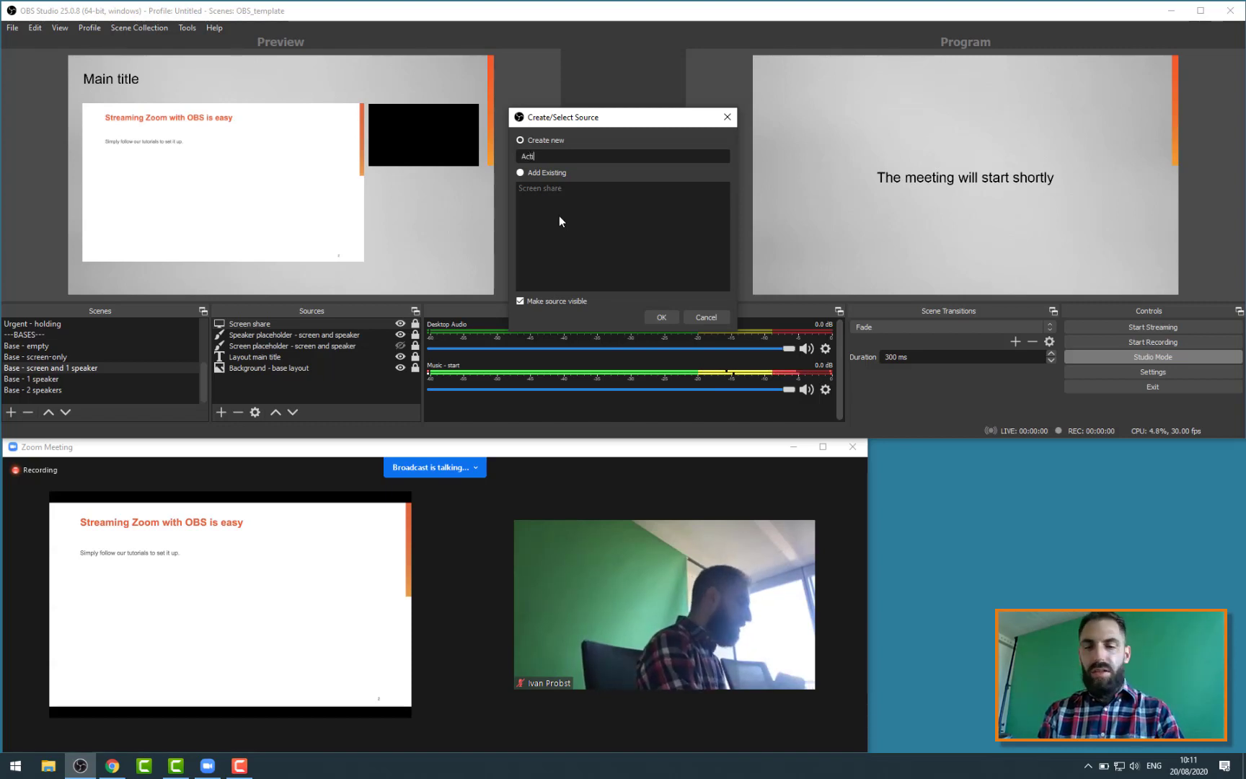
text(ve speaker)
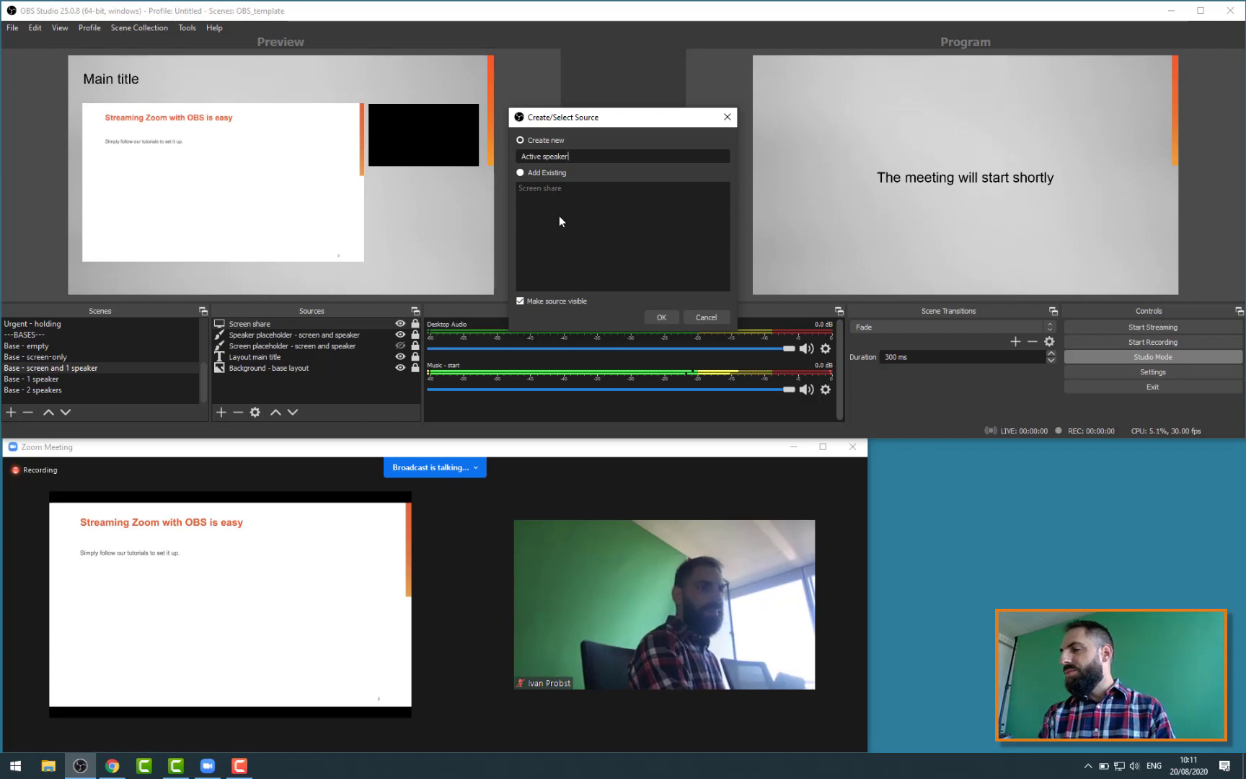
key(Return)
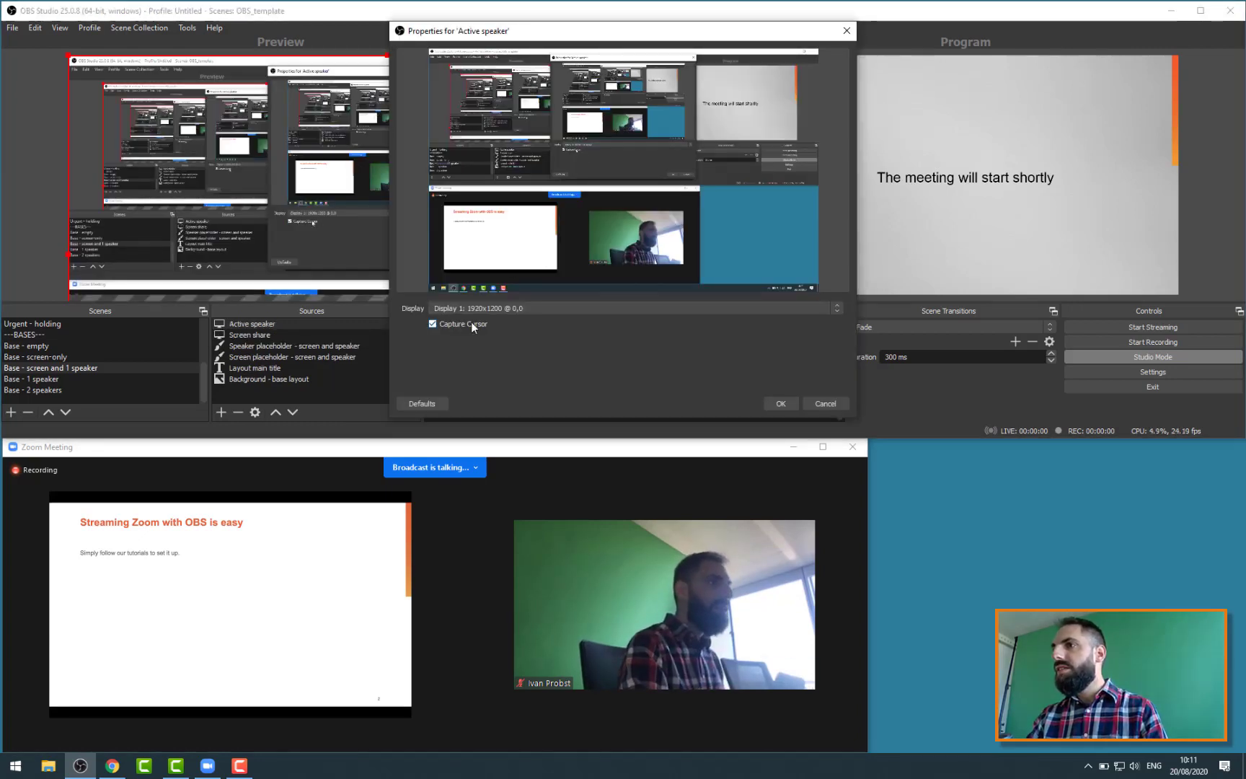
click(781, 403)
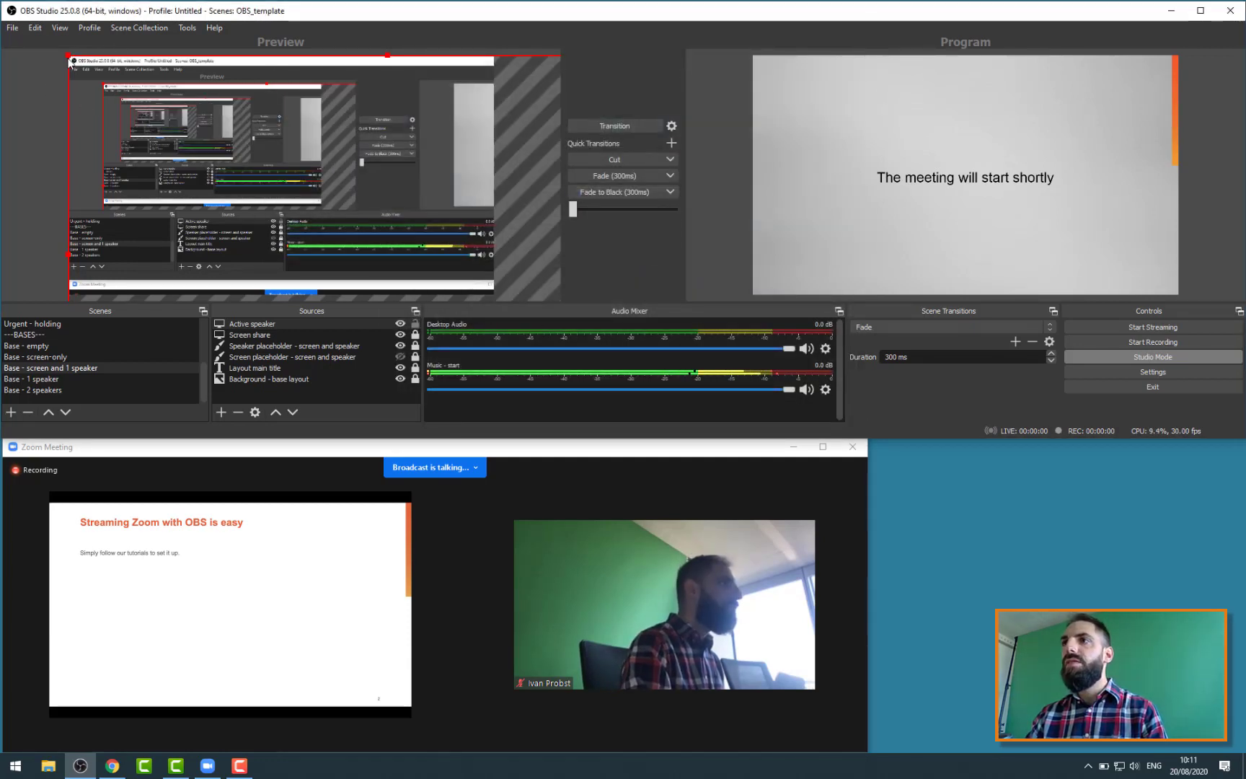
Crop the Active speaker capture down to just the Zoom webcam image.
mouse_move(69, 62)
mouse_down()
mouse_move(158, 58)
mouse_move(68, 56)
mouse_up()
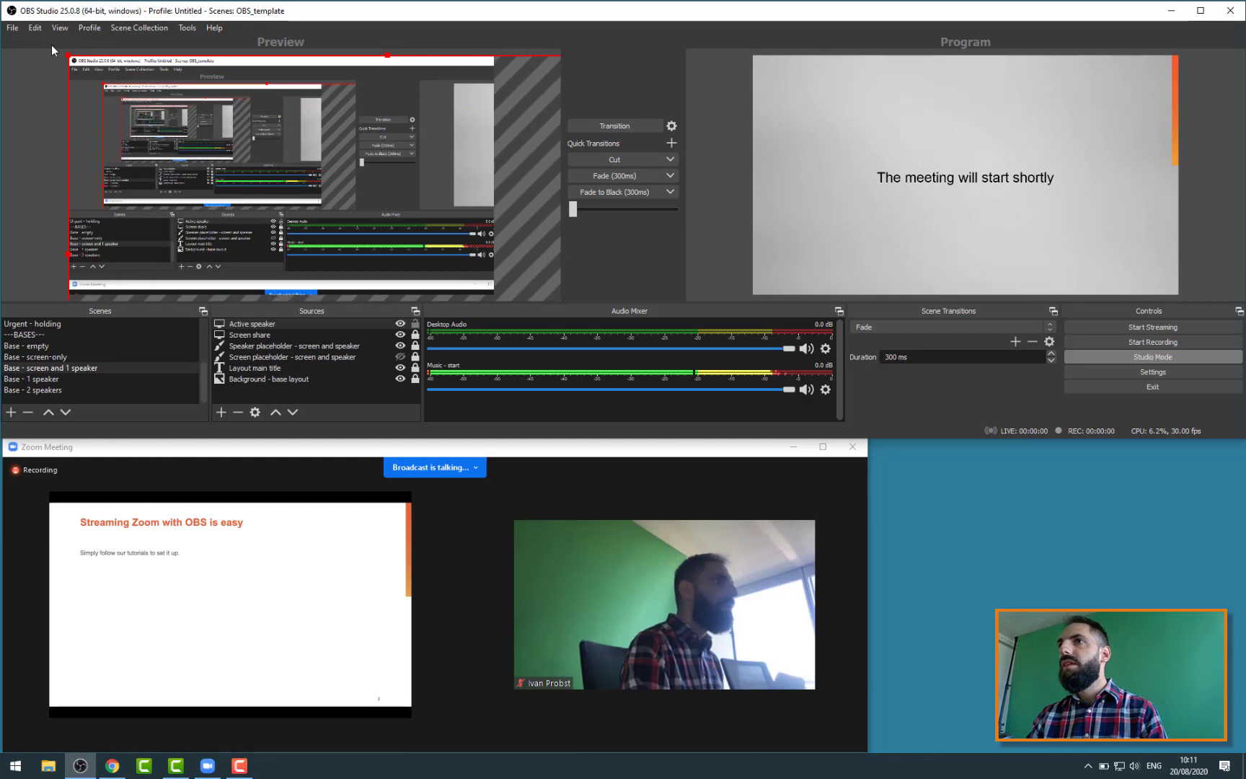
click(83, 78)
drag(126, 98, 252, 160)
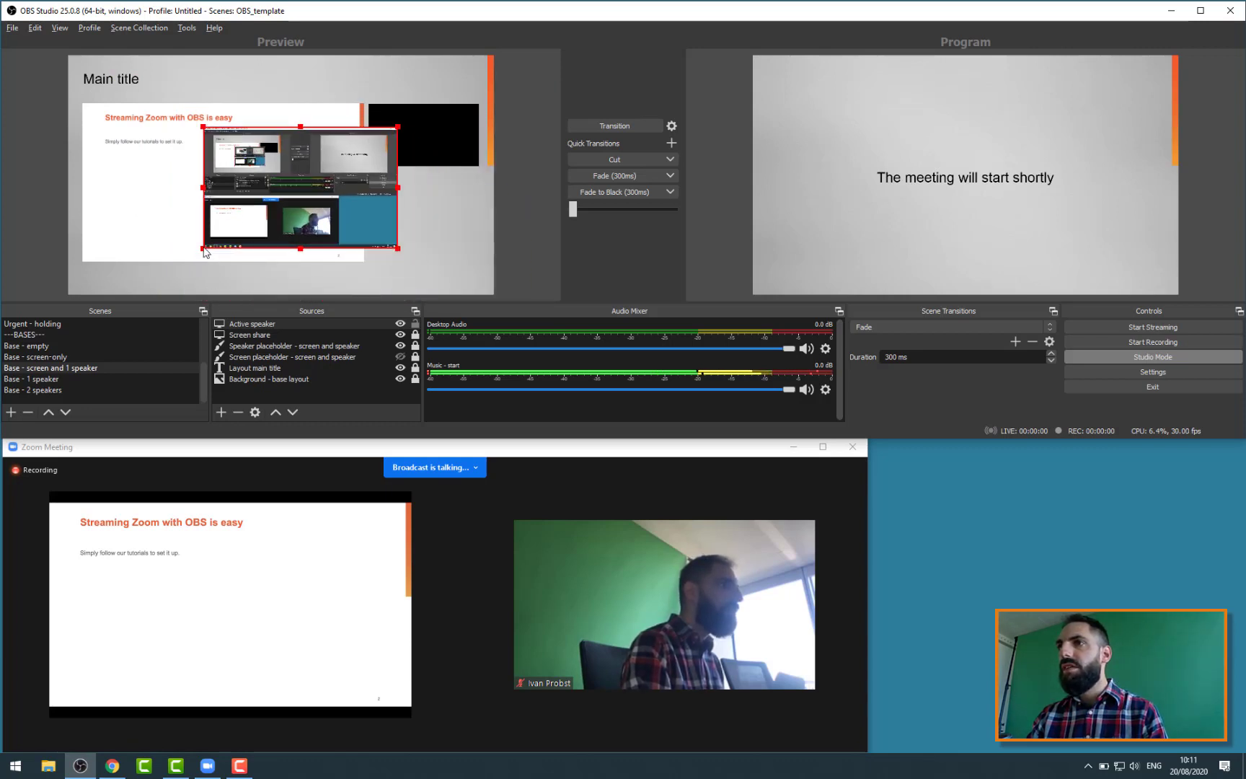
drag(204, 251, 282, 242)
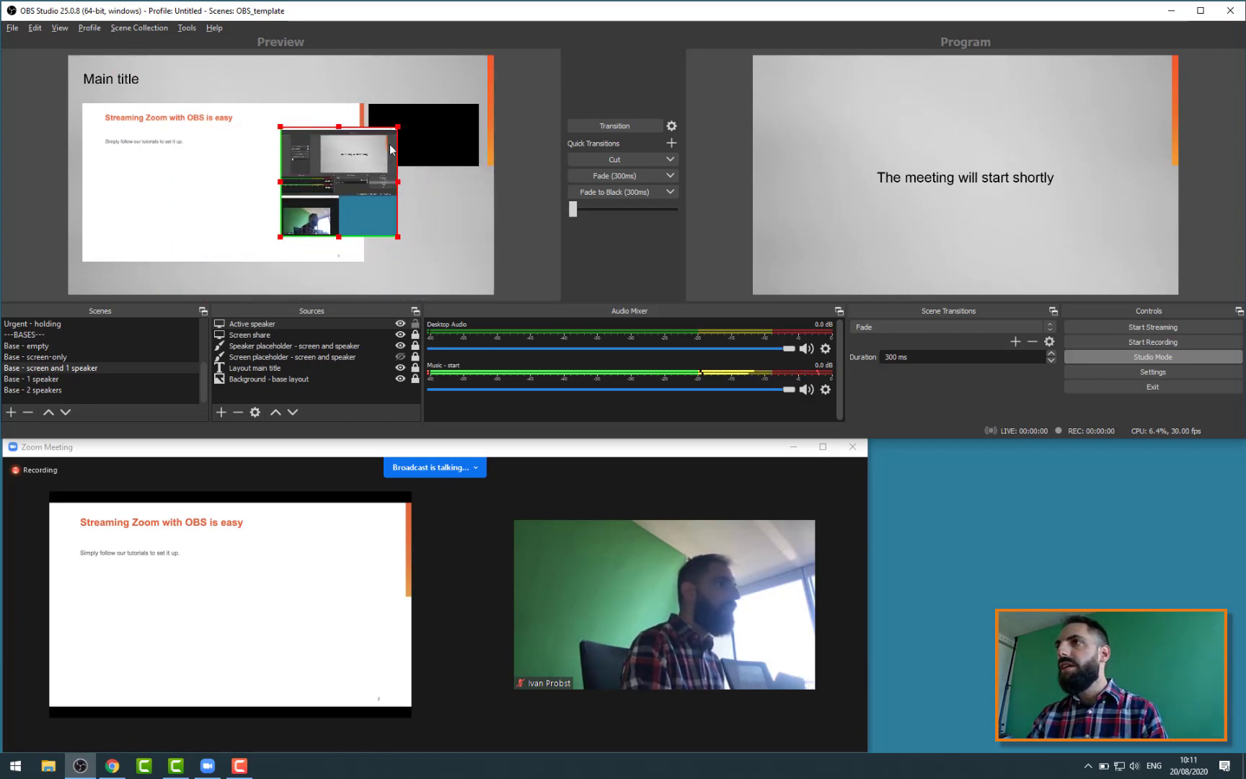
drag(399, 132, 510, 191)
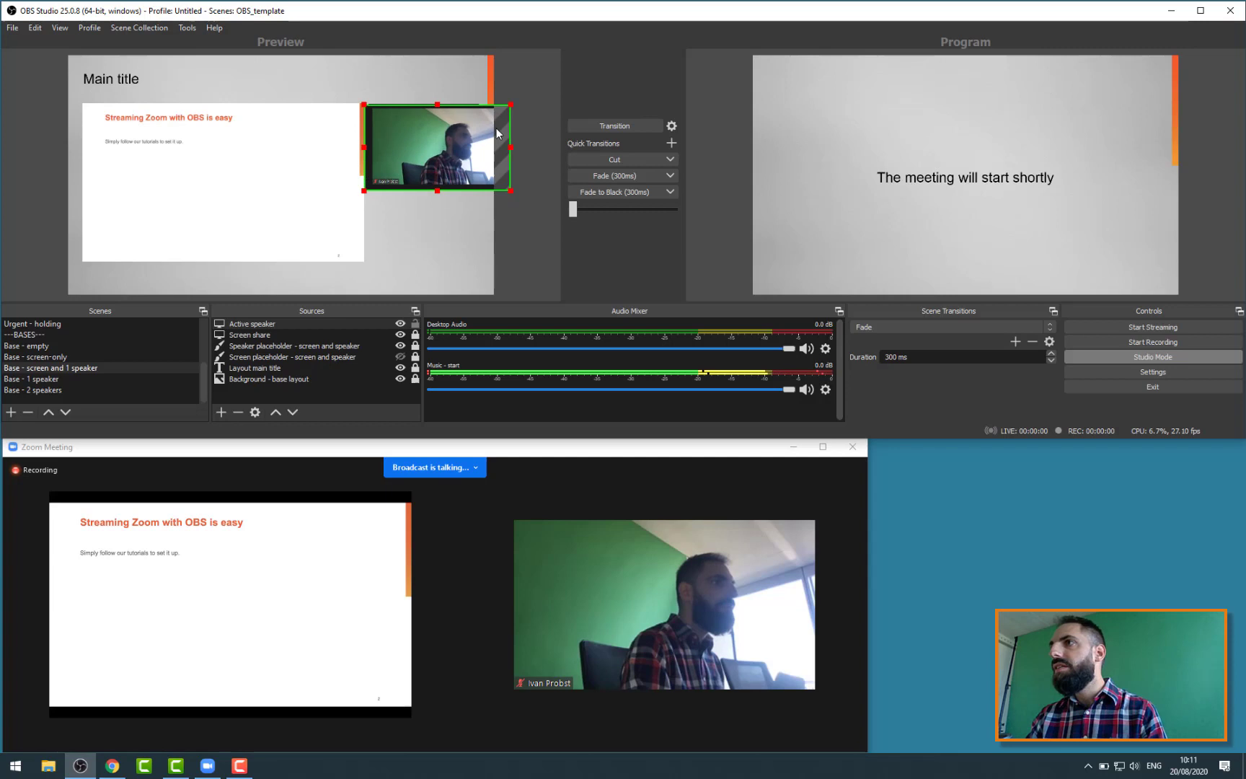
Move and resize the webcam image to fill the top-right speaker placeholder.
drag(419, 137, 359, 186)
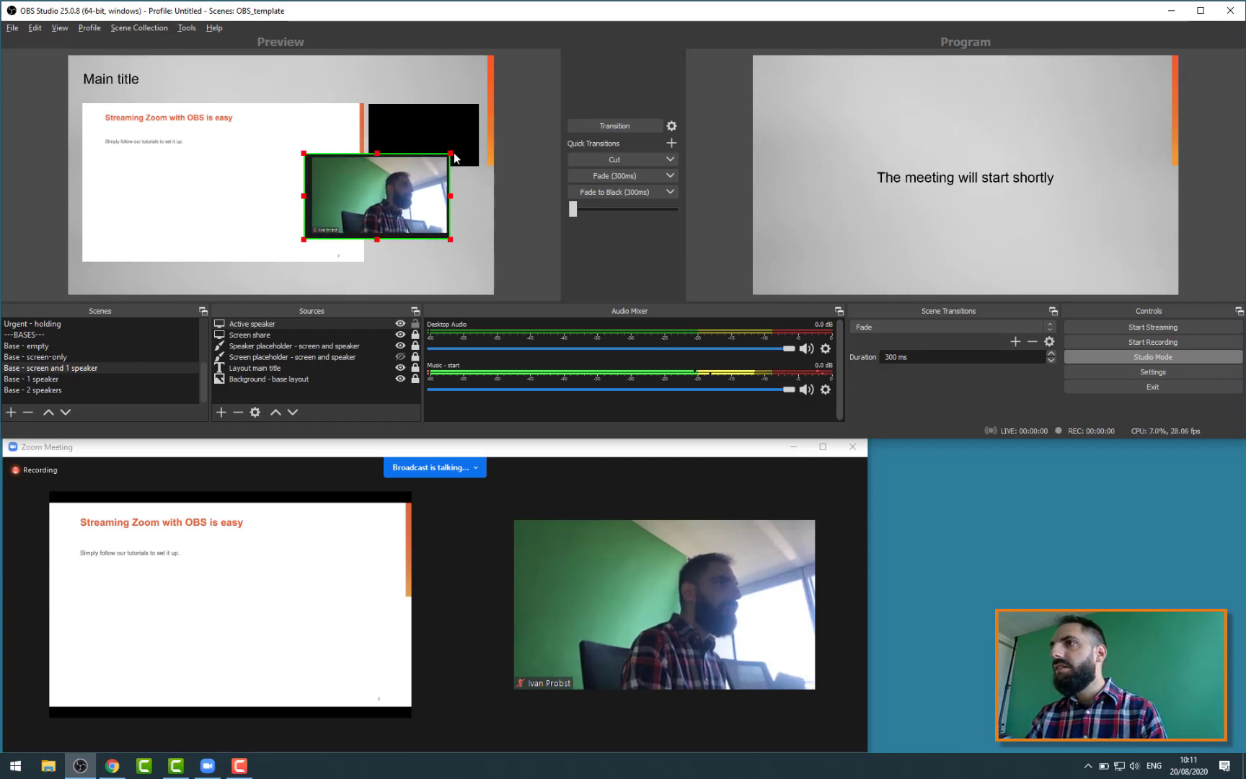
drag(454, 154, 442, 159)
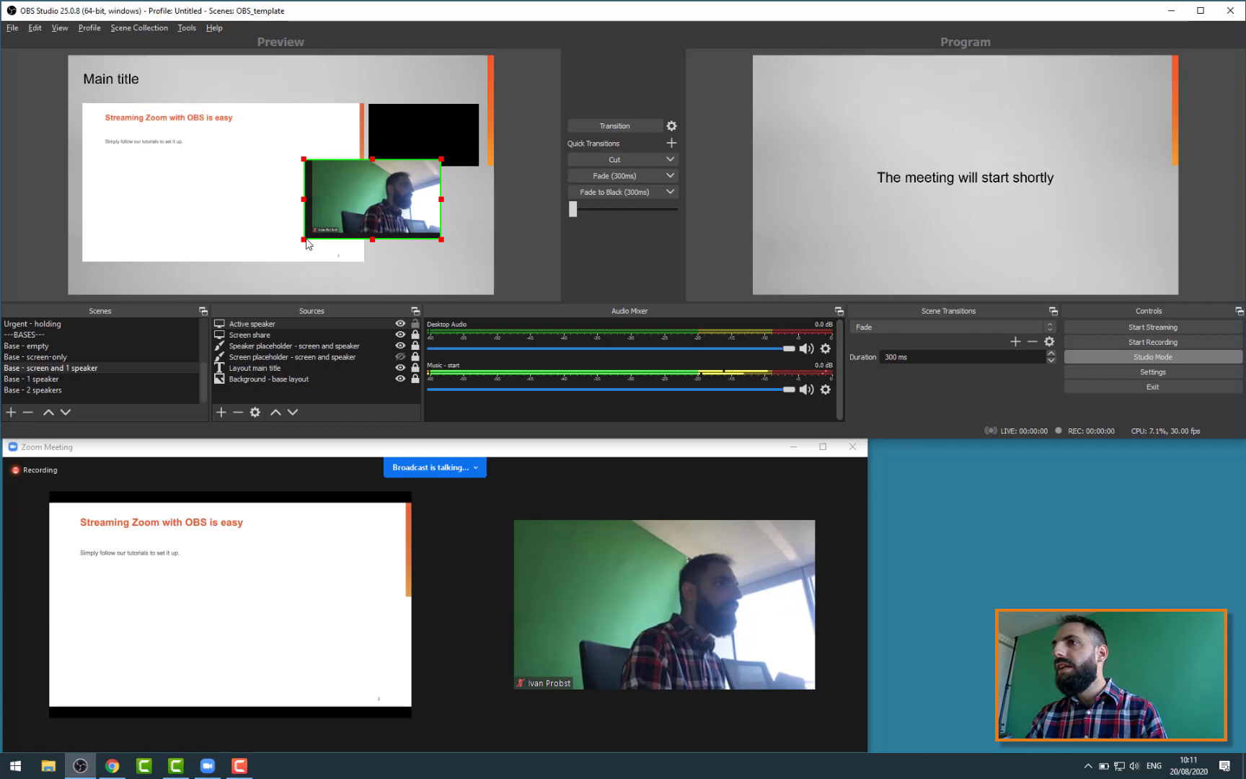
drag(309, 244, 321, 230)
drag(414, 215, 474, 161)
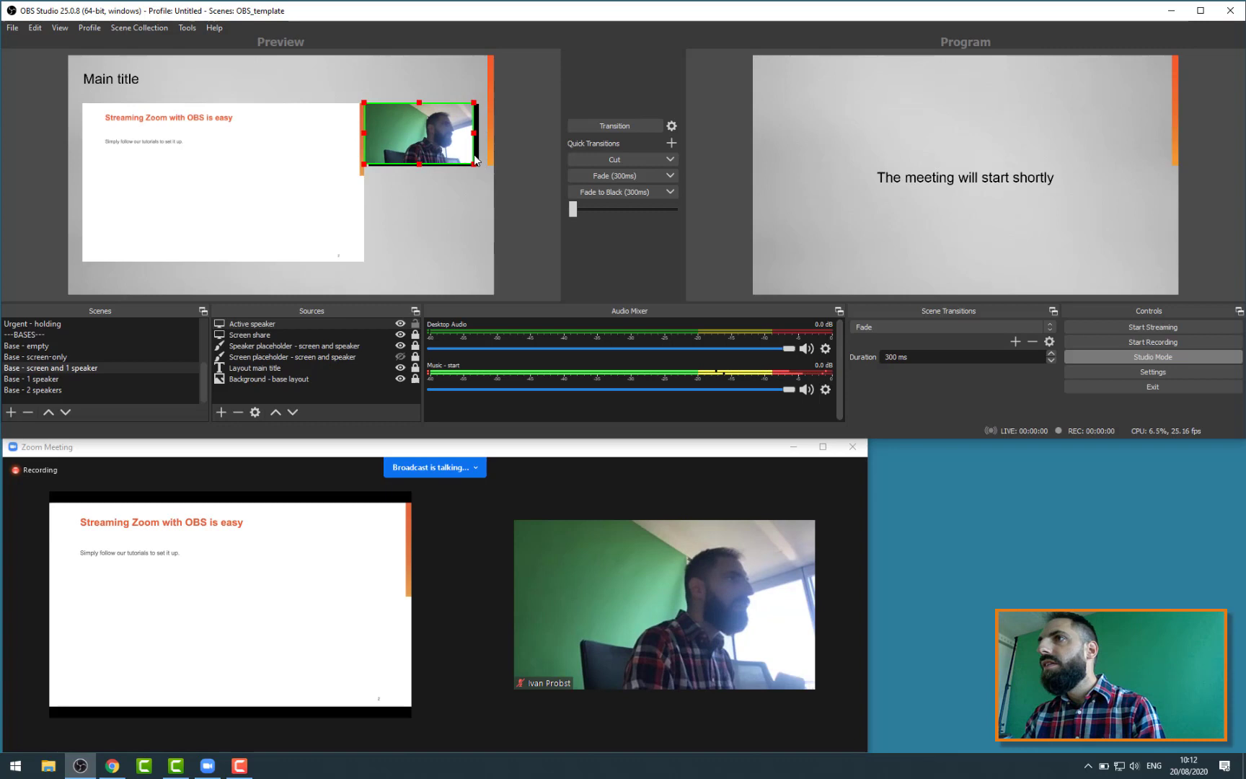
drag(475, 160, 488, 160)
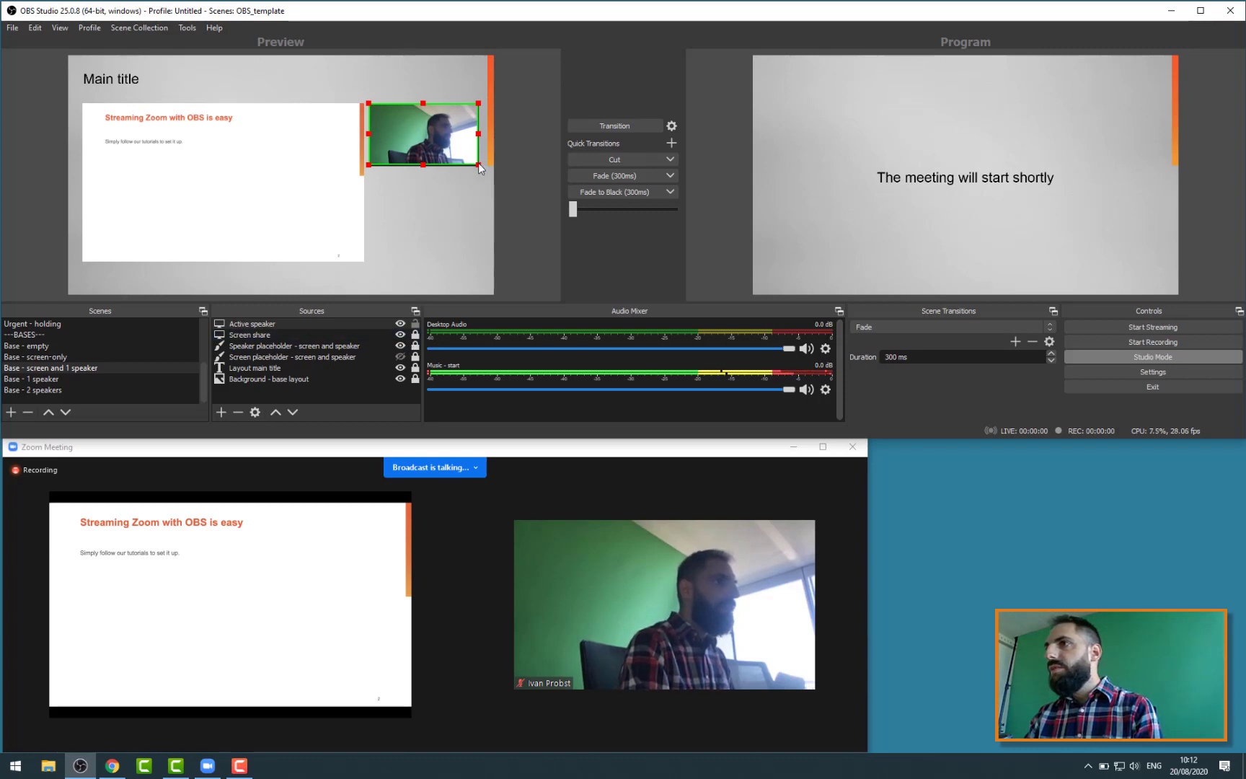
drag(478, 163, 480, 167)
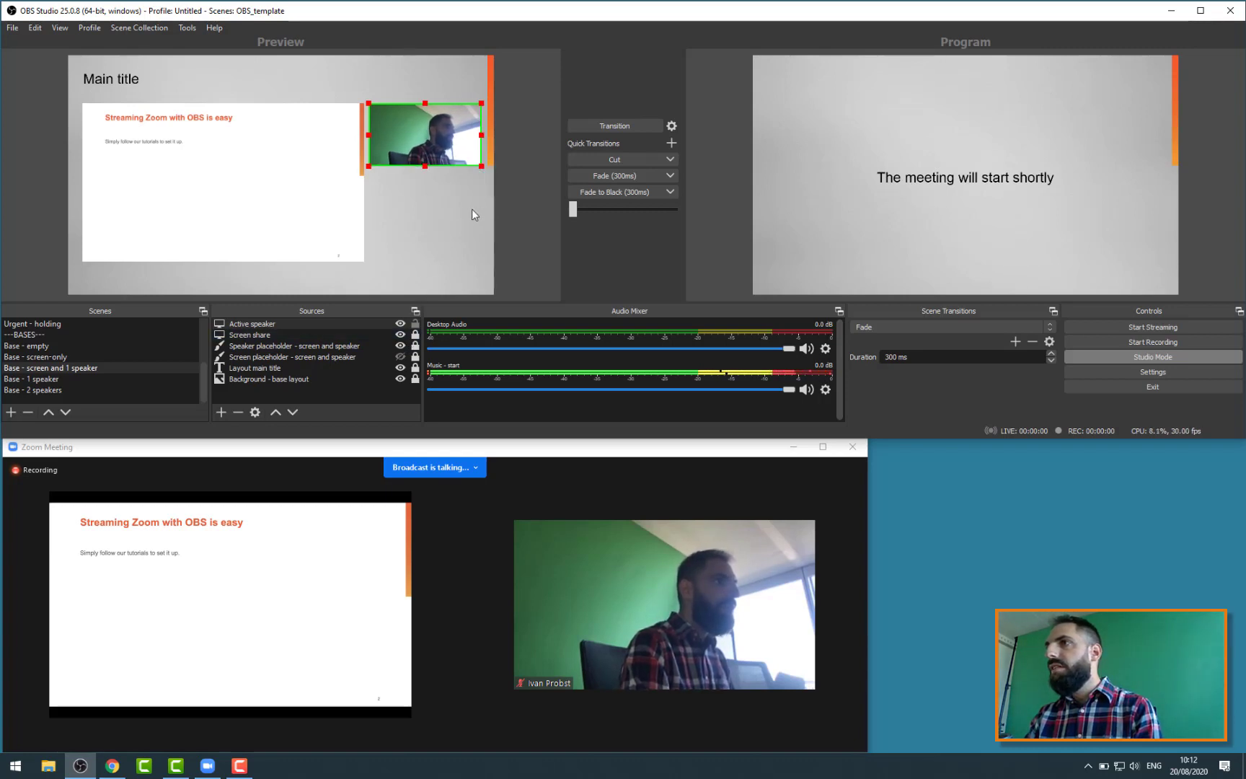
click(464, 213)
click(462, 160)
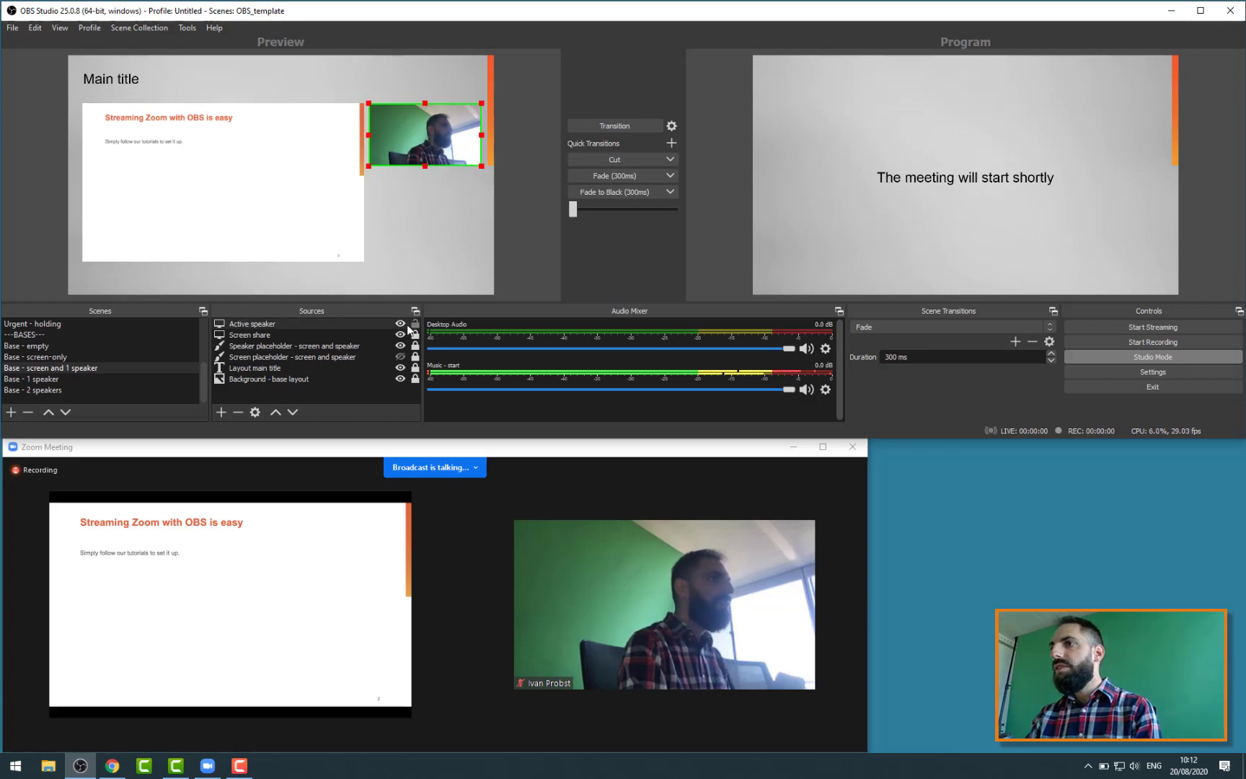
Hide the speaker placeholder box, keeping the Active speaker capture visible.
click(402, 359)
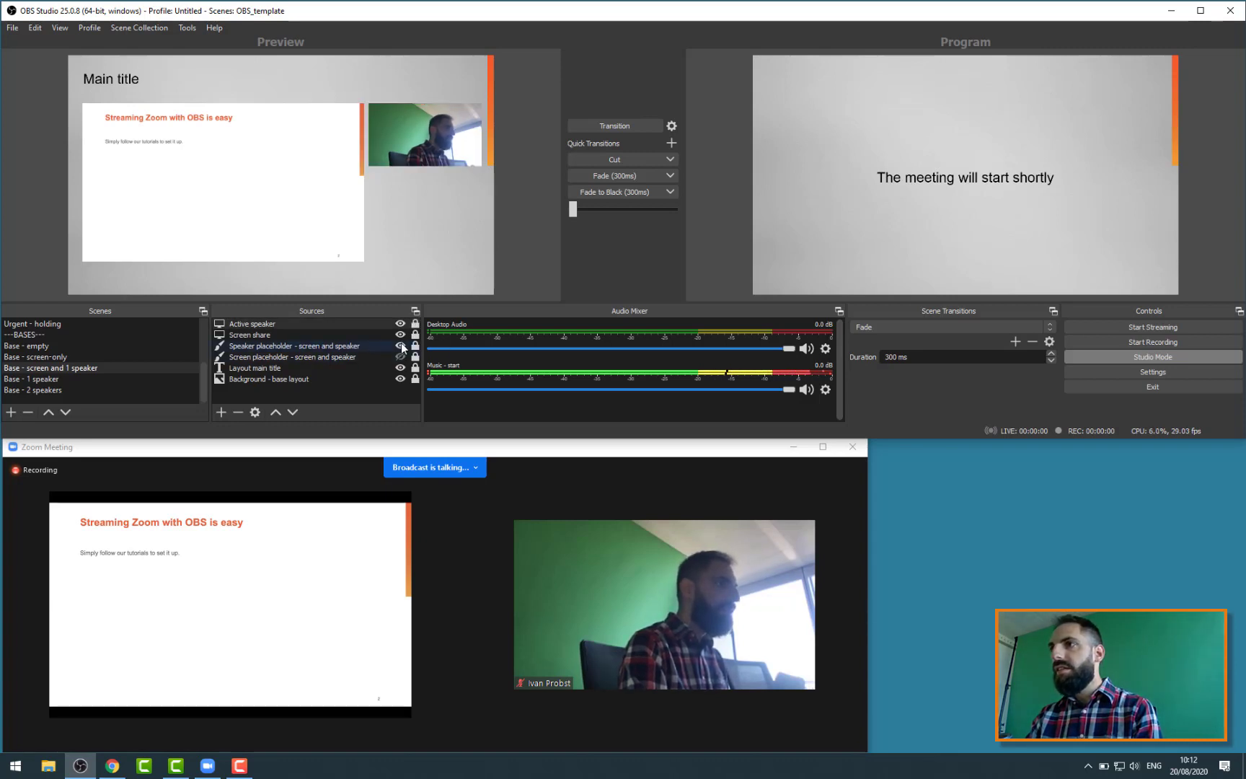
click(401, 324)
click(400, 346)
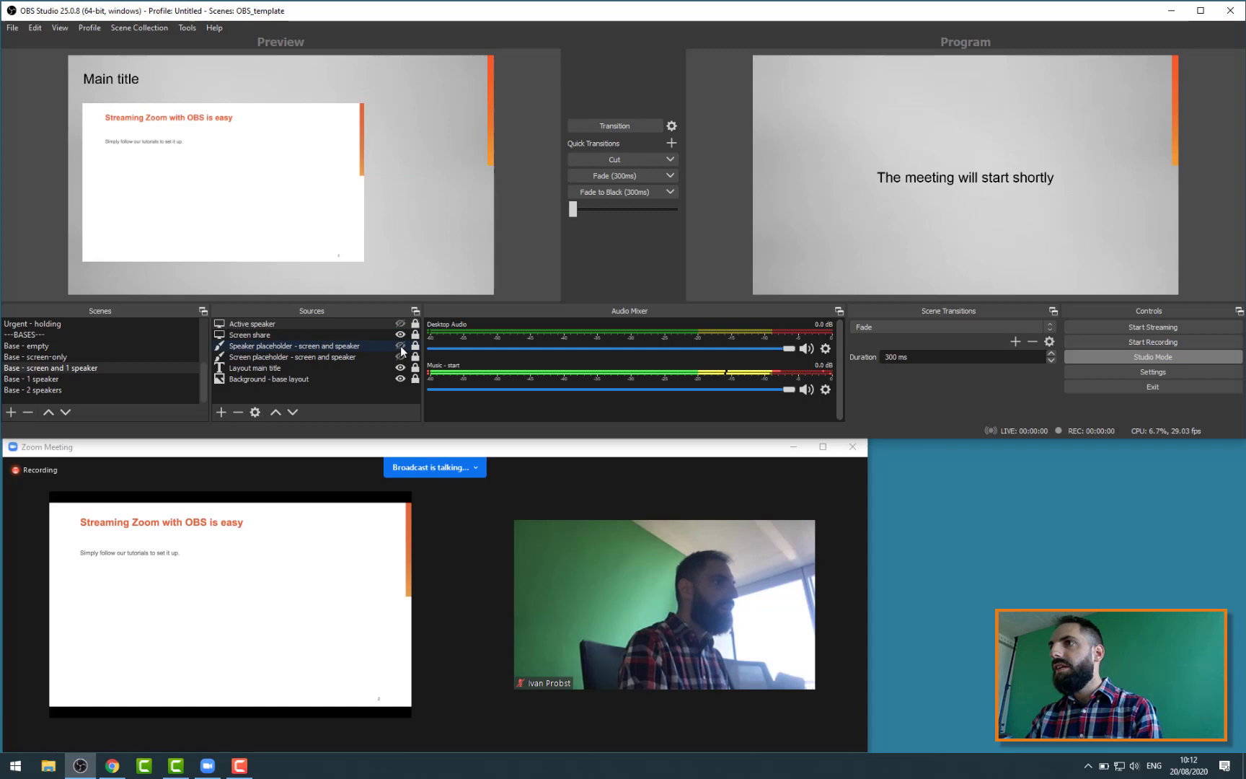
click(402, 324)
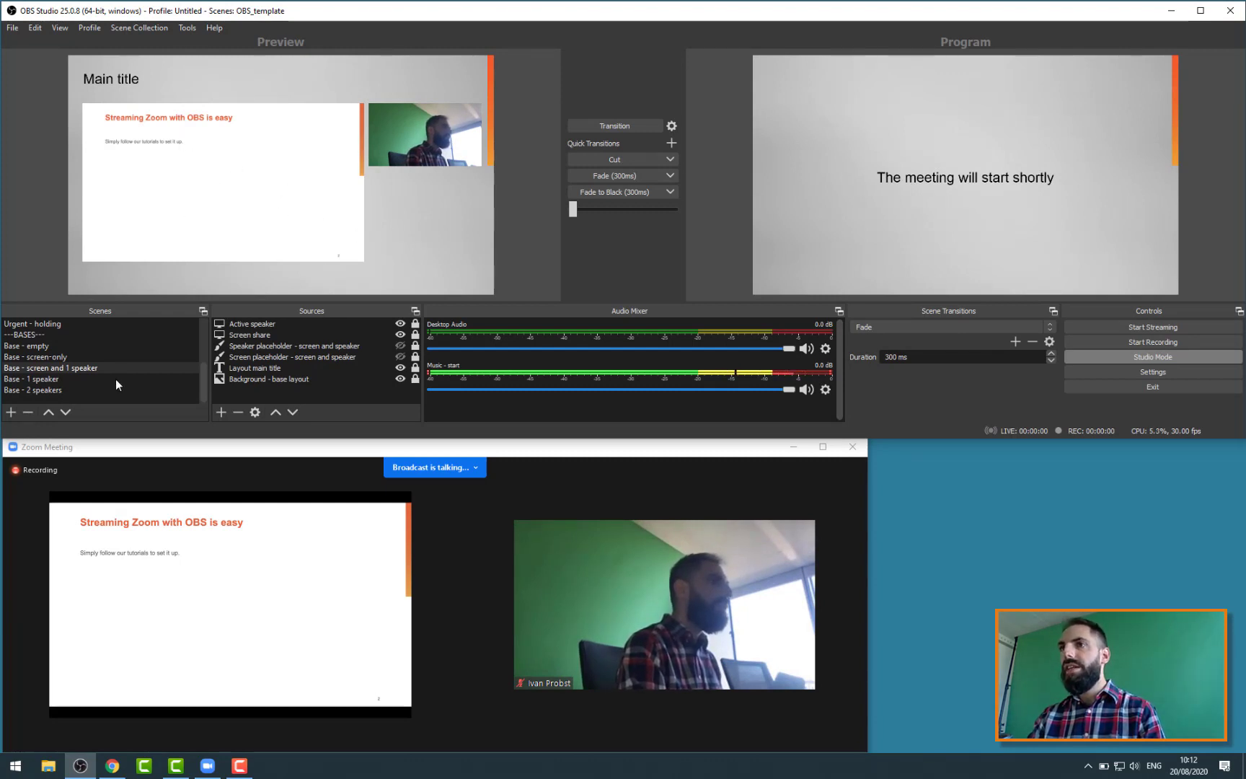
Duplicate Base - screen and 1 speaker, replacing 'Base' with 'MAIN' in the copy's name.
right_click(77, 367)
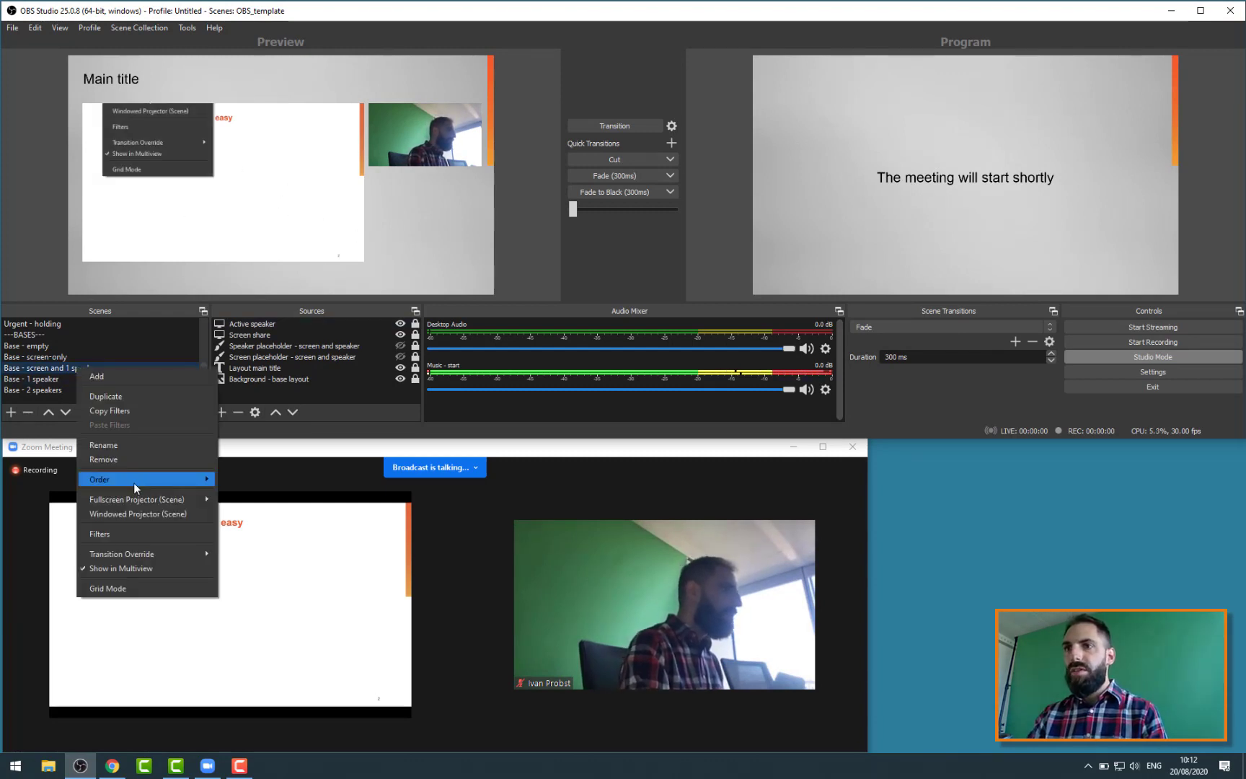
click(141, 396)
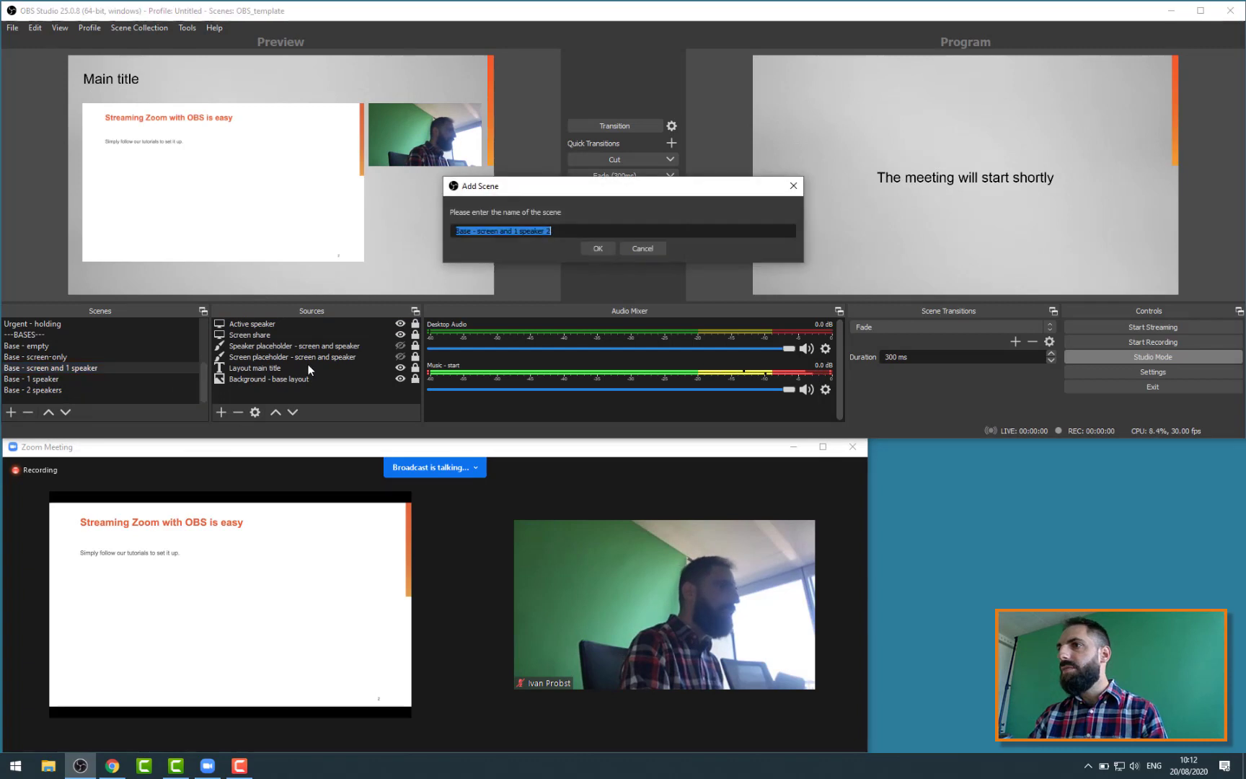
double_click(459, 230)
text(MAIN)
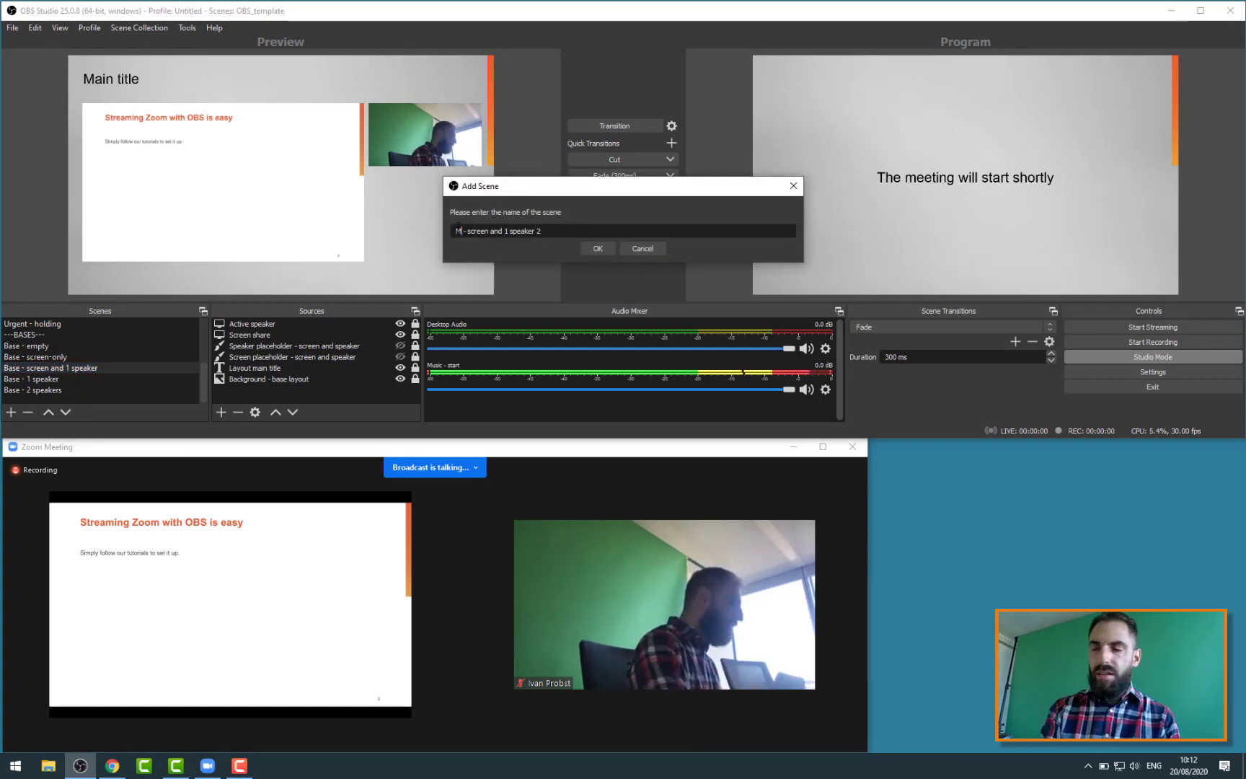
key(Return)
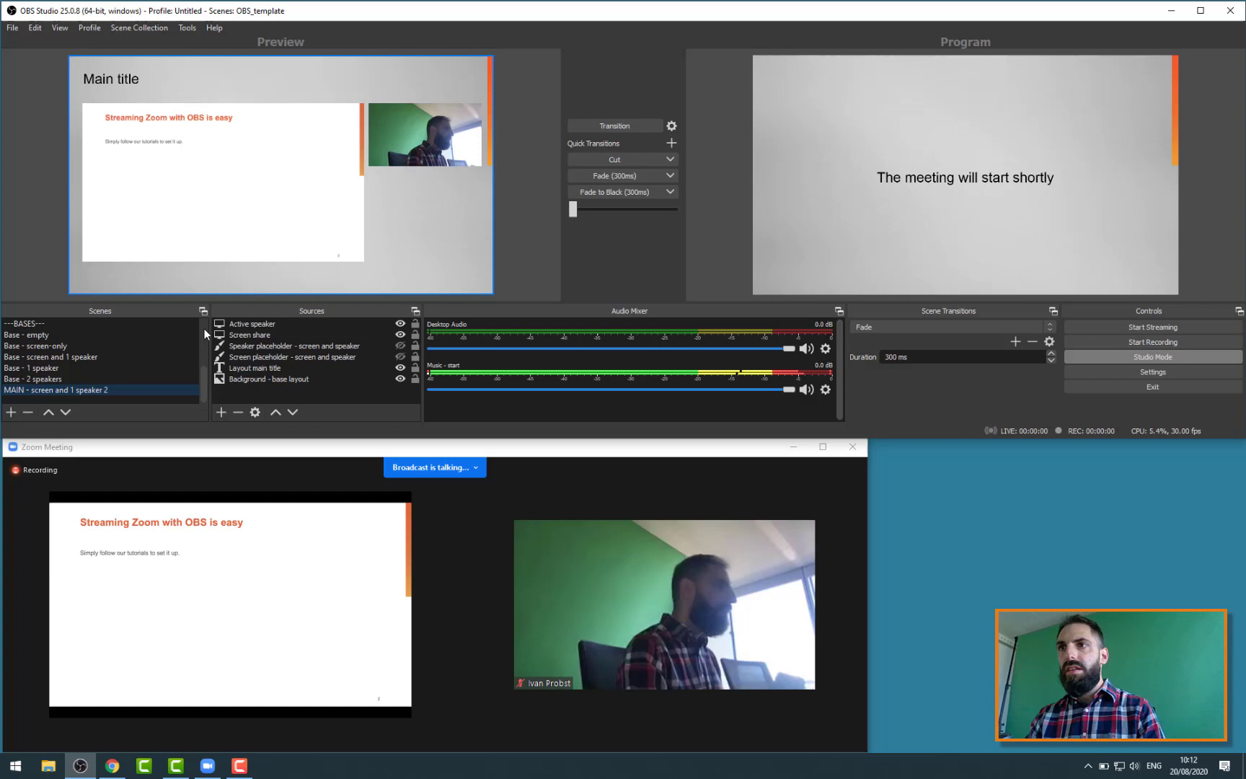
Place the copy under MAIN - screen-only and start renaming 'MAIN - screen and 1 speaker 2'.
drag(73, 345, 78, 383)
click(74, 366)
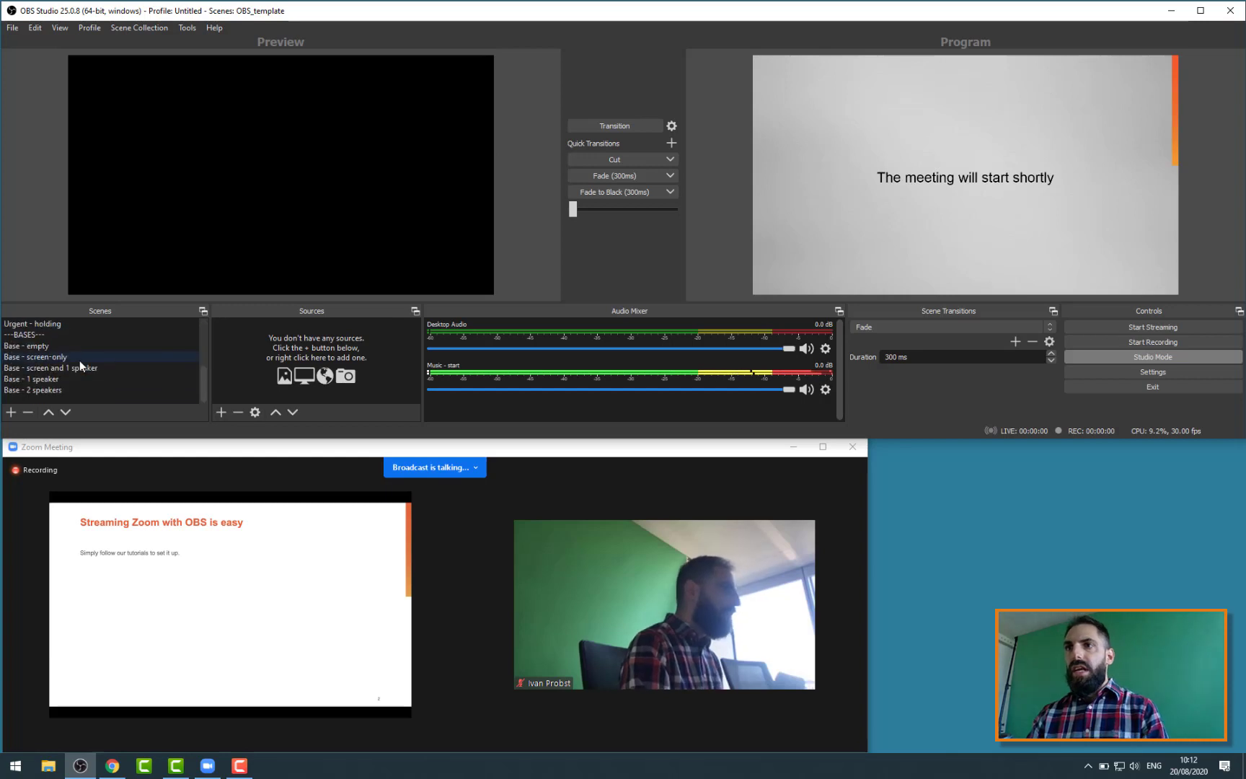
scroll(81, 366, down, 1)
scroll(85, 372, up, 1)
click(91, 390)
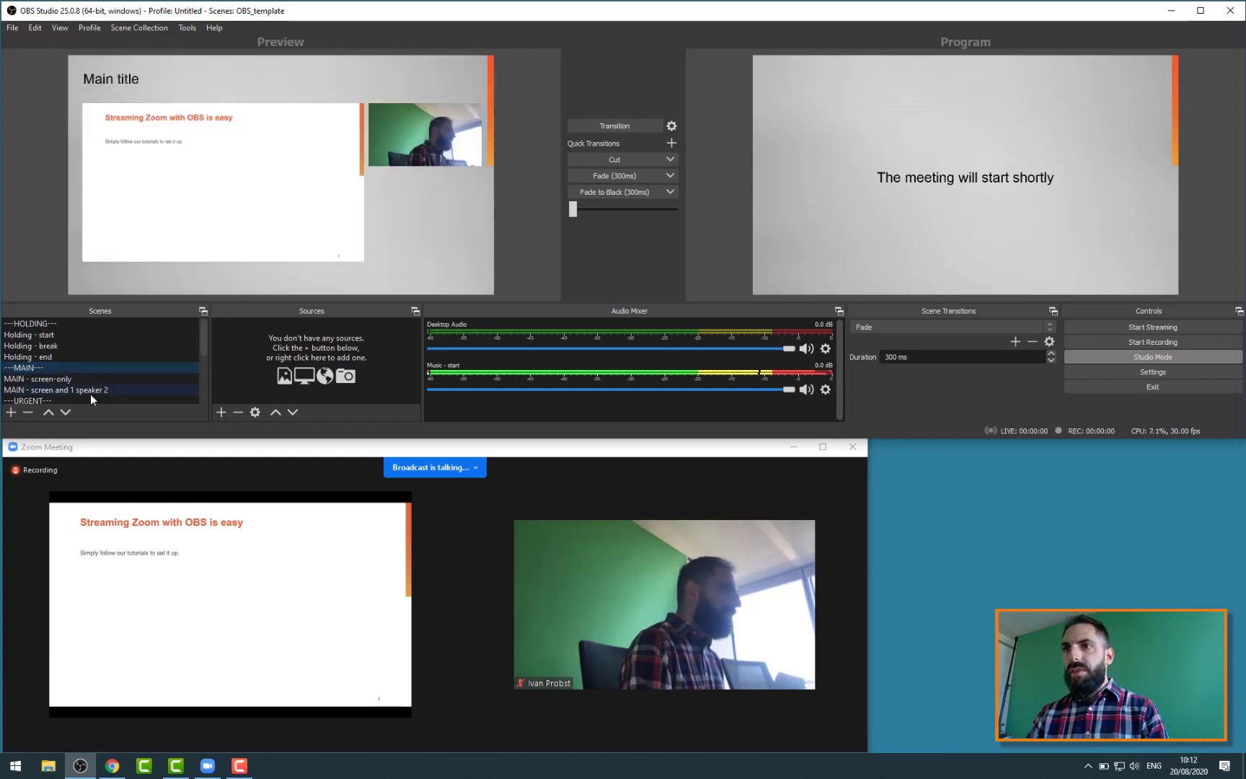
right_click(91, 393)
click(124, 469)
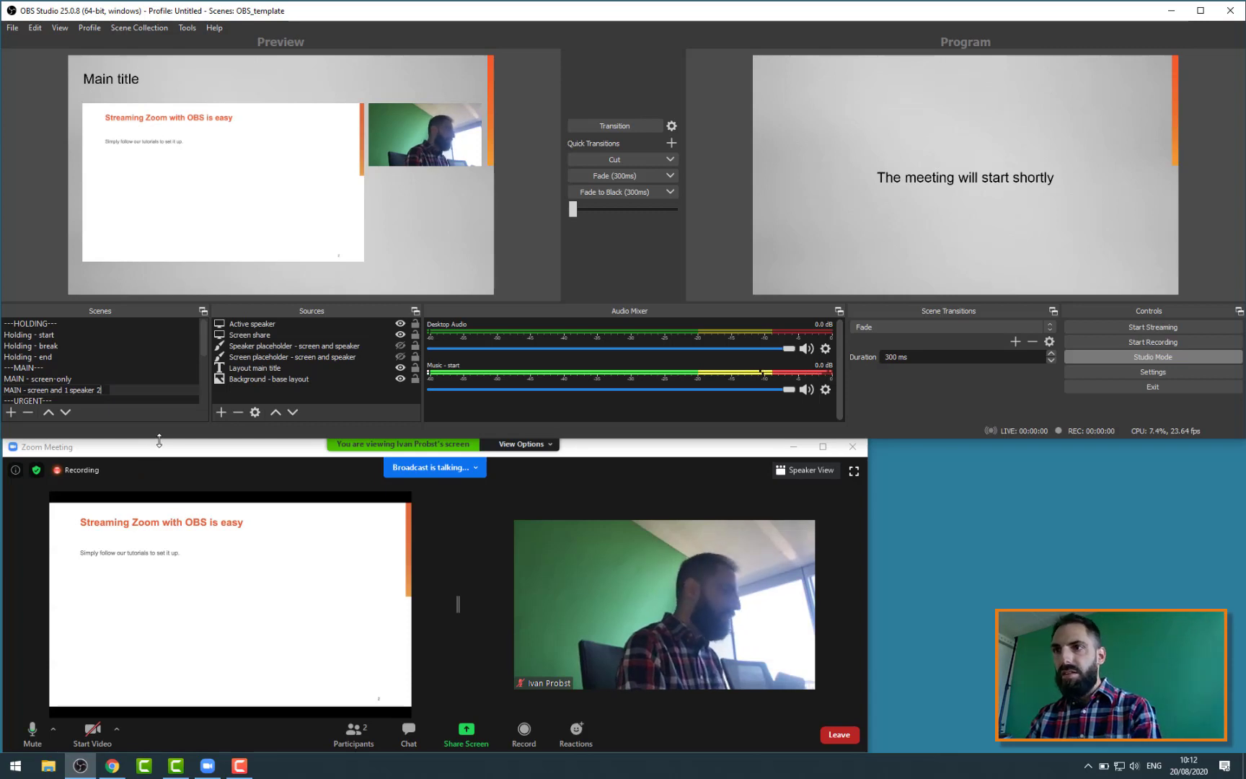
Show Base - 1 speaker in the preview after a glance at Base - 2 speakers.
scroll(58, 345, down, 3)
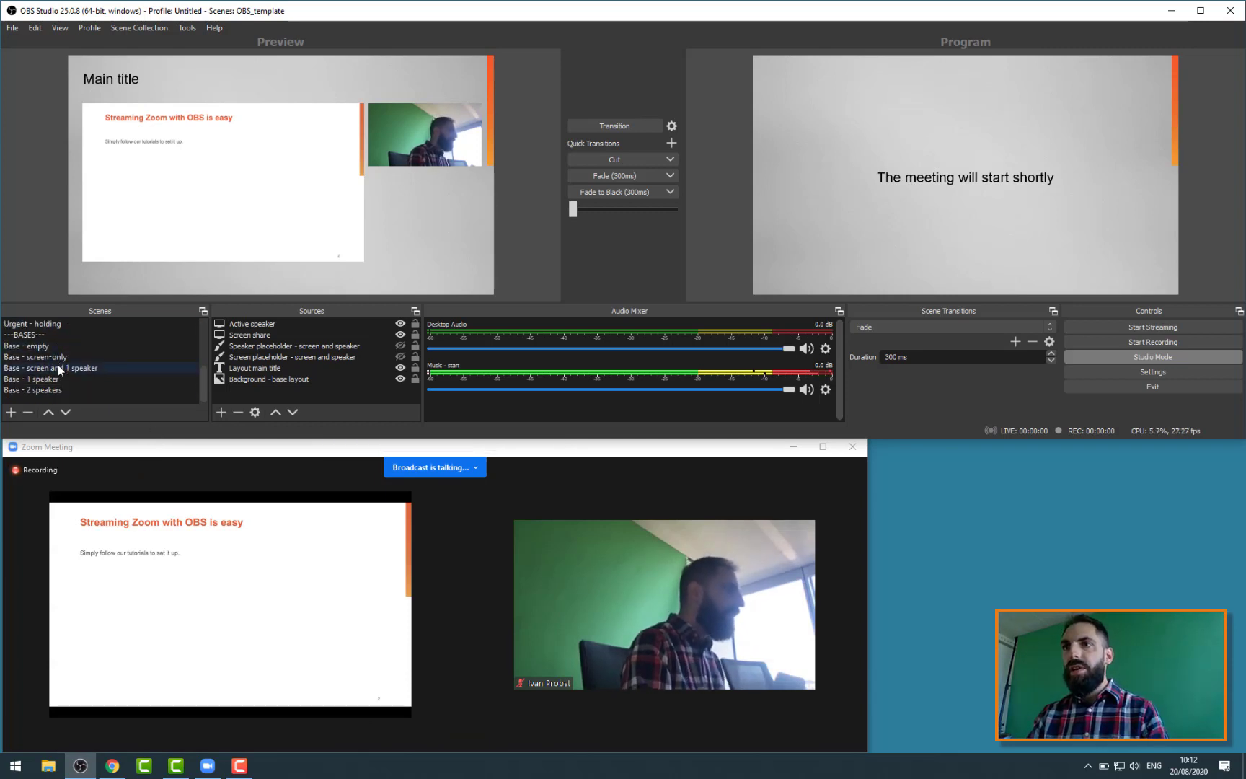
click(54, 380)
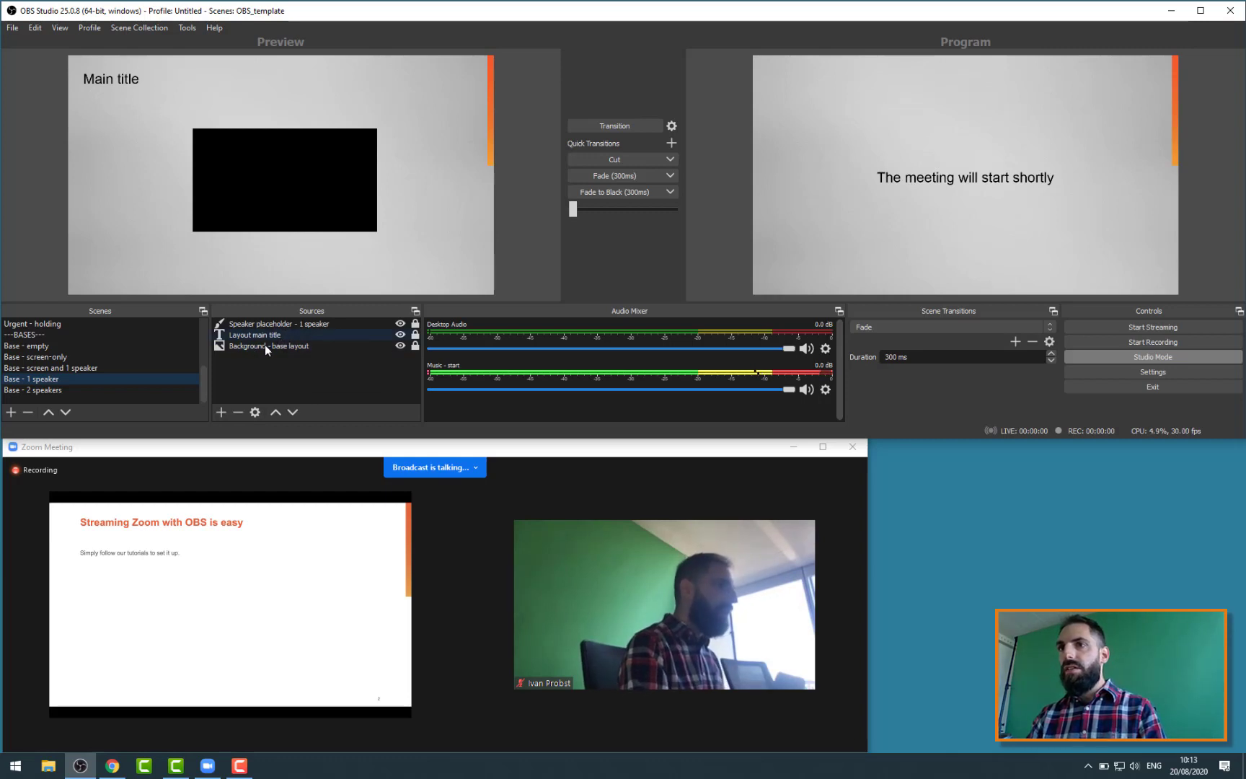
click(143, 387)
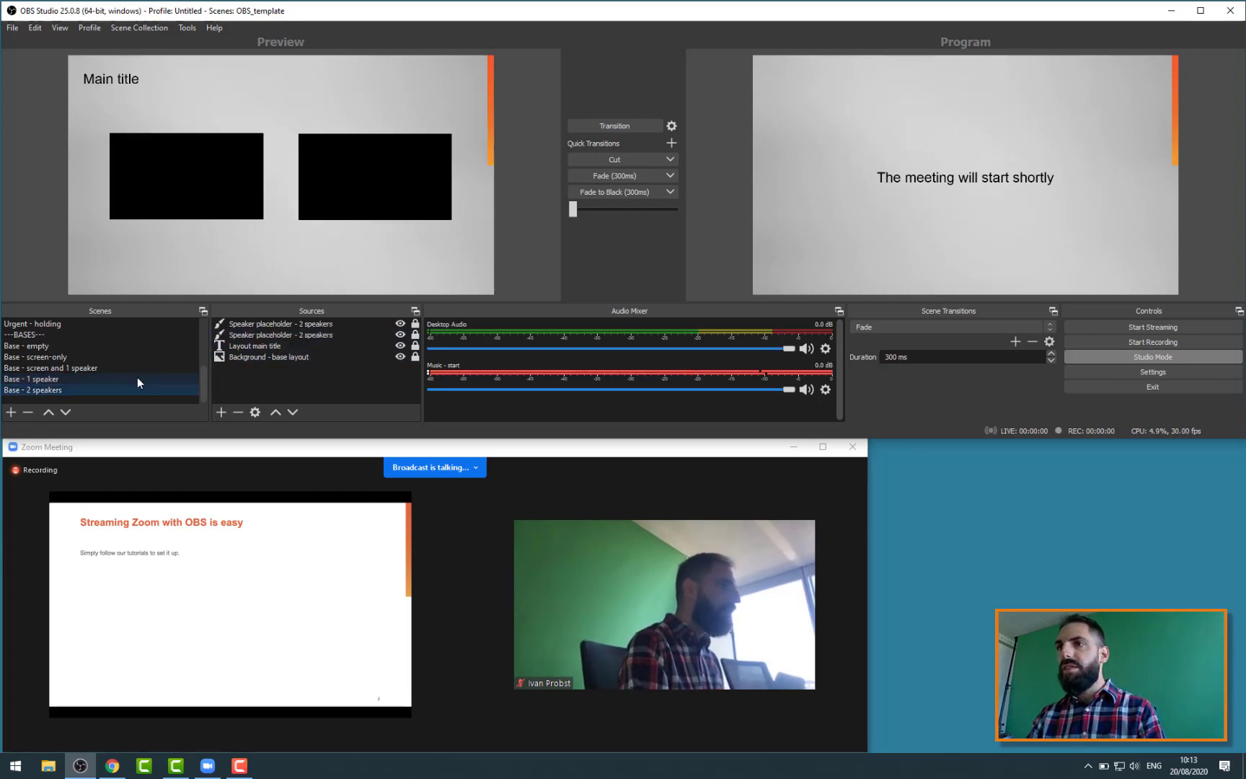
click(137, 378)
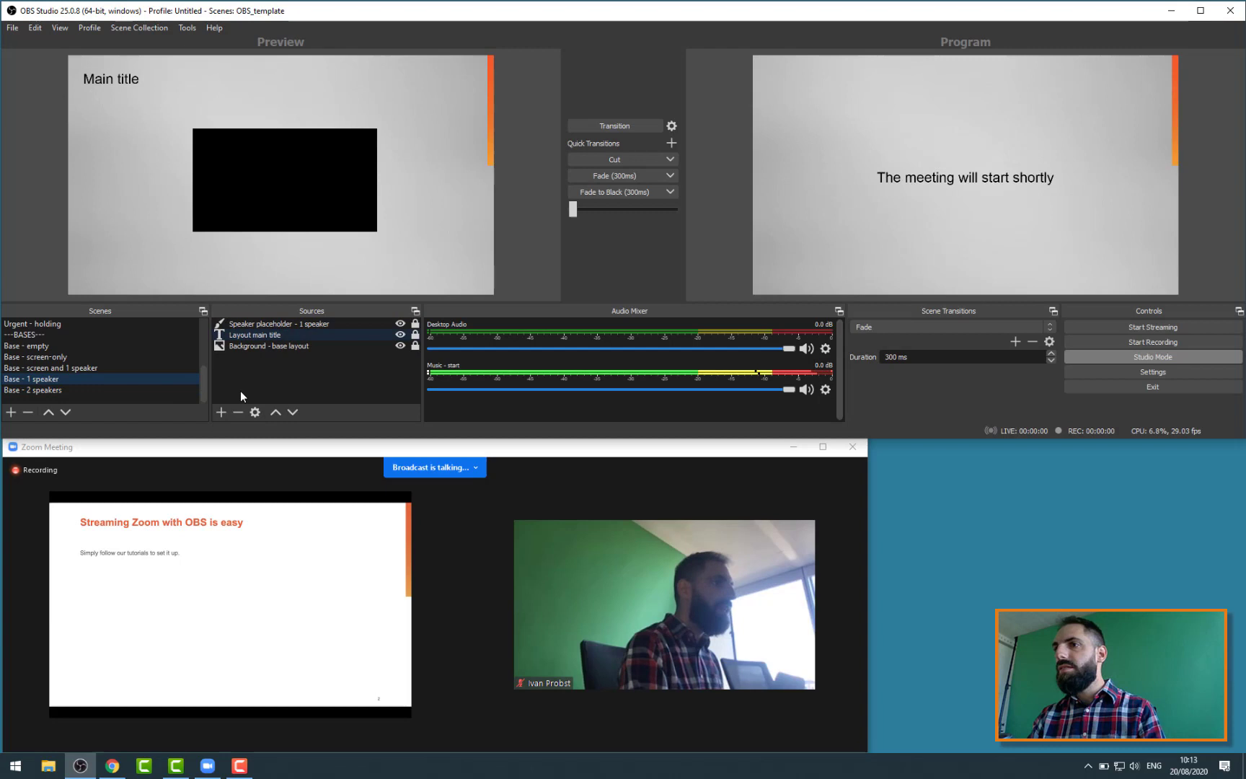
Add the existing Active speaker capture to the Base - 1 speaker scene.
click(221, 412)
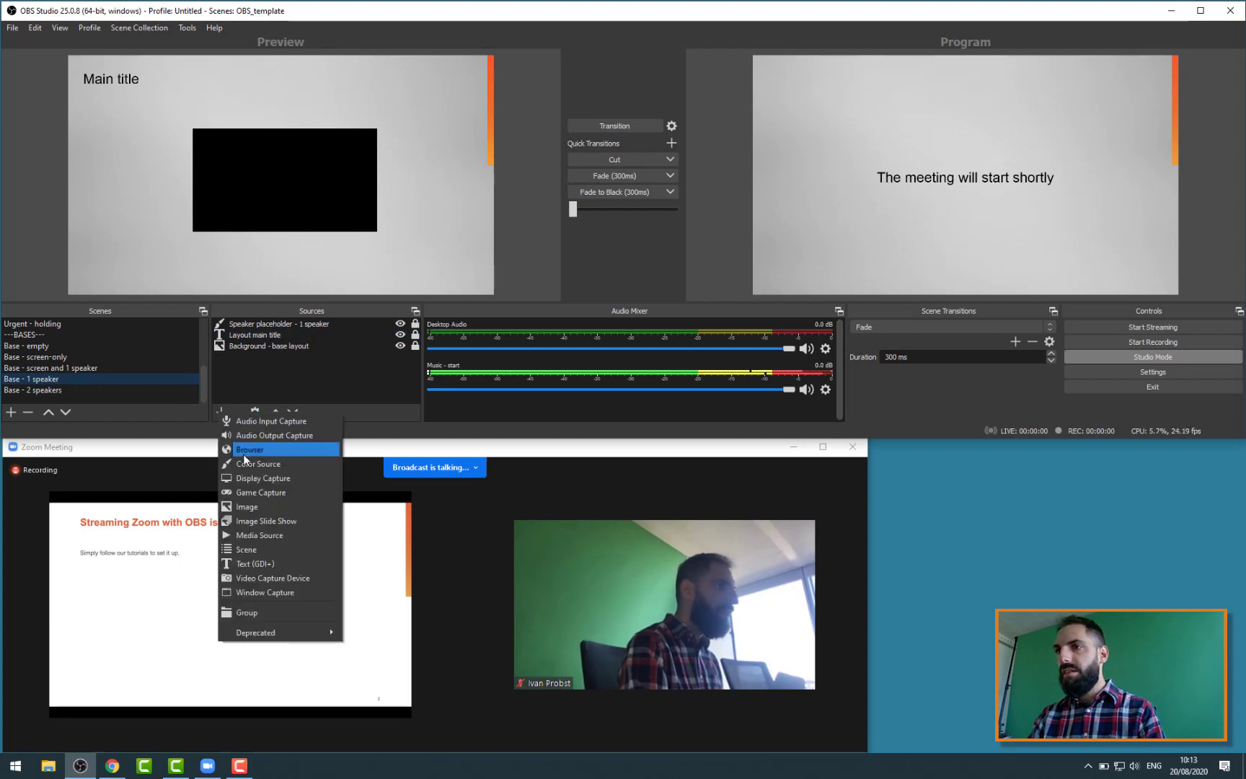
click(289, 477)
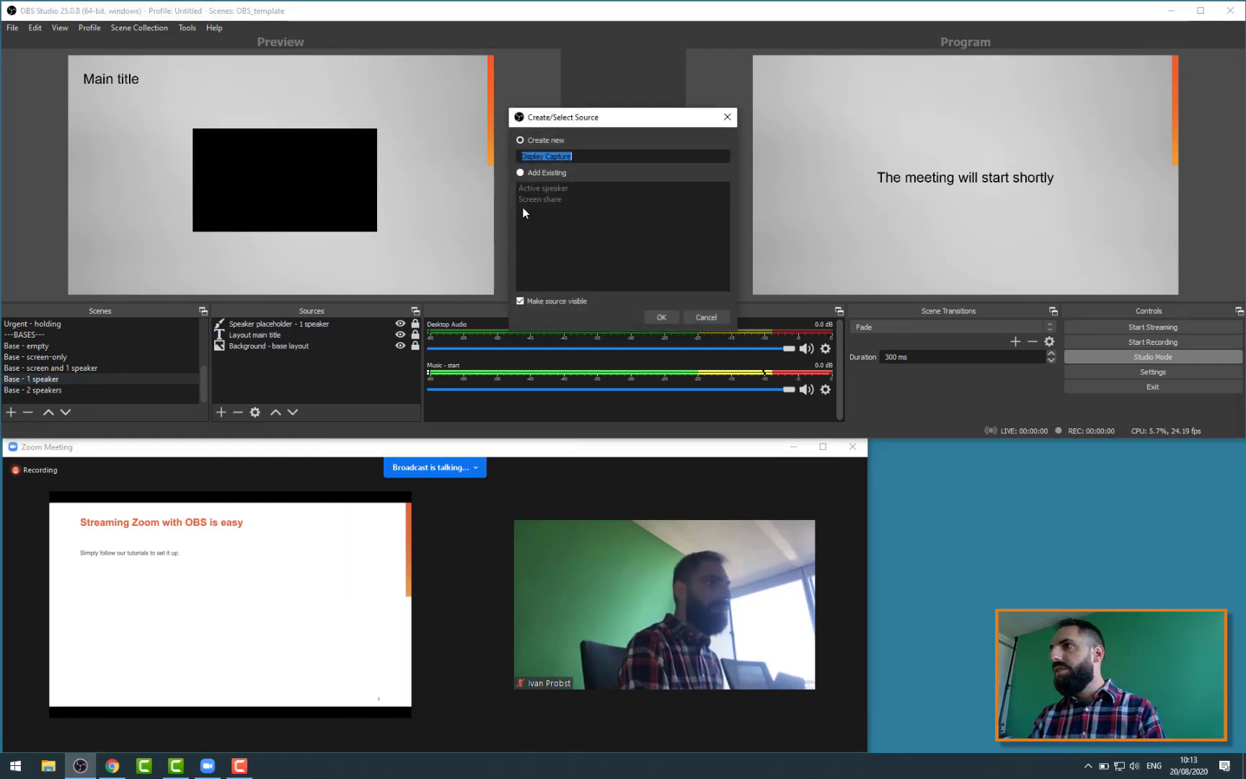
click(535, 172)
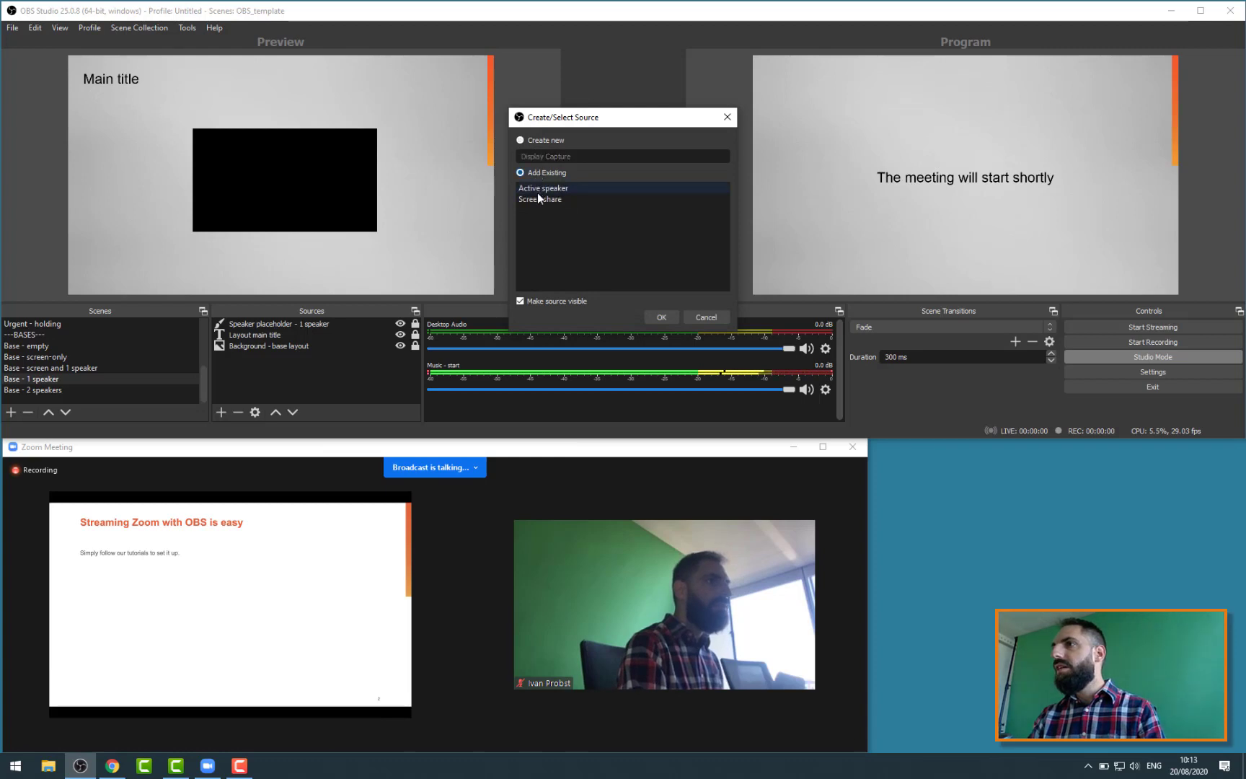
click(542, 188)
click(661, 316)
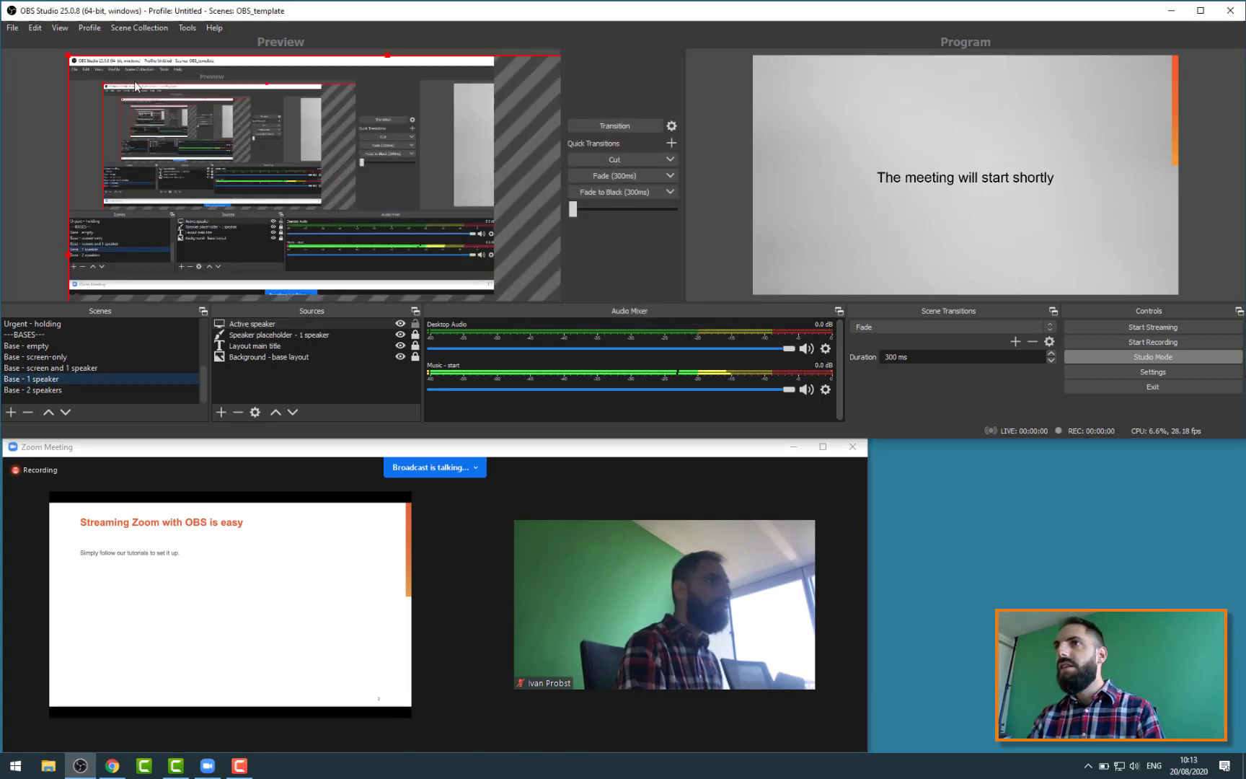
Size the Active speaker capture over the speaker placeholder and hide the placeholder.
drag(69, 56, 256, 222)
drag(356, 258, 286, 154)
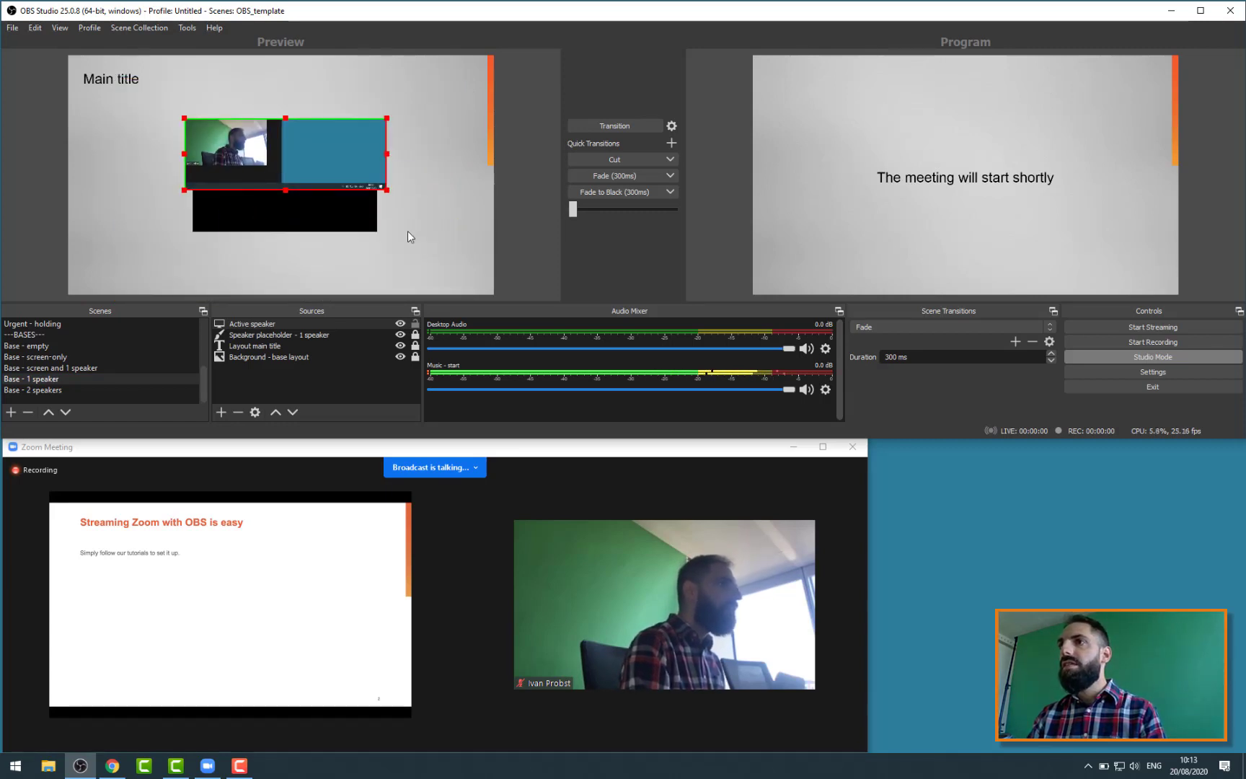
drag(388, 196, 366, 243)
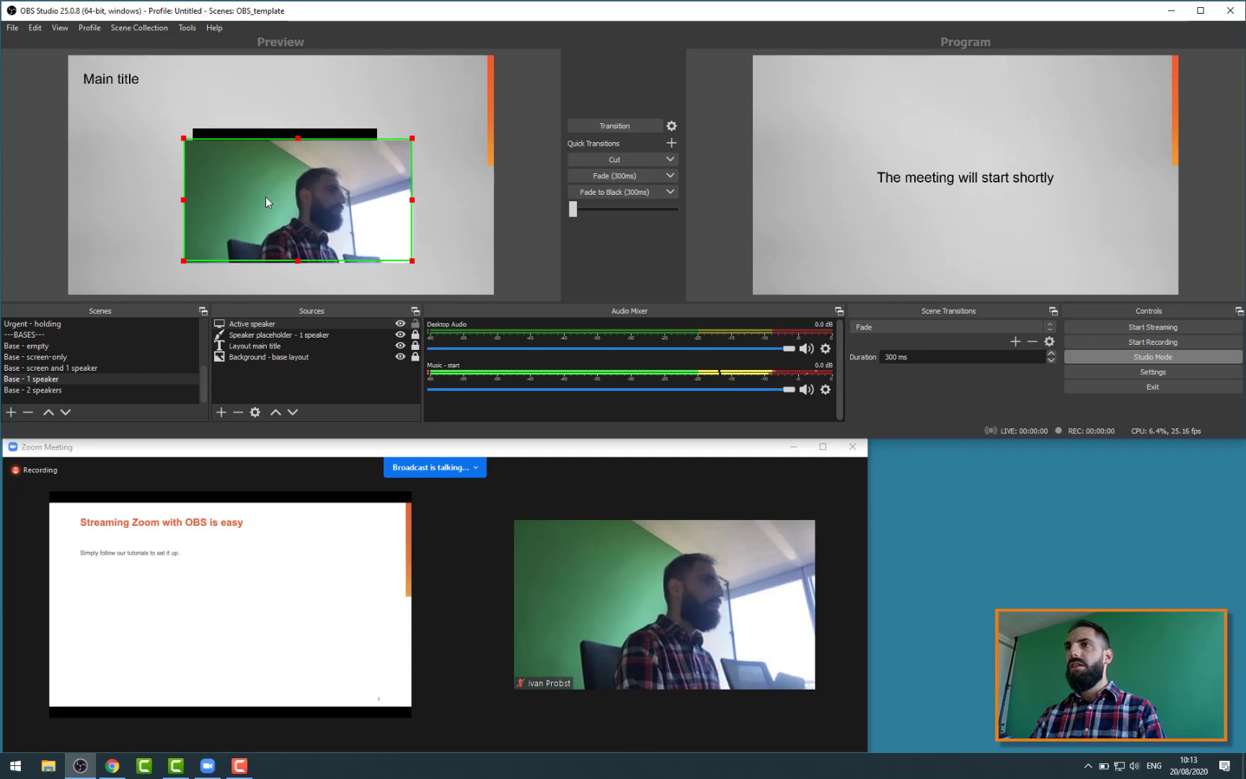
drag(266, 196, 255, 187)
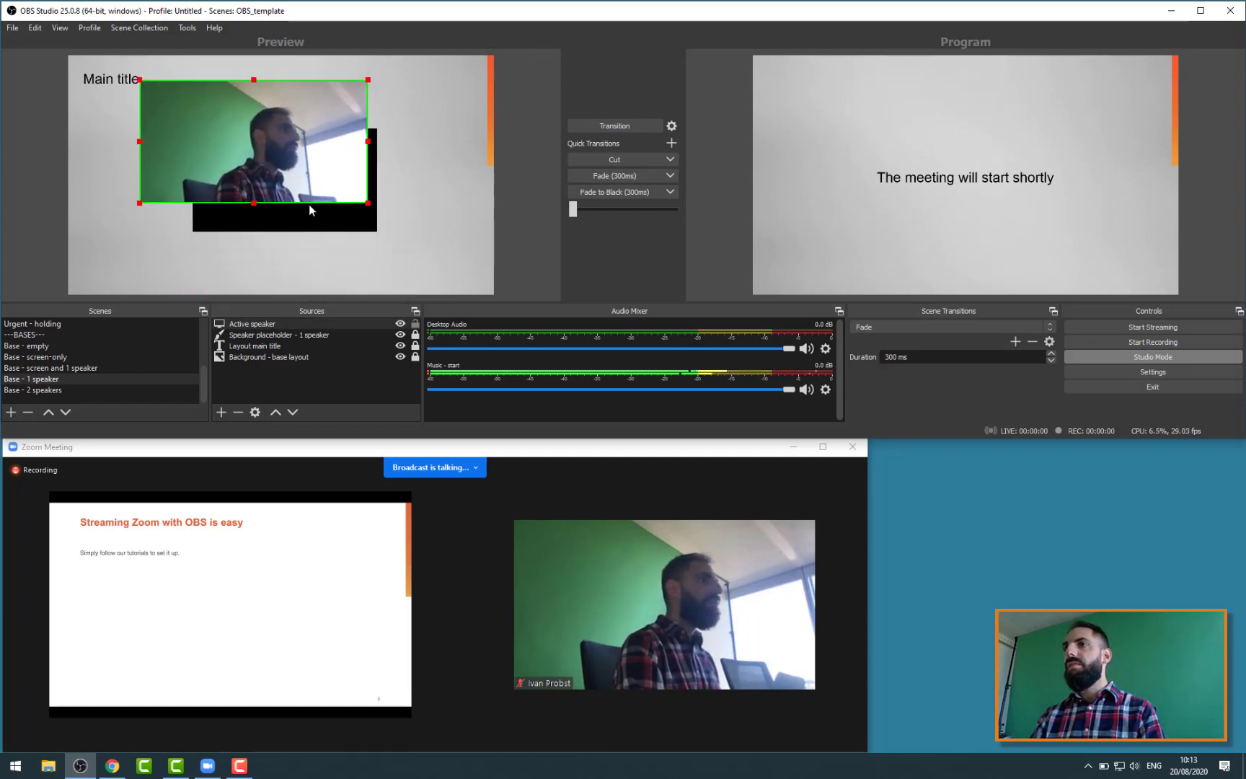
click(453, 225)
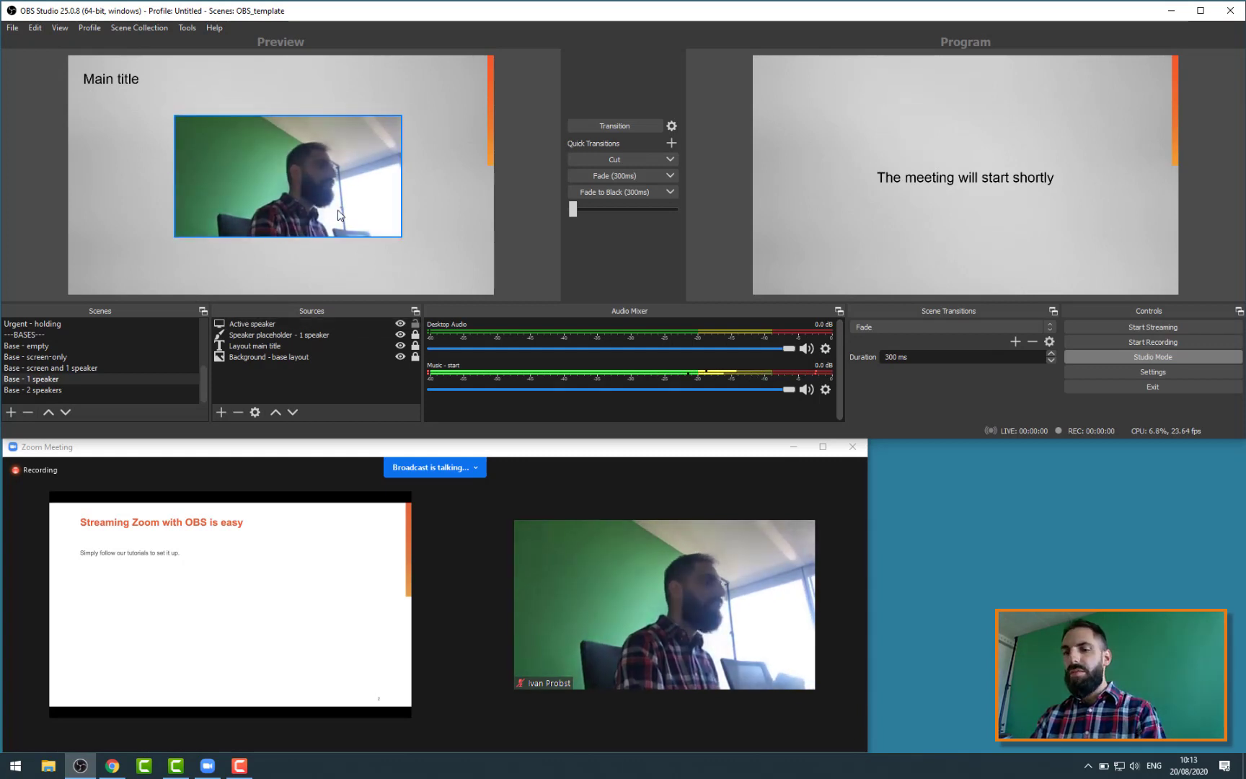
click(338, 215)
click(474, 192)
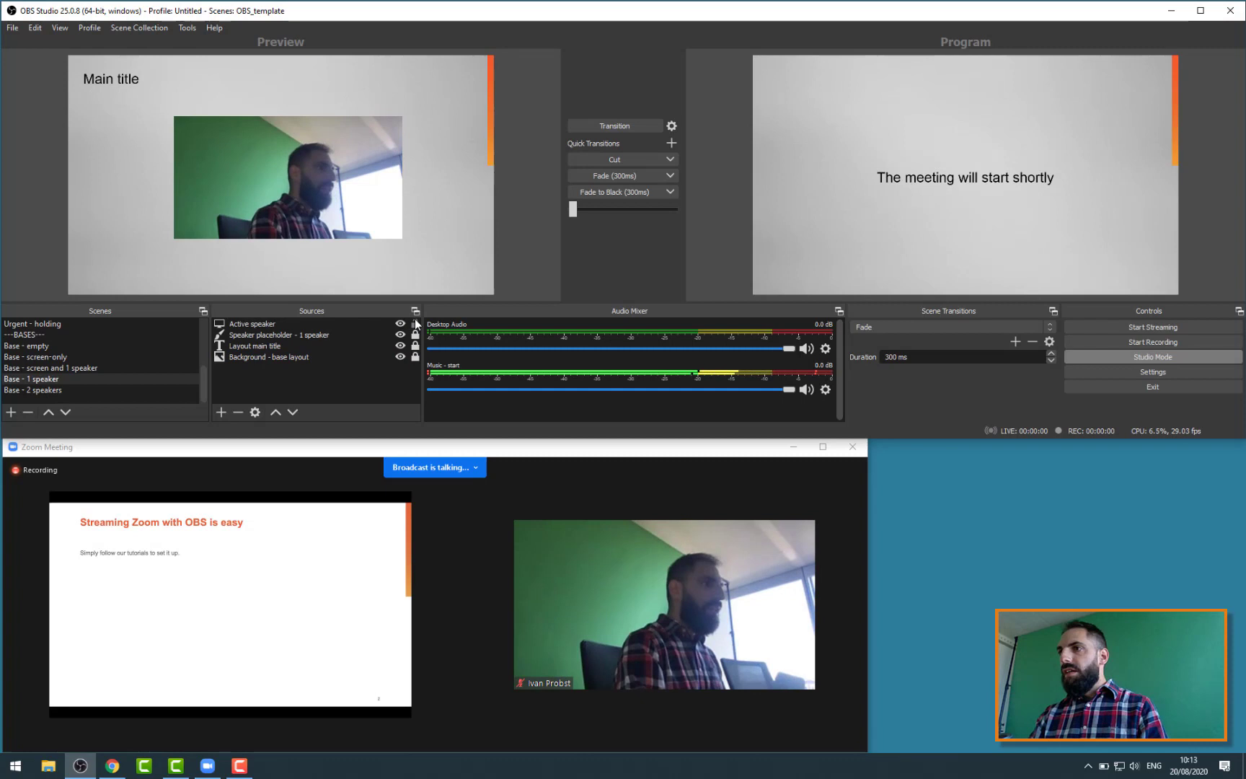
click(400, 335)
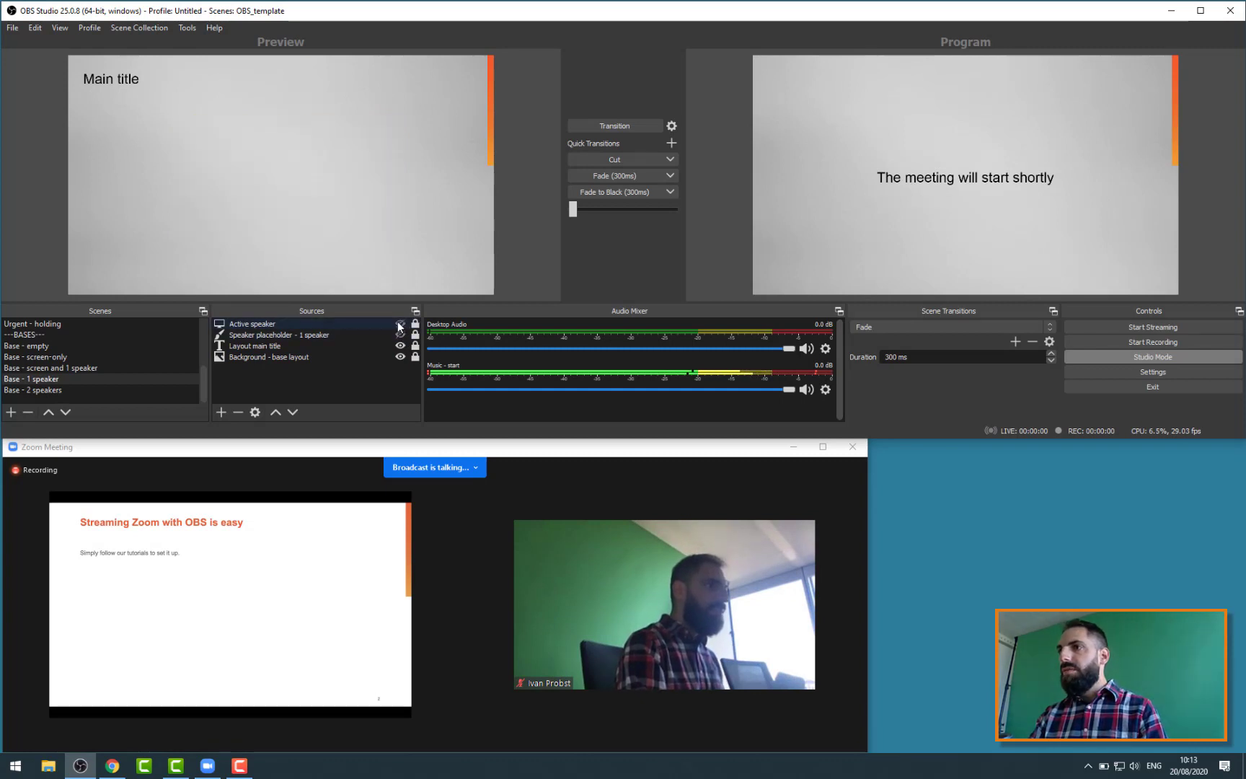
Duplicate Base - 1 speaker as 'MAIN - 1 speaker' and drag it up the Scenes list.
click(102, 376)
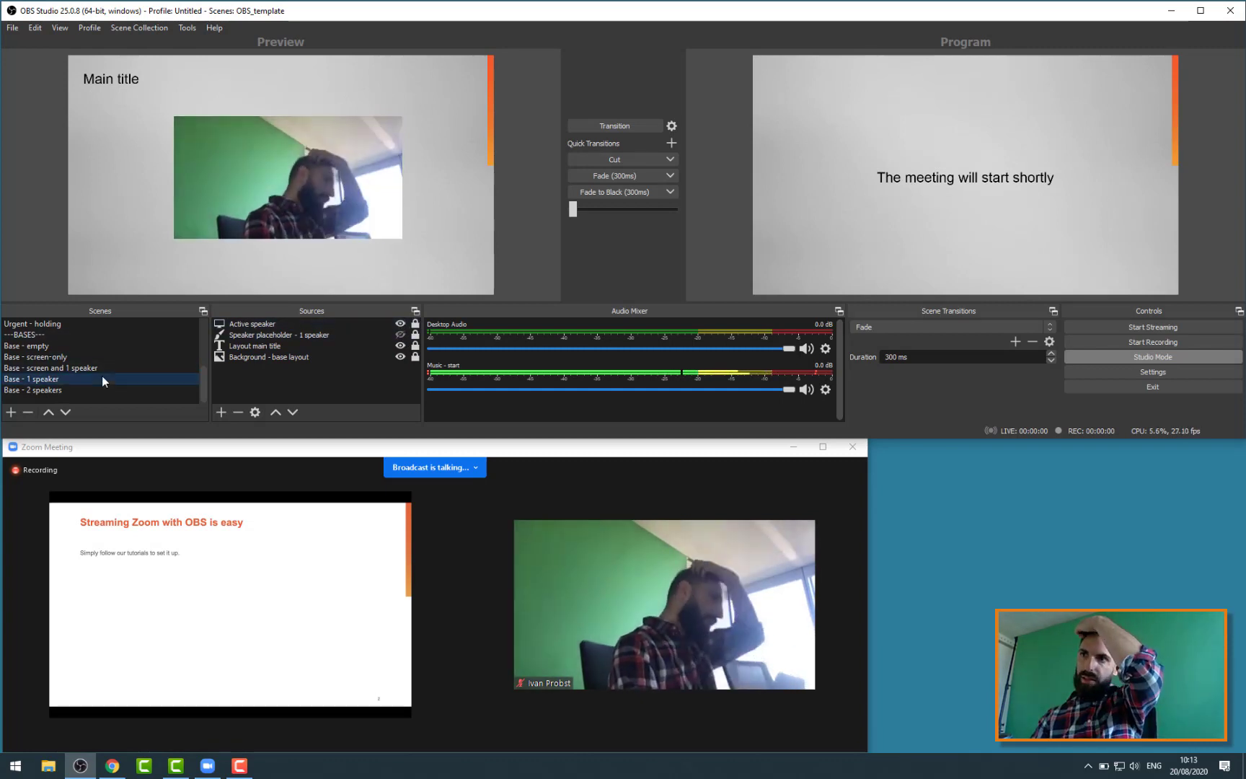
right_click(133, 375)
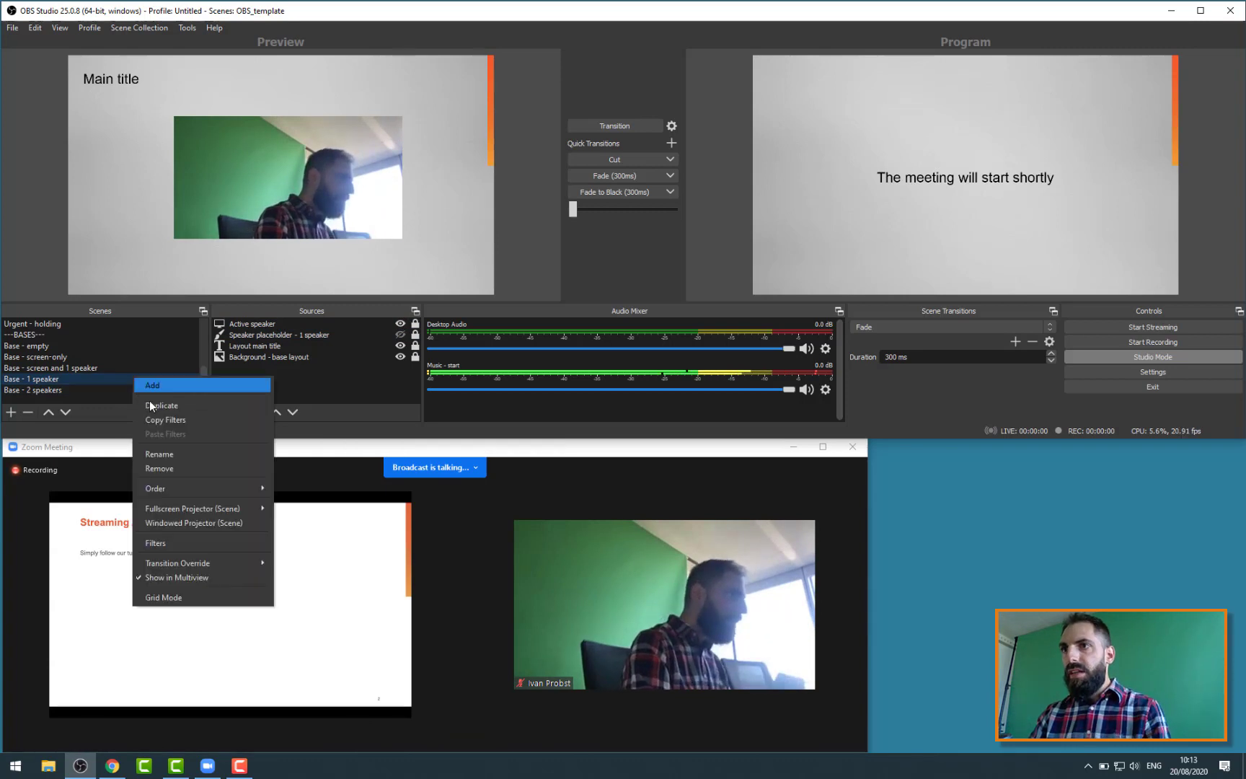
click(176, 408)
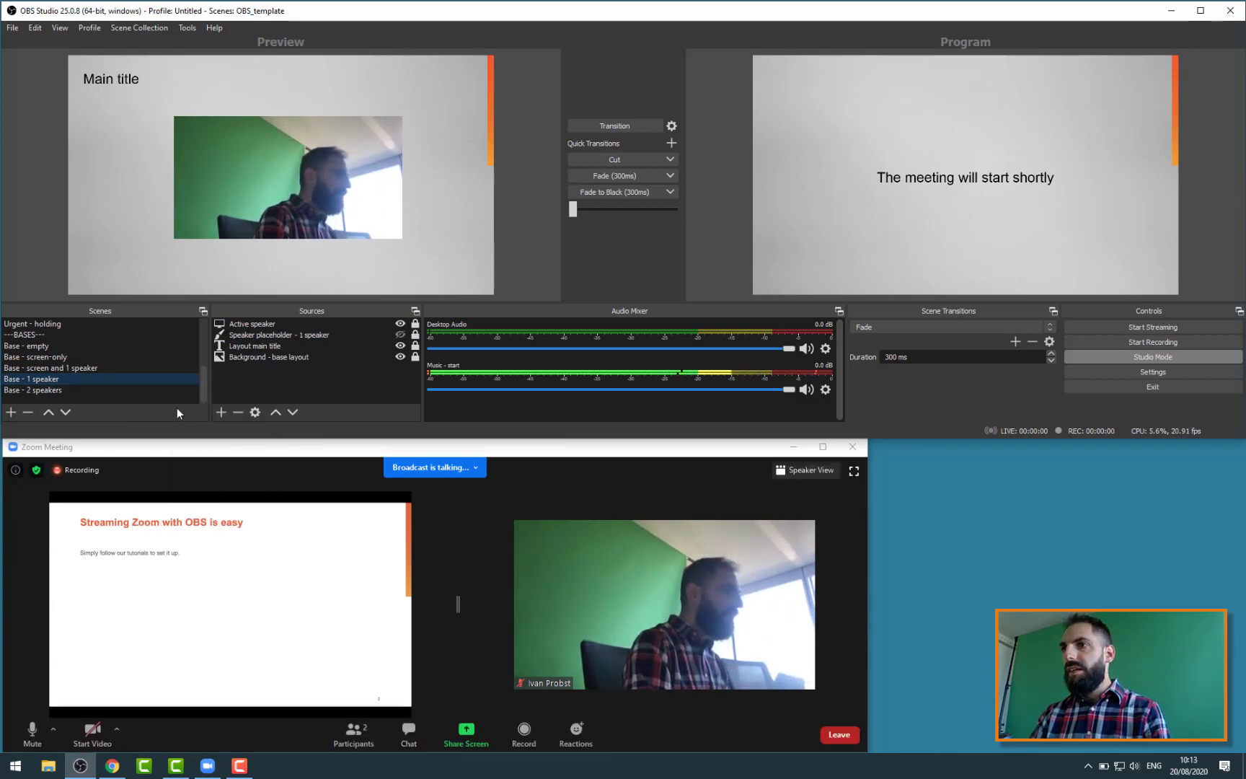
key(End)
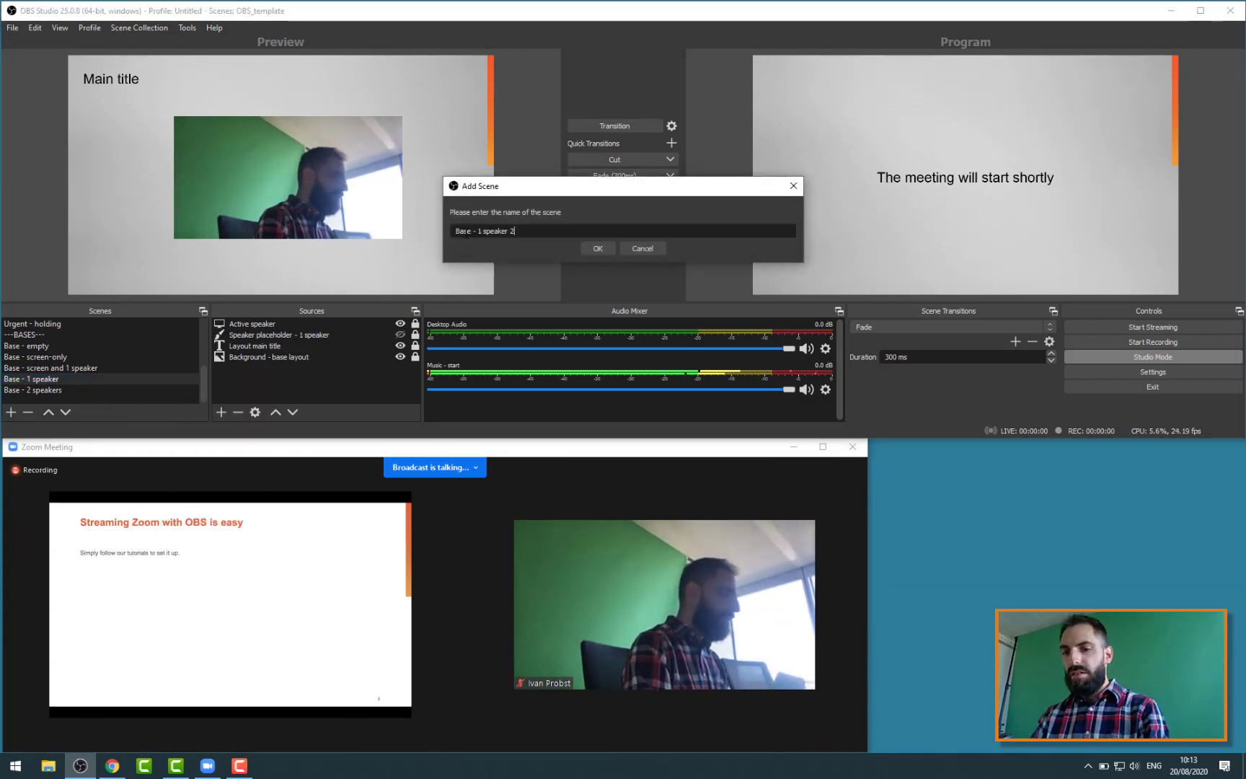
key(BackSpace)
key(BackSpace)
text(MAIN)
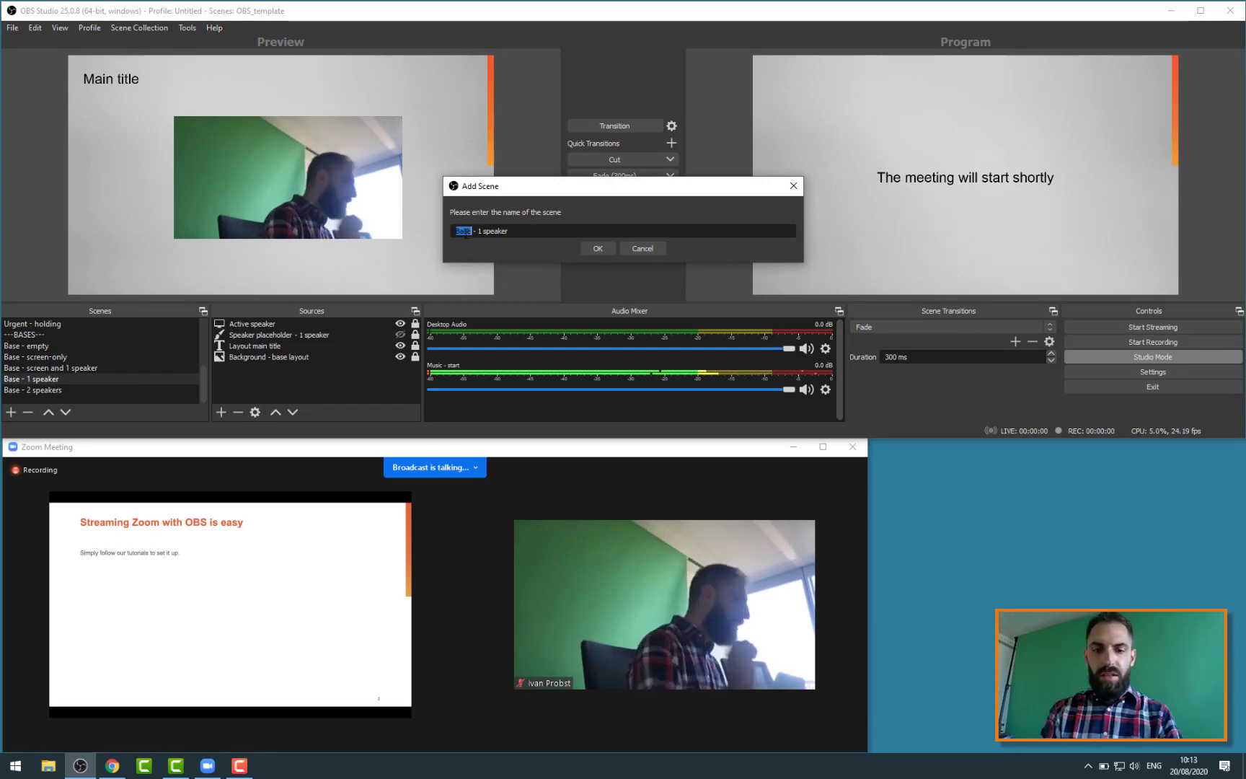
key(Return)
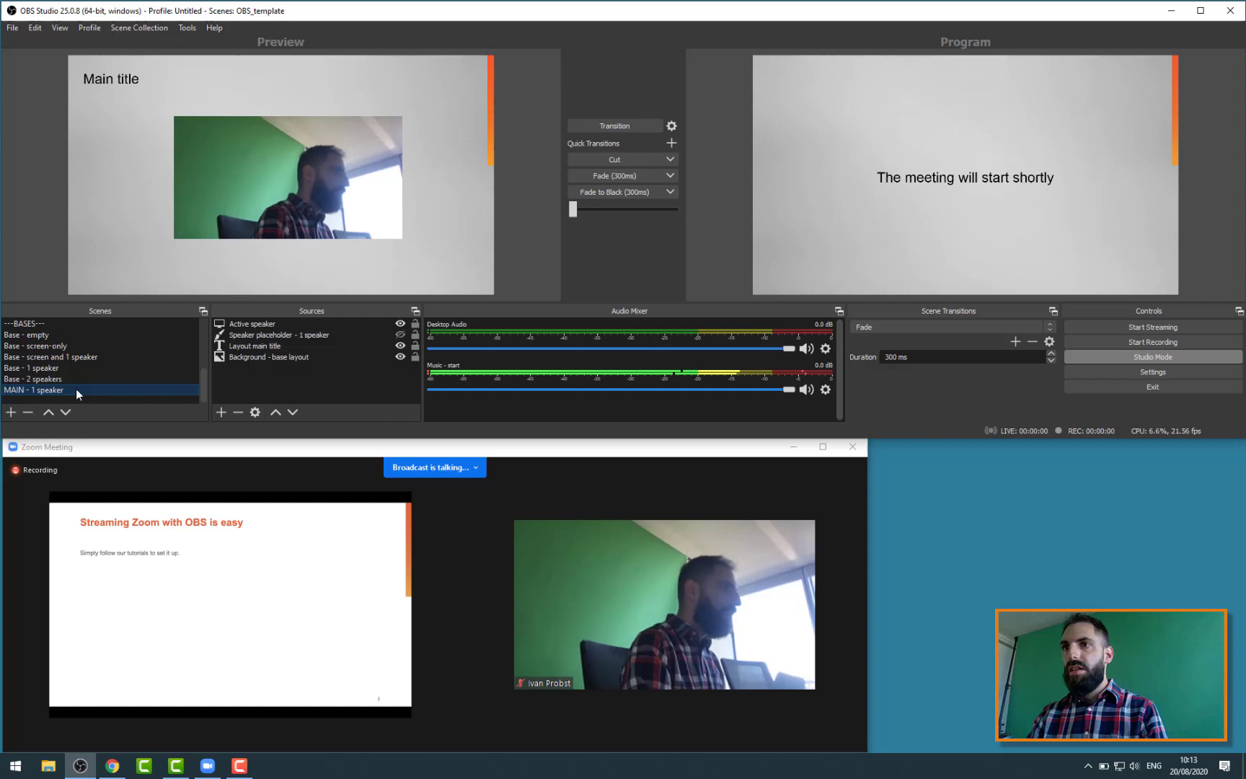
mouse_move(76, 389)
mouse_down()
mouse_move(80, 312)
mouse_move(82, 395)
mouse_up()
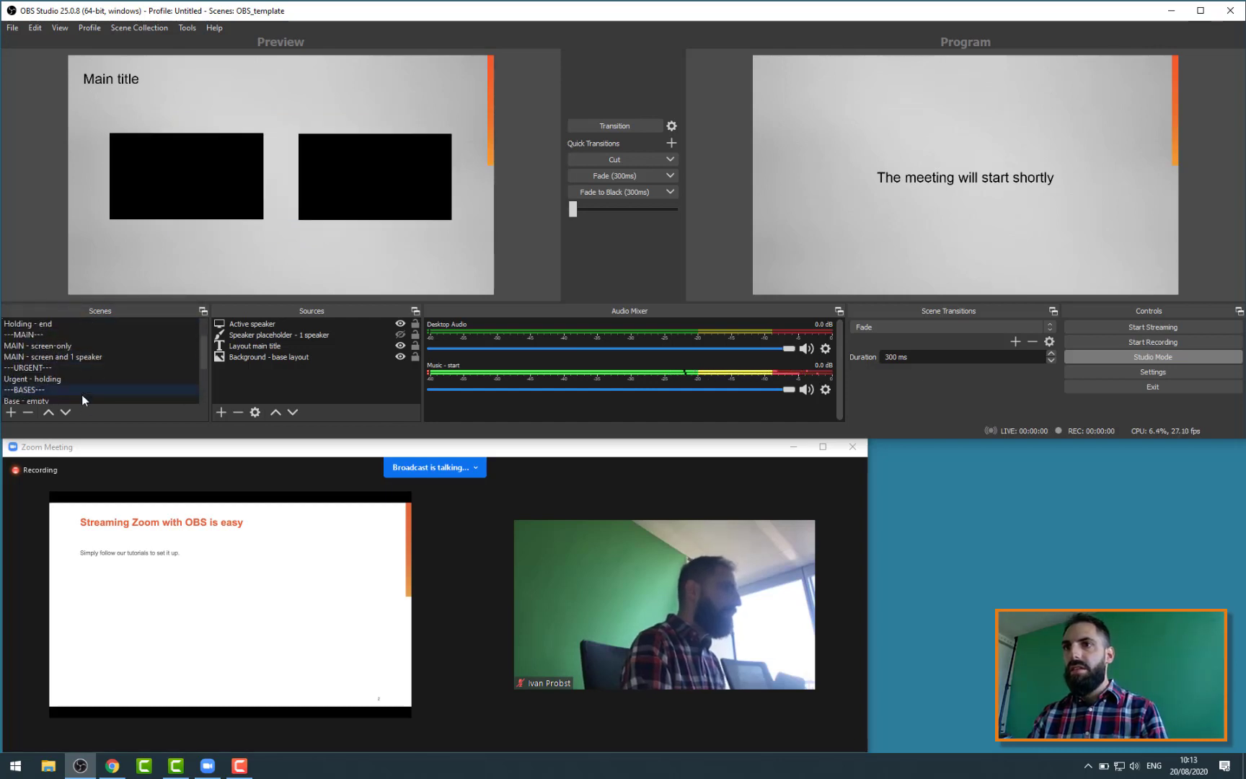
Move MAIN - 1 speaker into the MAIN group of scenes.
scroll(81, 394, up, 2)
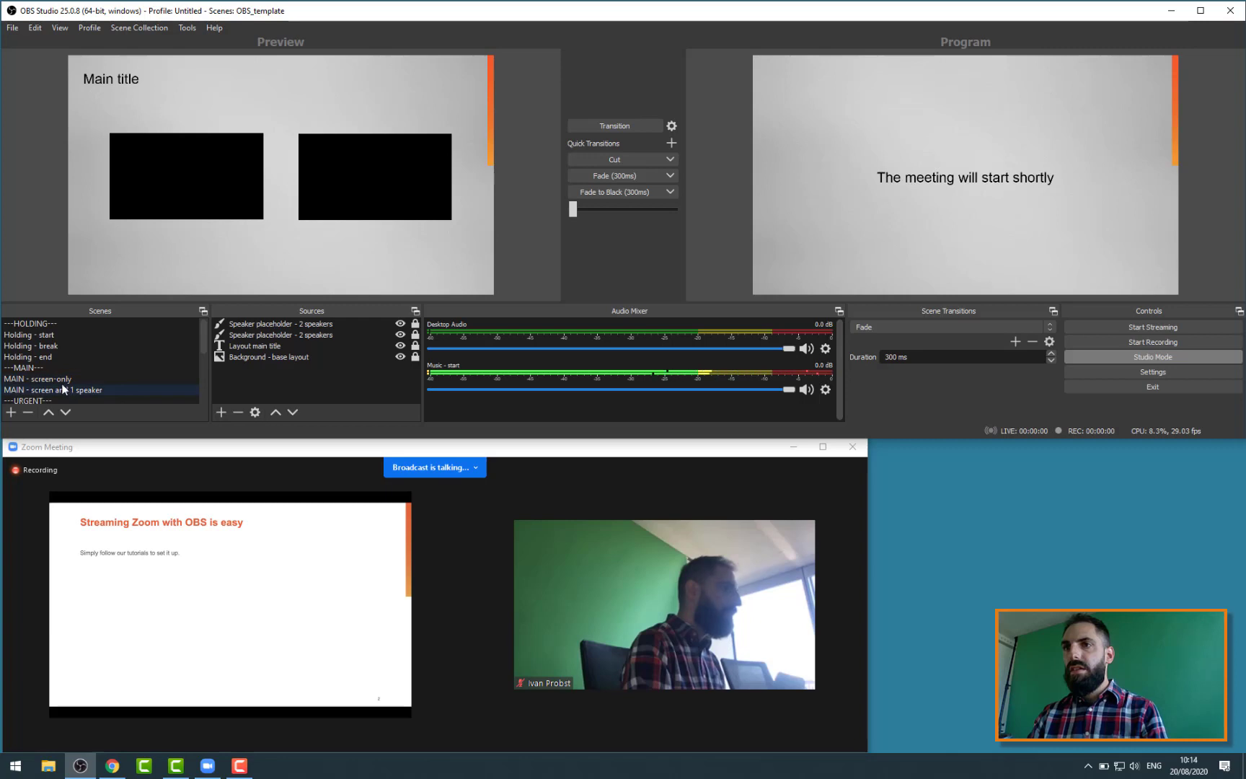
scroll(64, 388, down, 1)
scroll(67, 386, down, 1)
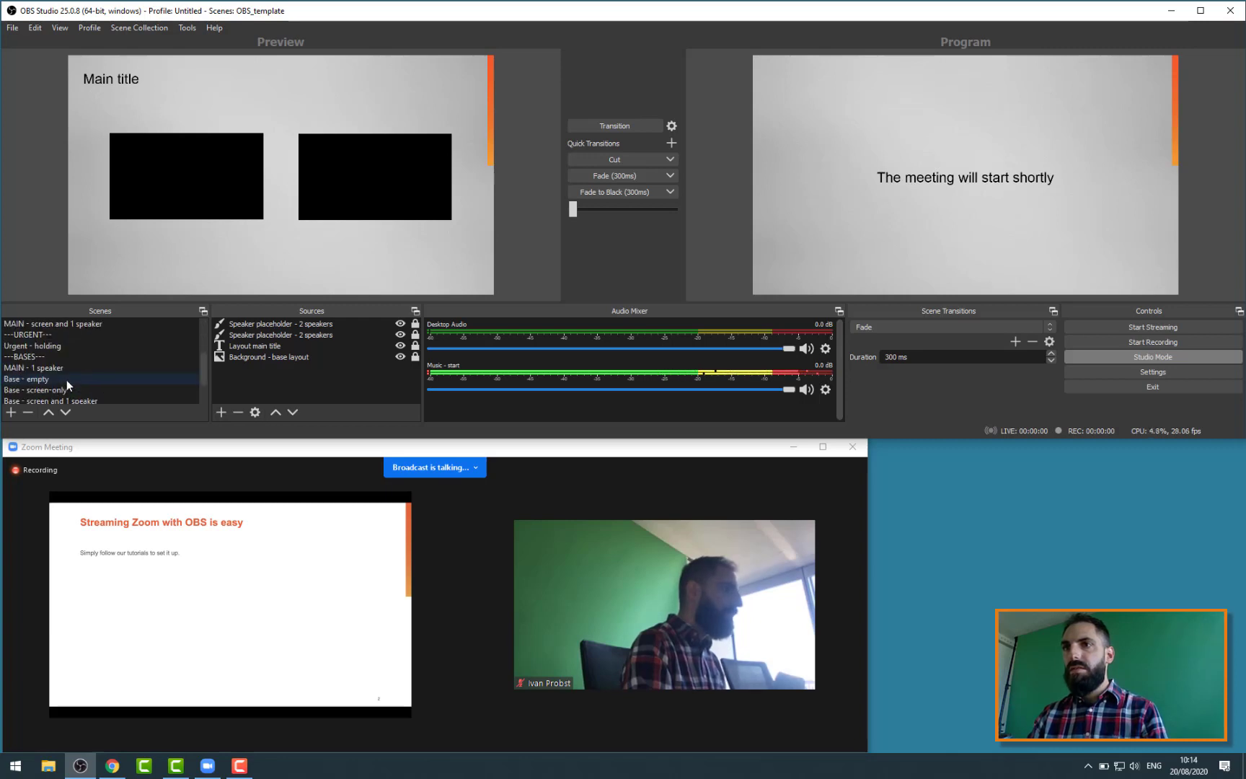
drag(74, 368, 101, 328)
scroll(97, 328, up, 1)
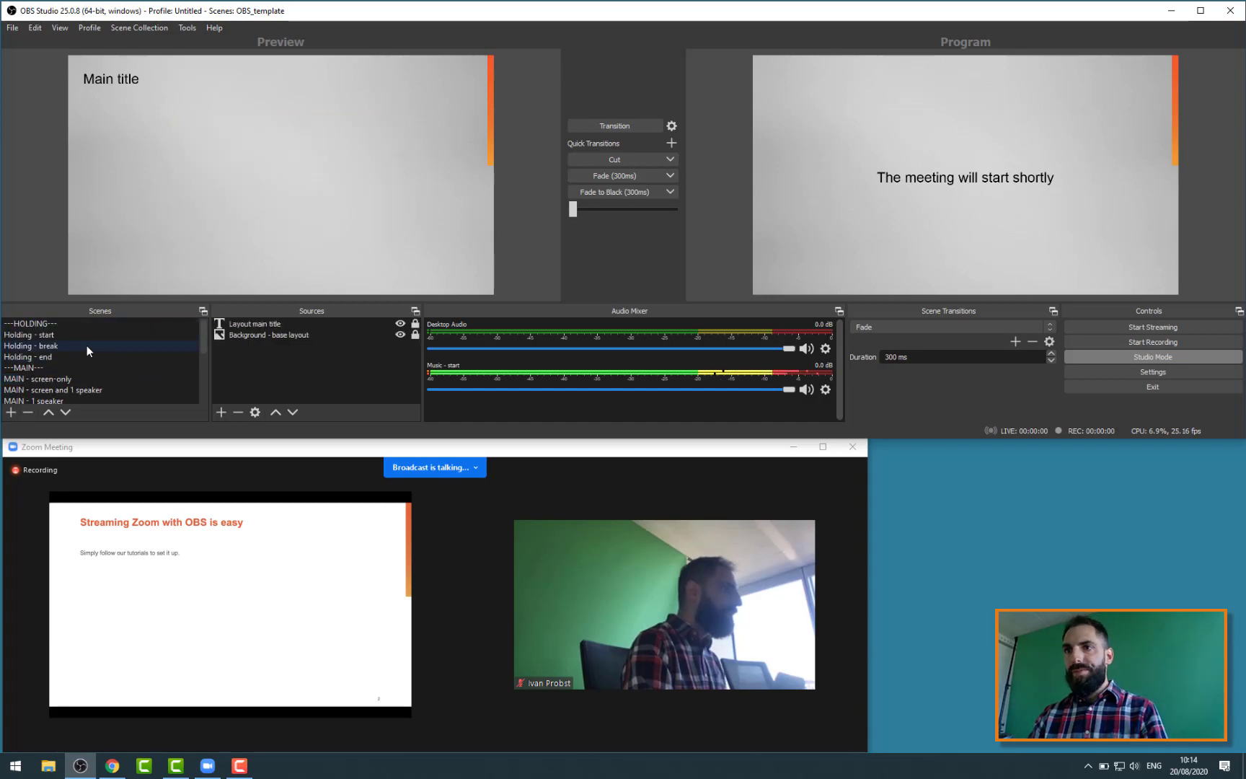
scroll(81, 340, up, 1)
Preview Holding - start, Holding - end, the three MAIN scenes and Urgent - holding.
click(75, 336)
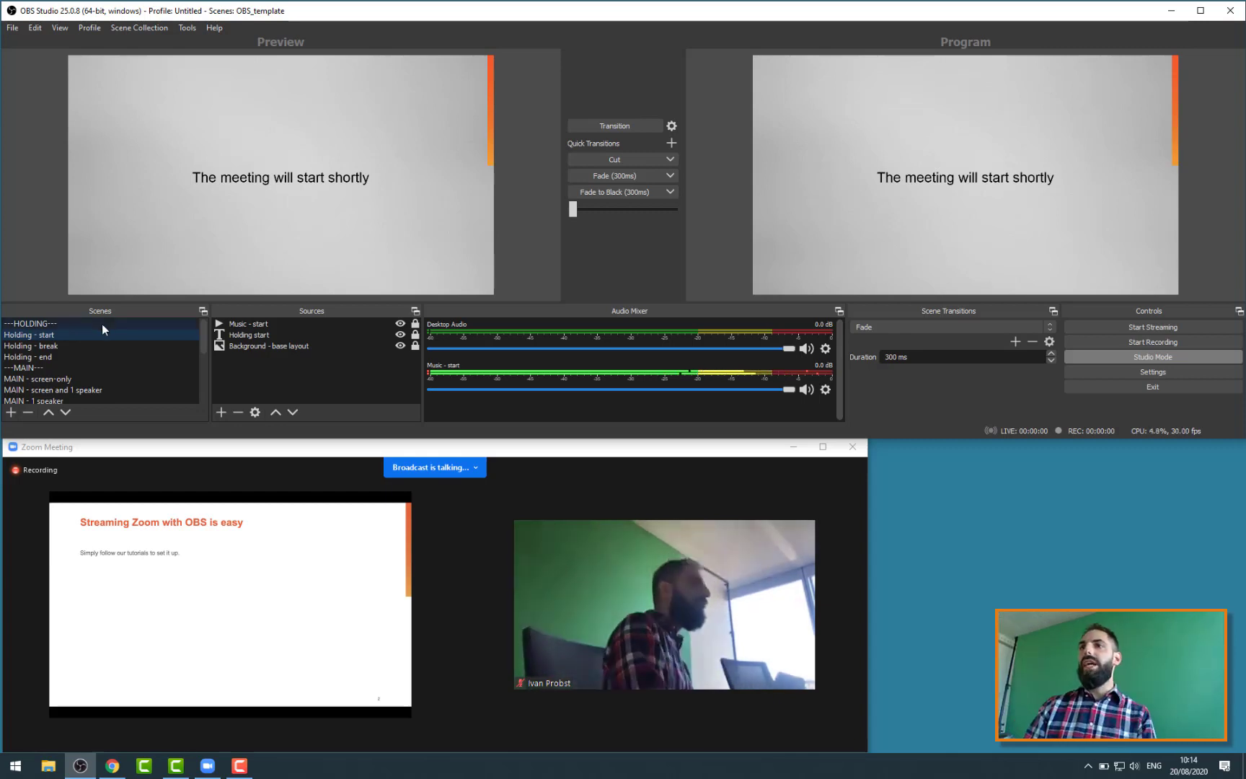
click(61, 356)
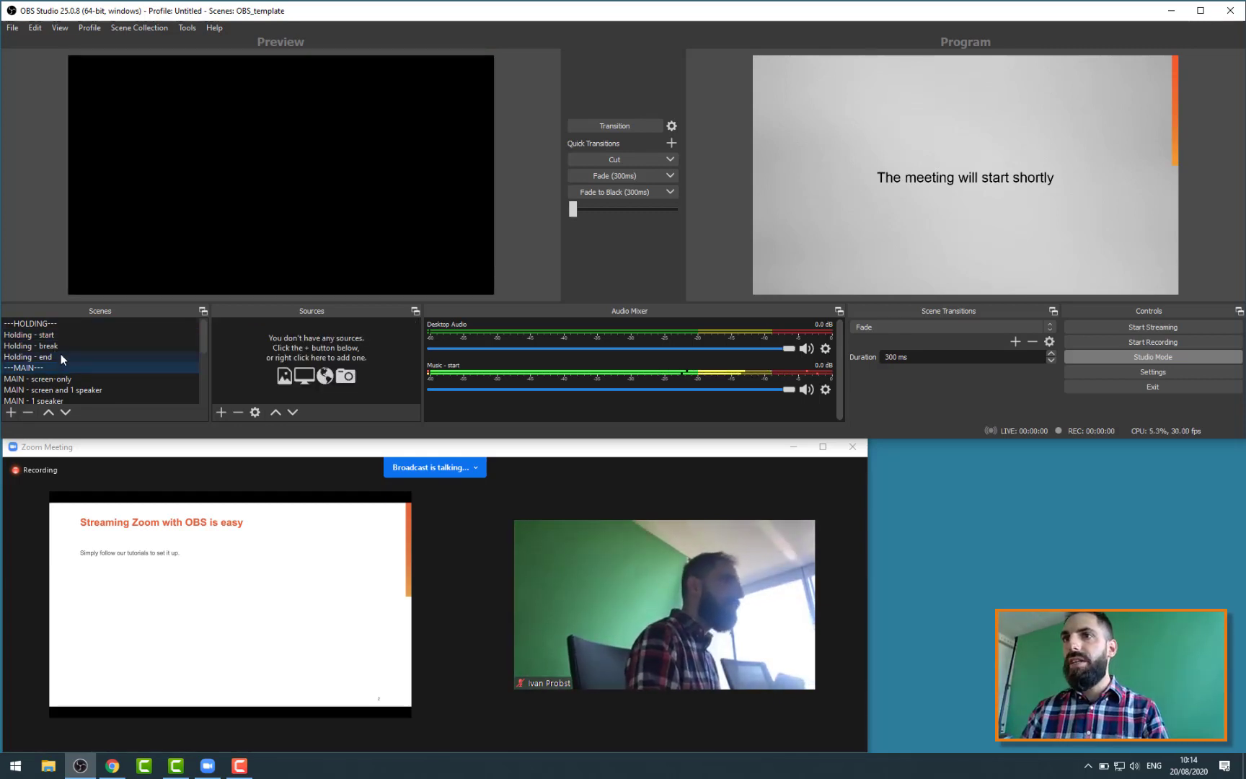
scroll(67, 359, down, 1)
click(68, 343)
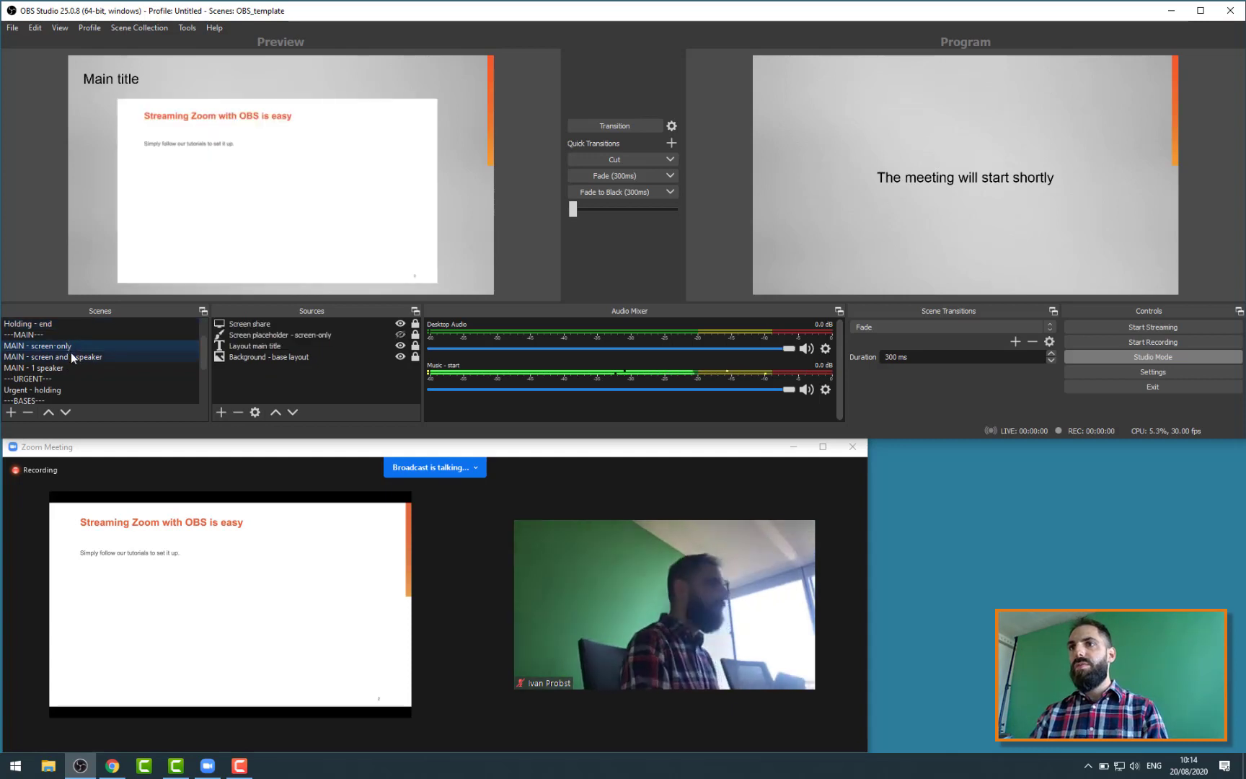
click(72, 356)
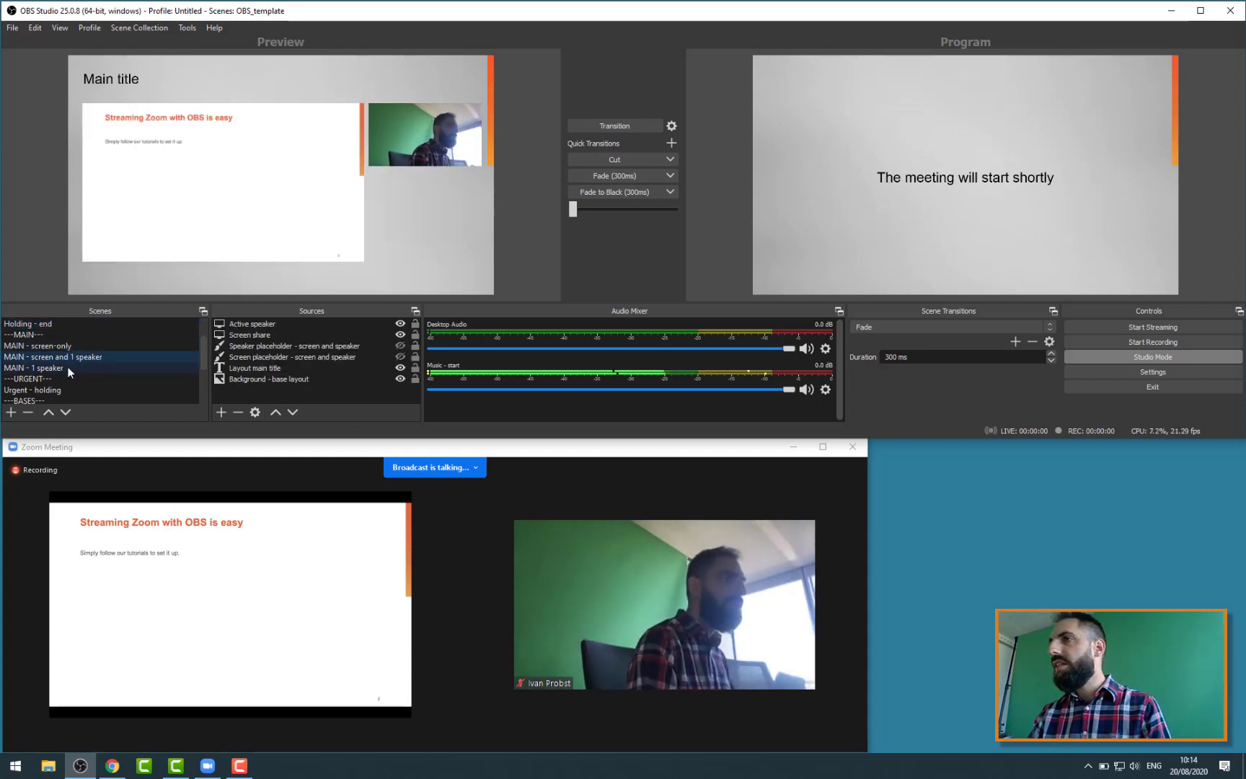
click(68, 366)
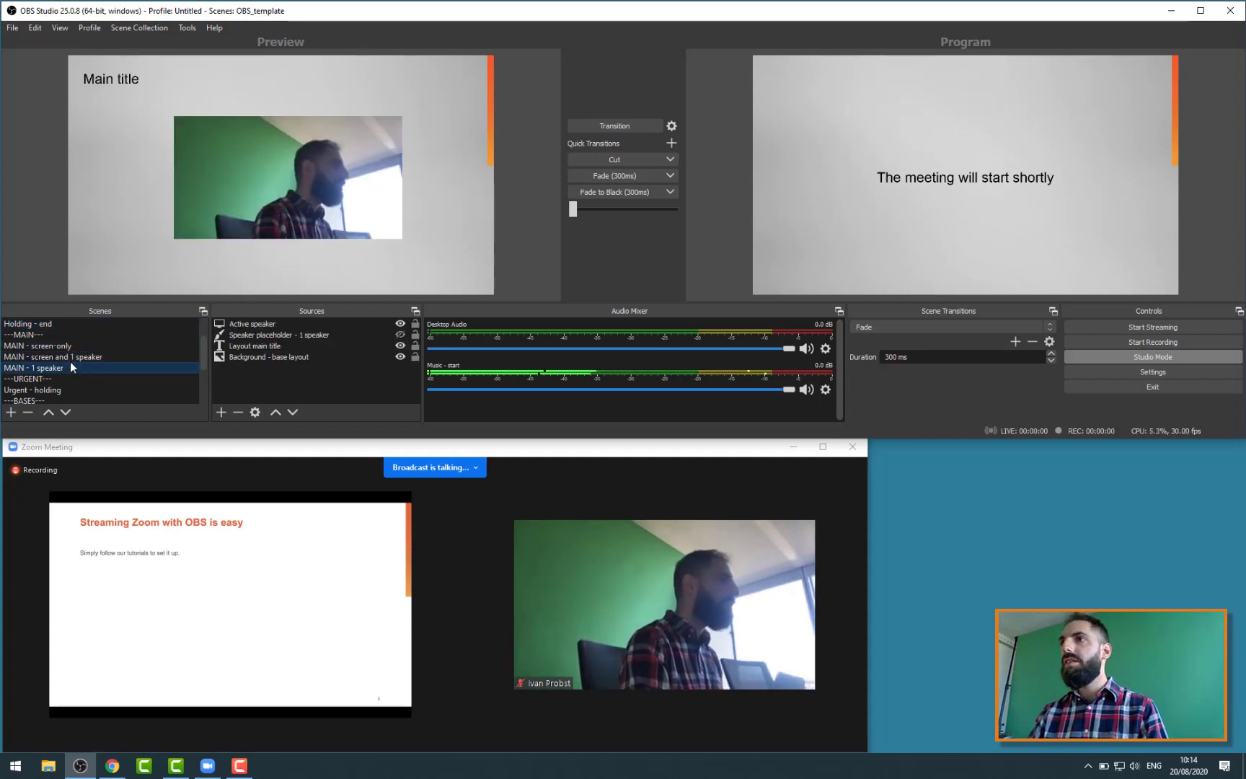
scroll(69, 358, down, 1)
click(69, 358)
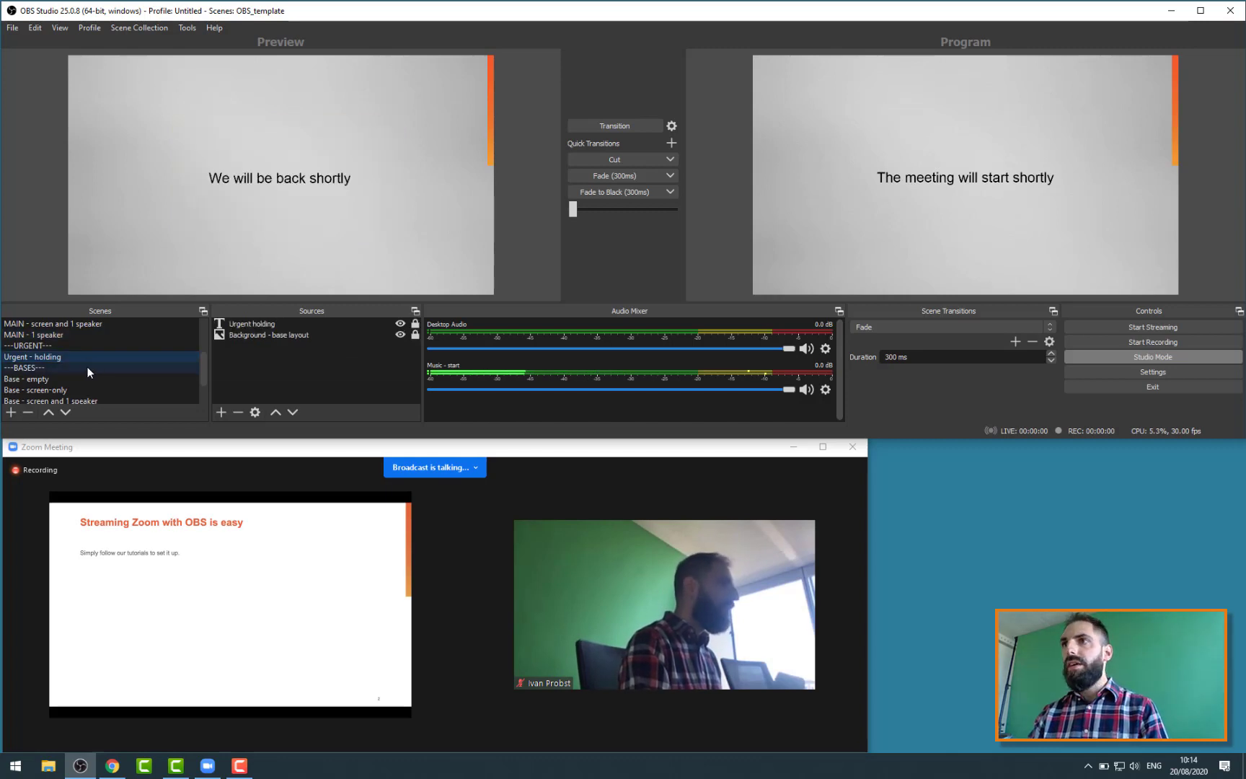
Step through the base layout scenes, ending on Base - empty.
scroll(91, 358, down, 1)
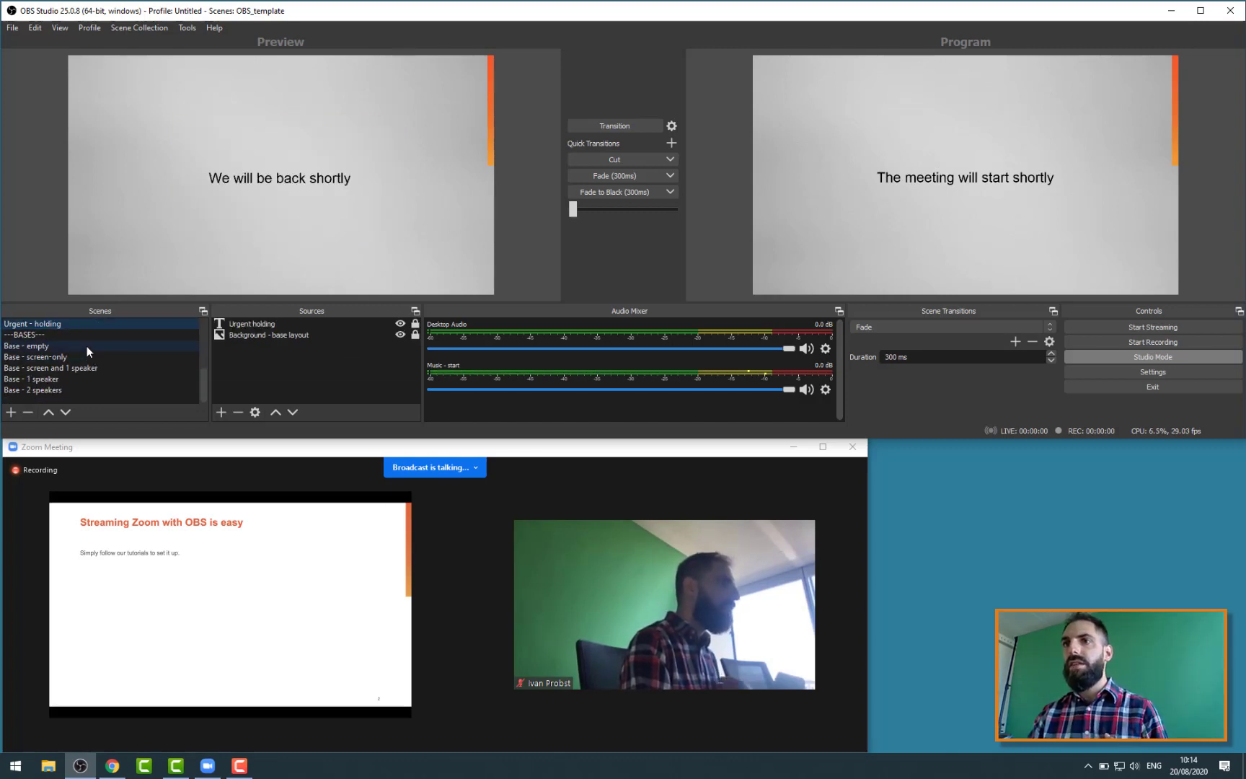
click(87, 347)
click(85, 357)
click(86, 369)
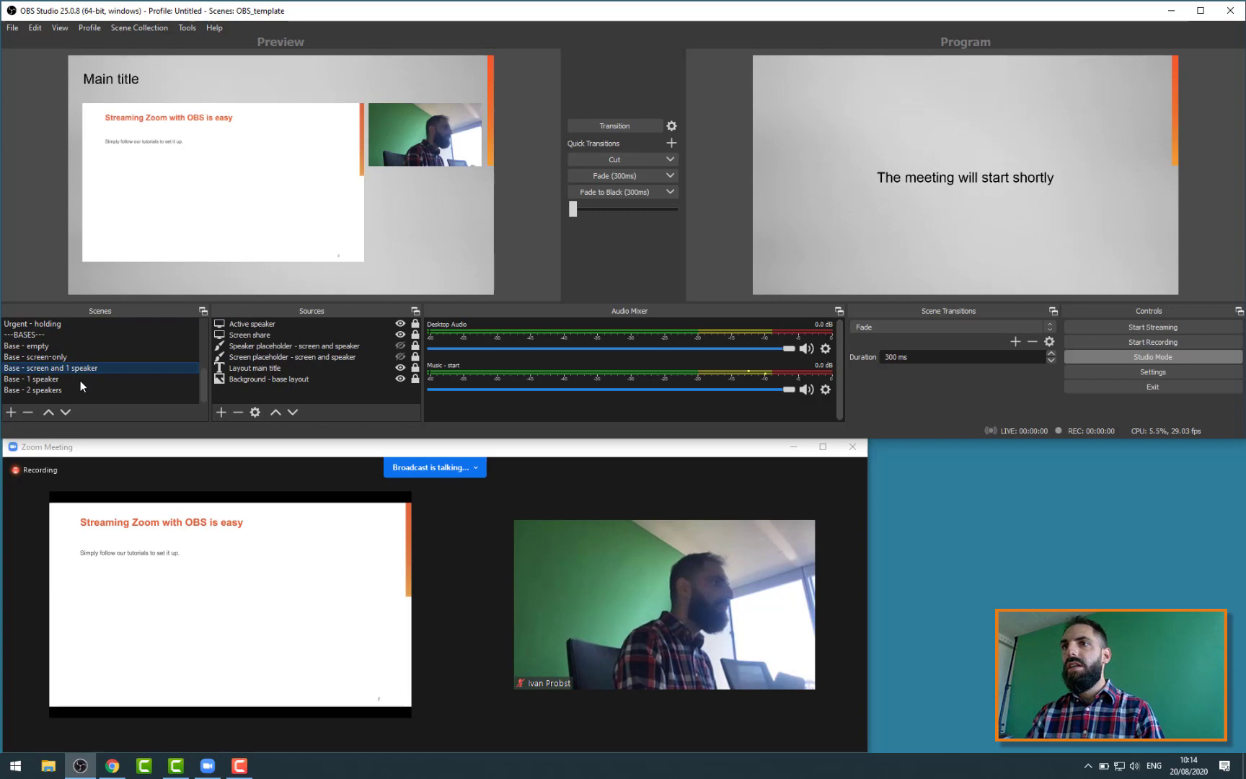
click(80, 380)
click(80, 349)
scroll(94, 361, up, 3)
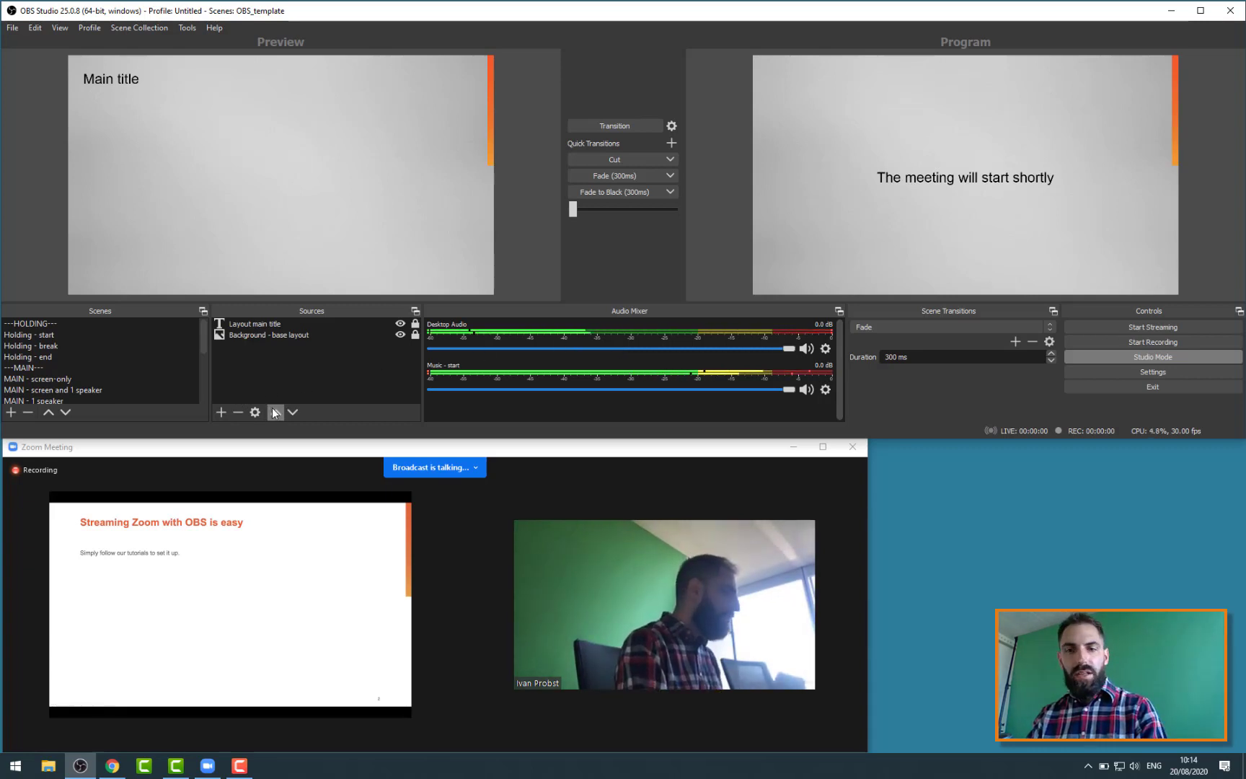
Adjust the computer volume and drag the Desktop Audio fader down to -4.6 dB.
key(XF86AudioMute)
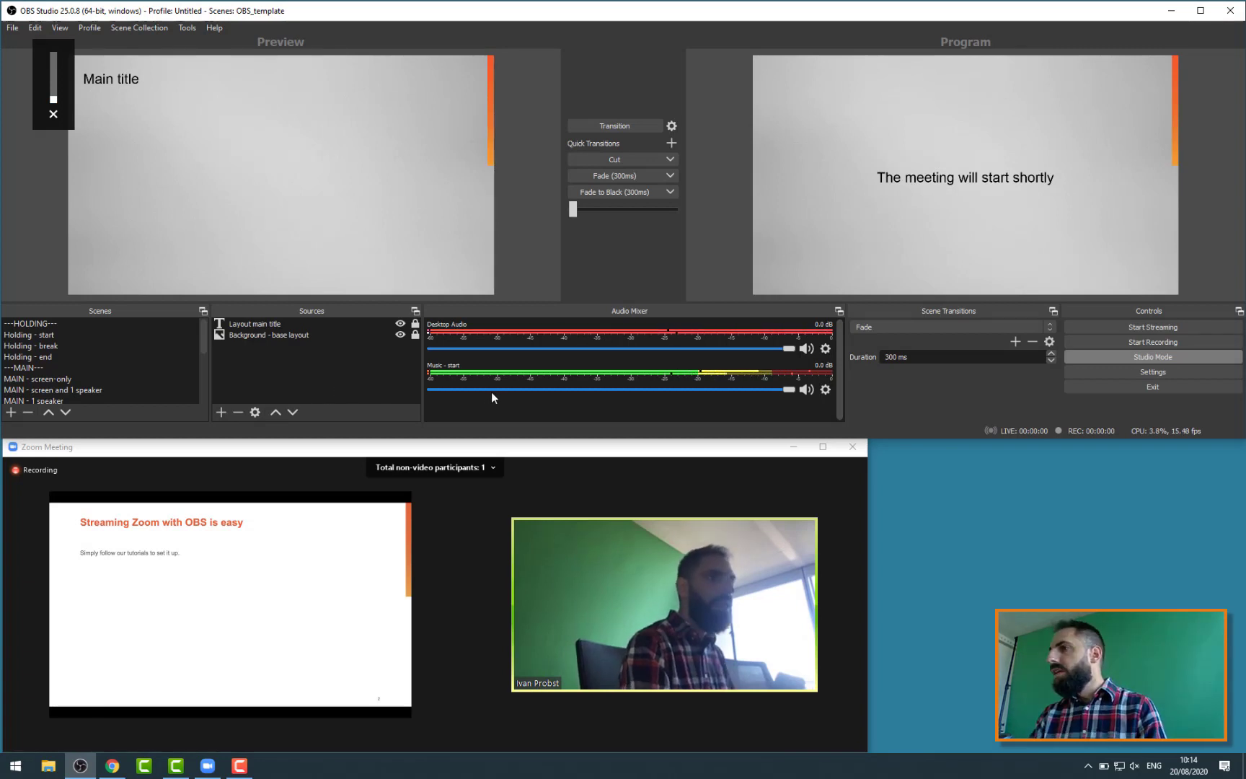
mouse_move(819, 560)
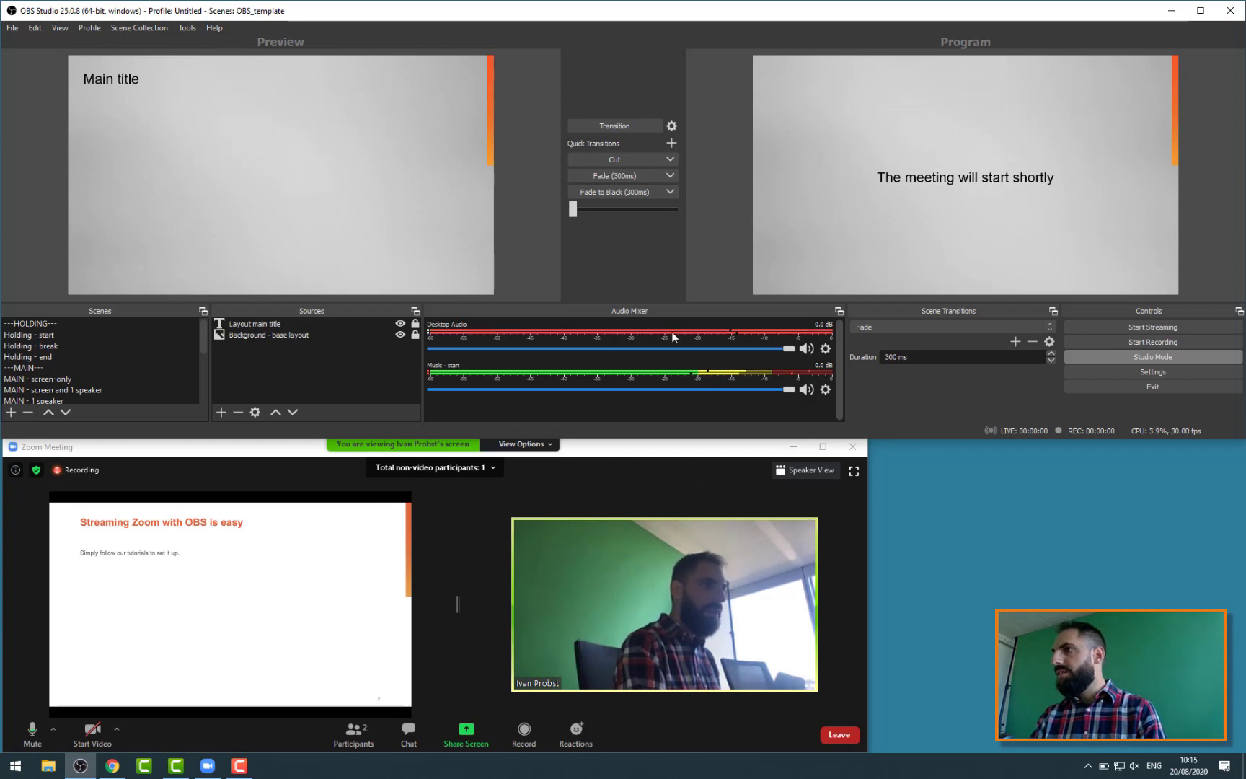
click(770, 349)
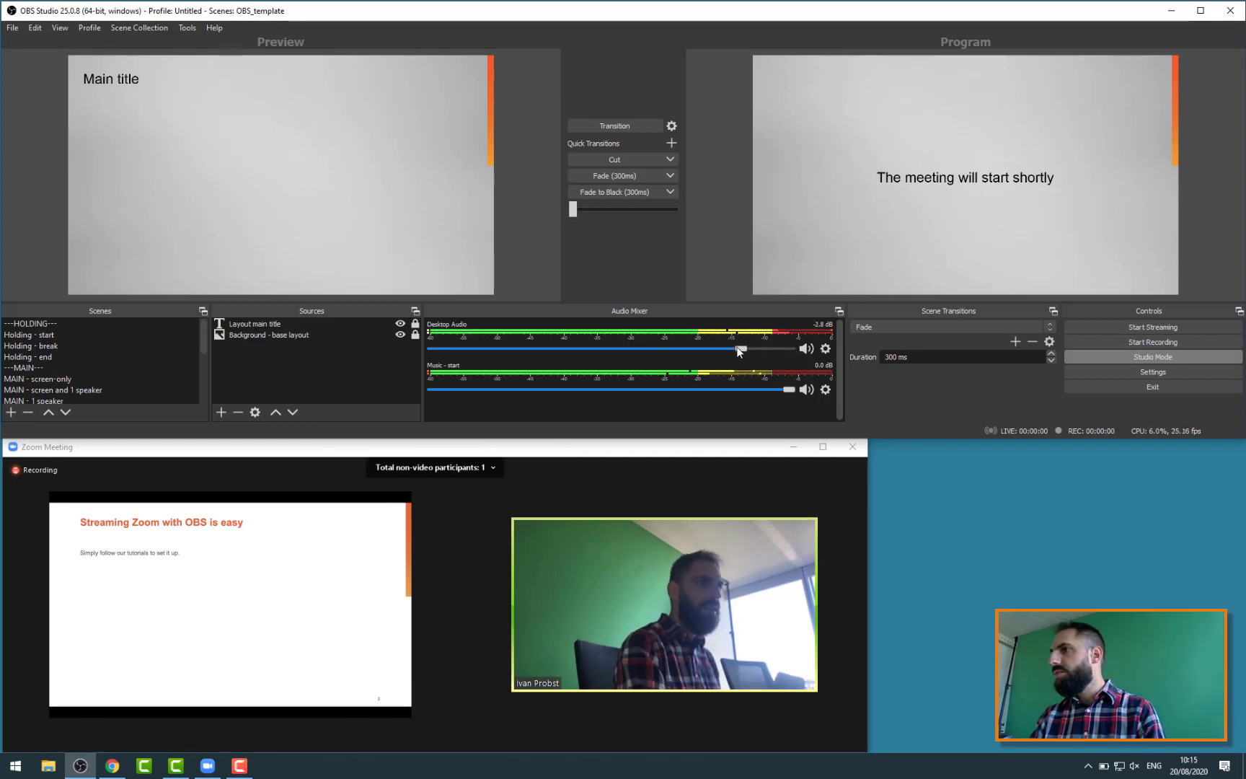
drag(739, 350, 717, 350)
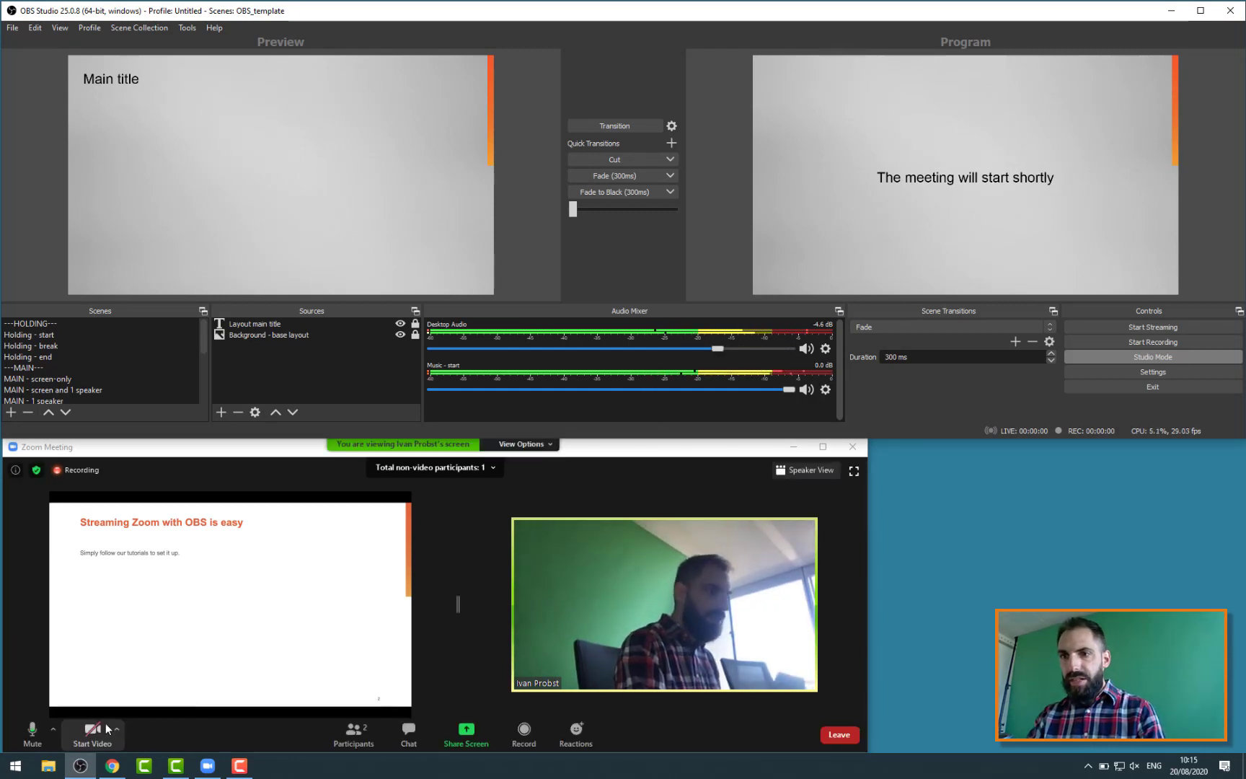
click(52, 730)
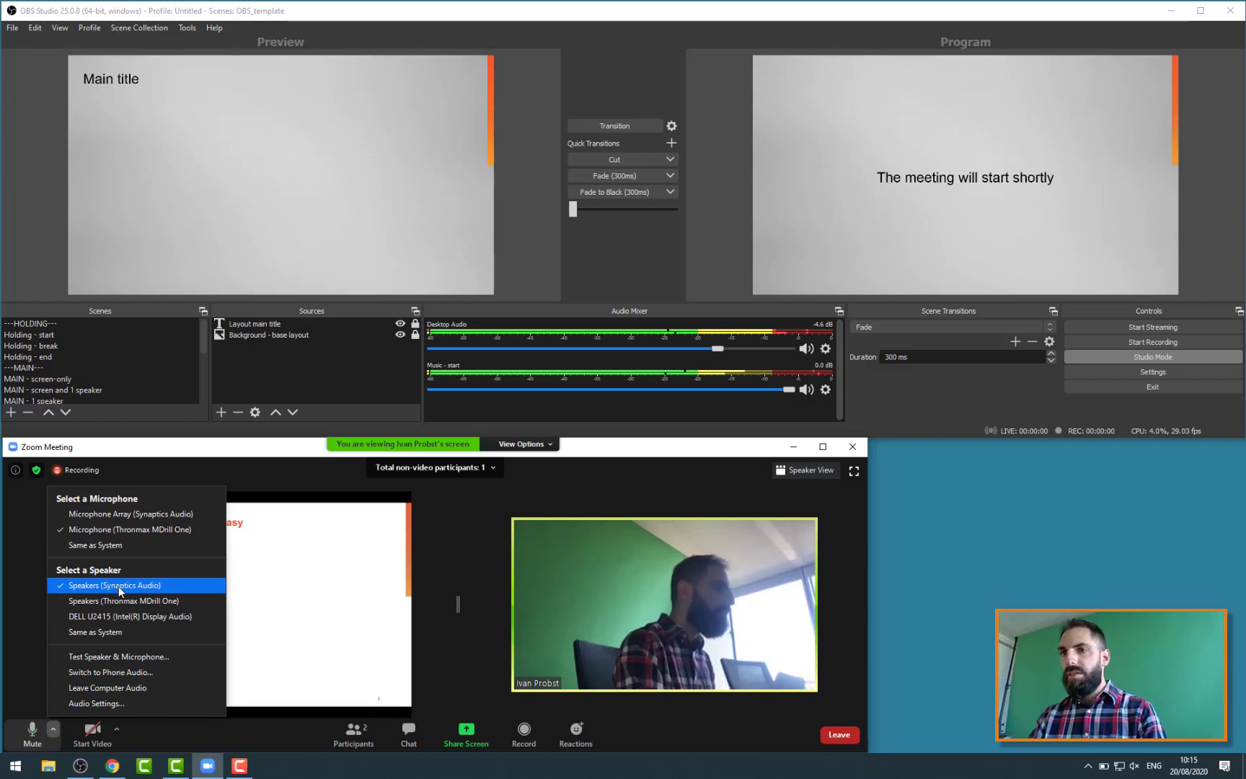
click(978, 423)
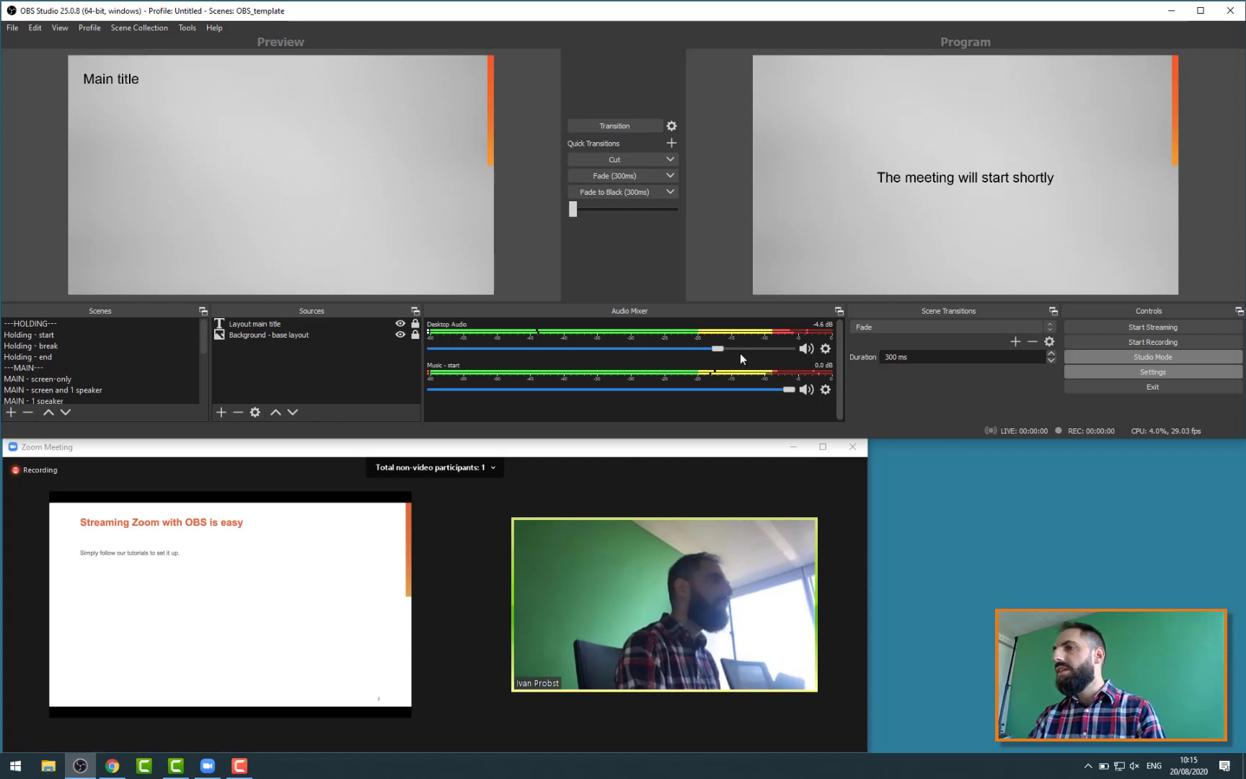
Set the Desktop Audio device to Speakers (Synaptics Audio) in Audio settings and save.
click(1154, 372)
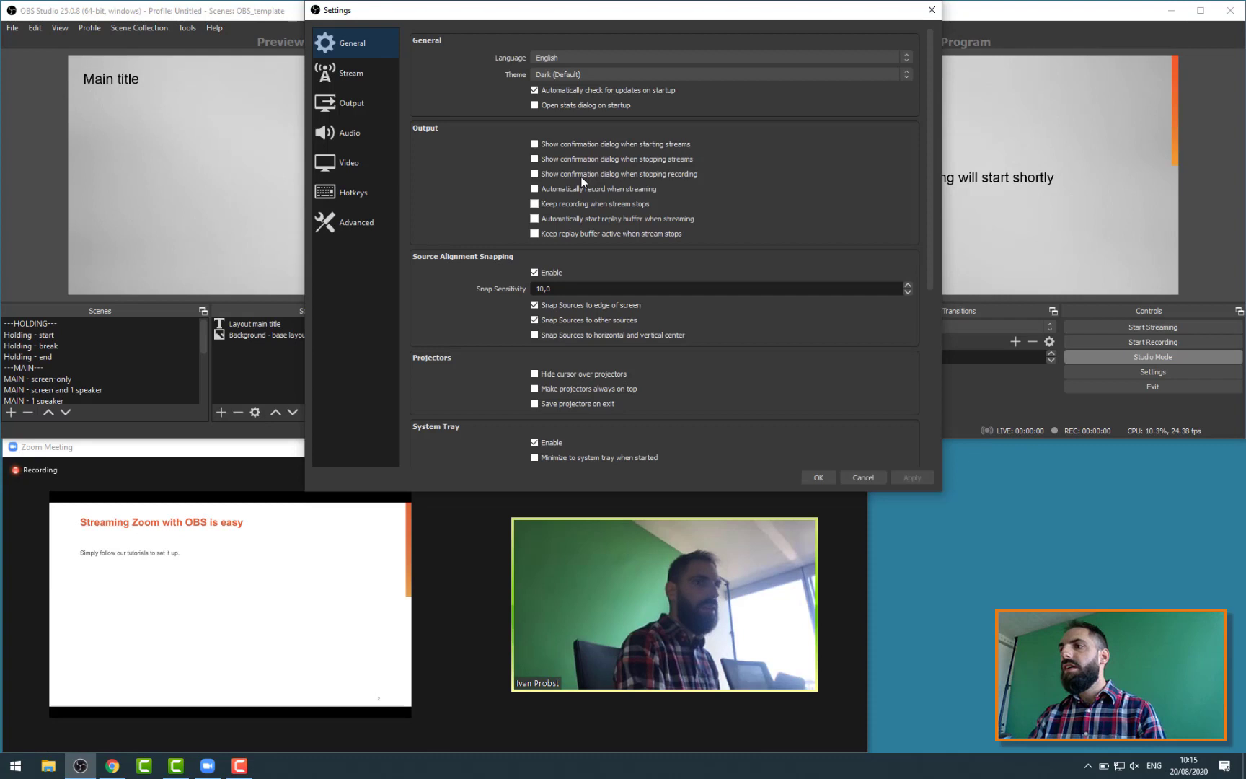
click(375, 136)
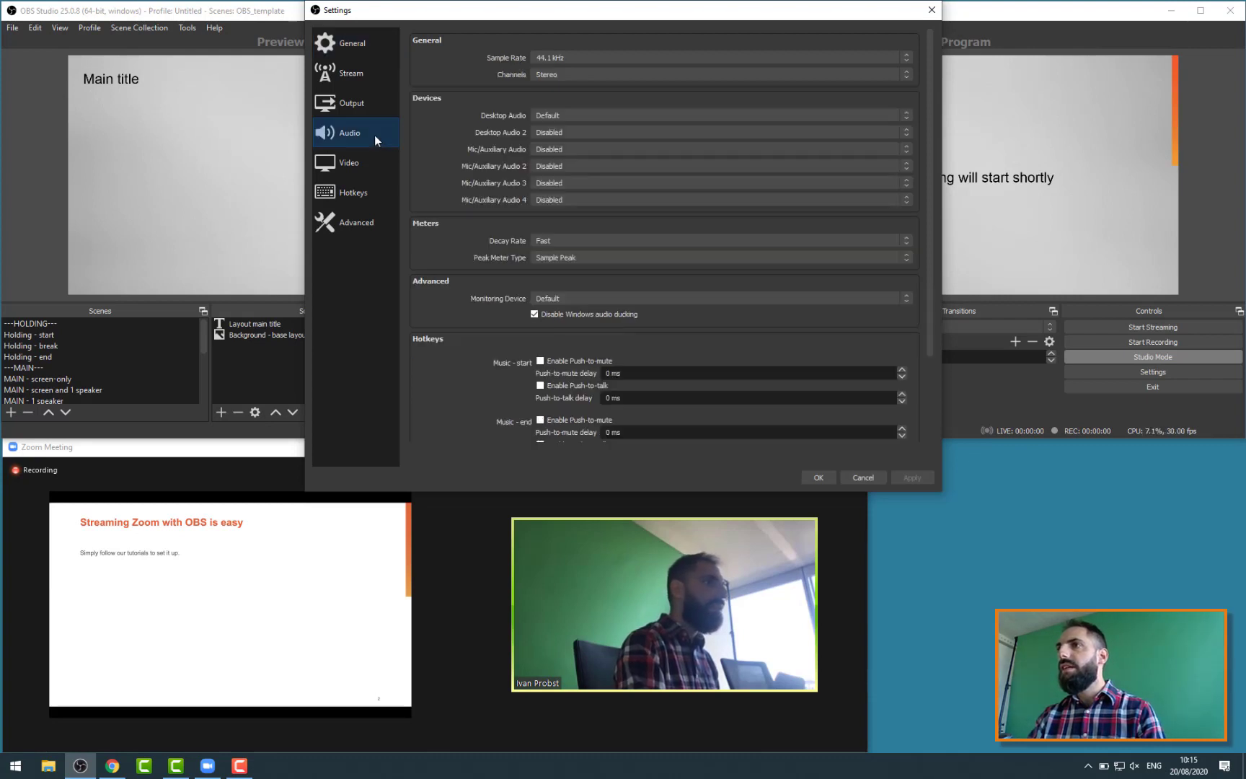
click(539, 113)
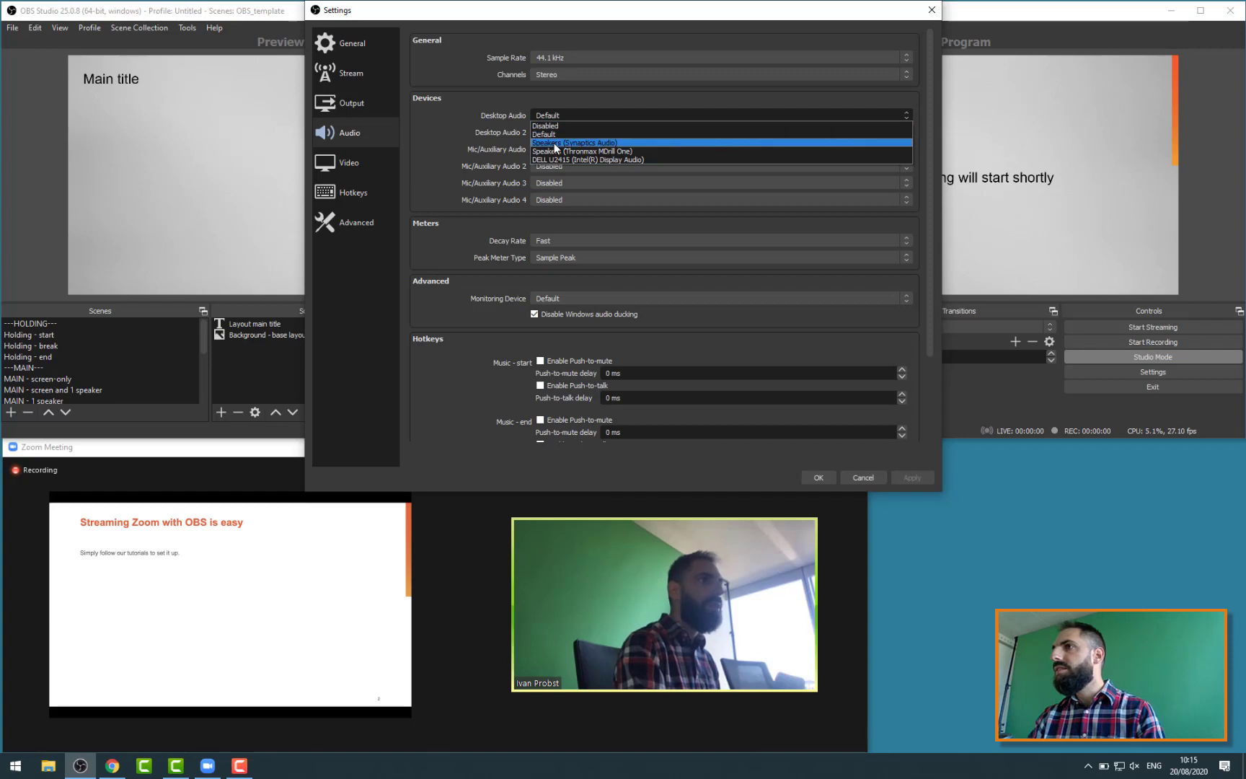
click(554, 143)
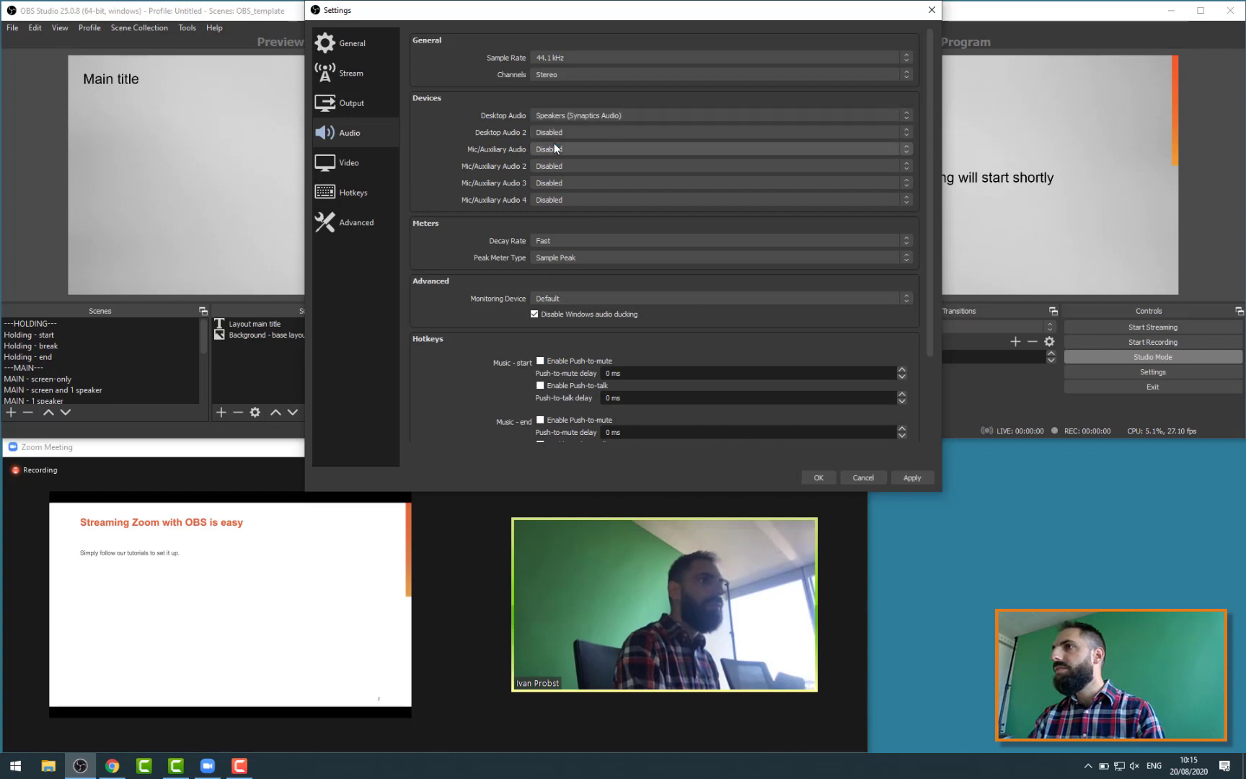
click(819, 477)
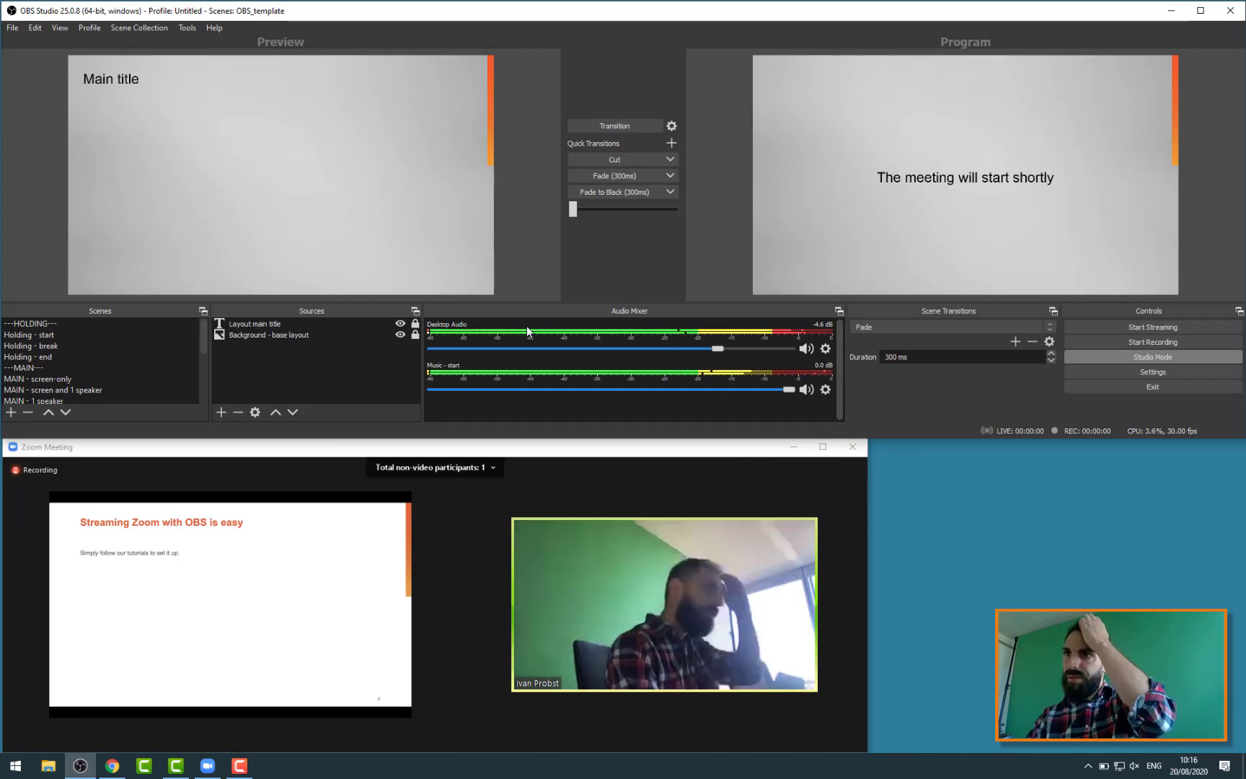
Fade the MAIN - 1 speaker scene live to Program with the Fade (300ms) transition.
click(165, 336)
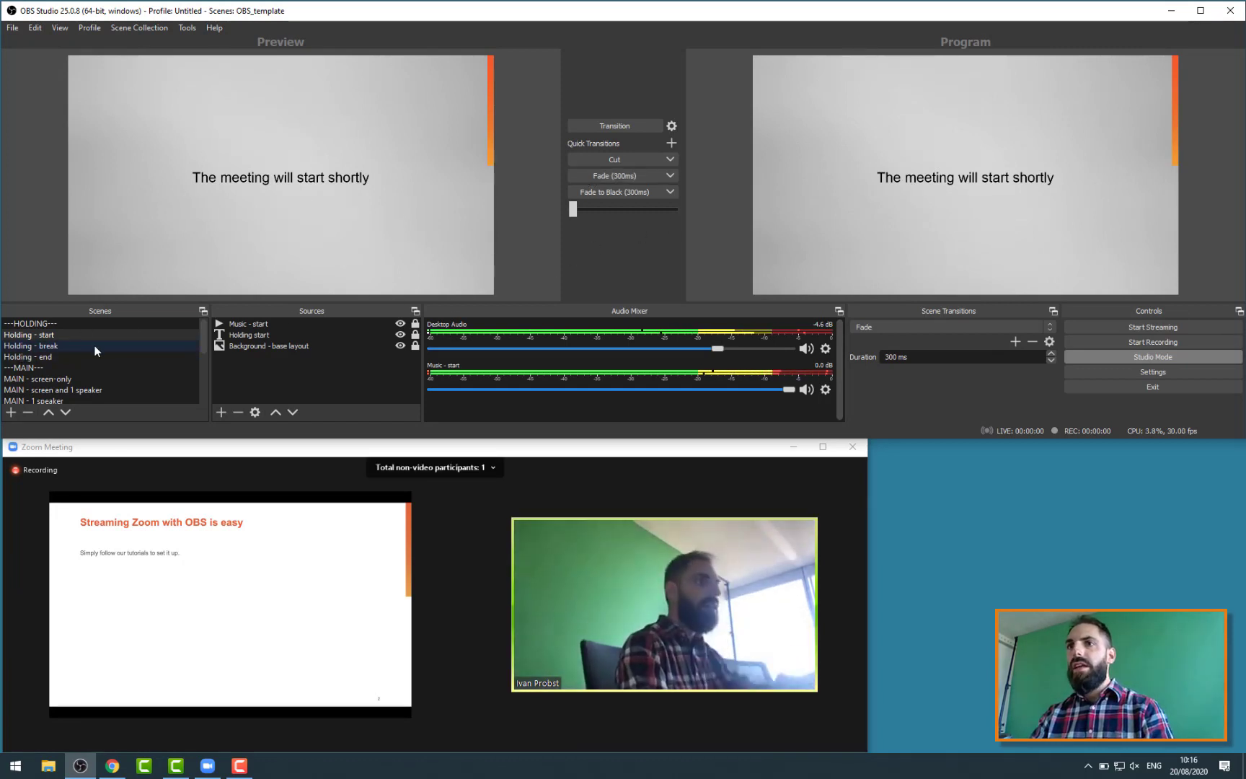
scroll(91, 341, down, 1)
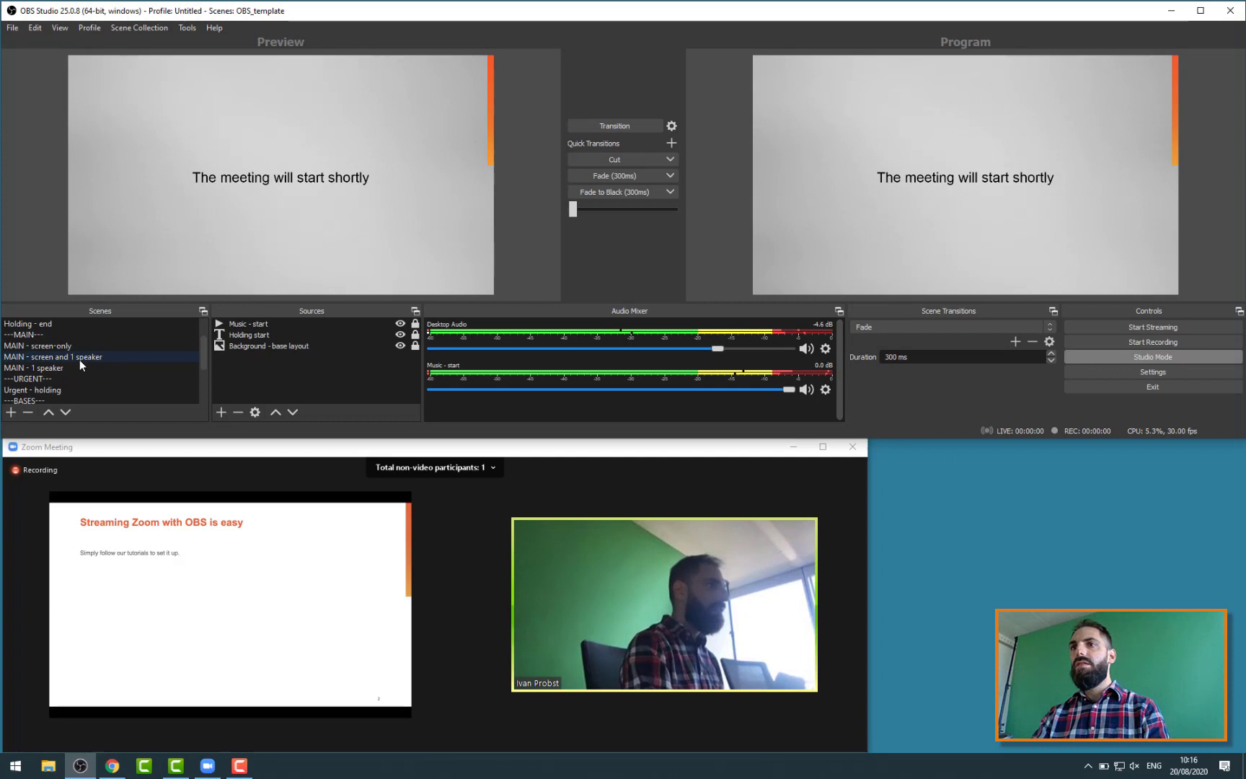
click(79, 369)
click(604, 176)
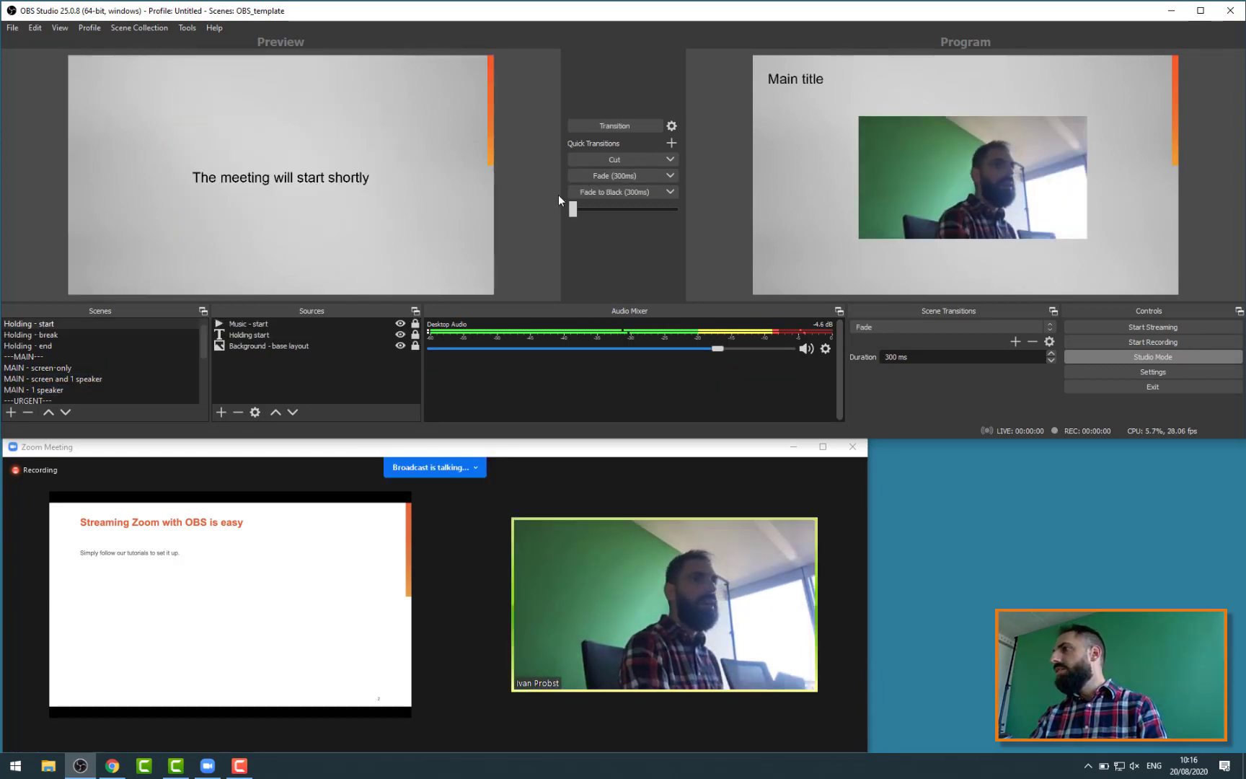
Fade the MAIN - screen and 1 speaker scene live to Program.
click(104, 378)
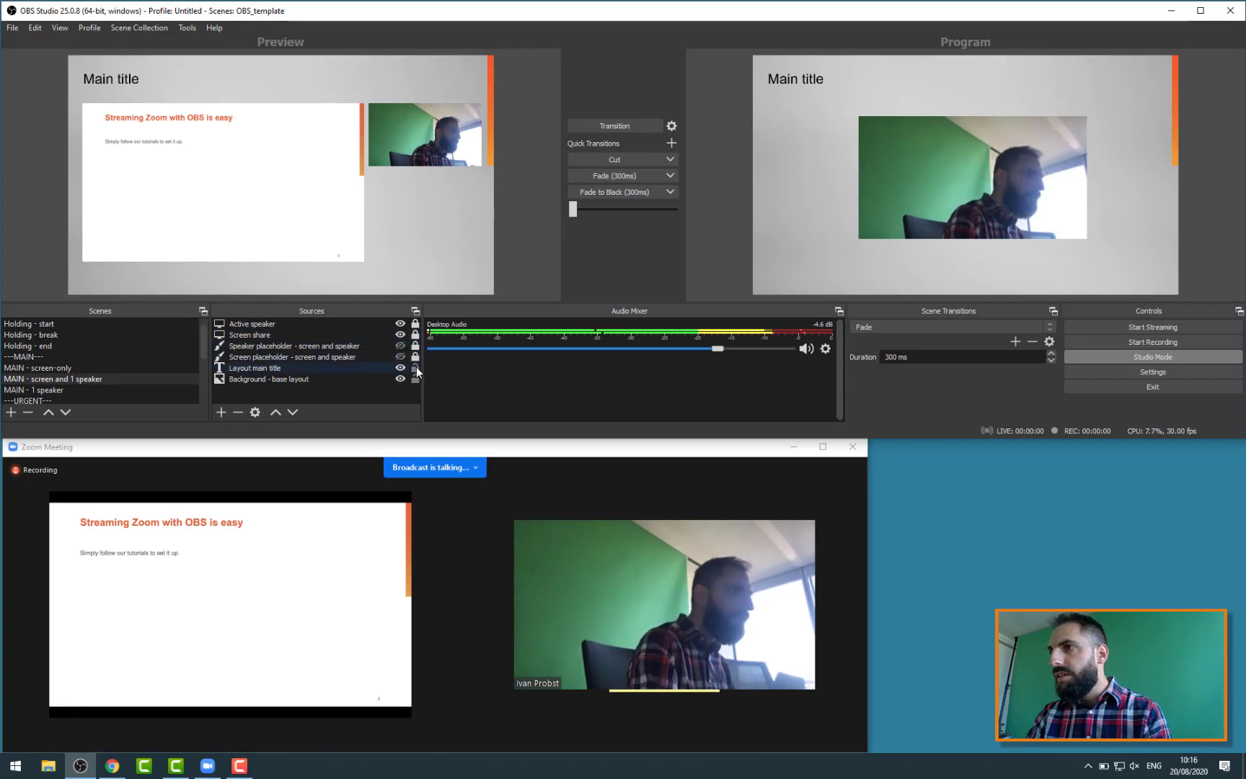
click(33, 389)
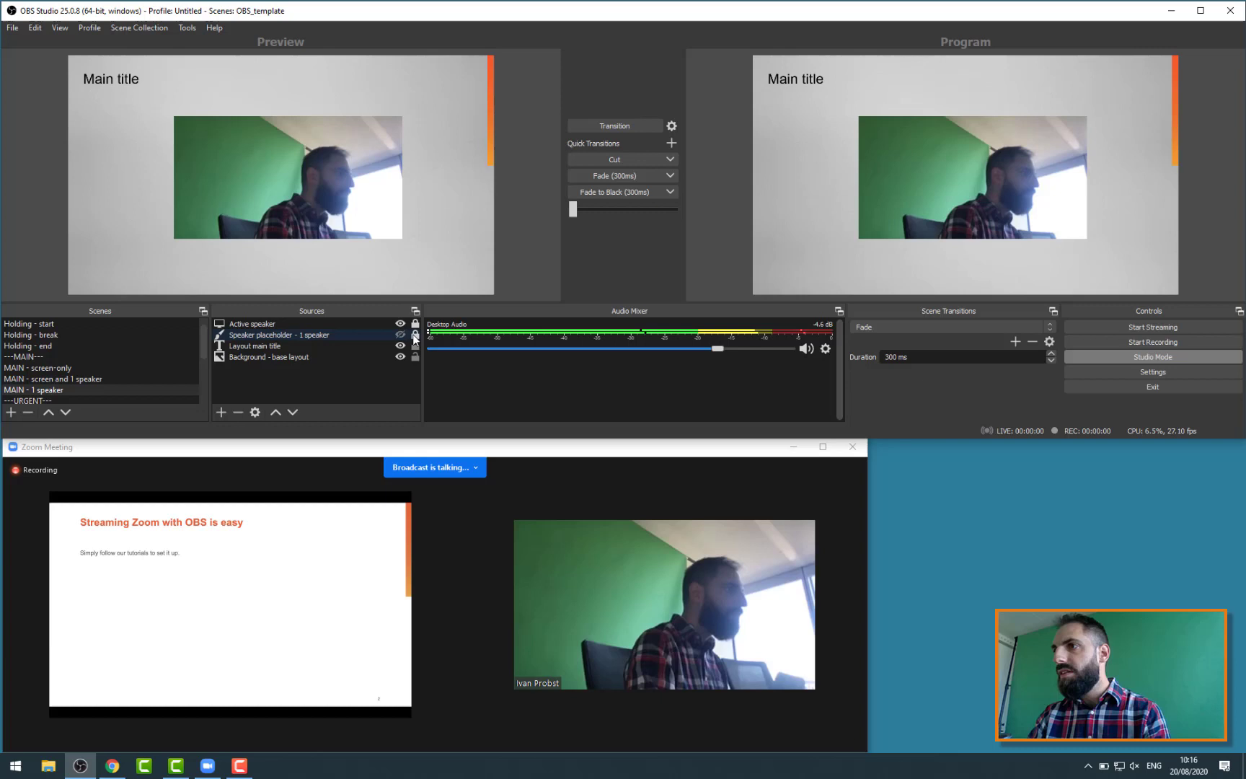
click(72, 378)
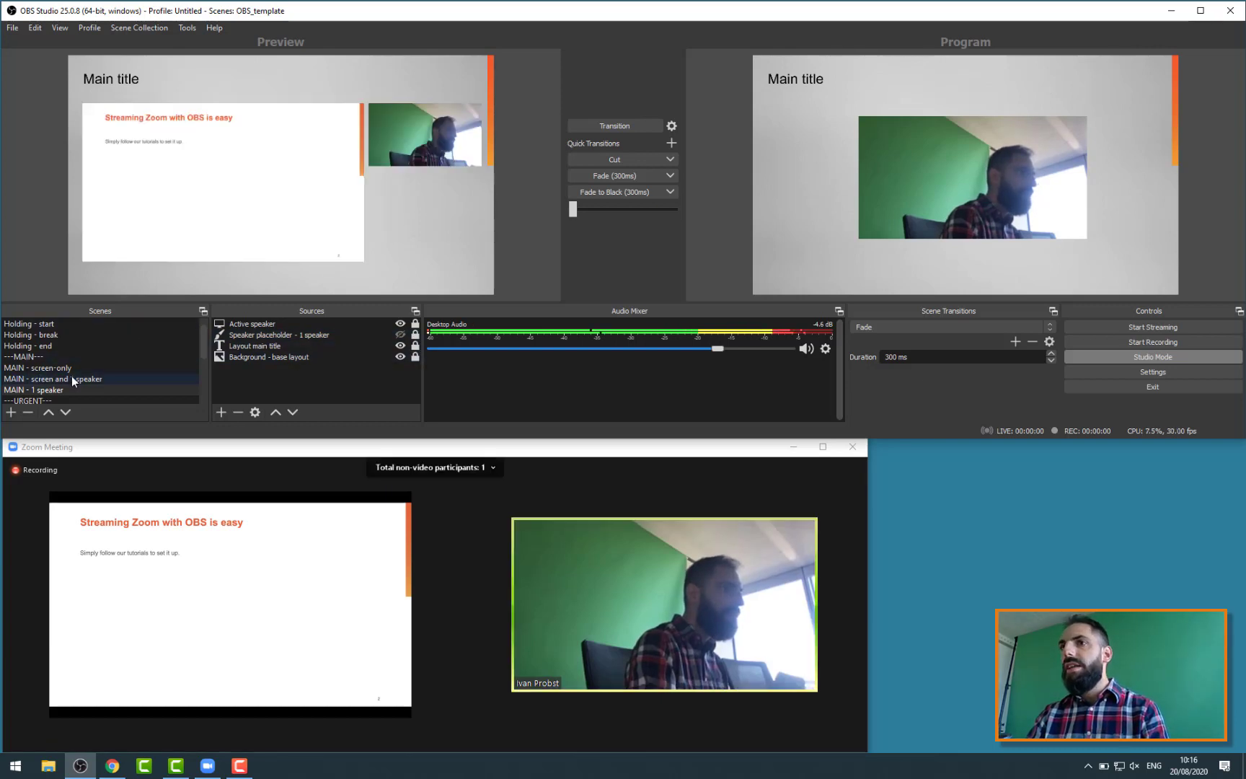
click(585, 175)
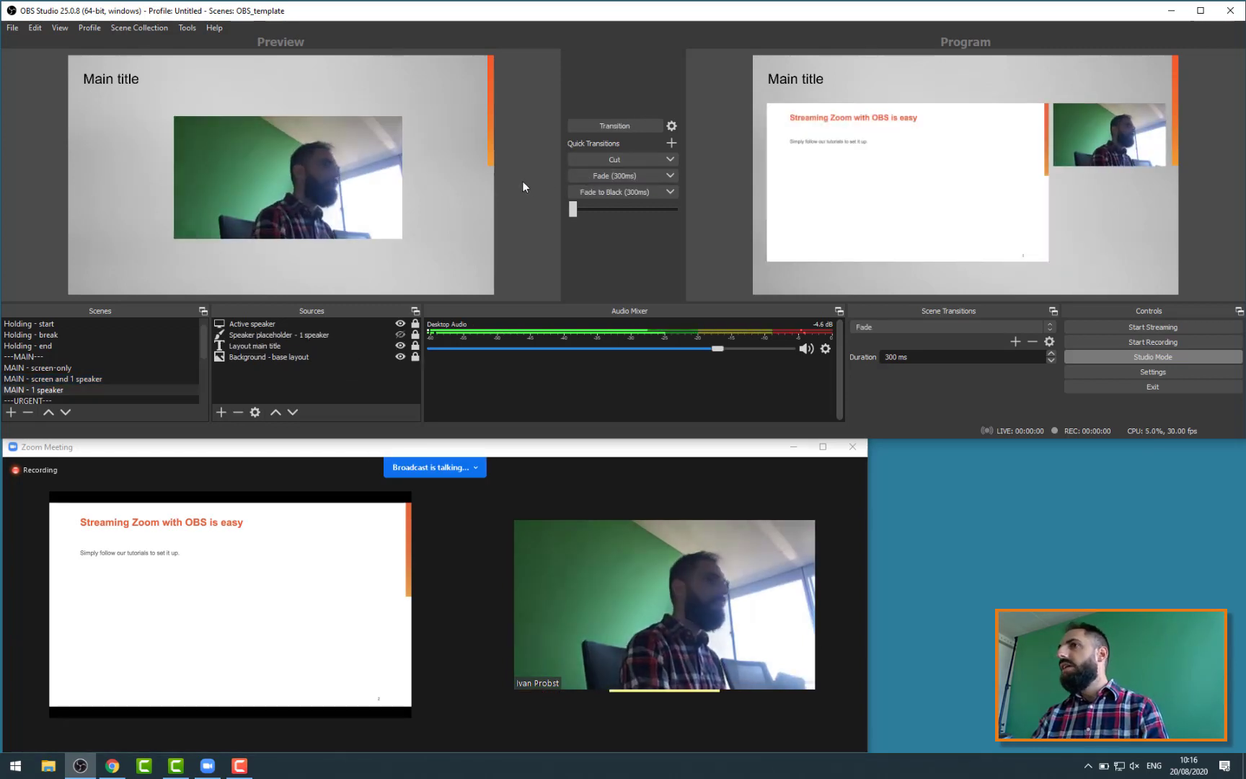
Fade MAIN - screen-only live, then return to screen-and-speaker via Fade to Black.
click(59, 369)
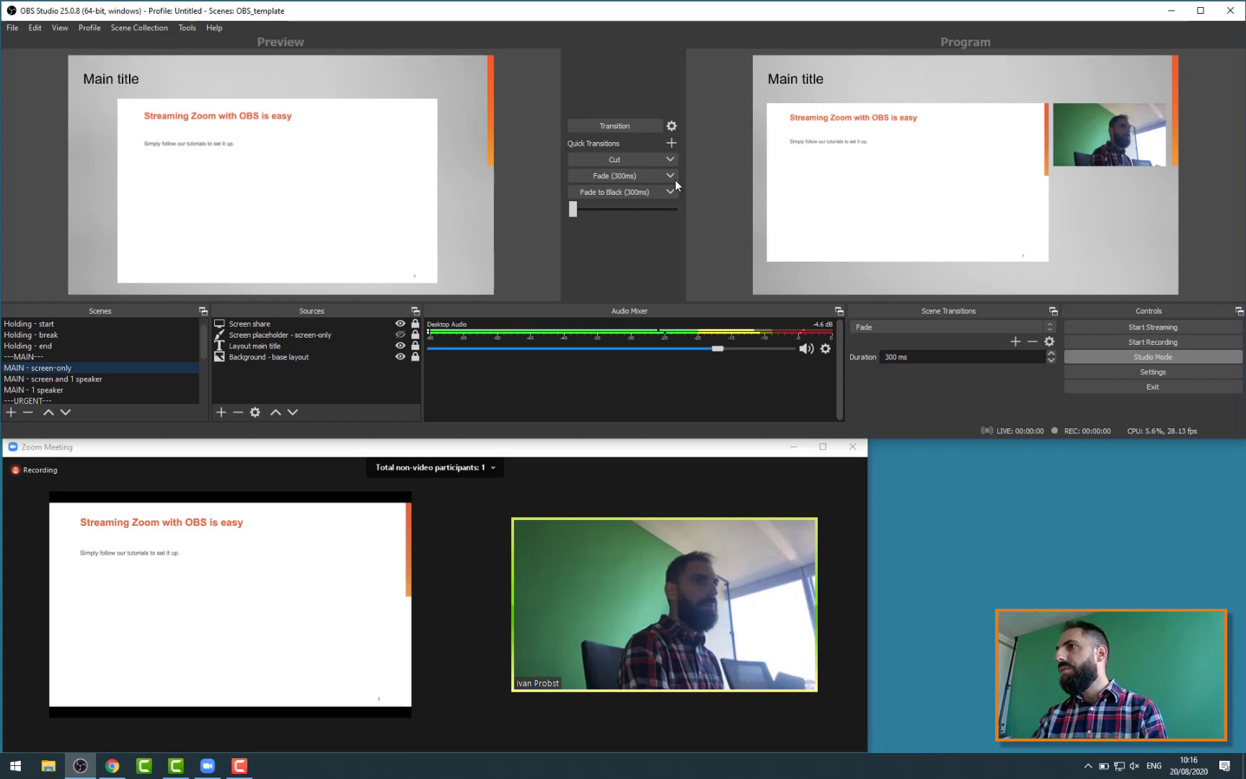
click(619, 174)
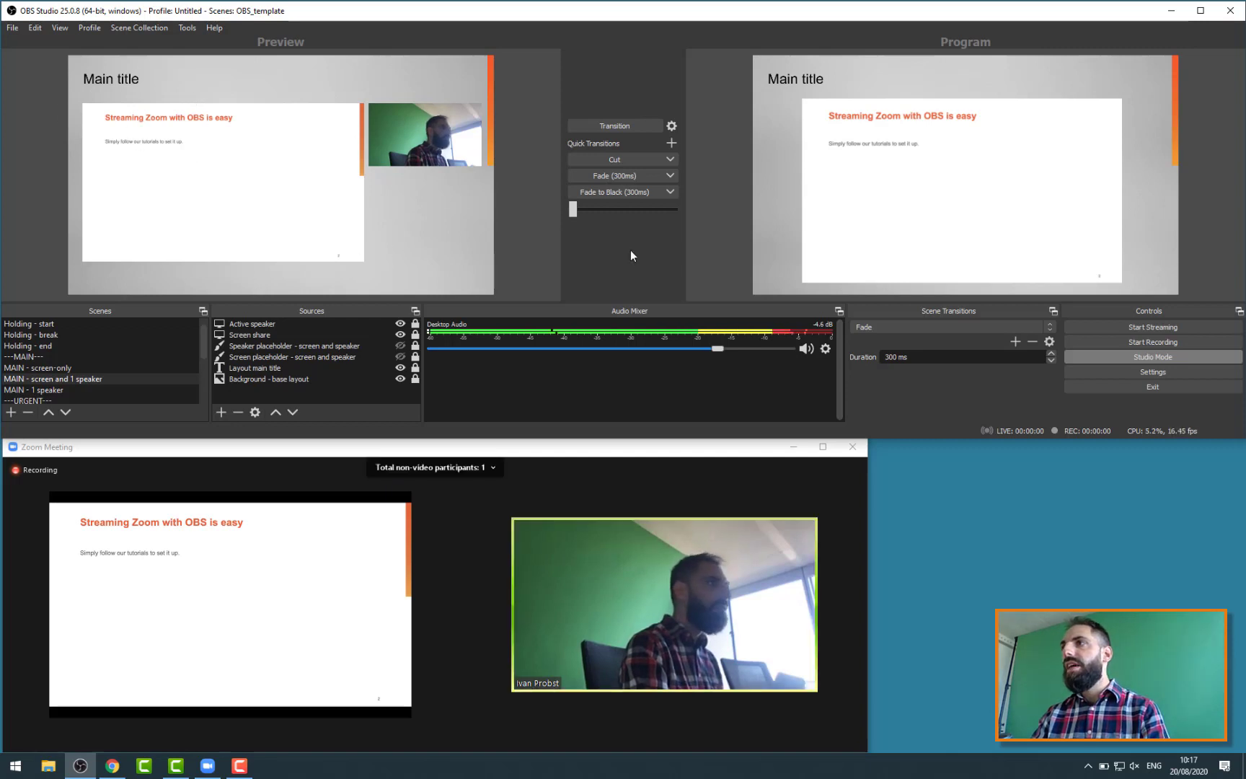
click(610, 194)
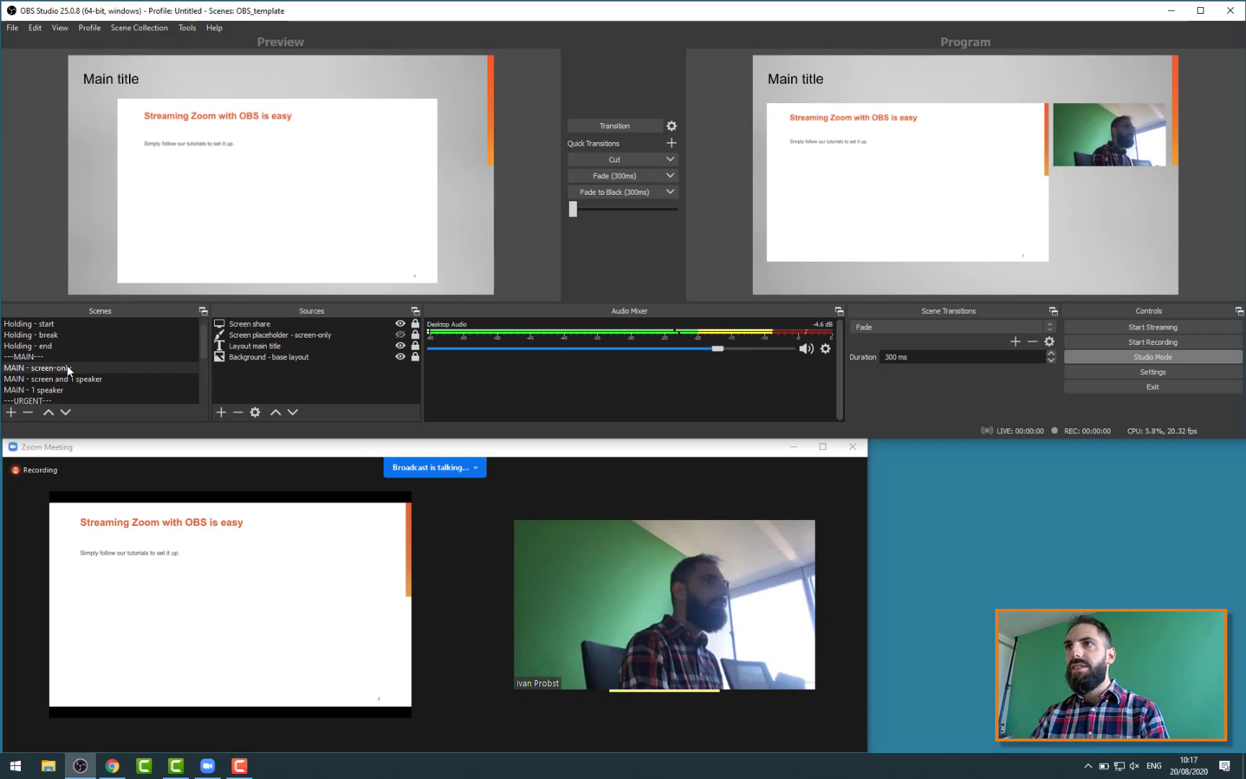
click(415, 324)
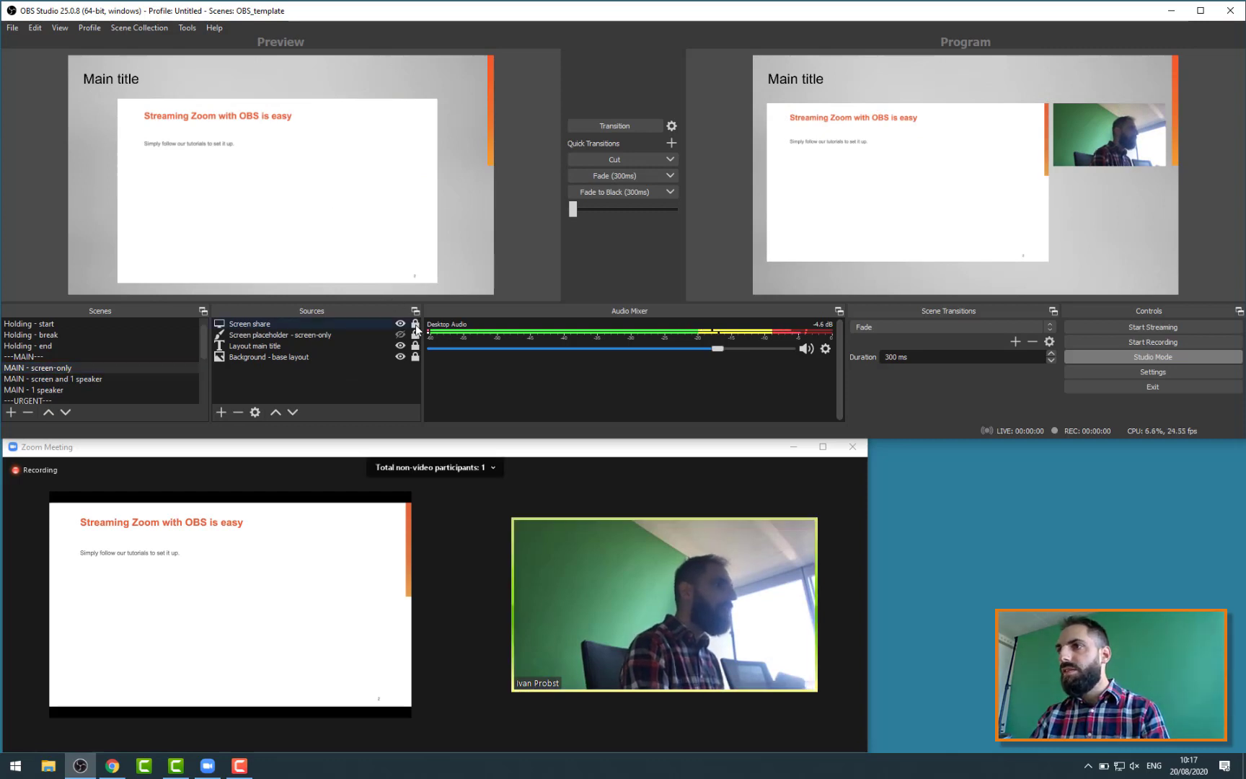
Move the Screen share slide to the top-left and stretch it to fill the whole canvas.
click(328, 228)
drag(328, 228, 281, 182)
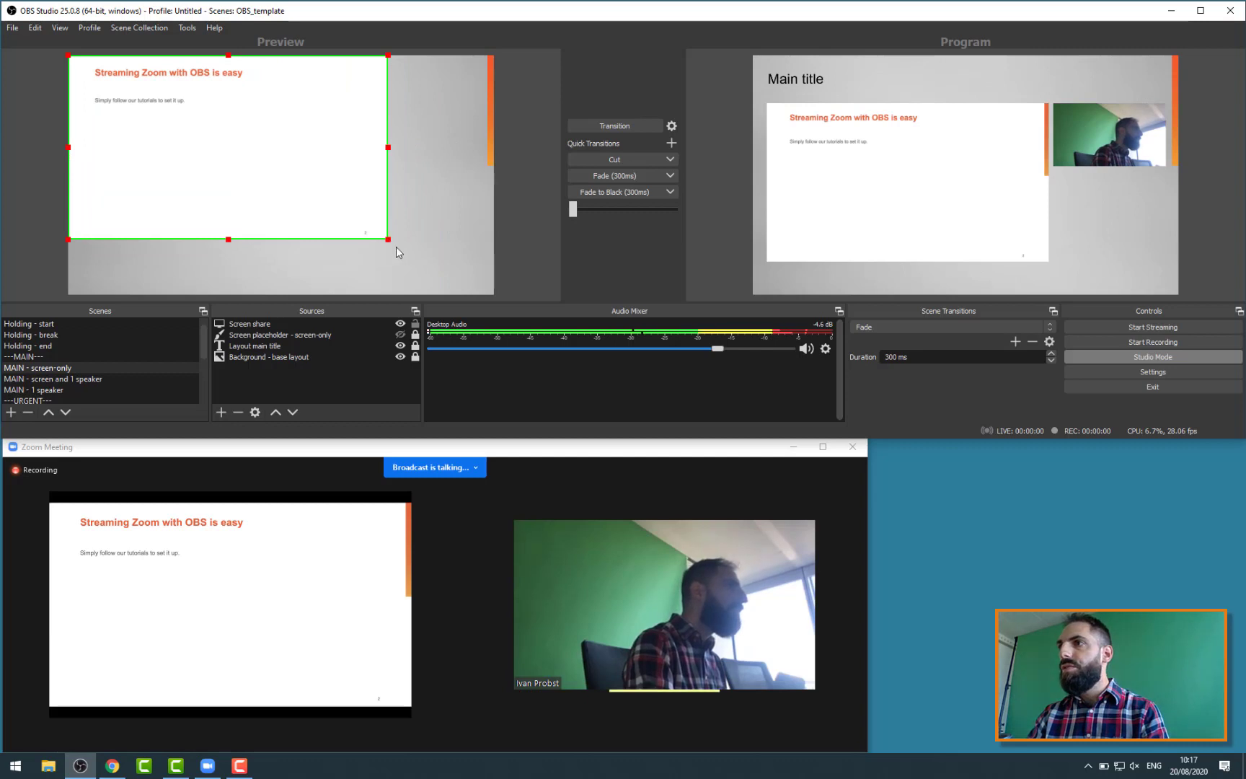
drag(389, 240, 483, 300)
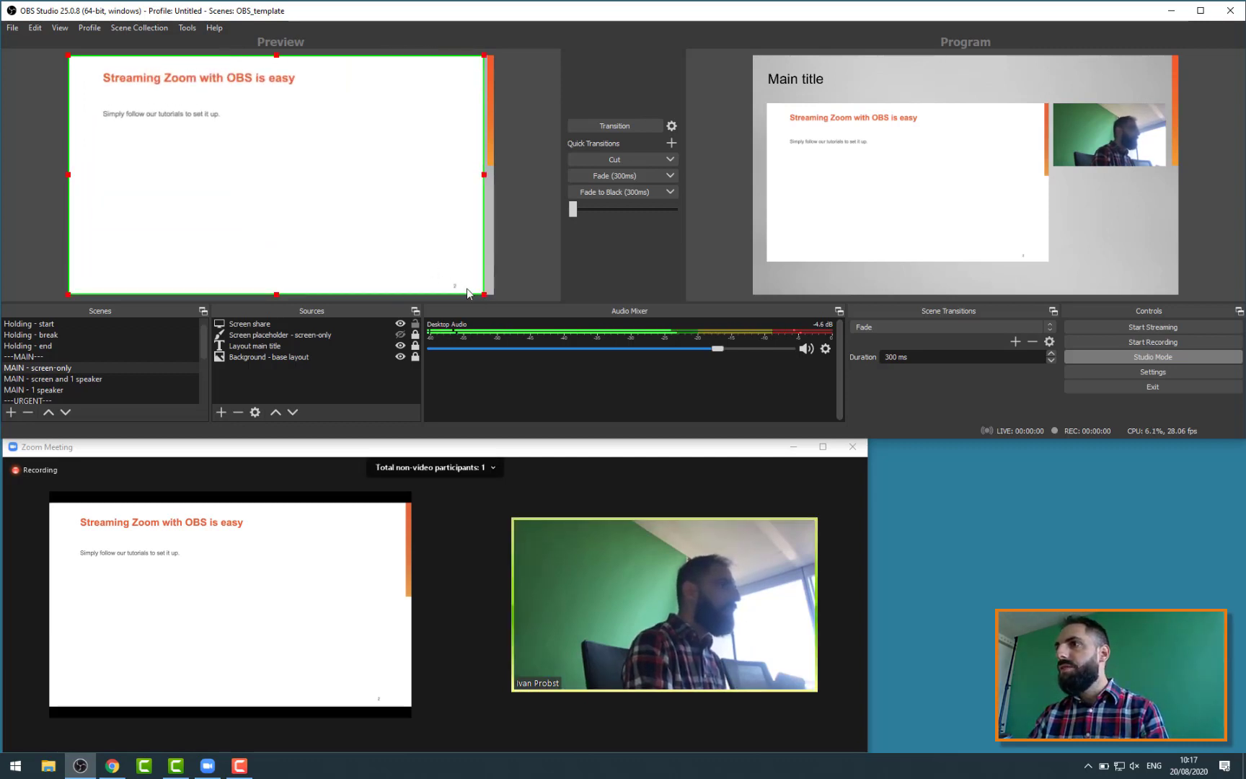
drag(482, 300, 493, 305)
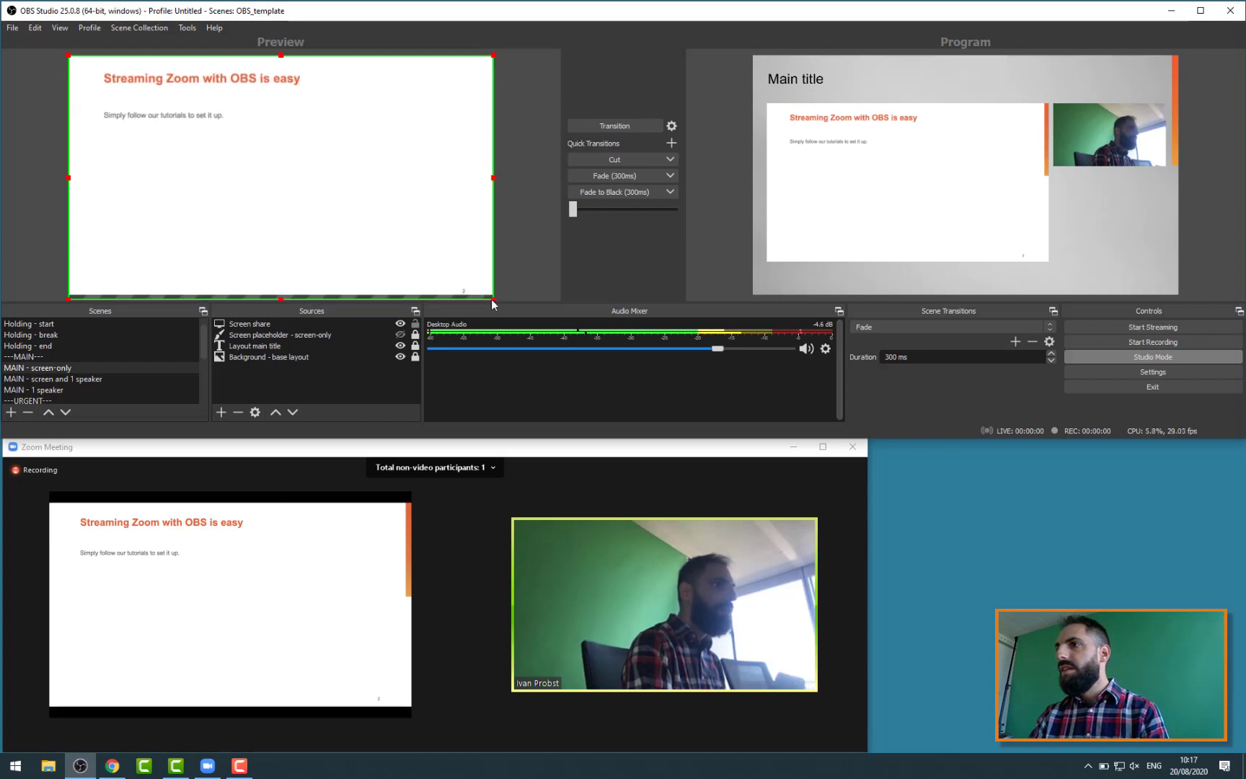
key(Up)
key(Up)
key(Up)
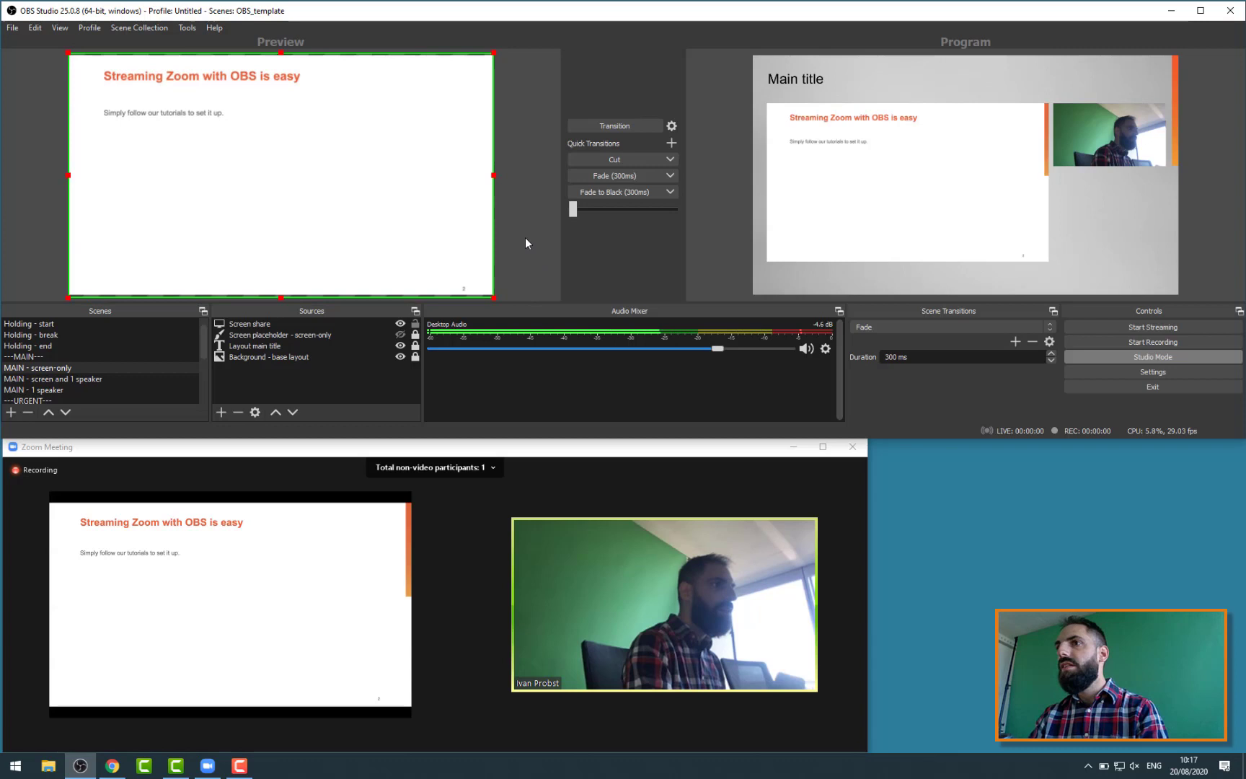
click(522, 244)
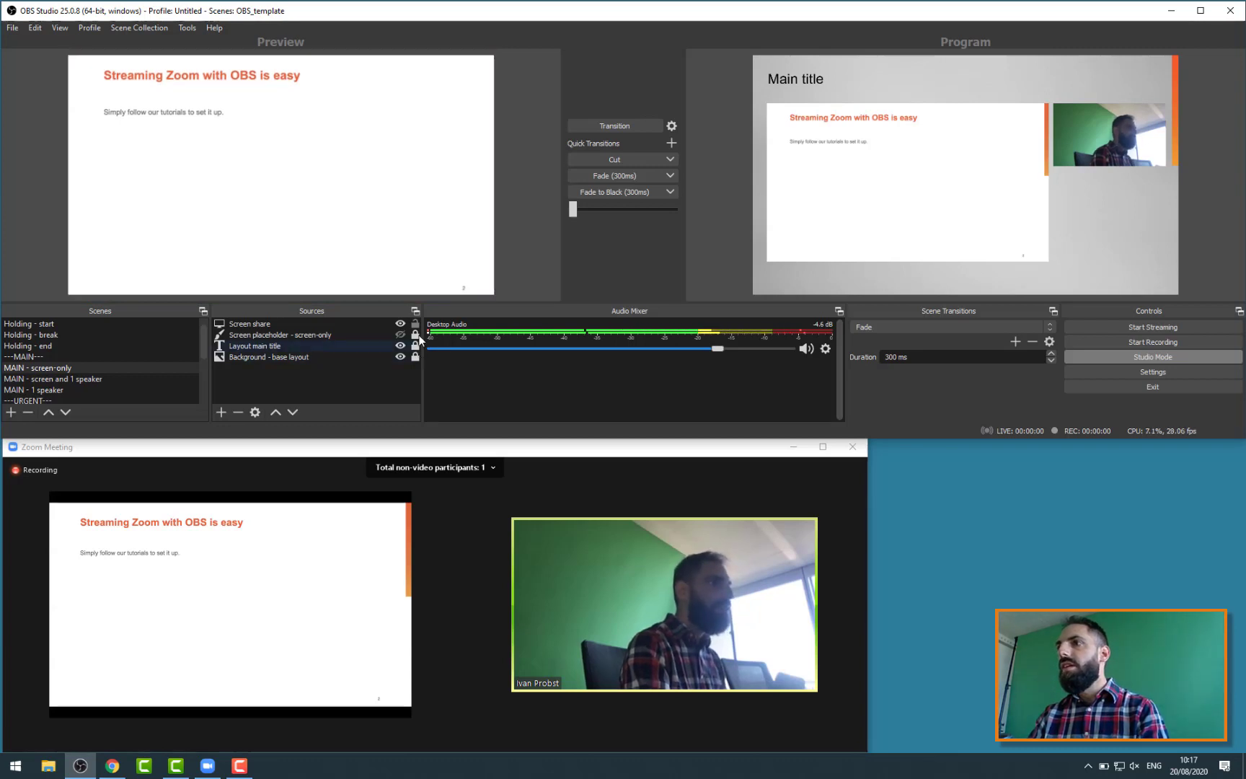
Fade the adjusted screen-only scene, then the main title scene, then the Holding - break slide live.
click(597, 176)
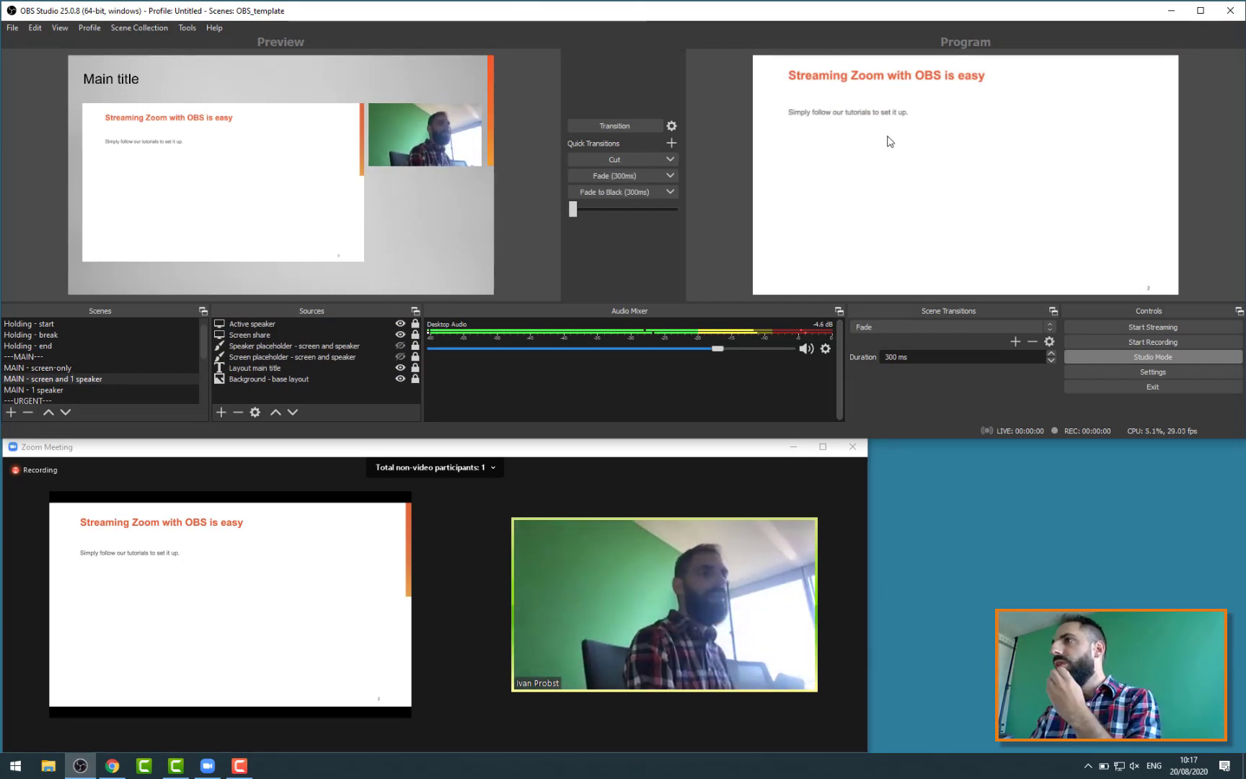
click(604, 174)
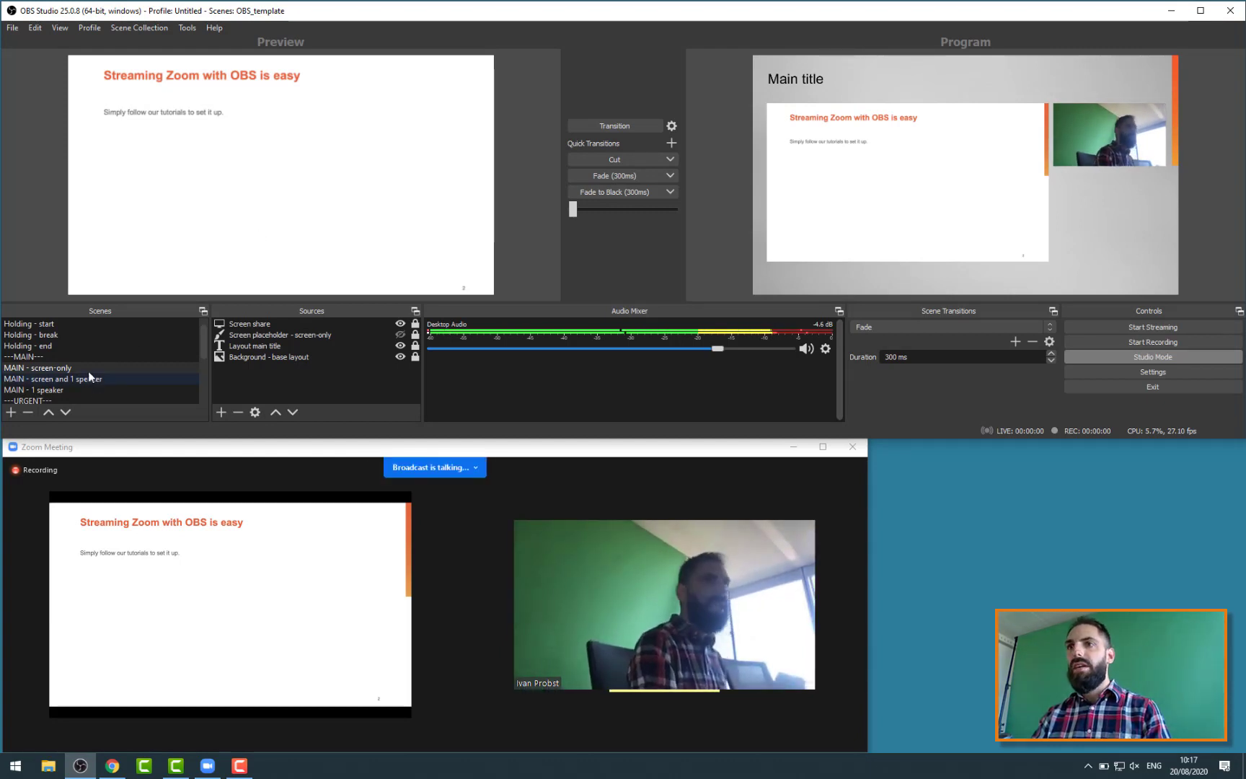
click(72, 335)
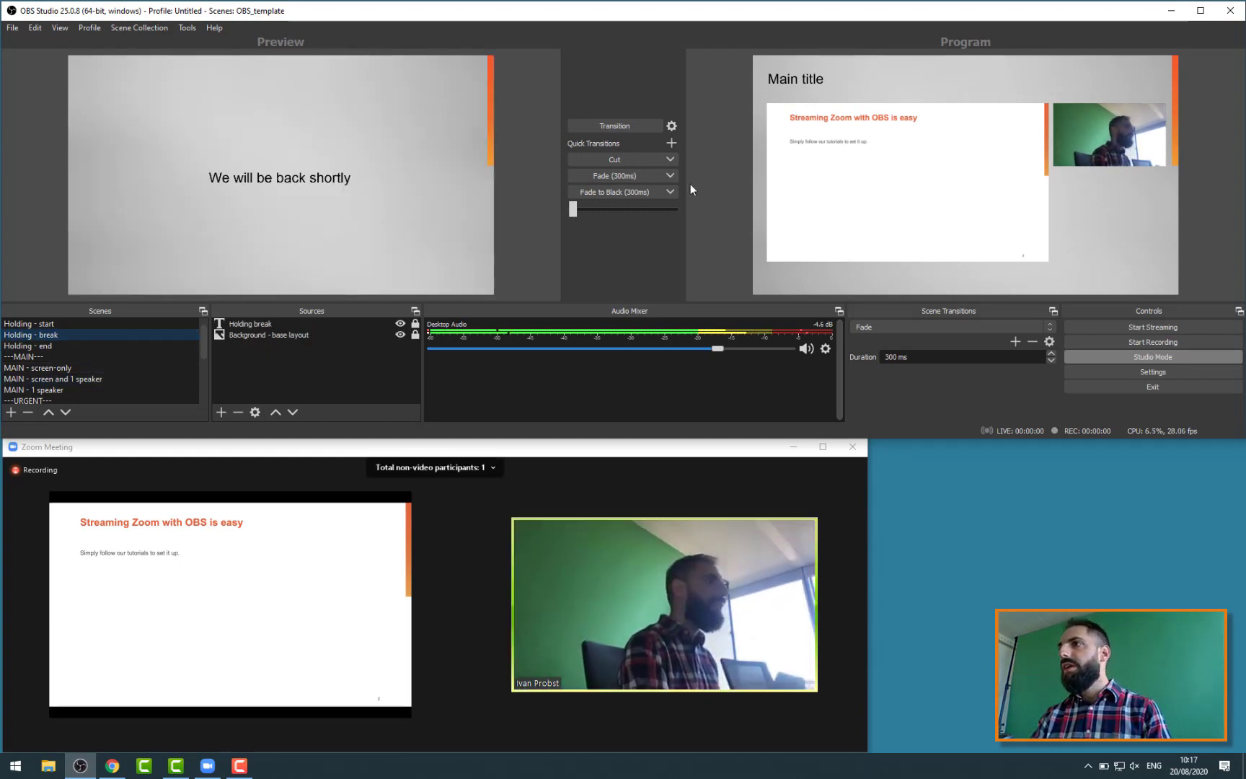
click(645, 177)
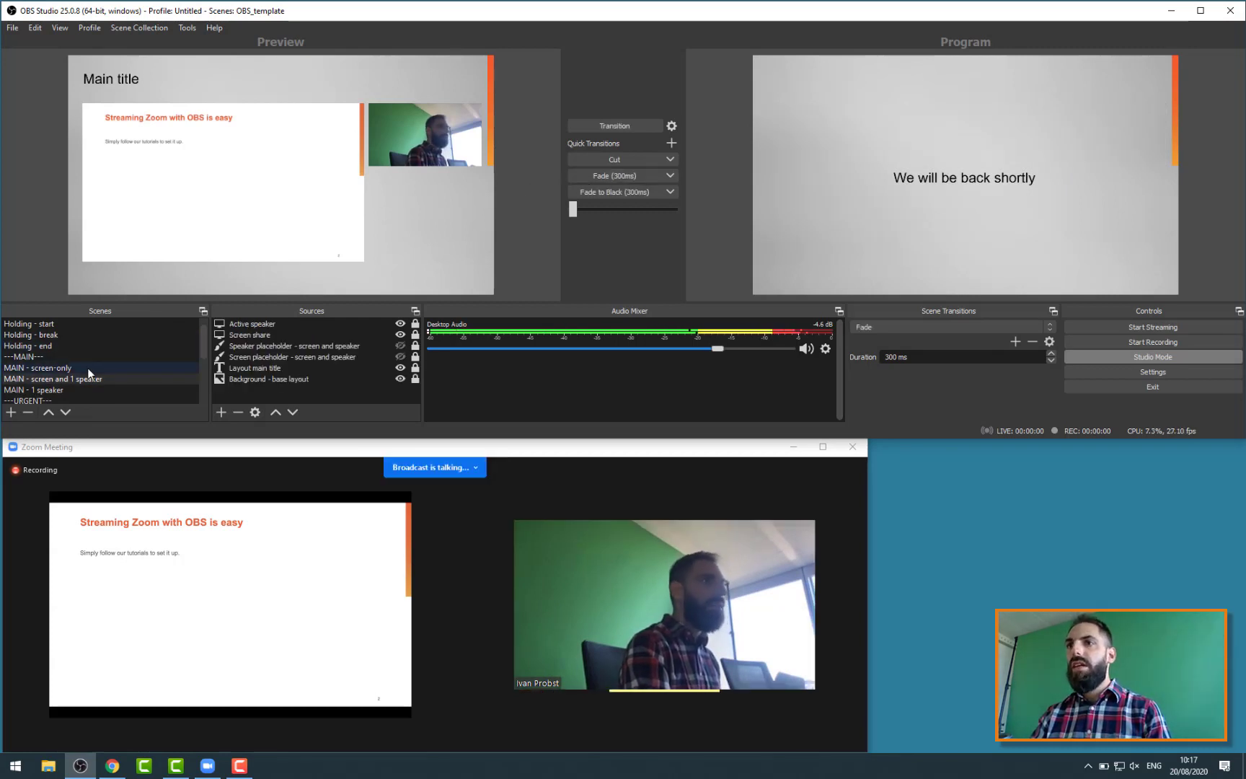
Return the main scene live, take the Holding - end thank-you slide live, and queue Holding - start.
click(617, 176)
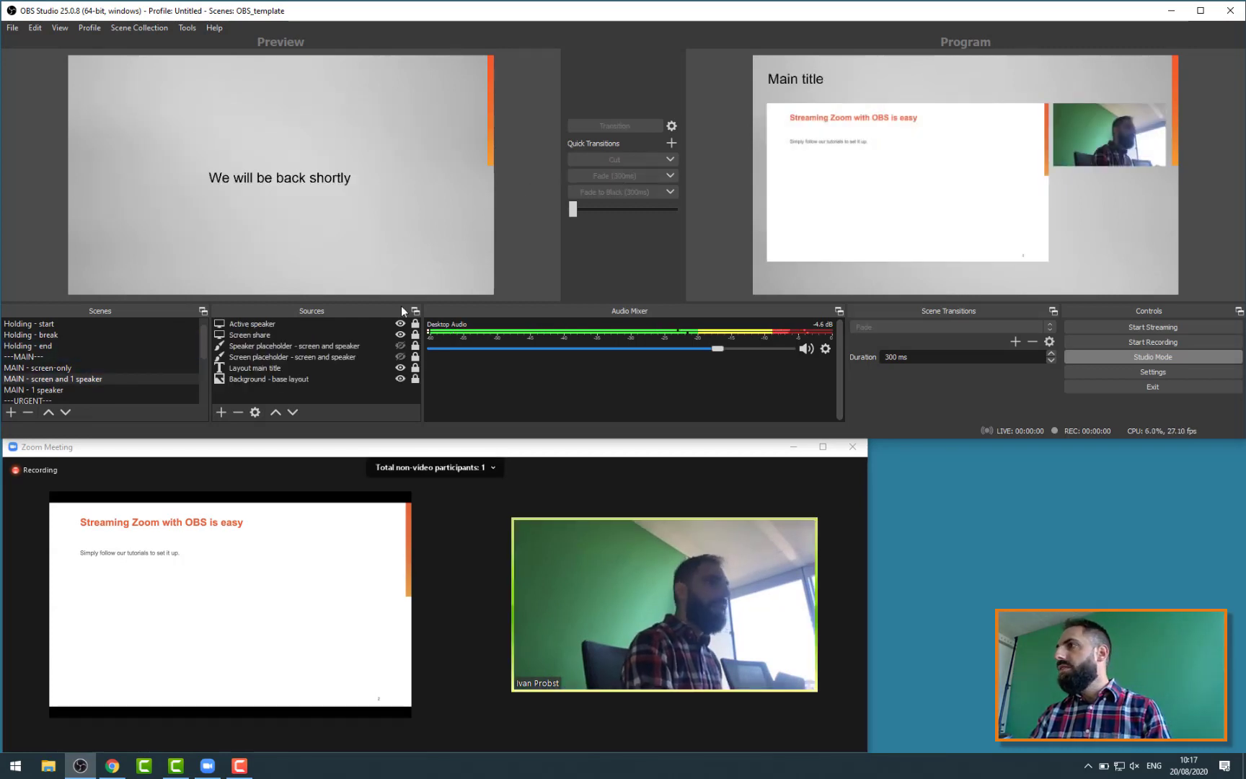
click(69, 347)
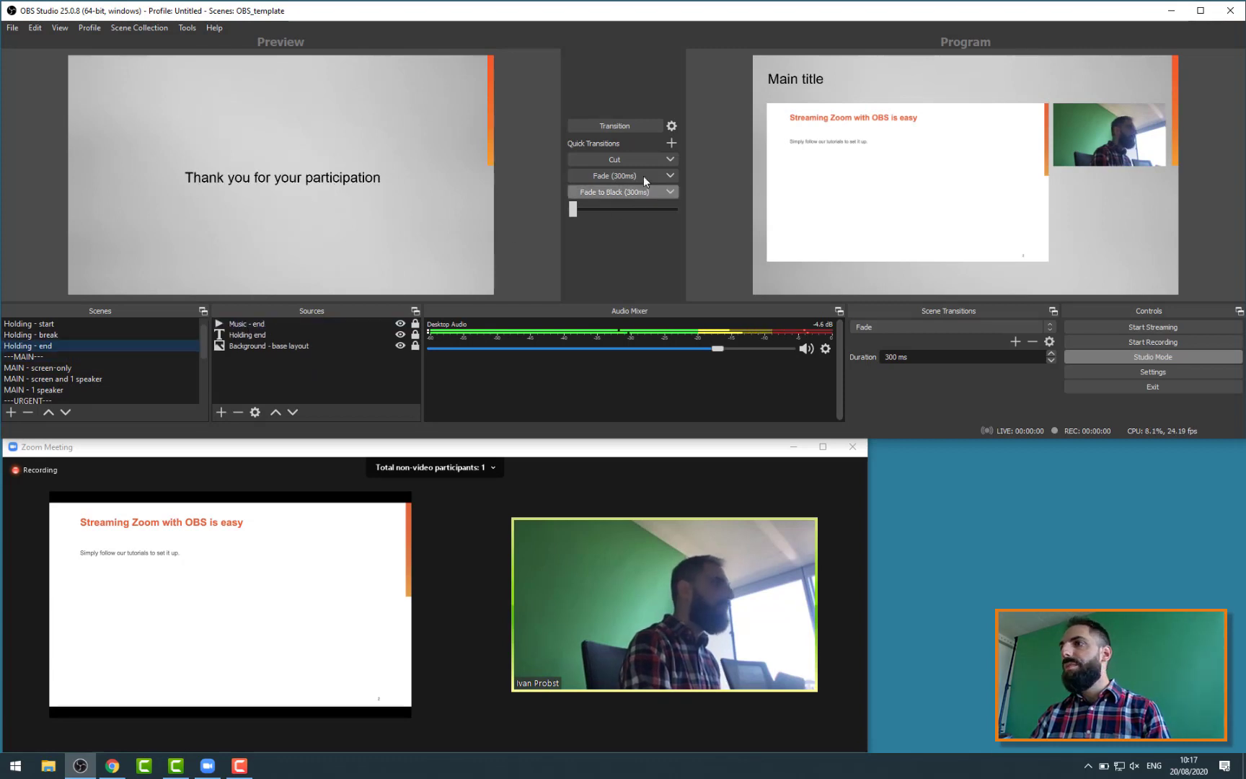
click(621, 174)
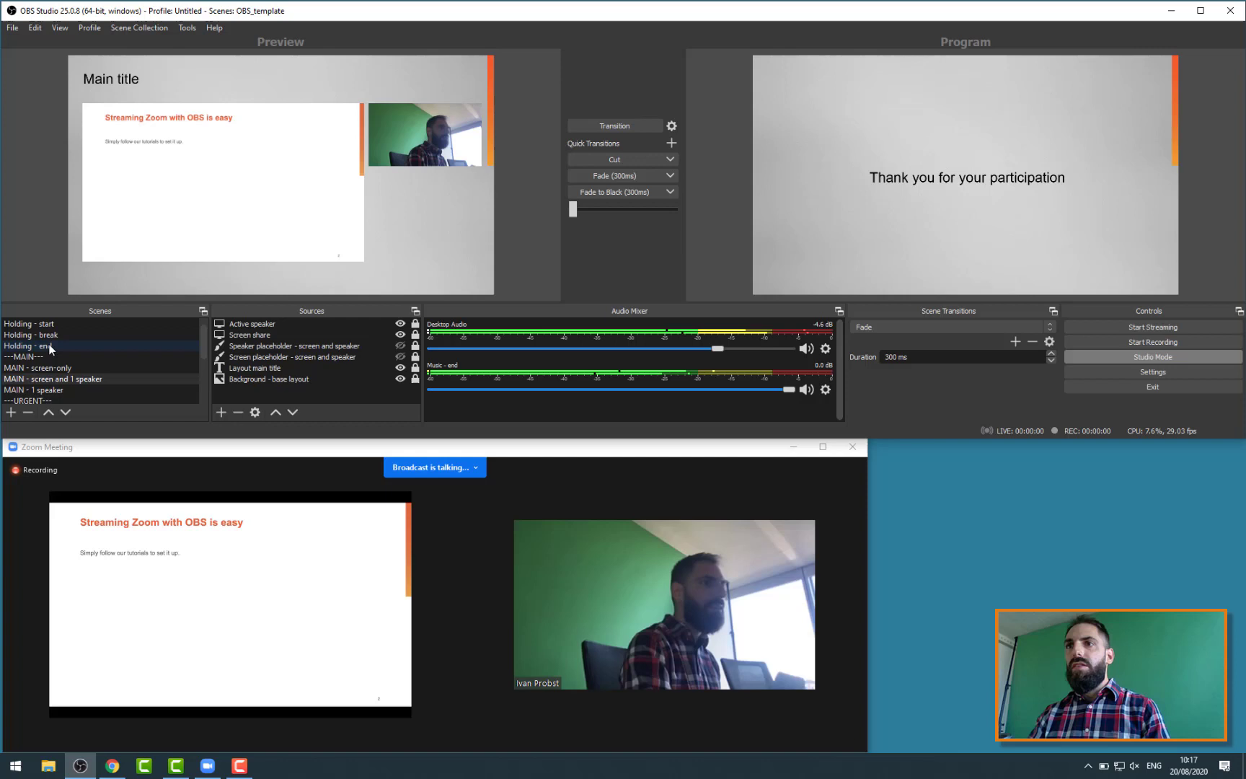
click(55, 326)
scroll(114, 359, up, 1)
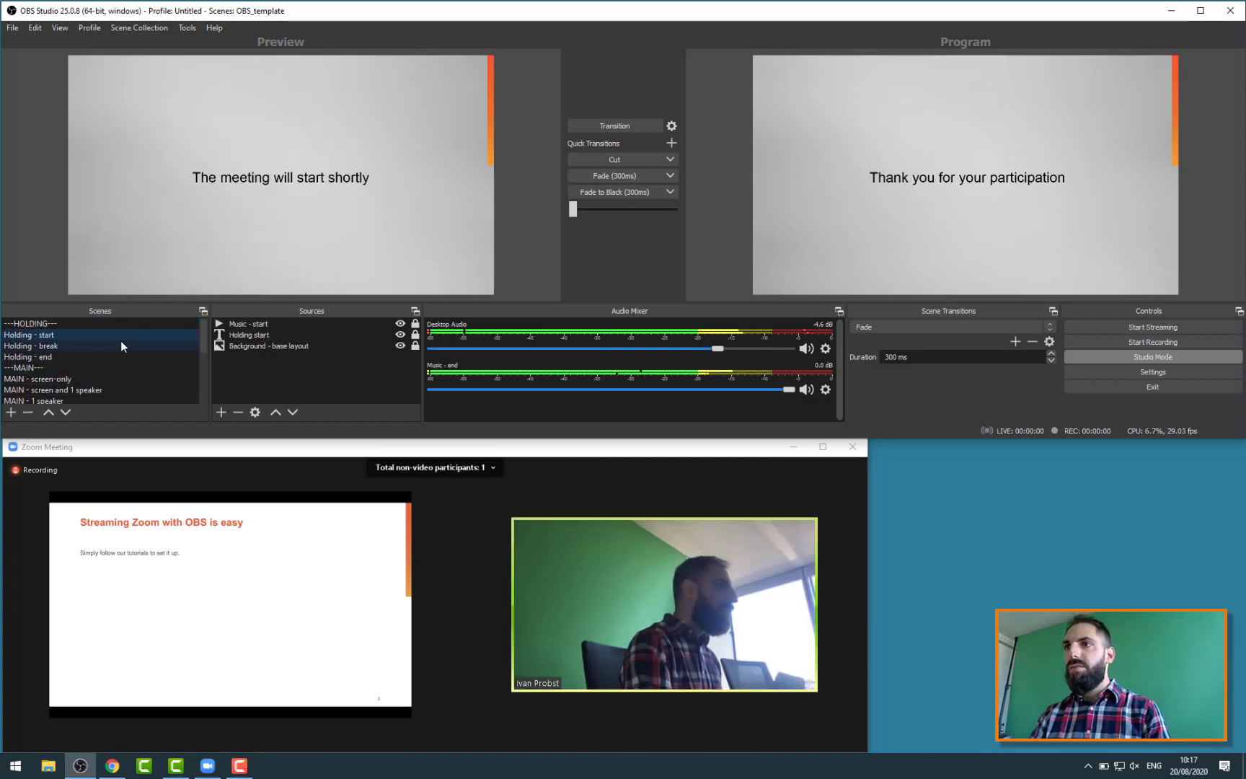
Put the Holding - start slide live and test muting and unmuting Desktop Audio.
click(648, 175)
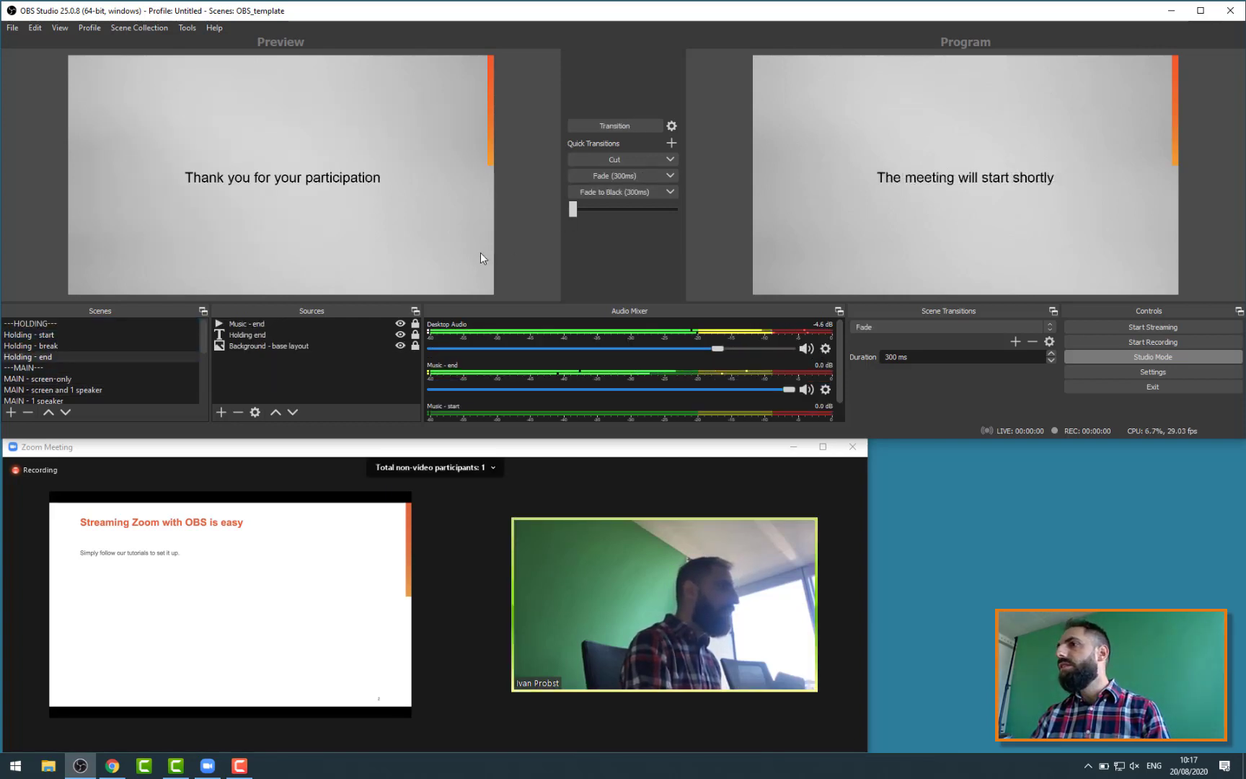
click(806, 349)
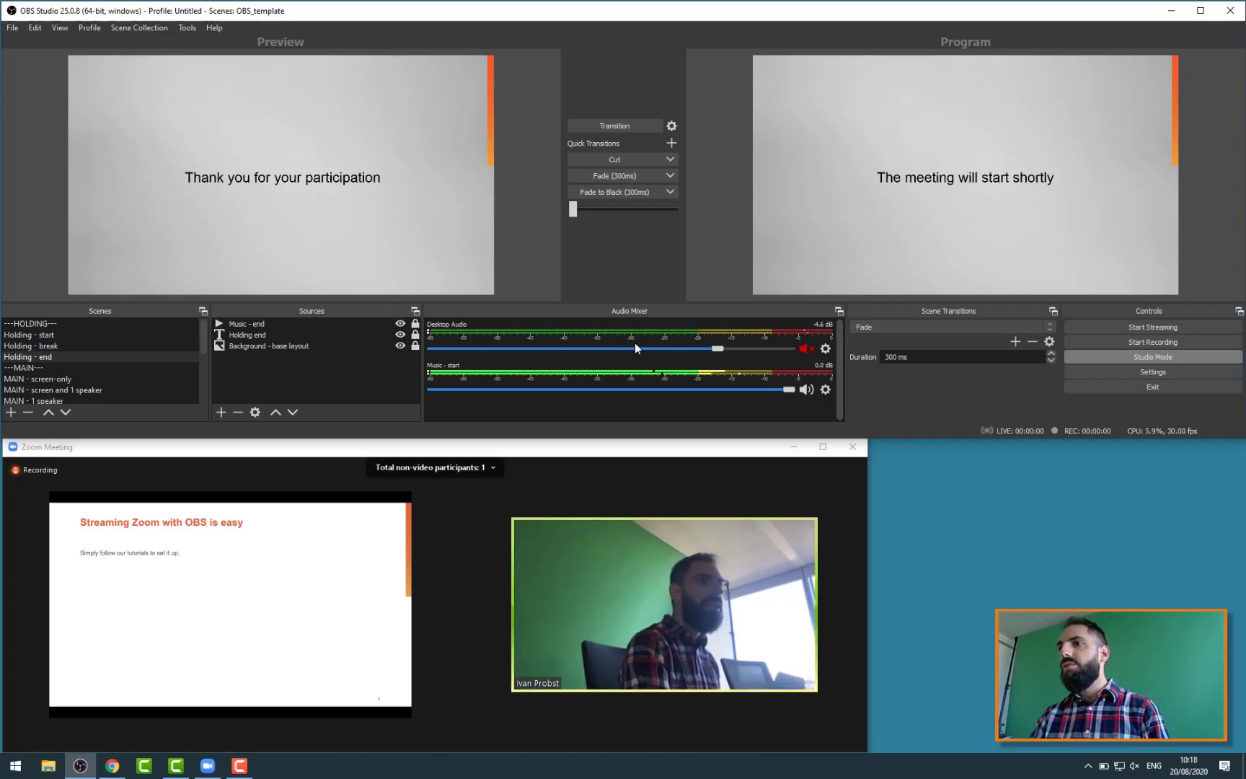
mouse_move(570, 475)
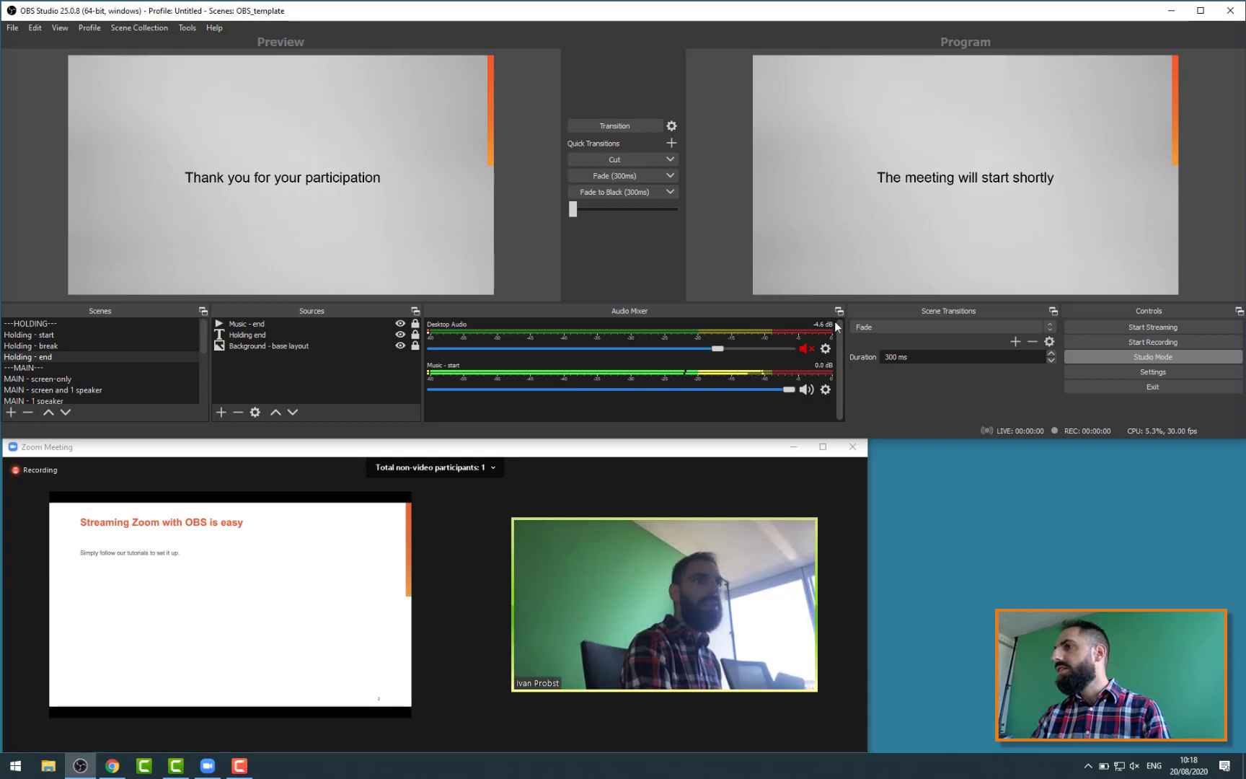
click(809, 352)
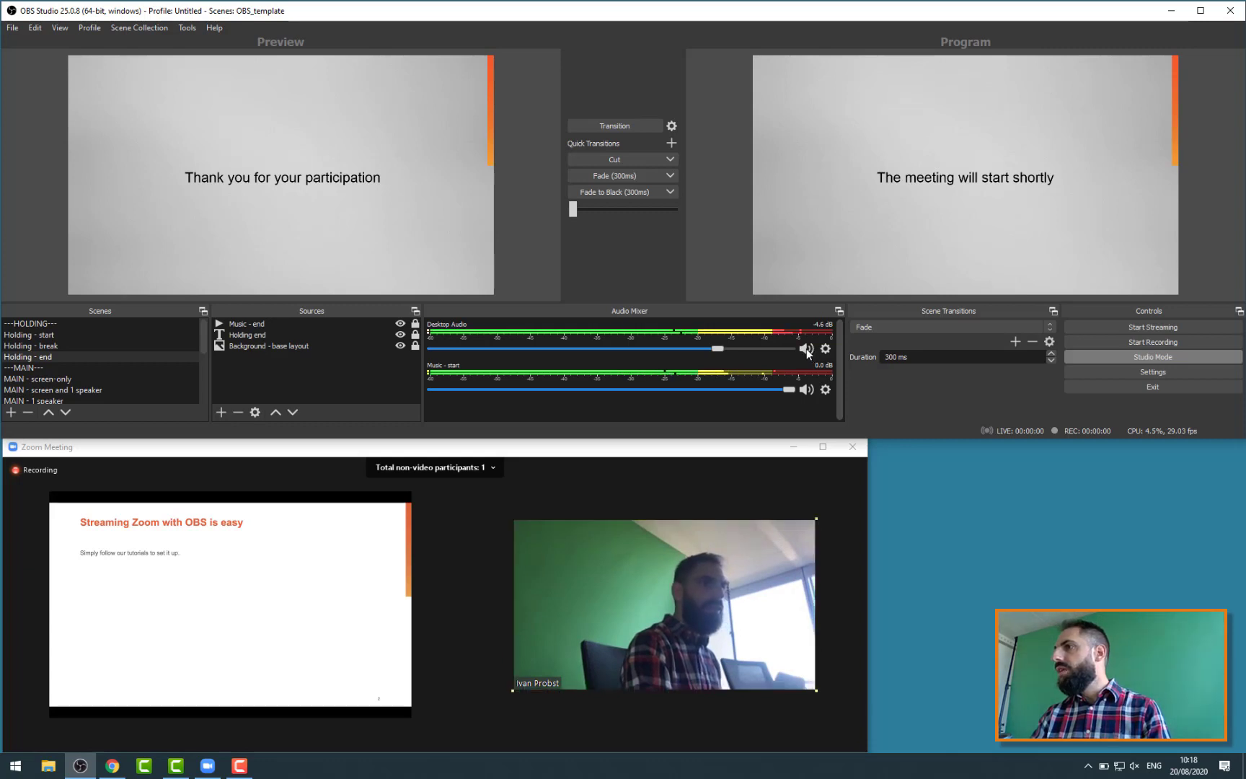
Take MAIN - 1 speaker live, mute Desktop Audio, and fade the Holding - end thank-you slide live.
click(127, 380)
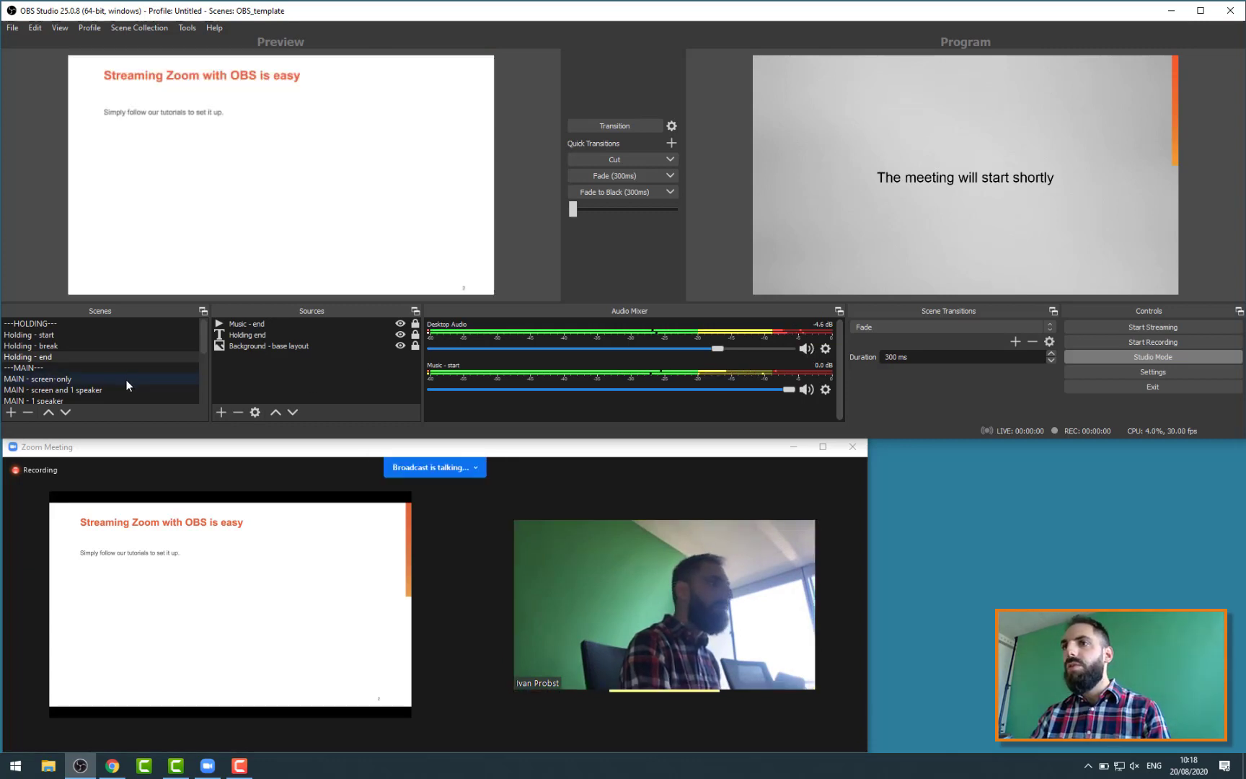
click(123, 396)
click(643, 176)
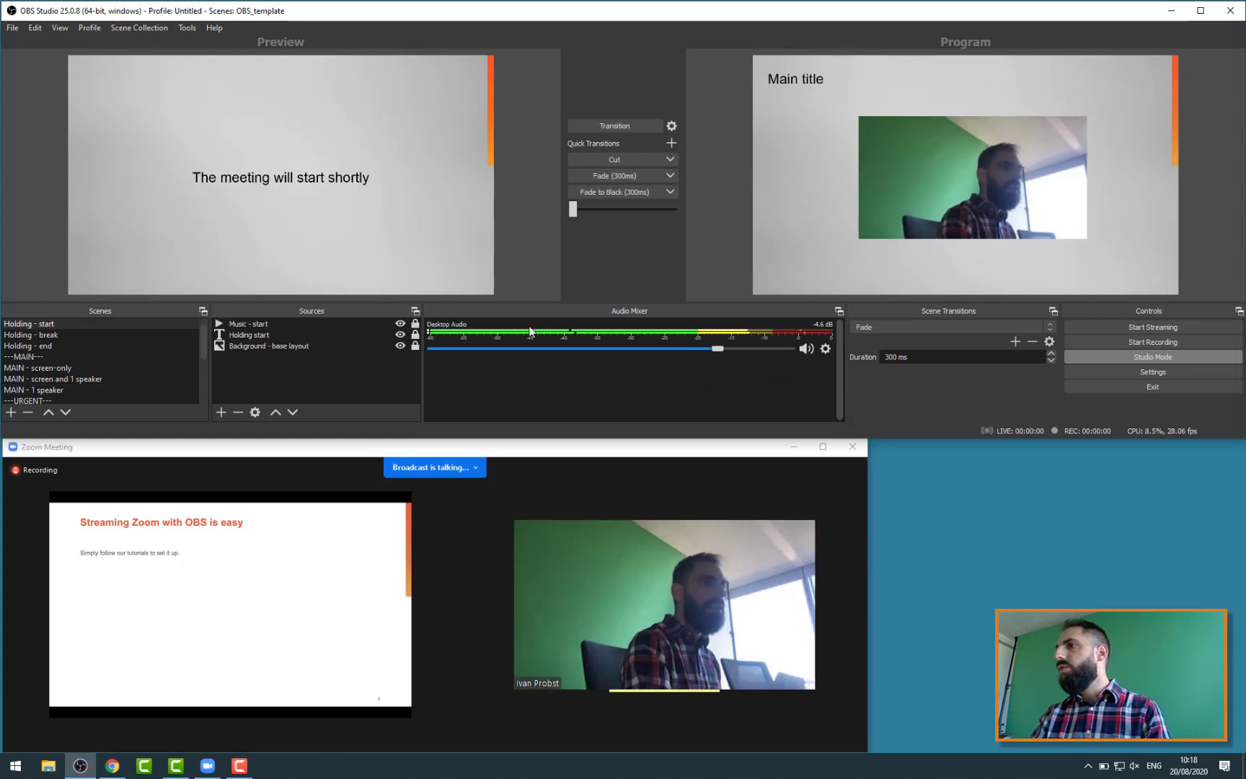
click(75, 348)
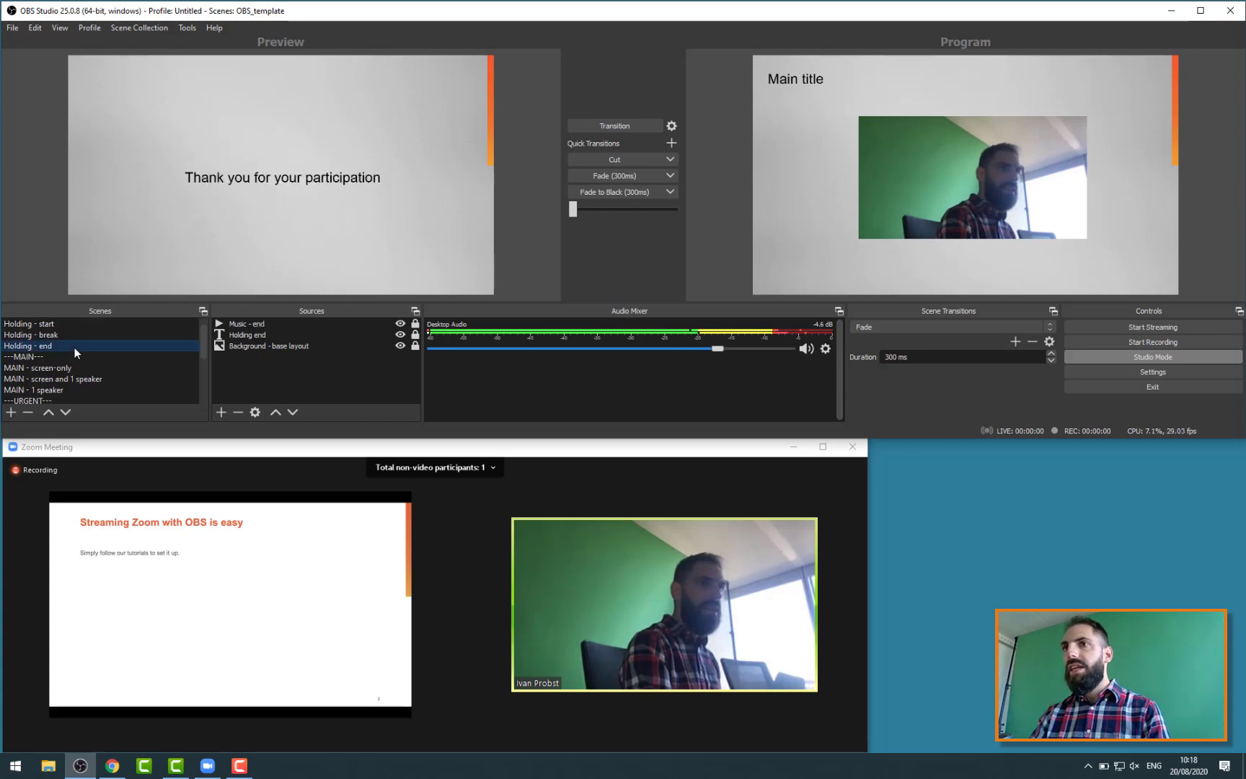
click(803, 348)
click(619, 175)
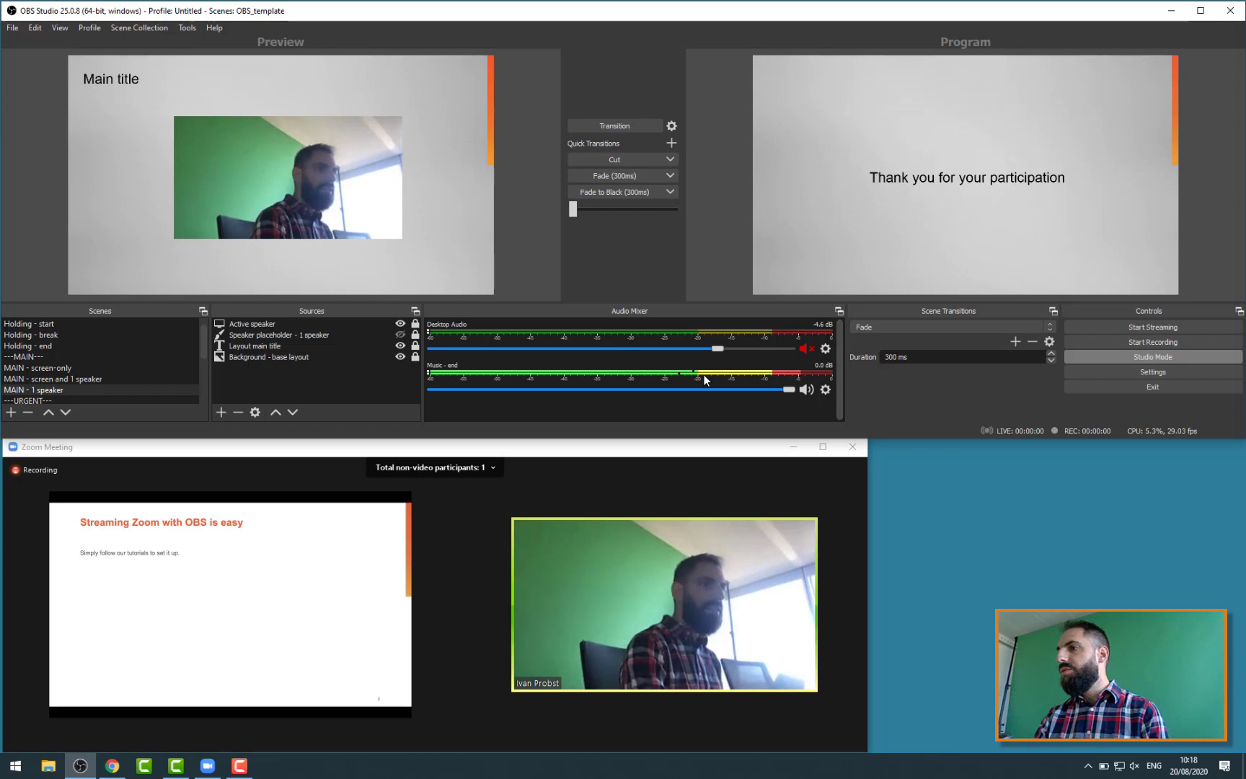
mouse_move(707, 480)
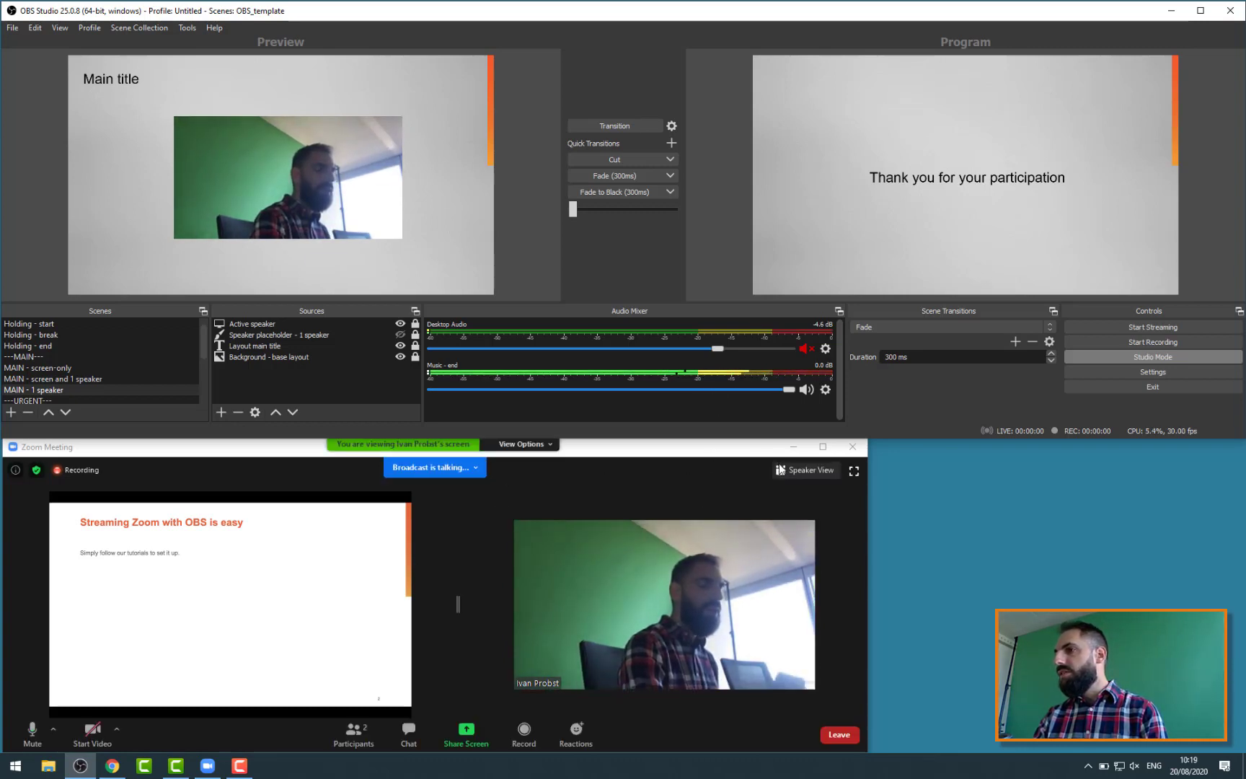
click(554, 445)
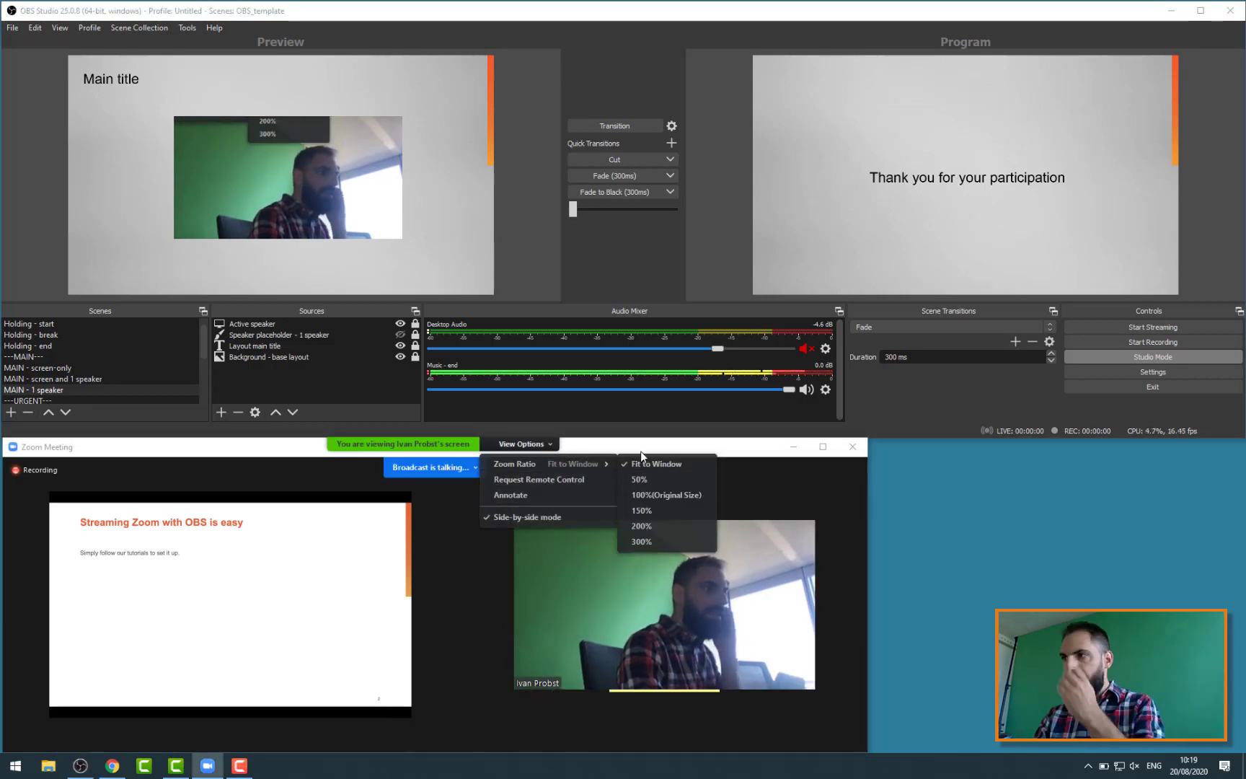
click(641, 457)
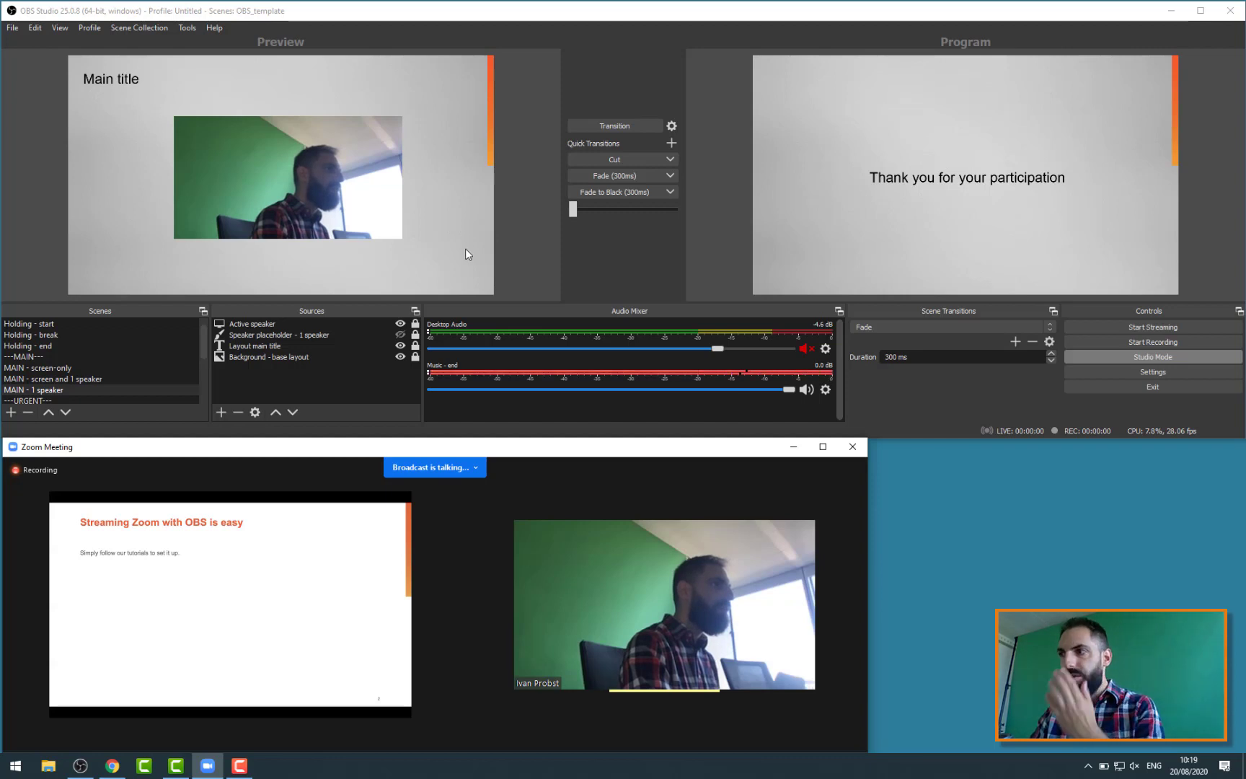
Pop the Zoom group chat out into its own window on the right side of the screen.
click(354, 736)
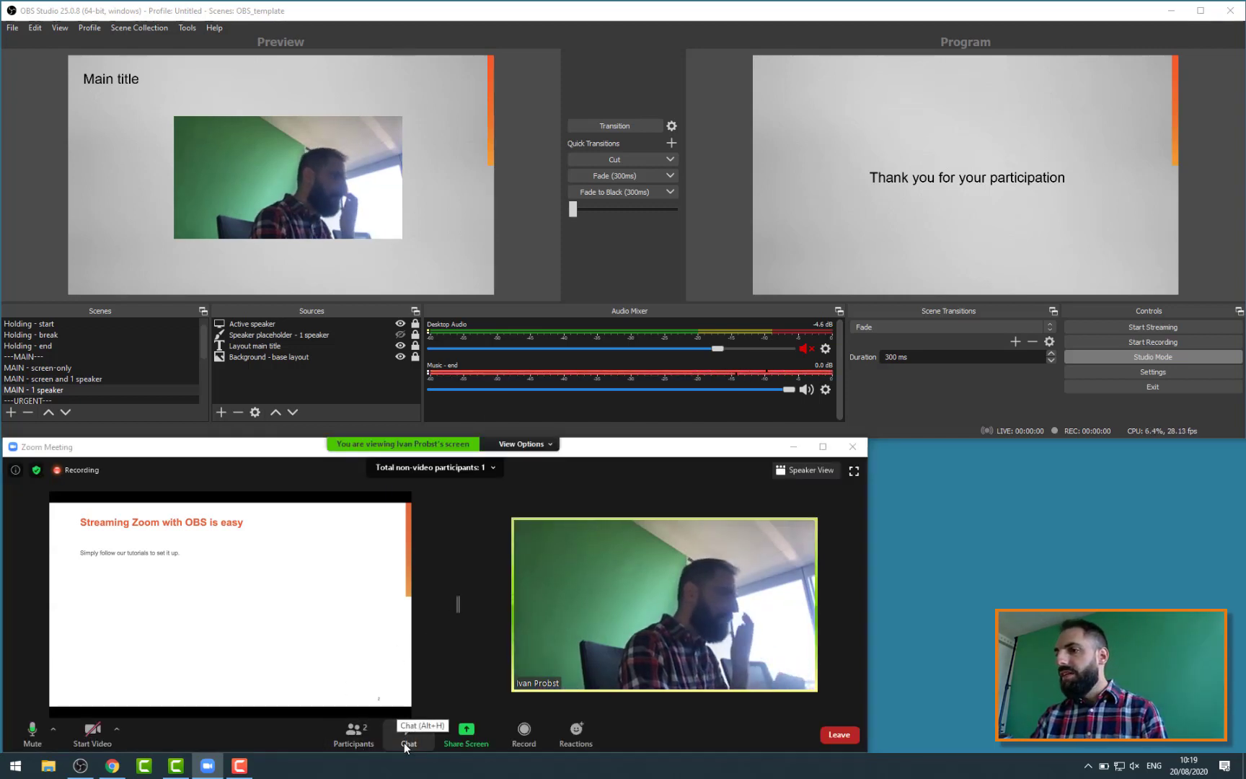
click(418, 732)
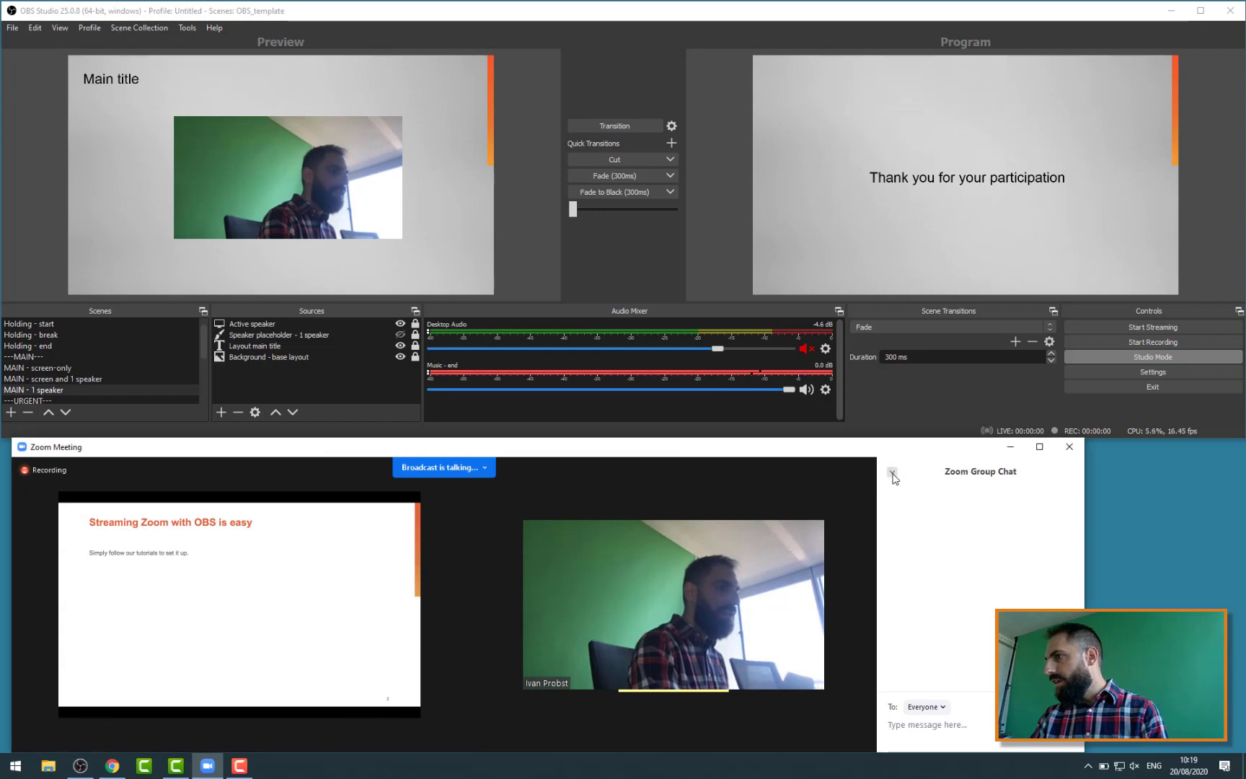
click(892, 472)
click(917, 499)
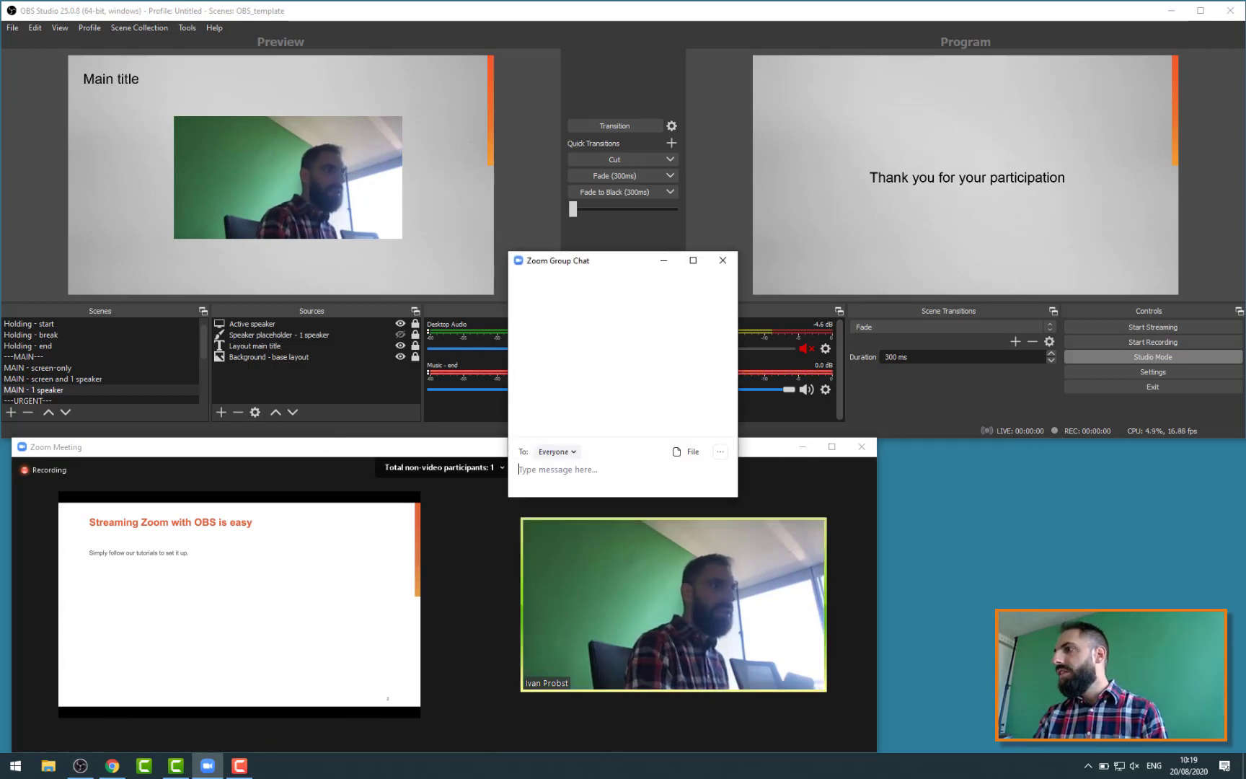
drag(617, 264, 1111, 462)
Pop the Zoom participants list out into its own window at the lower right.
mouse_move(574, 556)
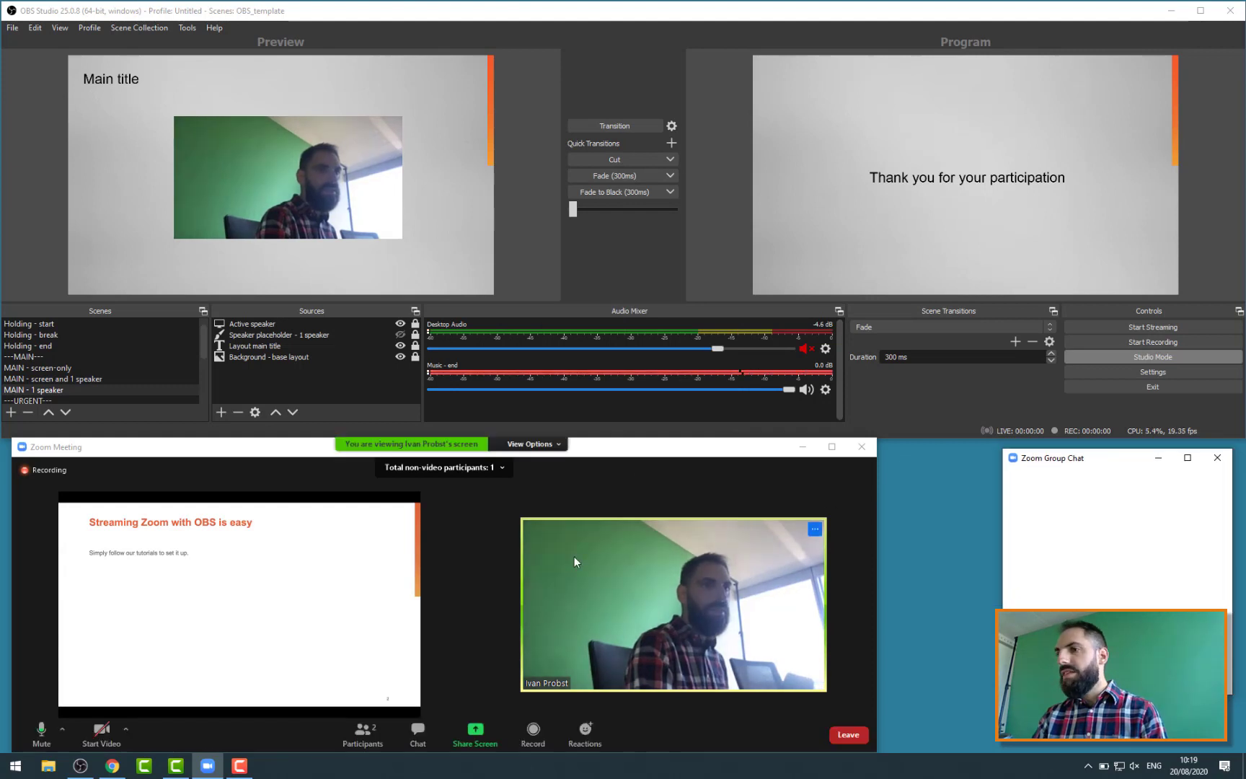
click(348, 728)
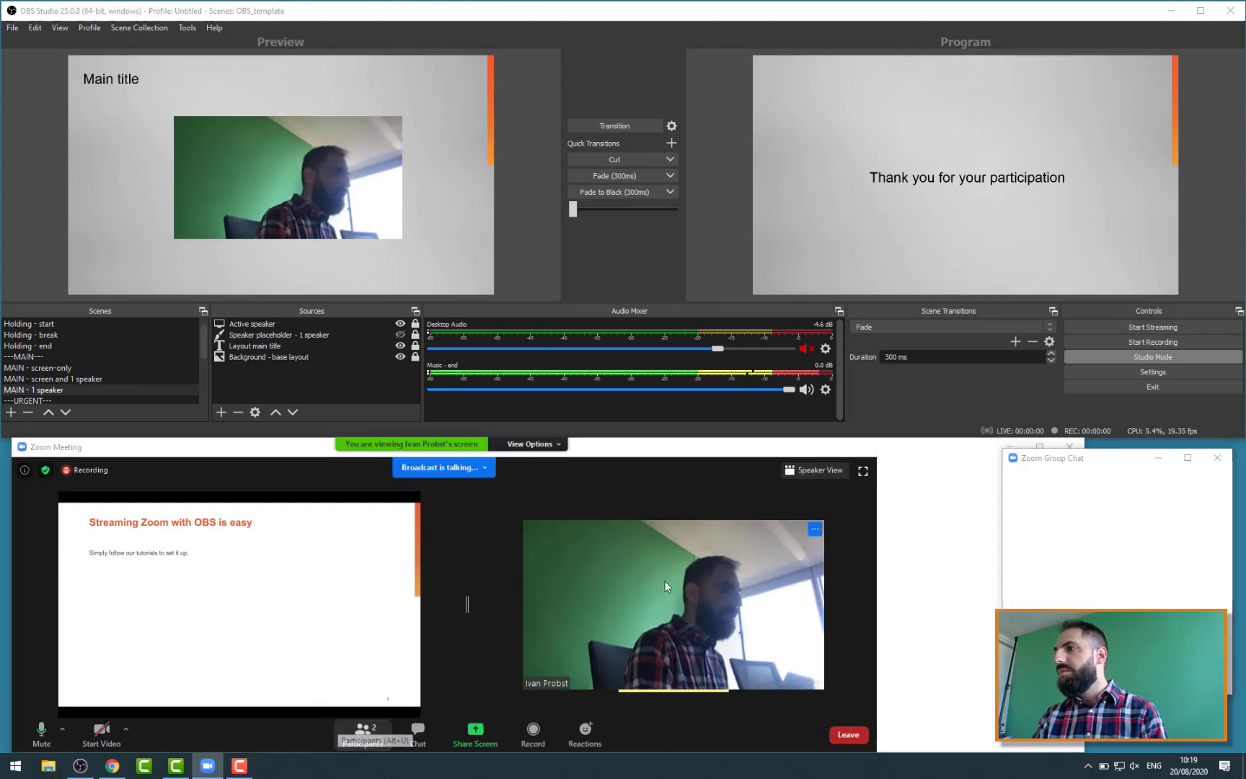
click(895, 473)
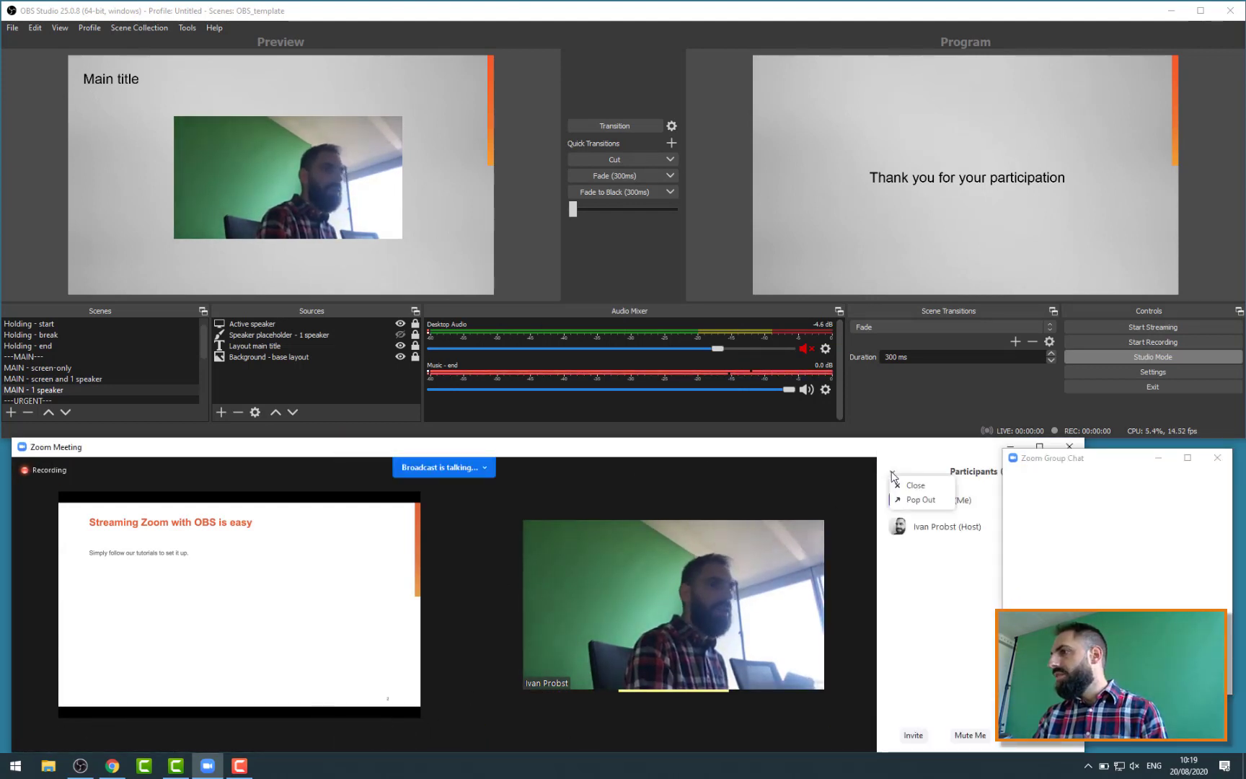
click(910, 504)
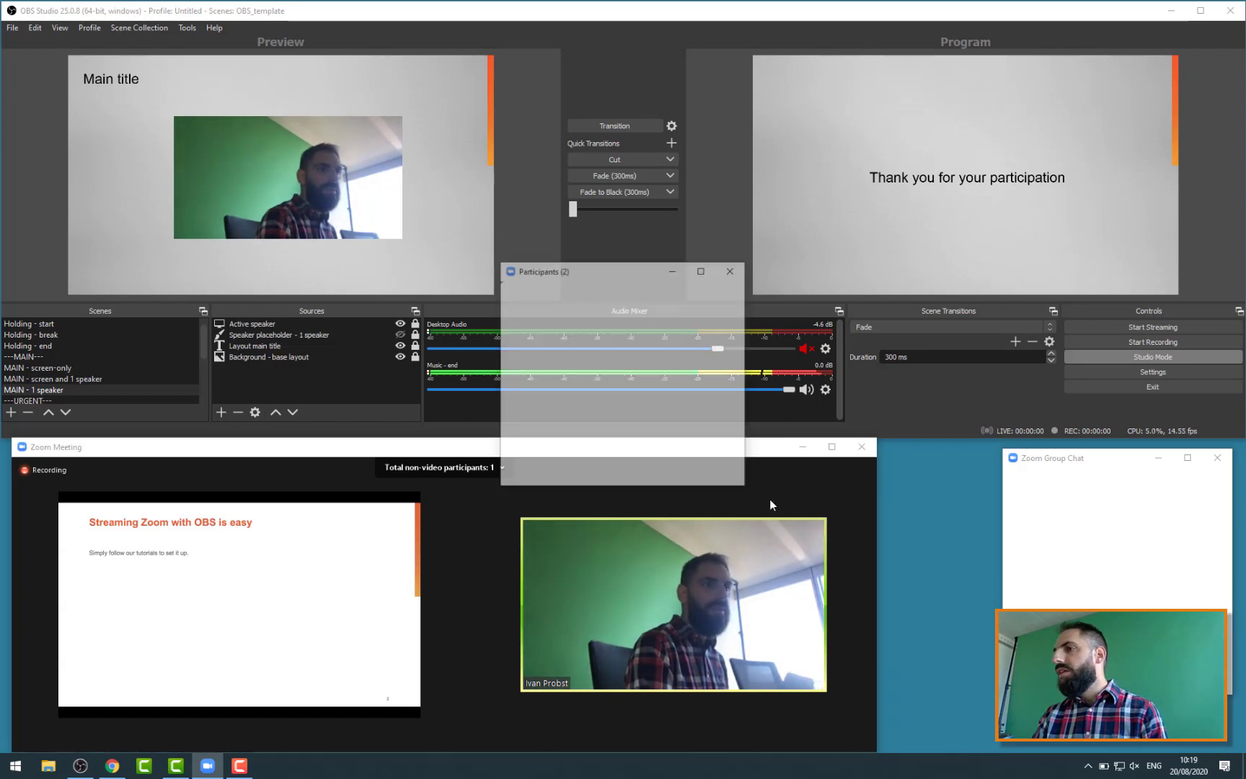
drag(616, 279, 1066, 521)
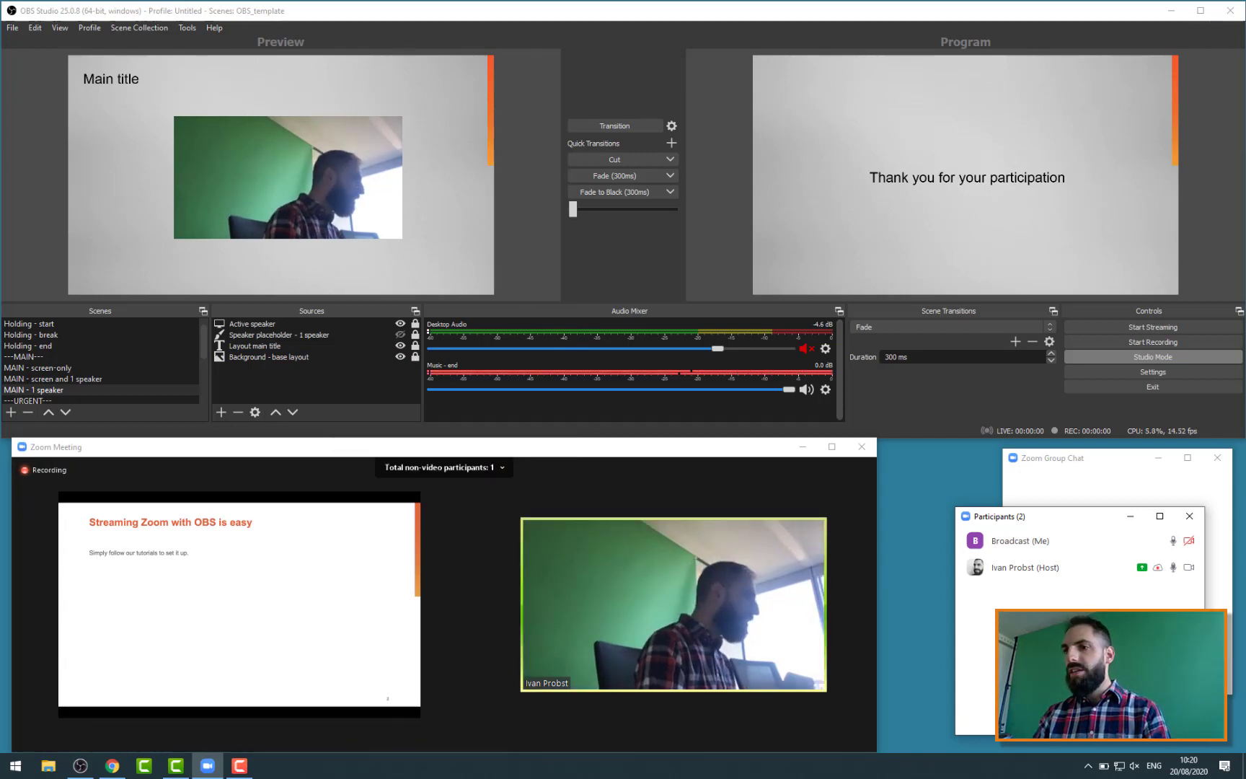
click(238, 766)
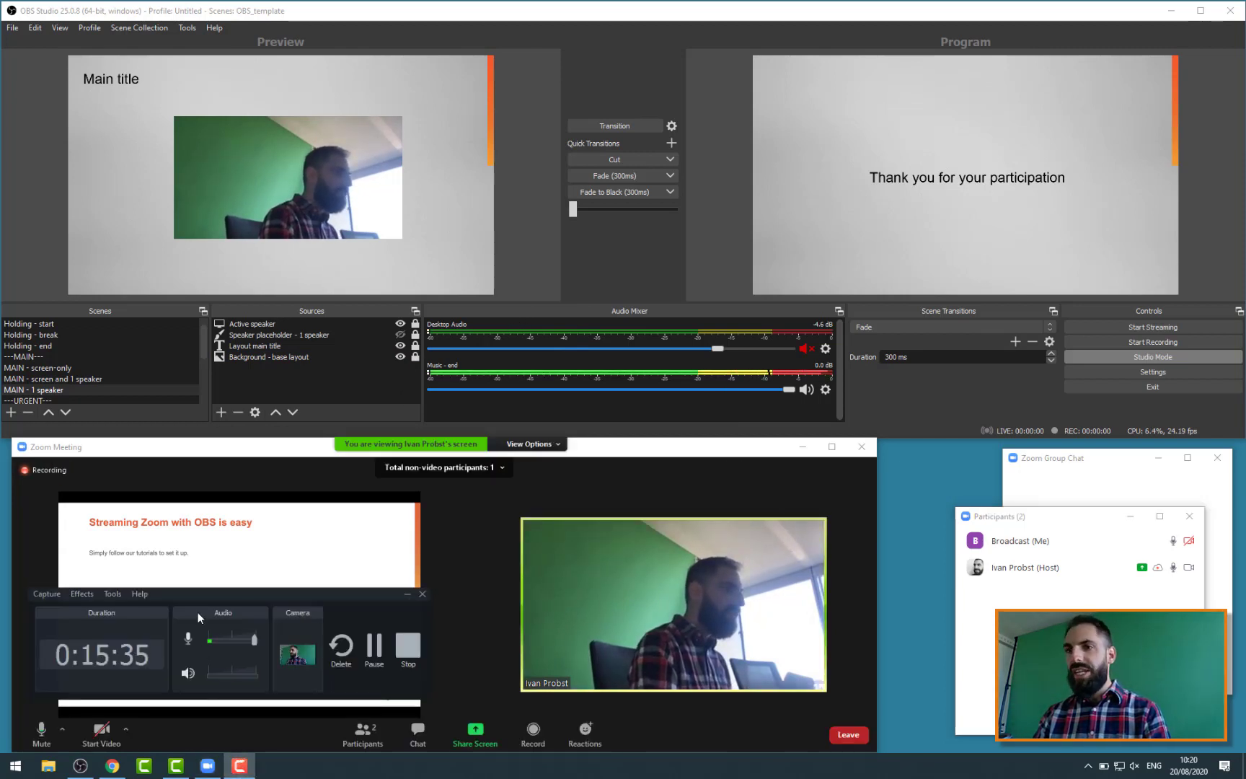